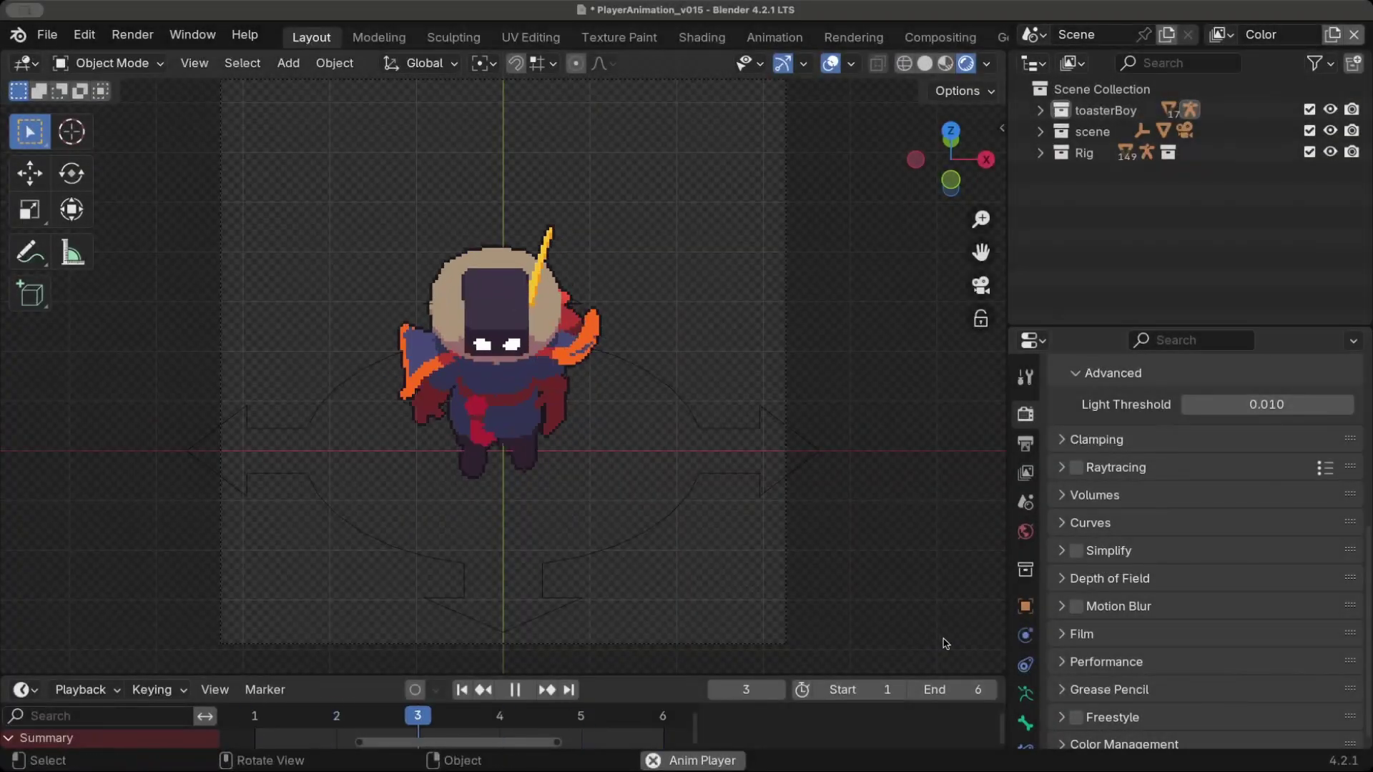
Select the arrow-shaped rig control and rotate it around the Z axis
click(718, 429)
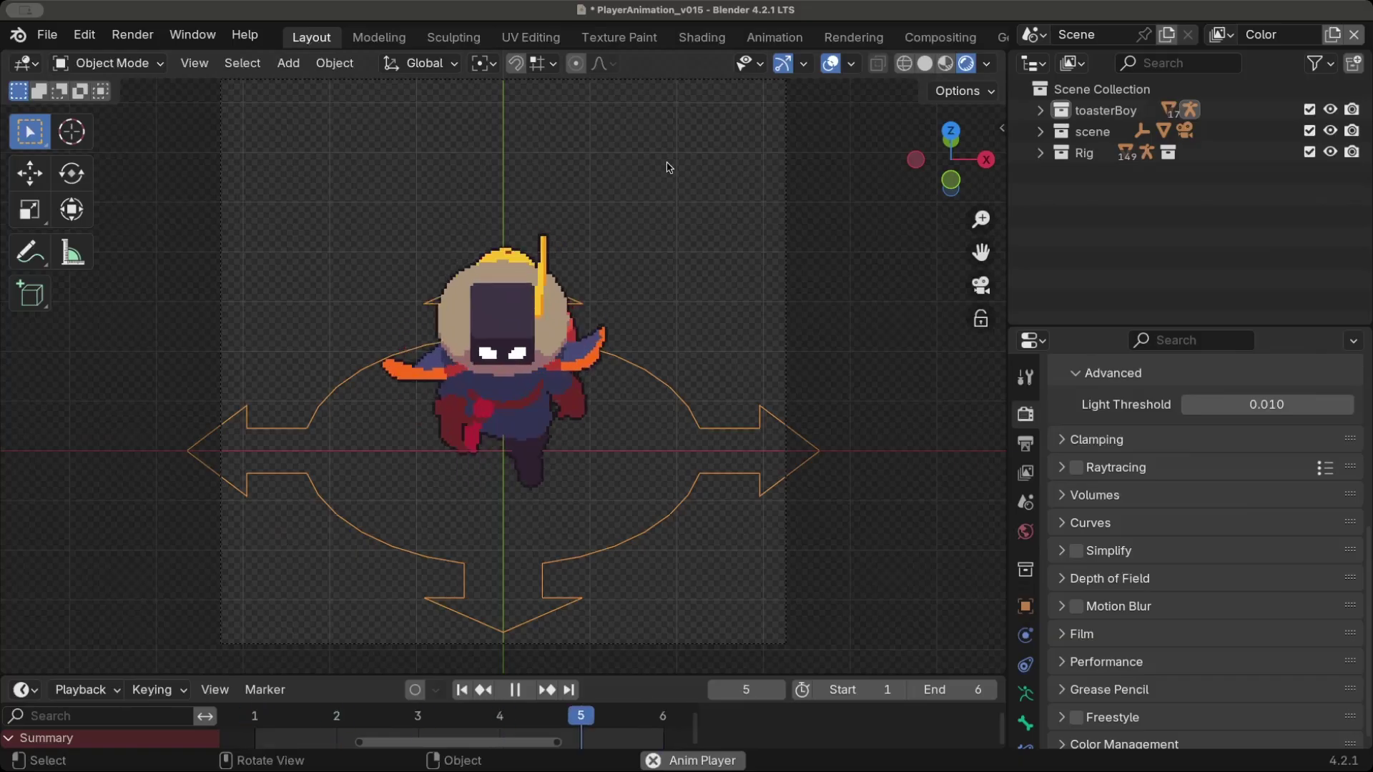
key(r)
key(z)
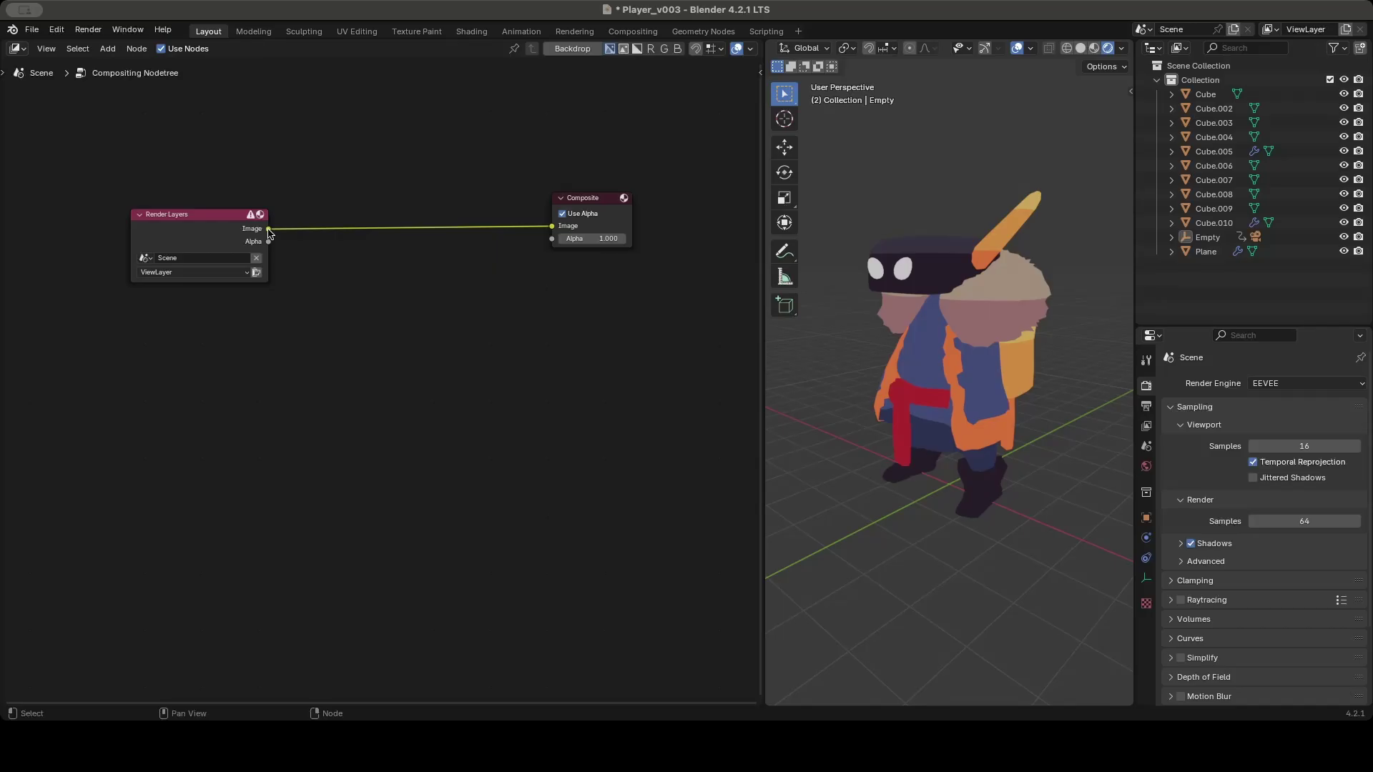
Shorten the 003_Idle animation so it ends at frame 14 instead of 15
drag(268, 228, 343, 397)
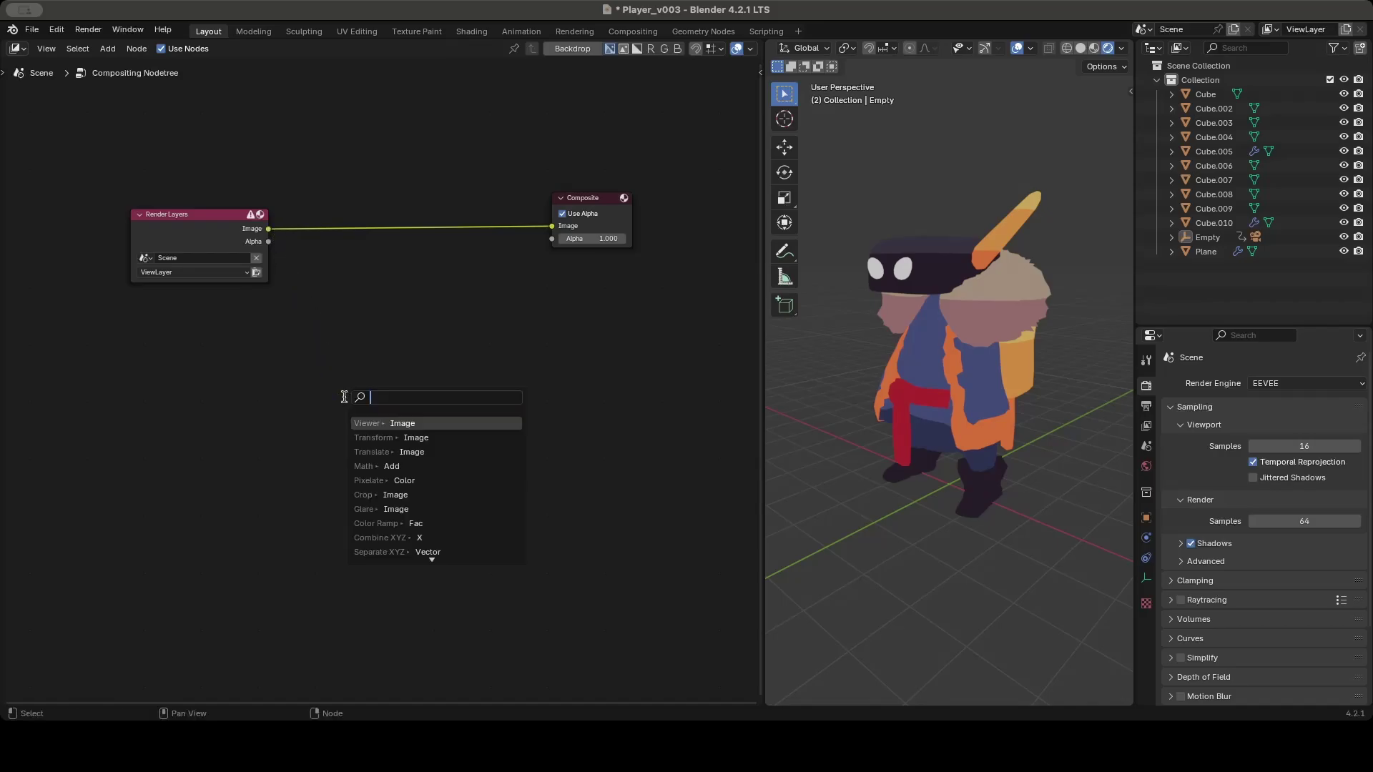
text(translate)
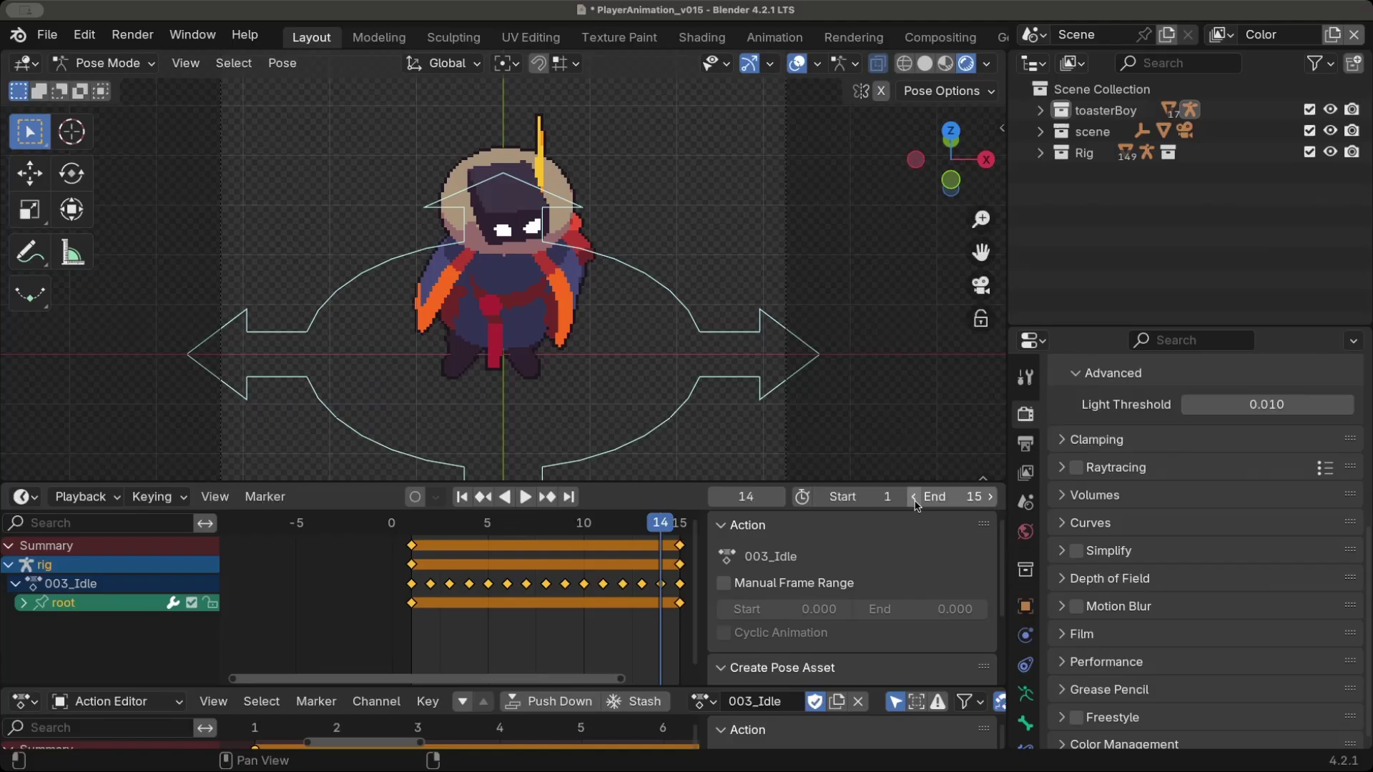
click(914, 496)
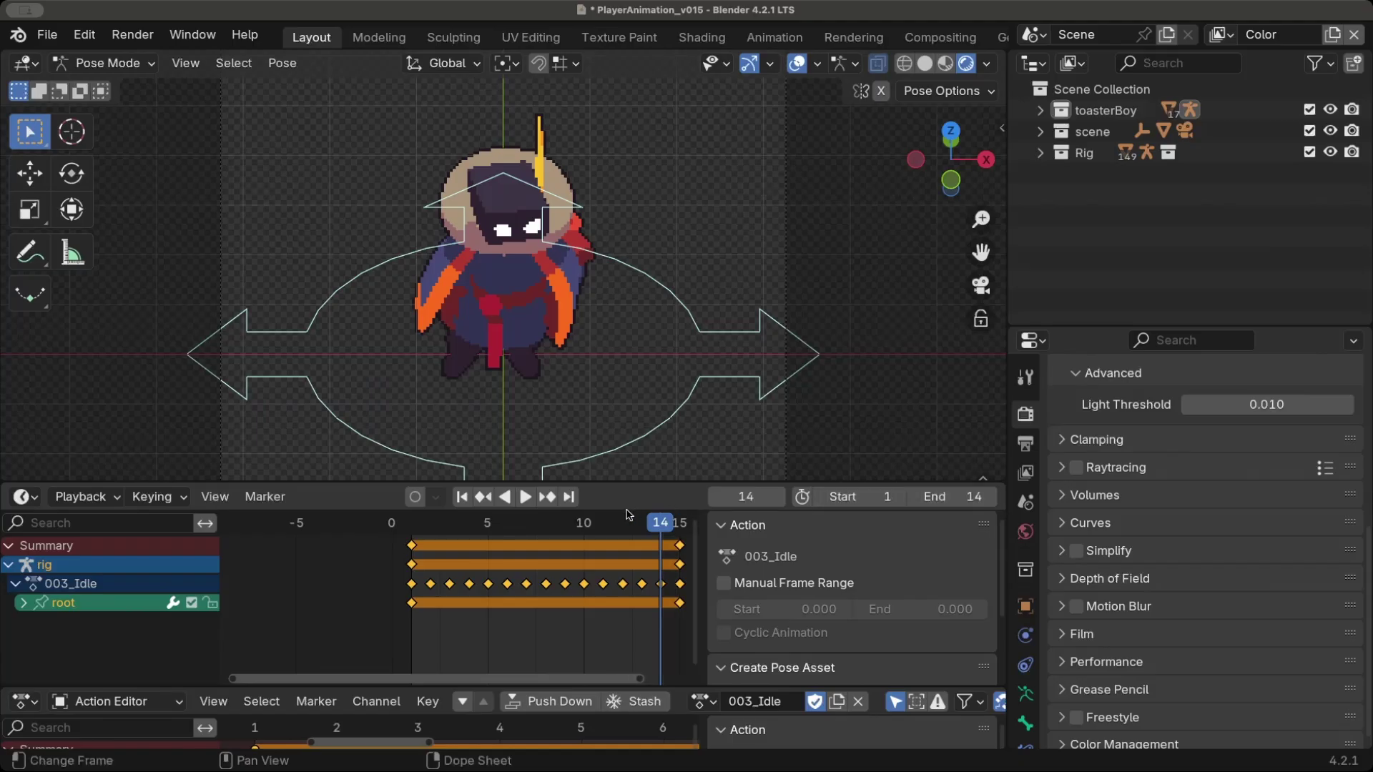
Play the idle animation, then paint the stray blue trim pixels with the eyedropped orange
click(527, 497)
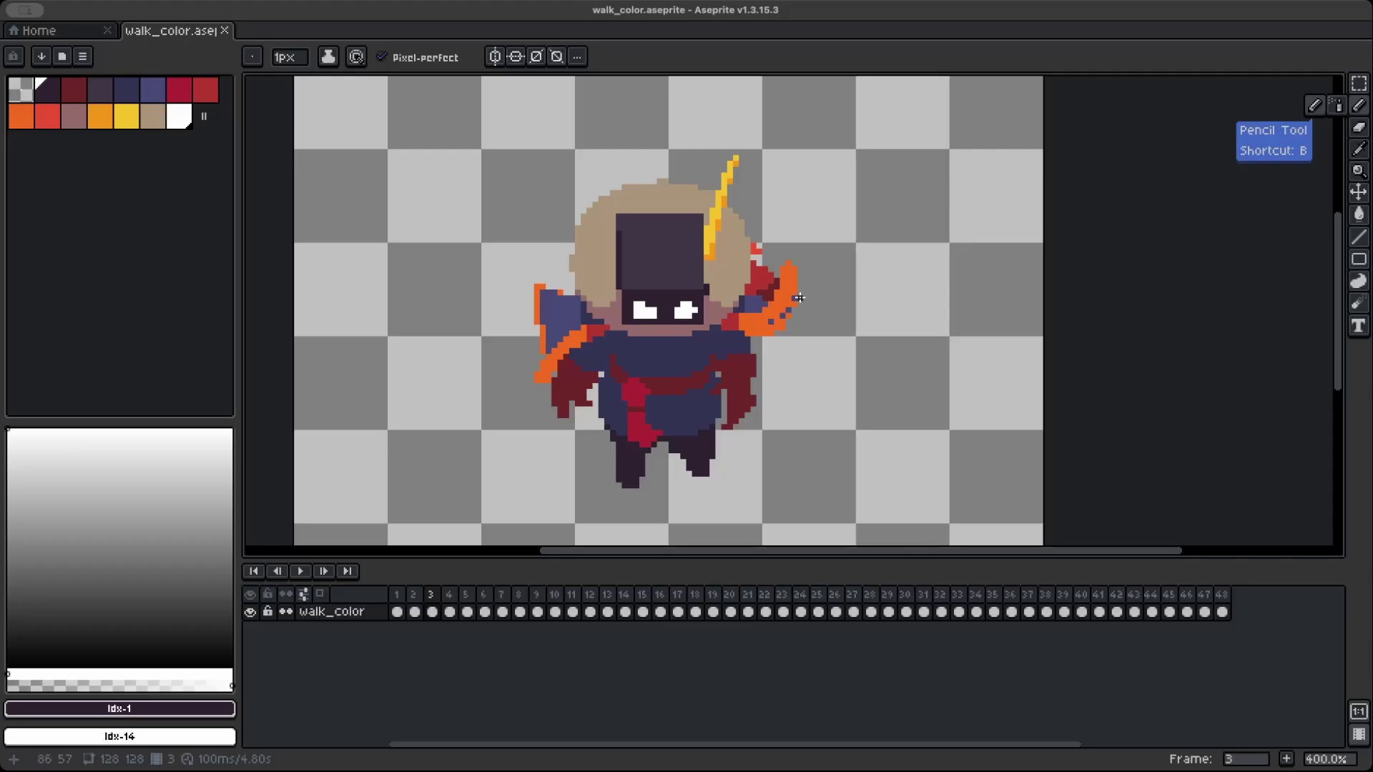
scroll(792, 298, up, 1)
alt+click(791, 298)
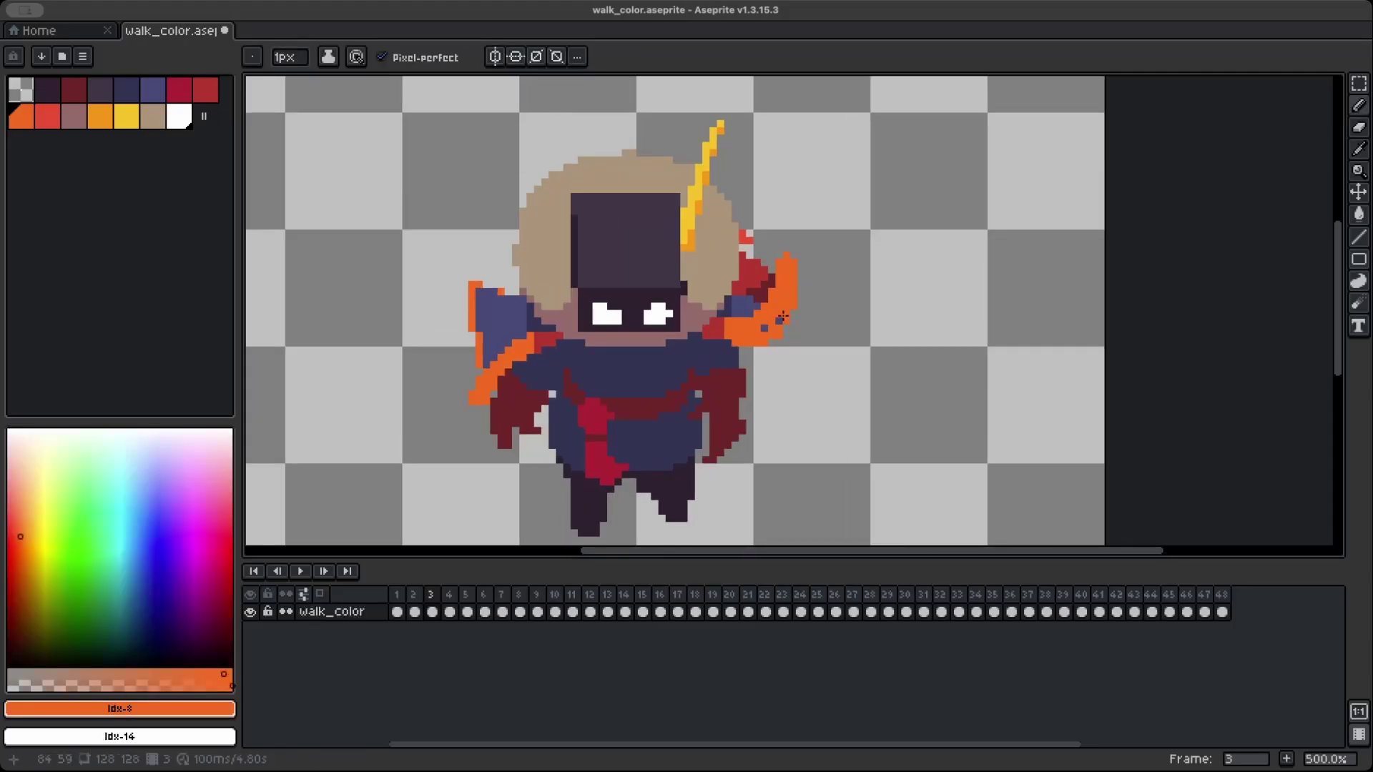
drag(783, 315, 765, 327)
Step through the walk frames to frame 6 and switch to the Eraser
scroll(776, 330, down, 1)
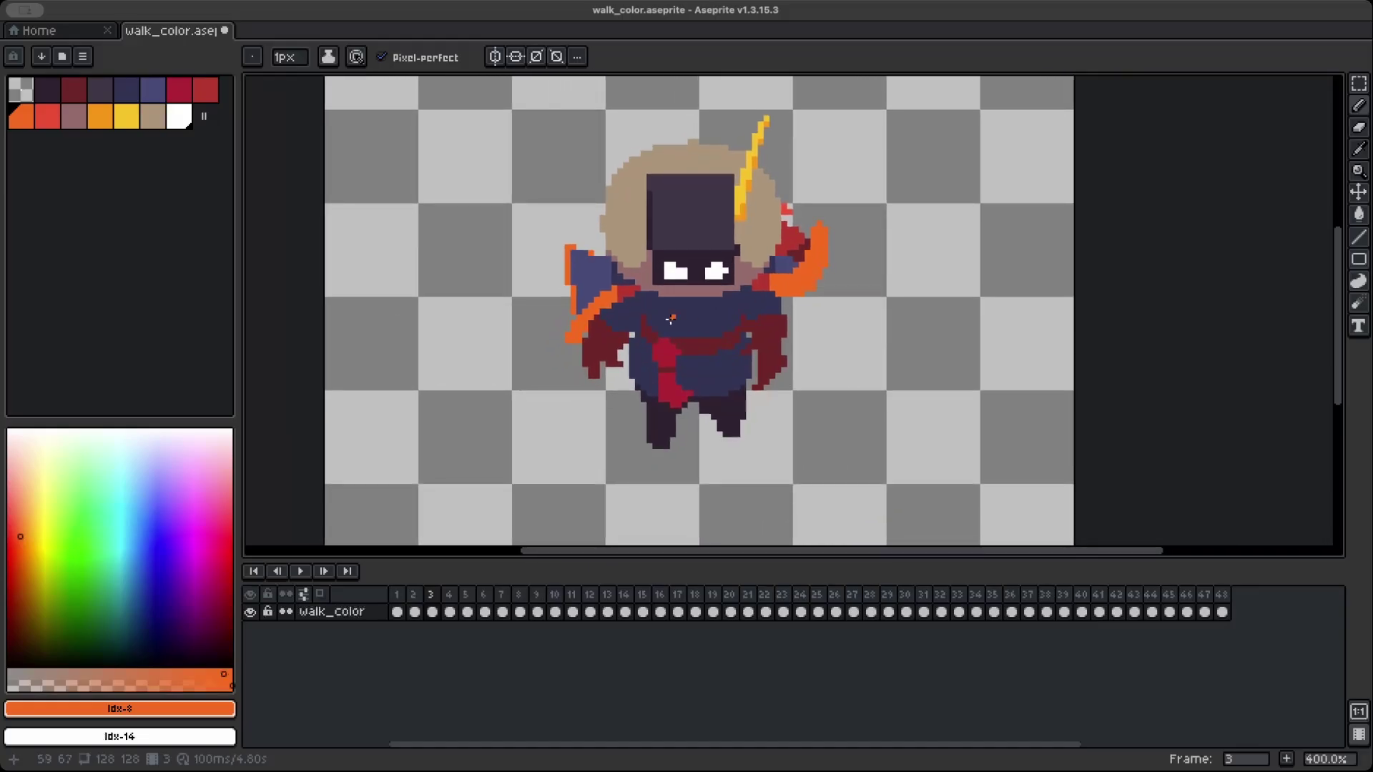
key(Right)
key(Right)
key(Right)
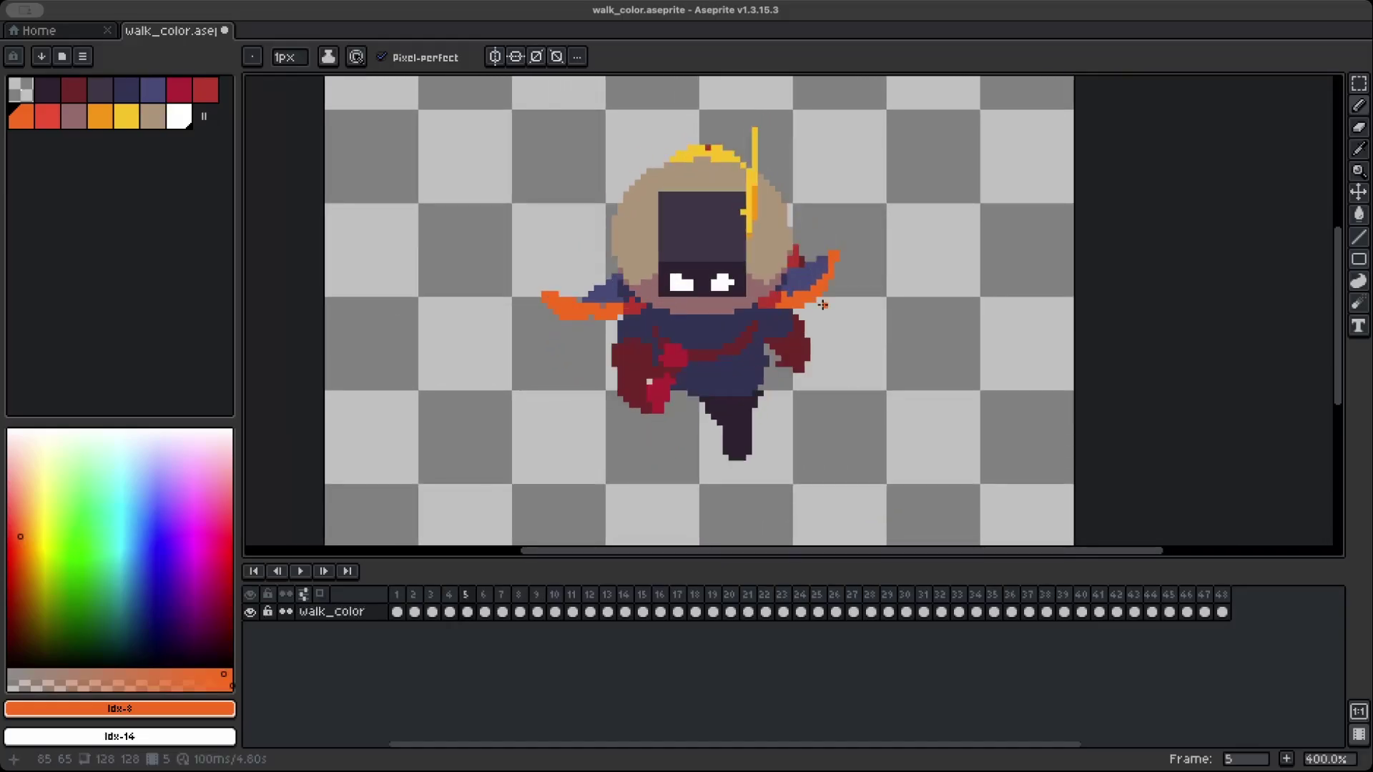
key(Left)
key(Right)
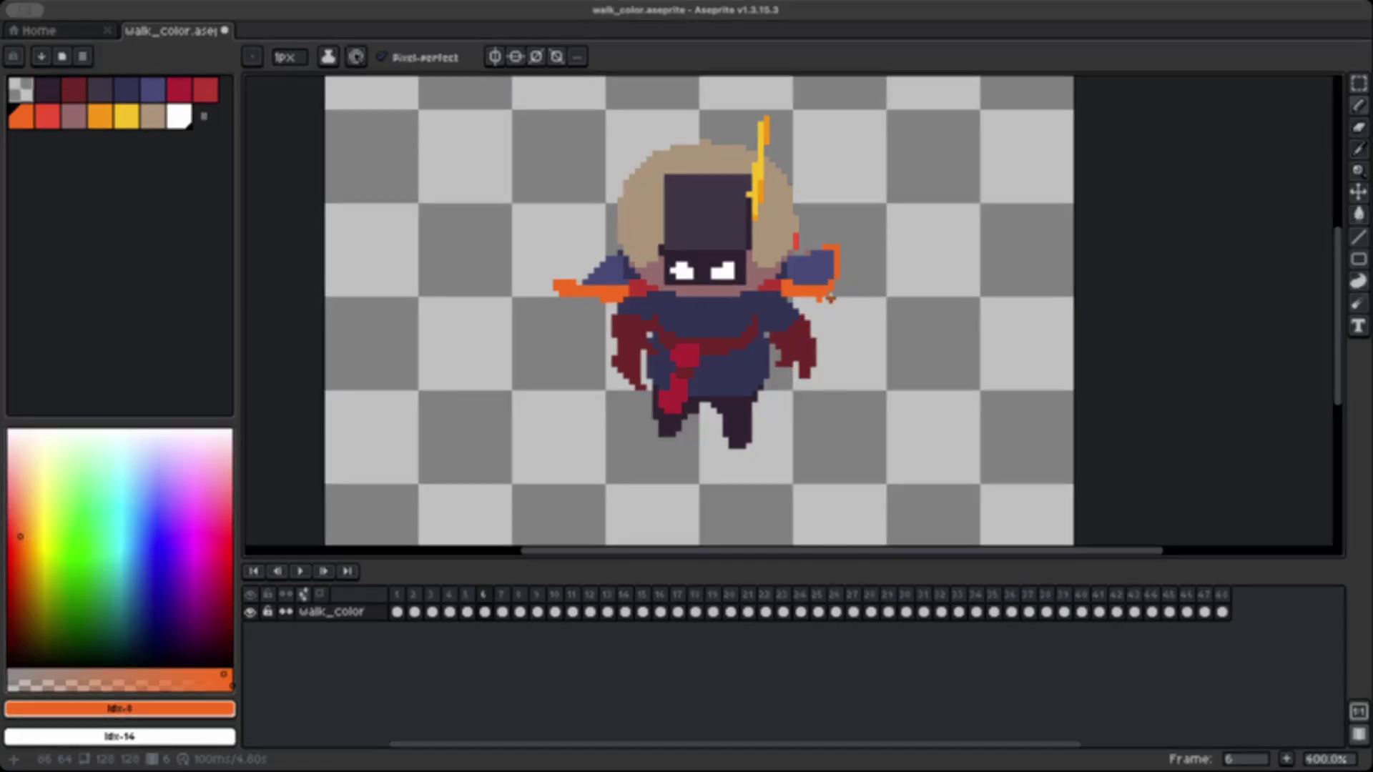
click(1360, 130)
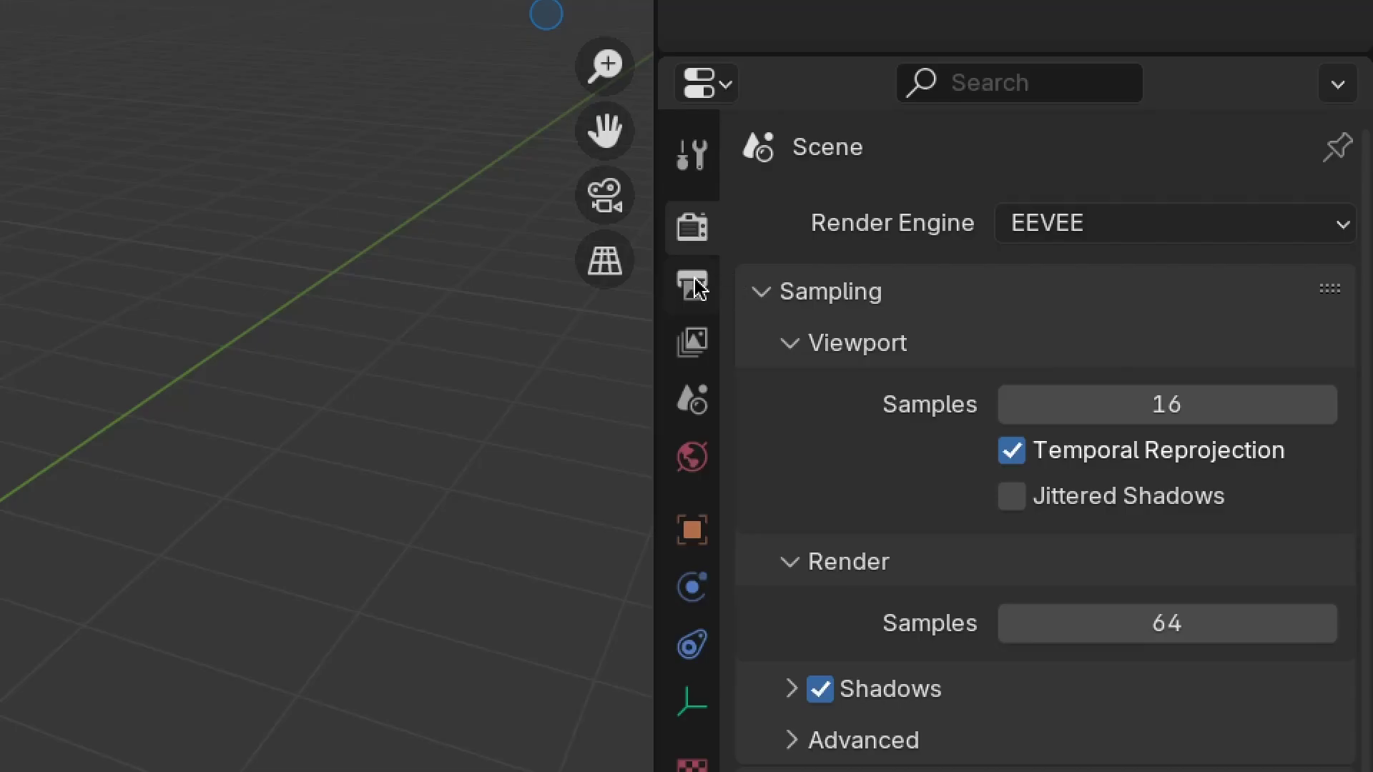
Set Output Properties Resolution X and Y both to 128 px
click(692, 286)
click(1139, 280)
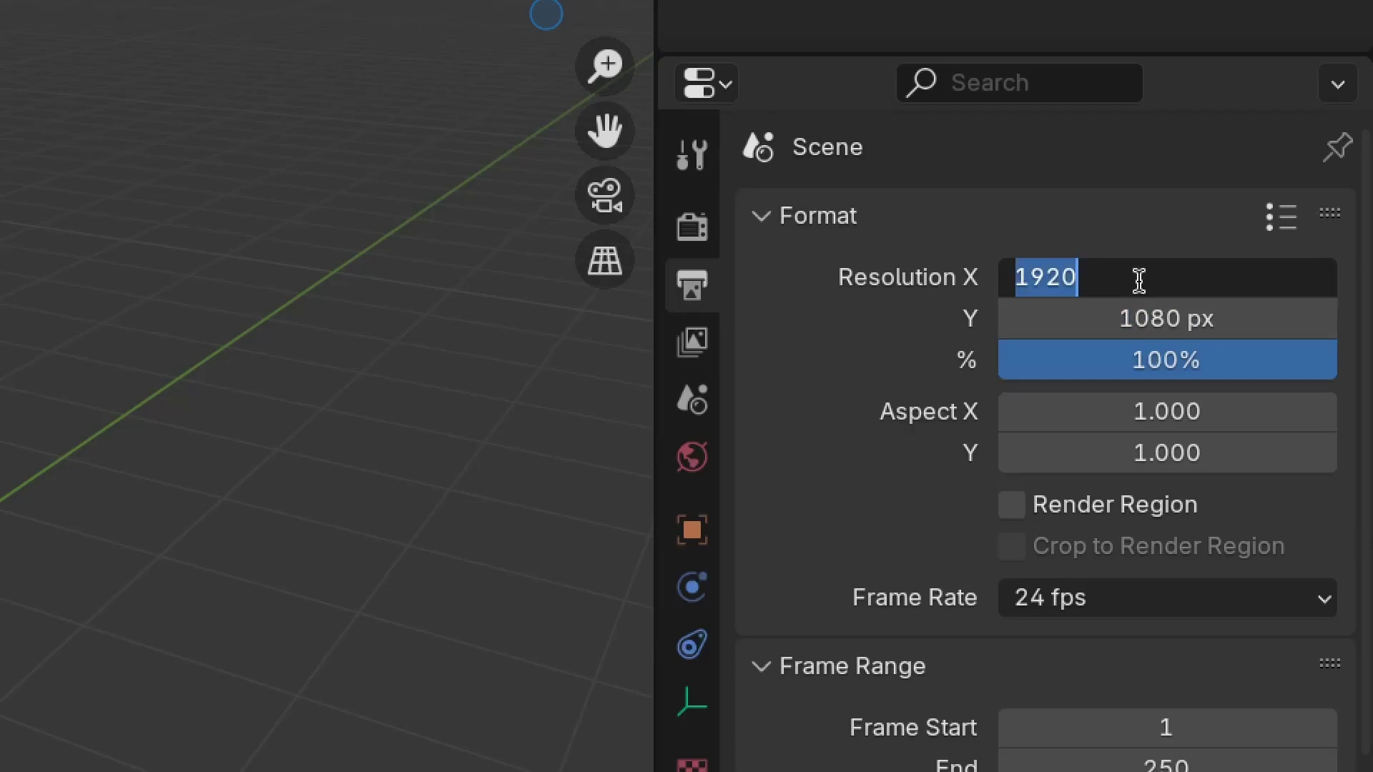
text(128)
key(Tab)
text(1)
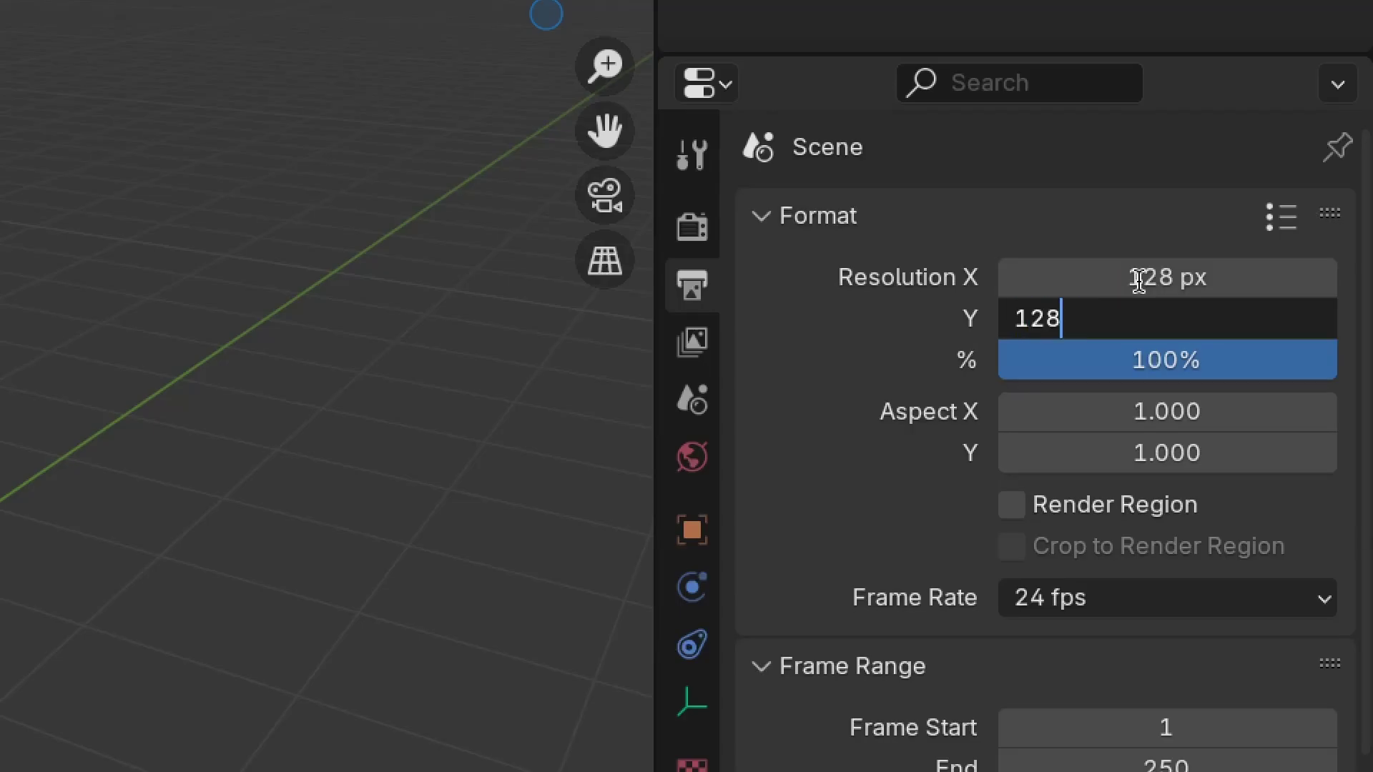
key(Return)
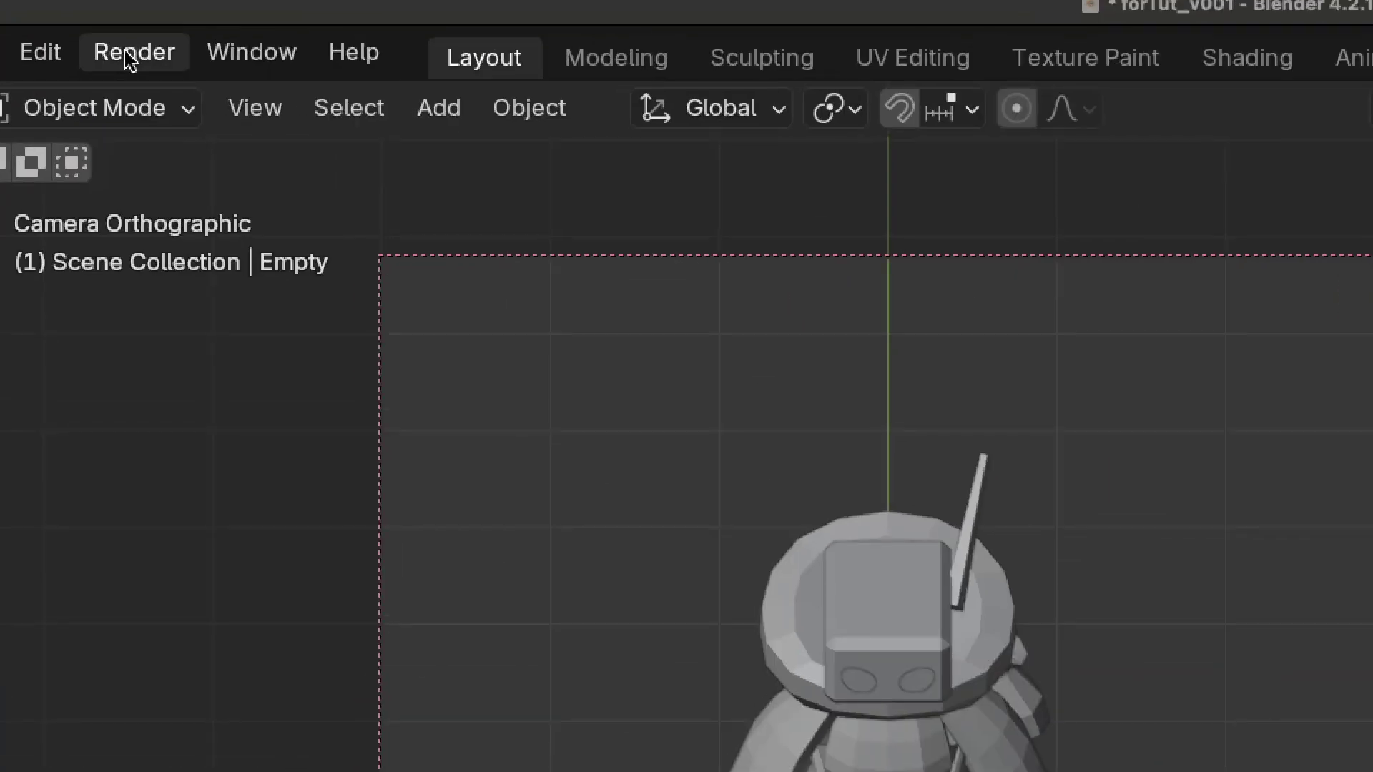
Render the current frame and enlarge the render window to inspect it
click(127, 59)
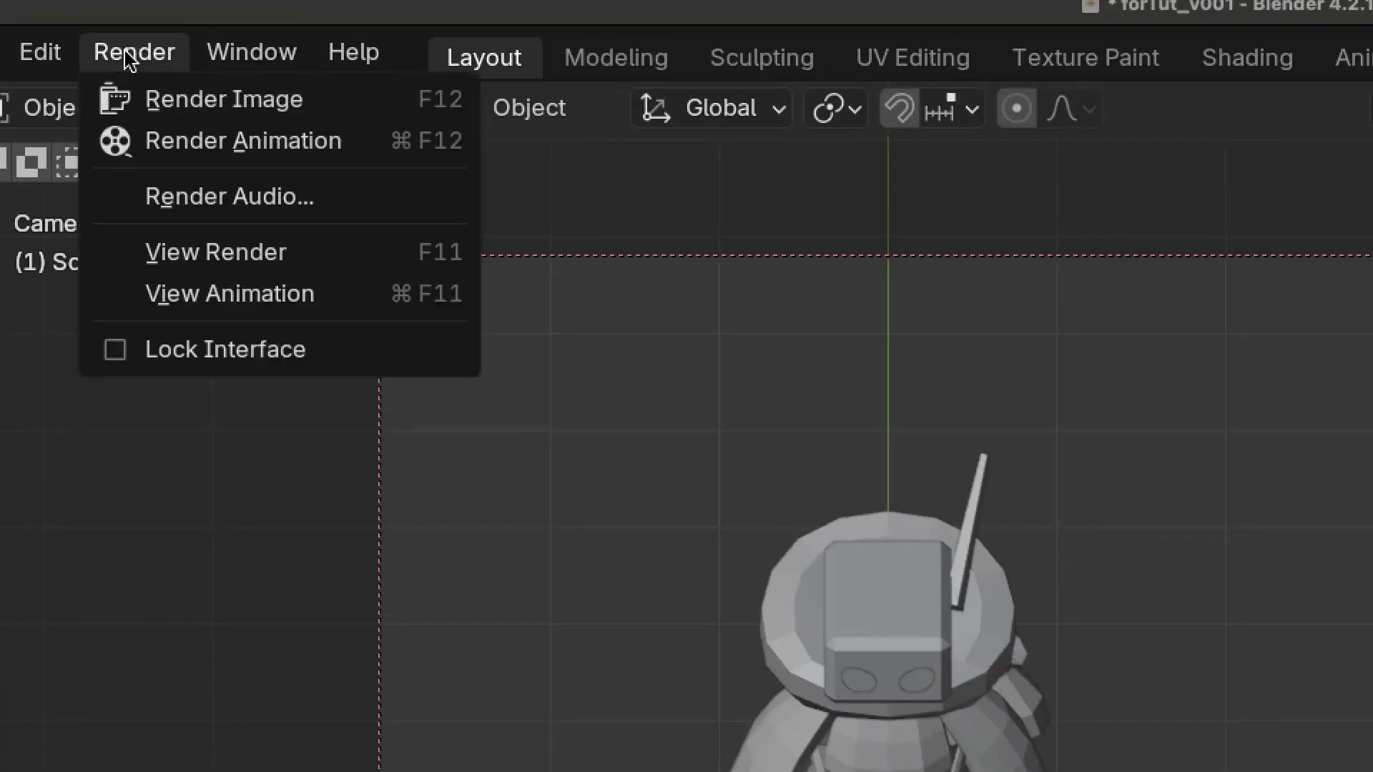
click(160, 101)
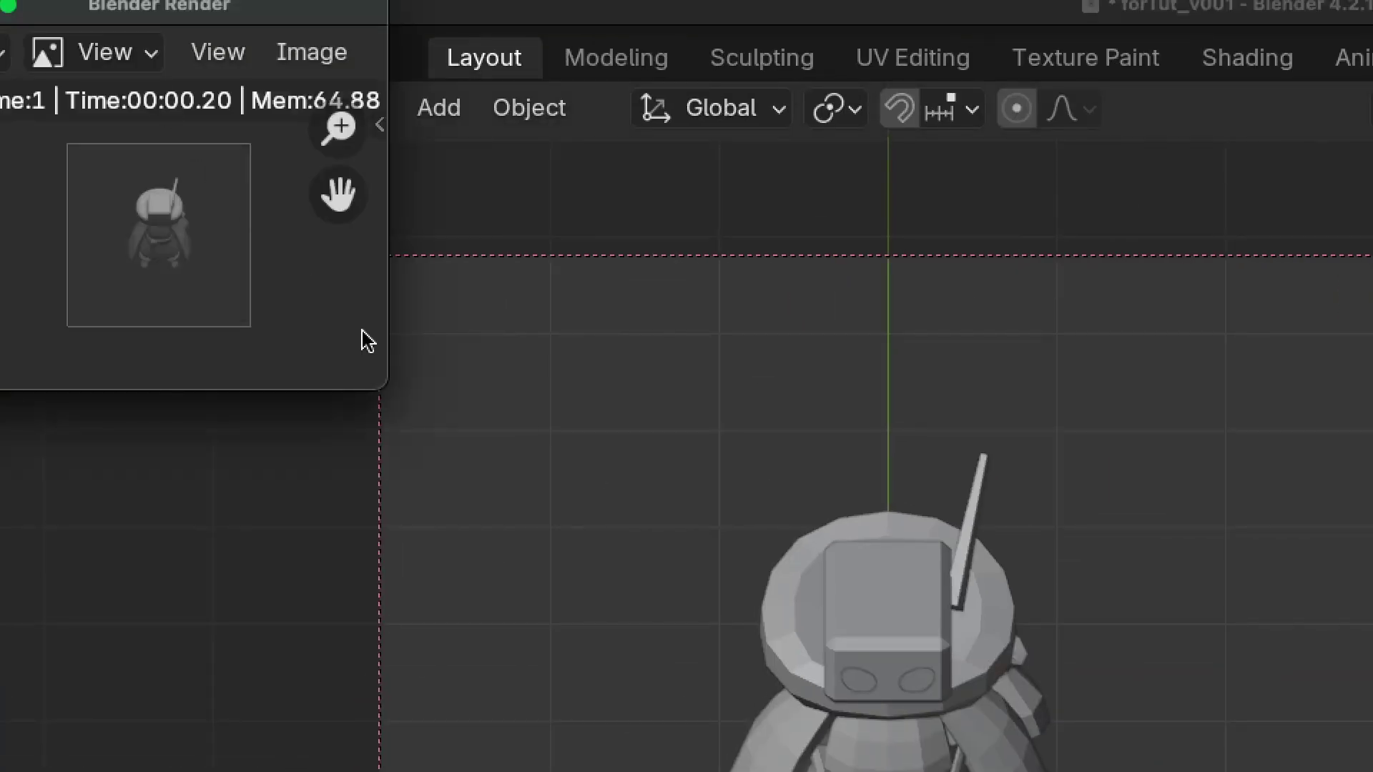
drag(383, 384, 1128, 739)
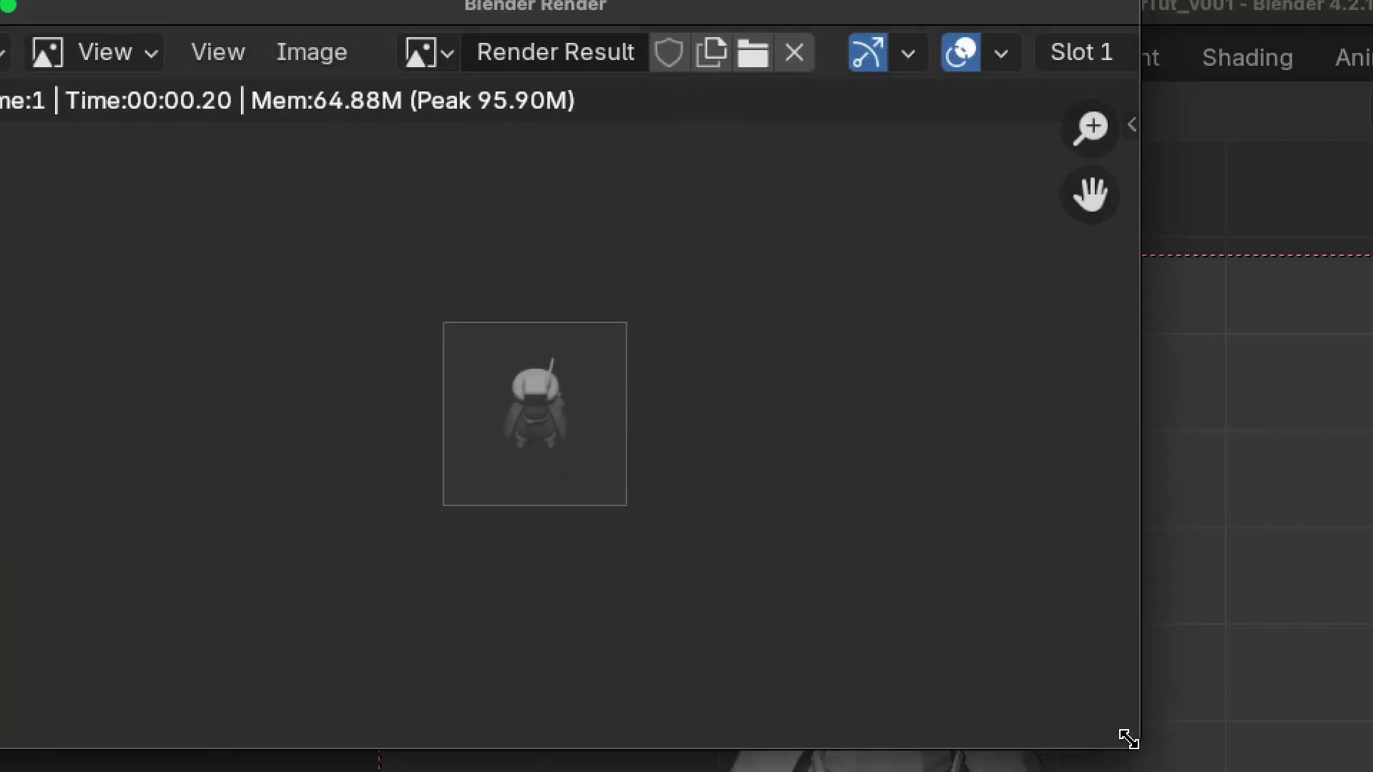
scroll(553, 442, up, 6)
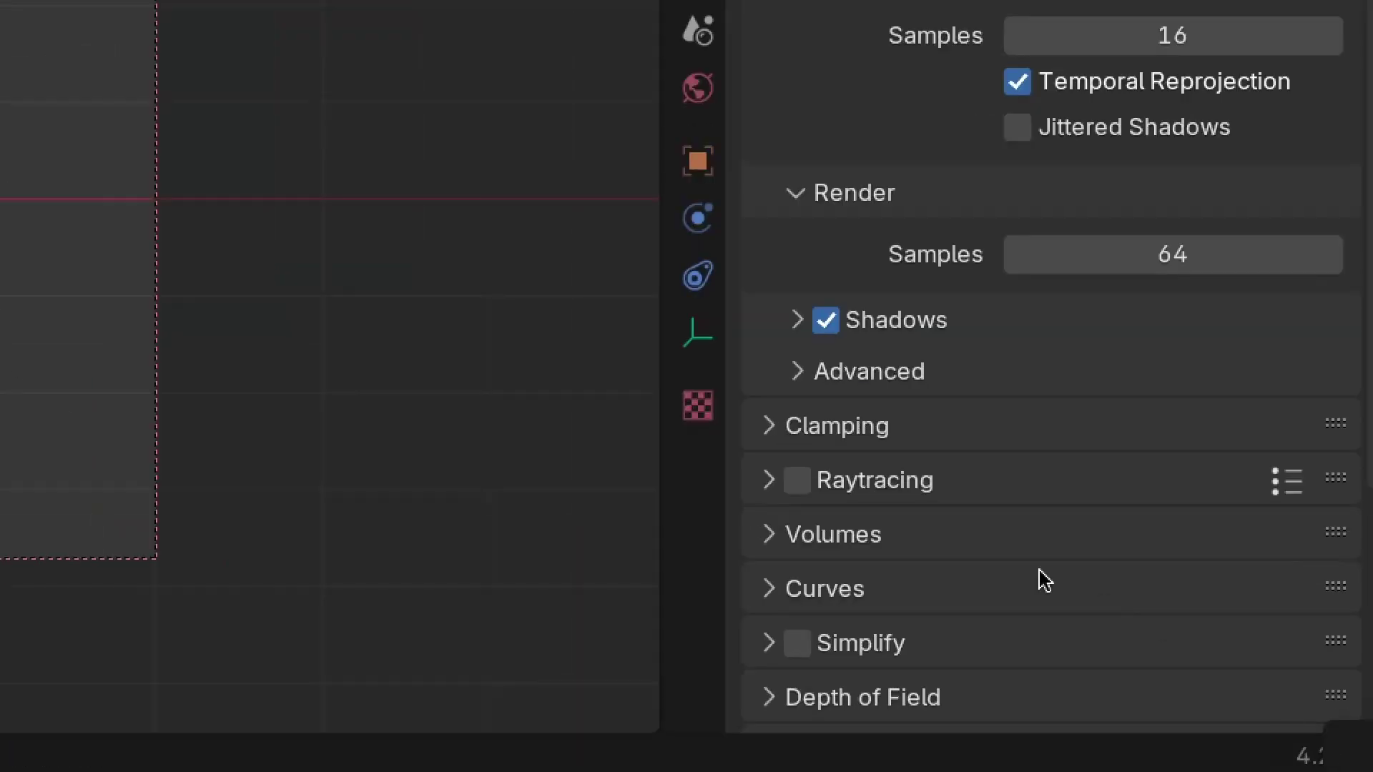
scroll(1044, 580, down, 5)
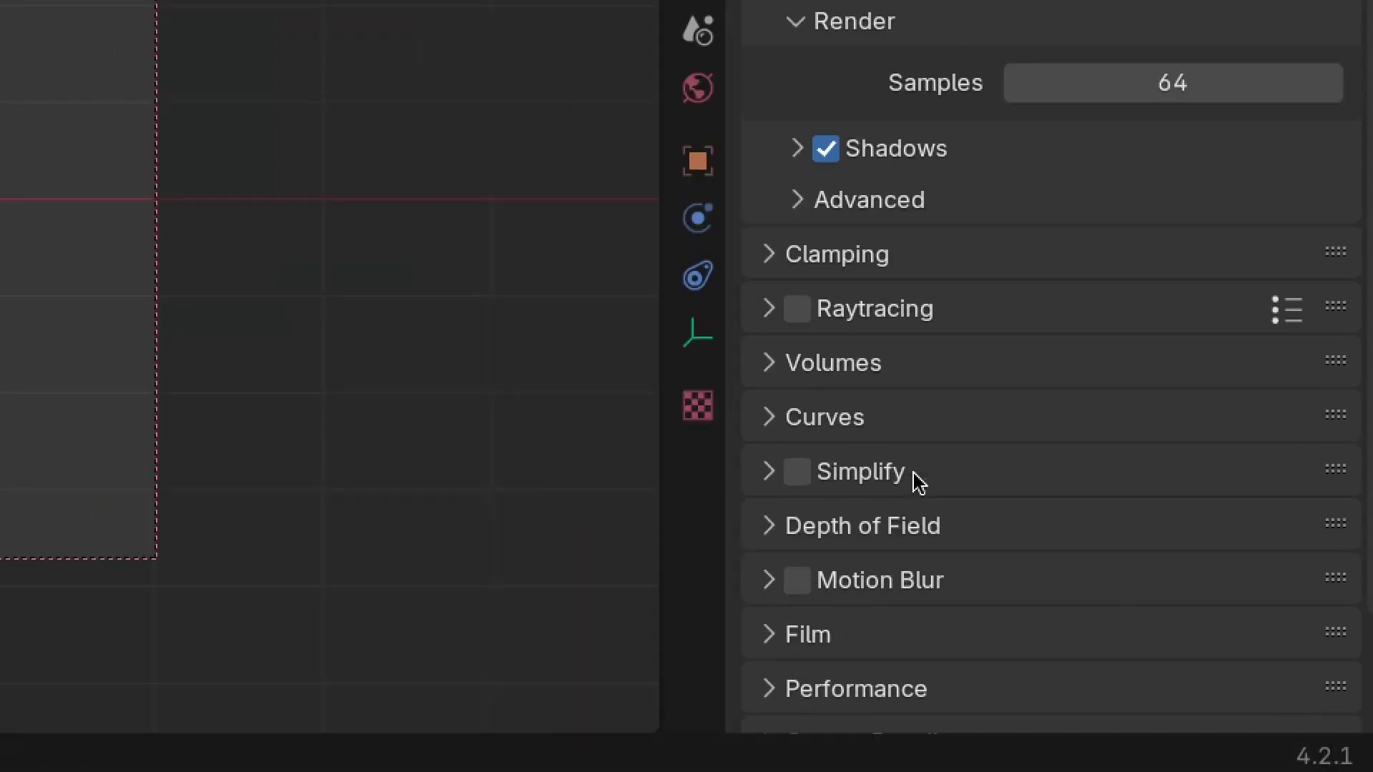
Set the Film Filter Size to 0 px and inspect the crisp render
click(788, 492)
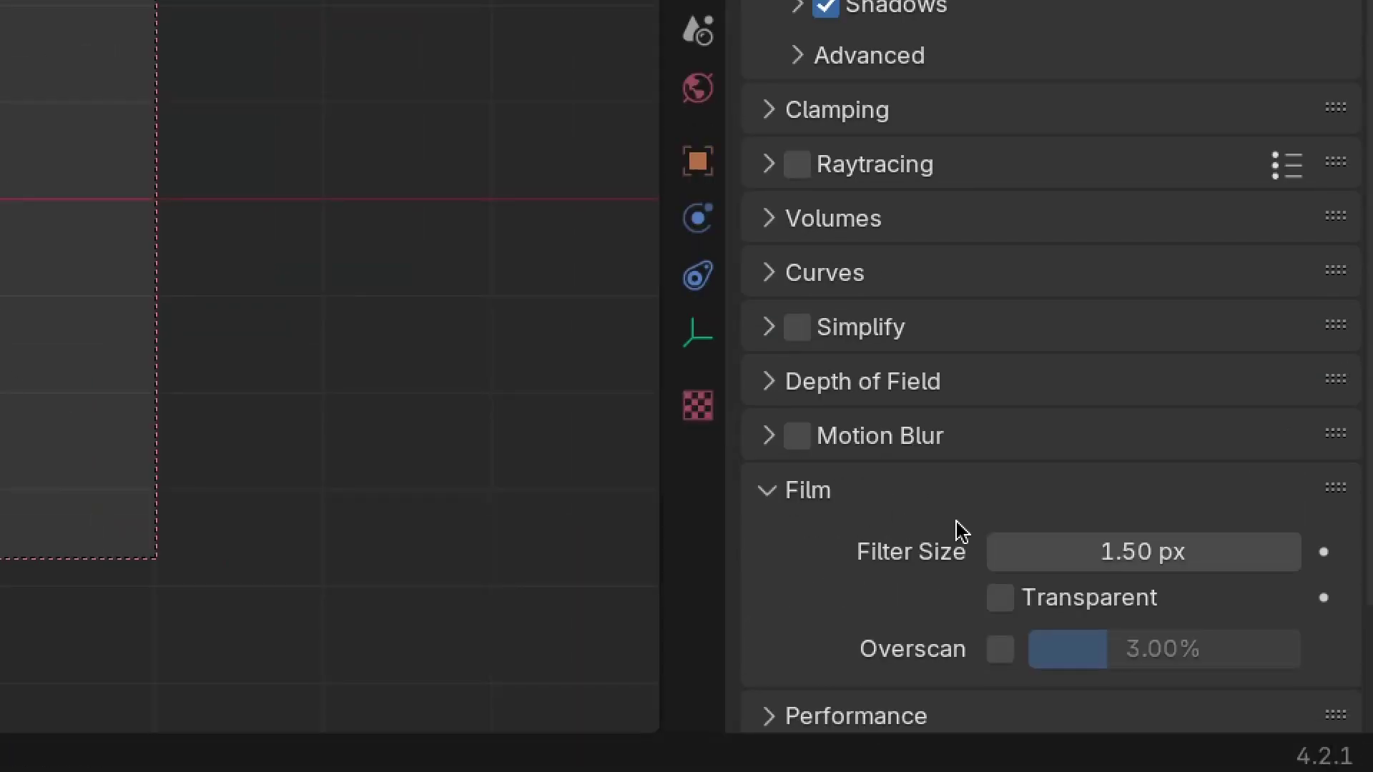
click(1116, 551)
text(0)
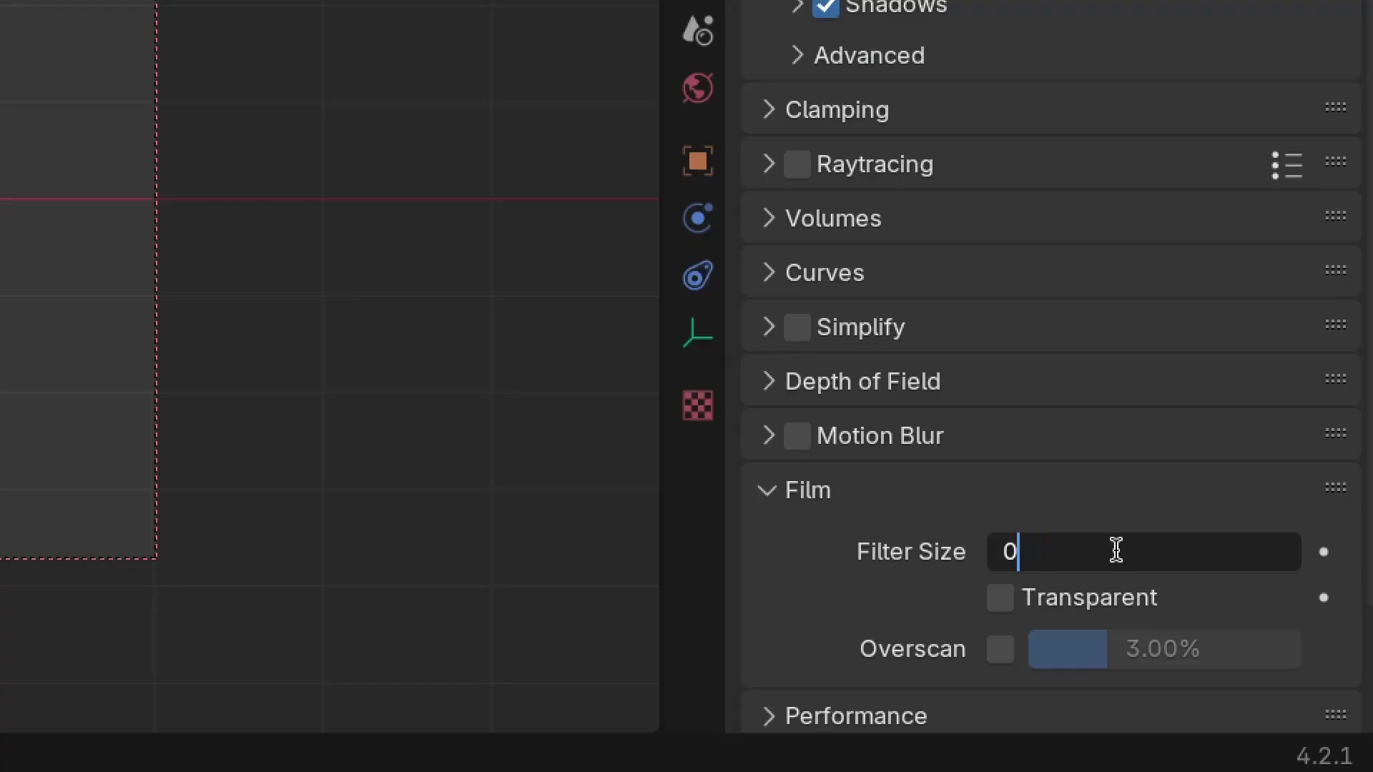
key(Return)
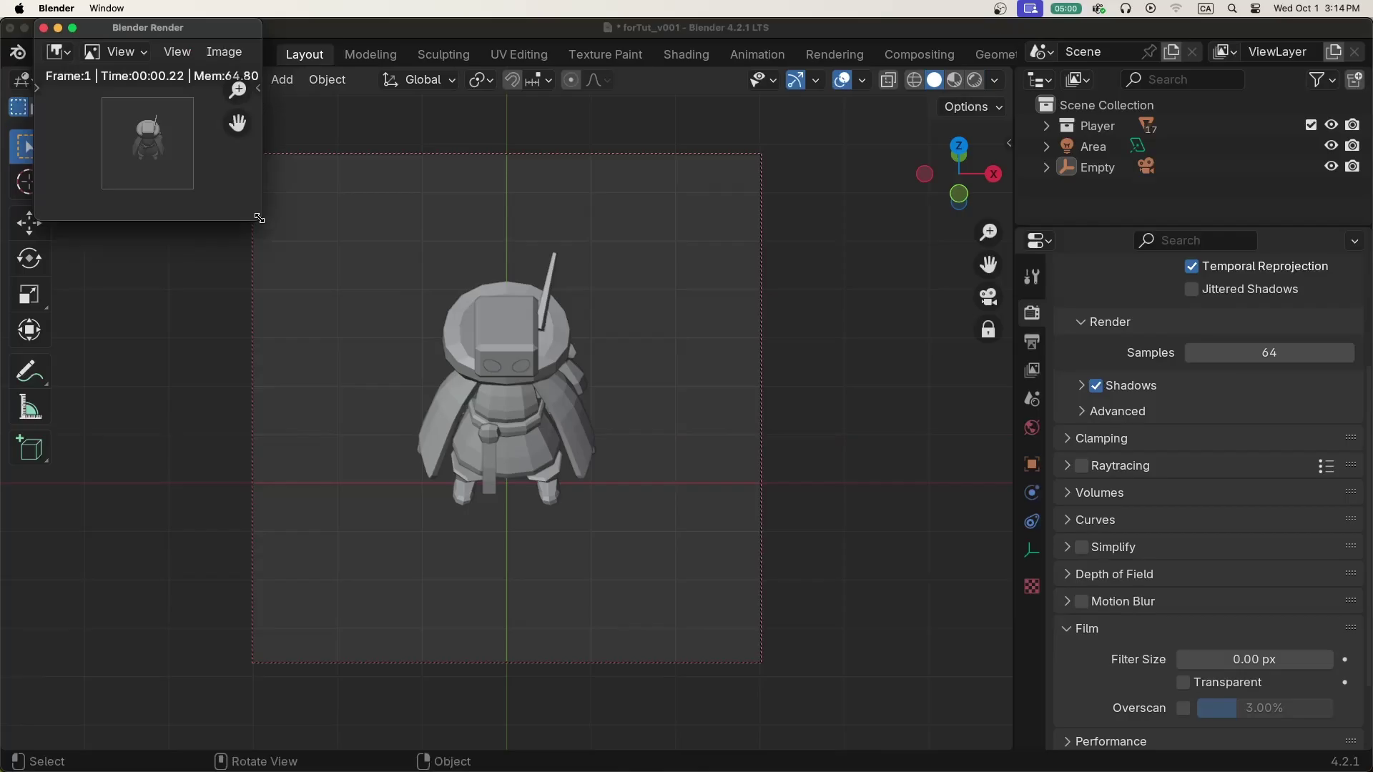
drag(260, 218, 960, 672)
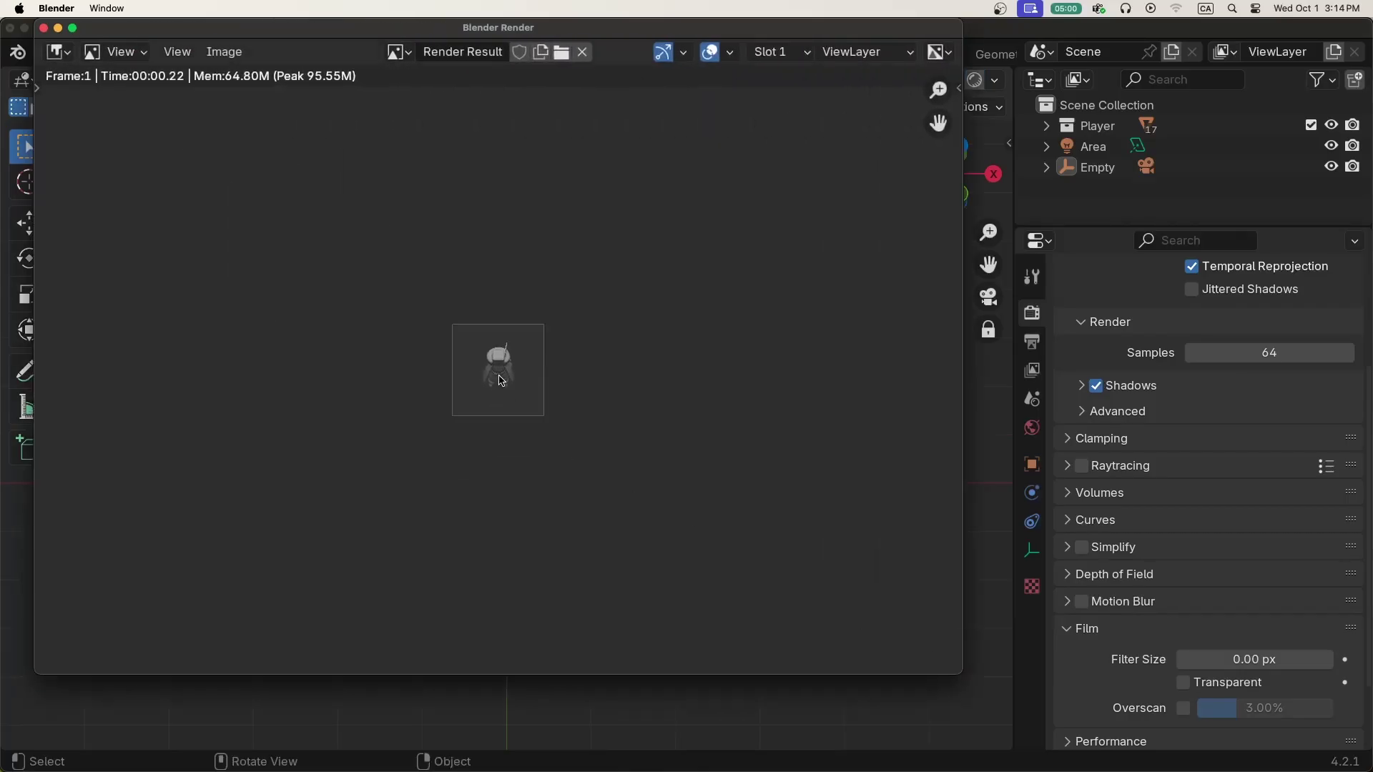
scroll(501, 381, up, 10)
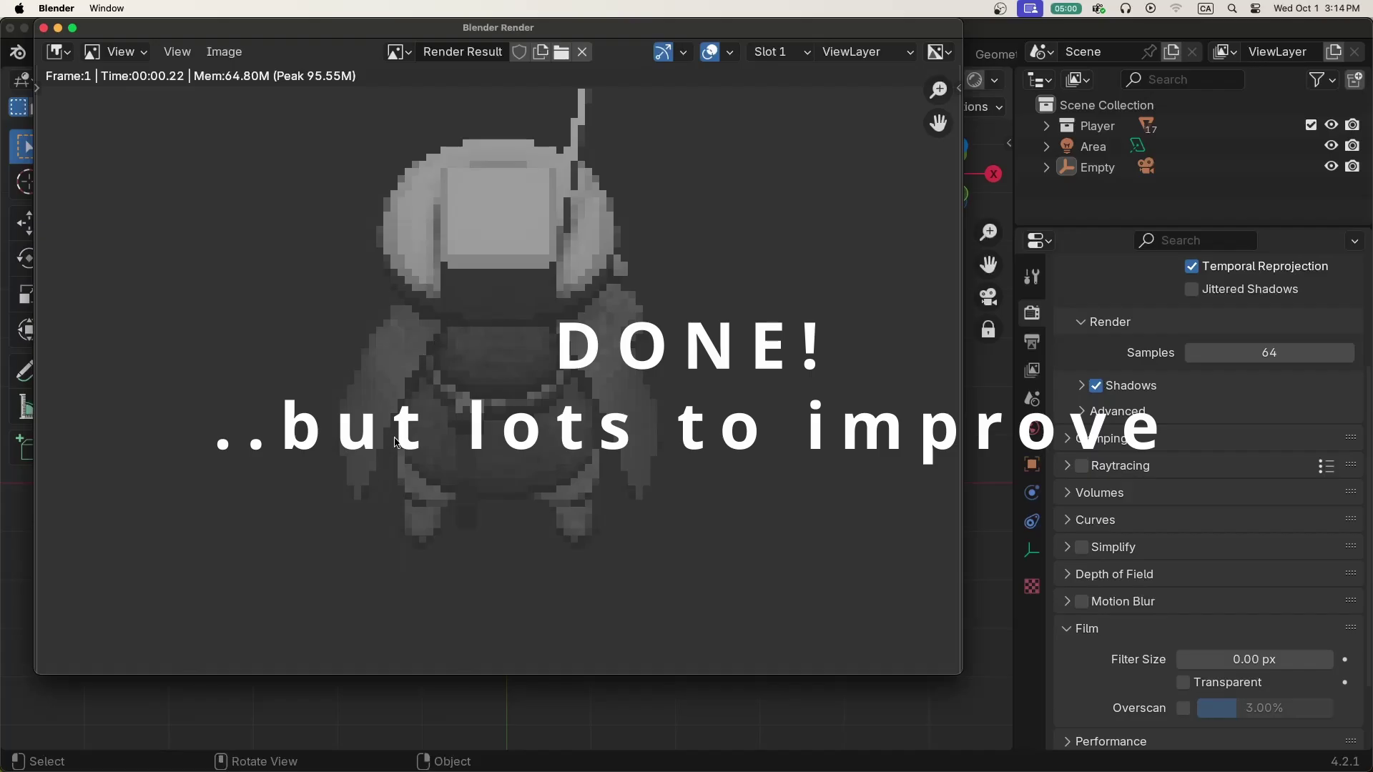
Close the render window and render the current frame again
click(44, 27)
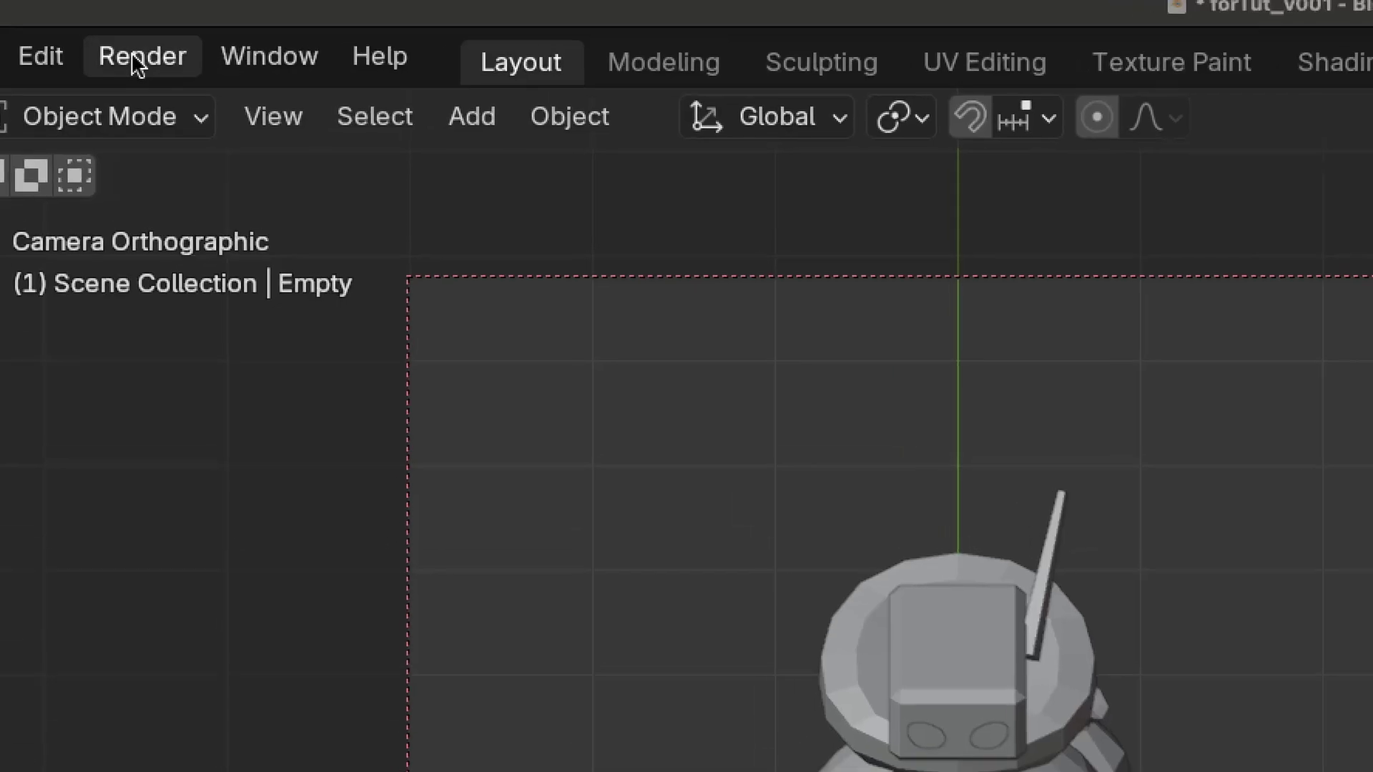
click(138, 64)
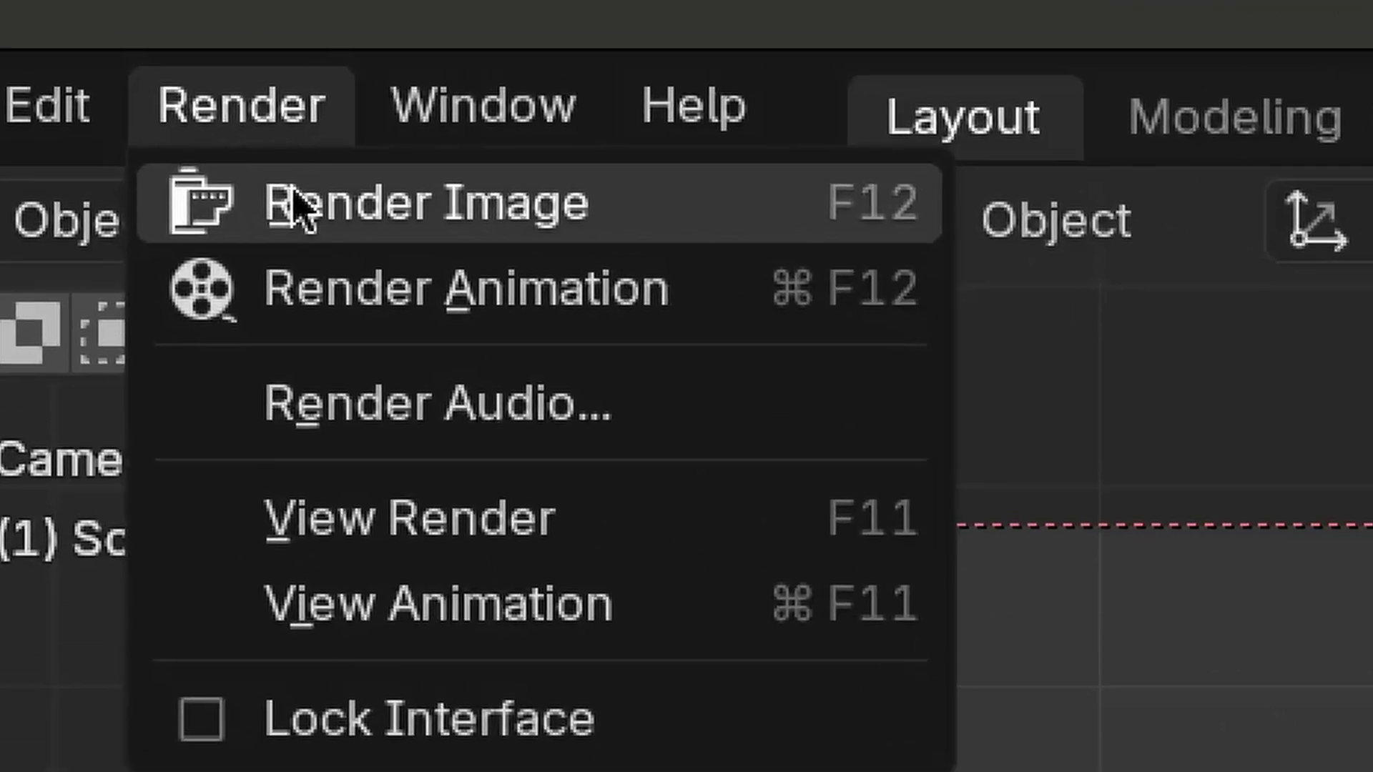
click(174, 108)
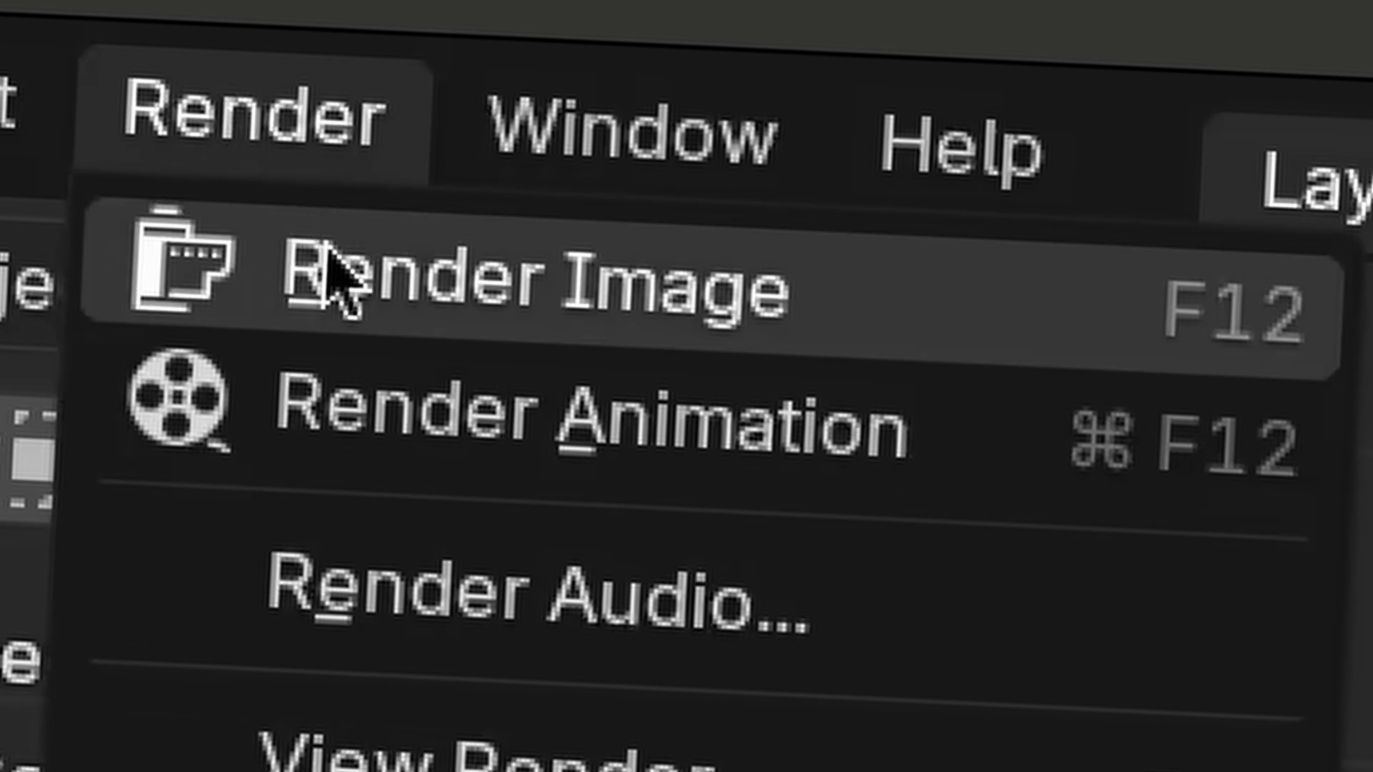
click(337, 276)
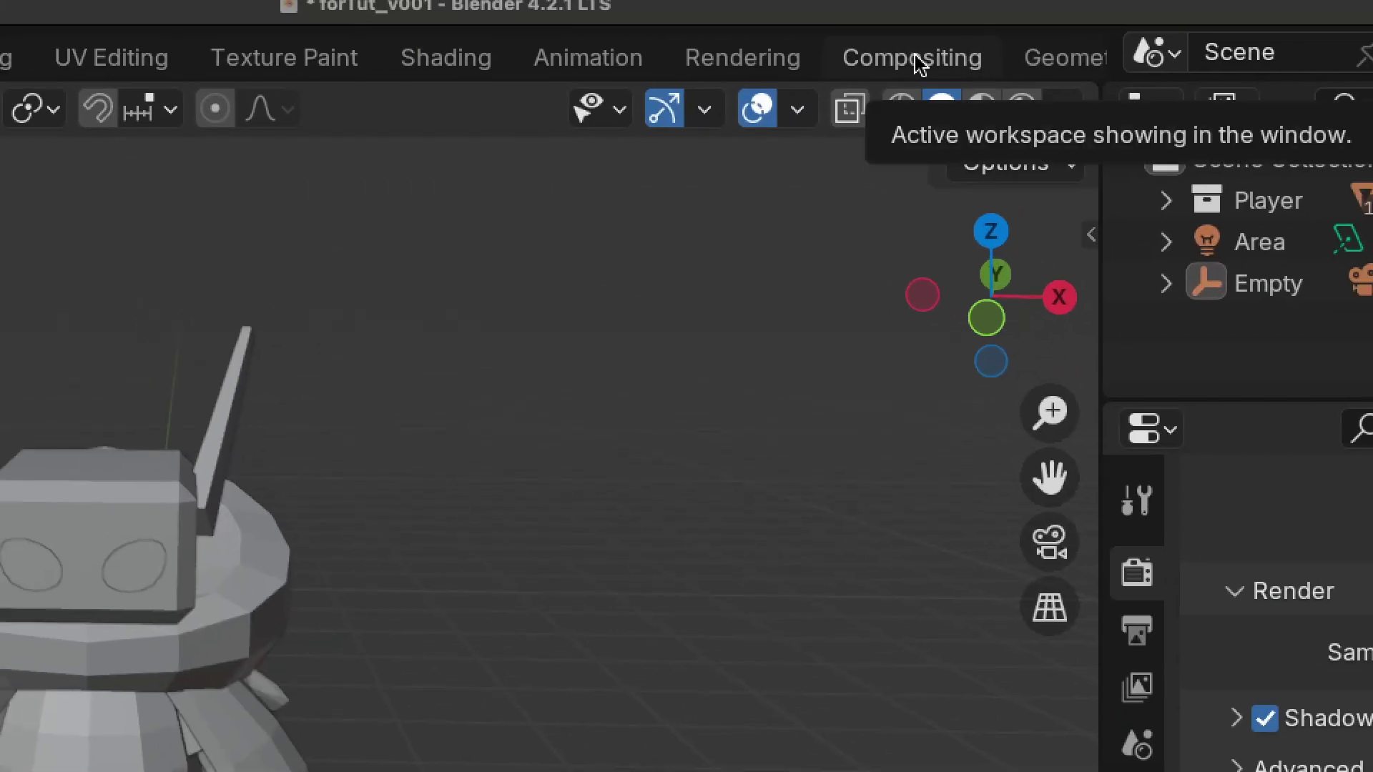
In Compositing, arrange and relink Render Layers to Composite, then render through the camera
click(916, 60)
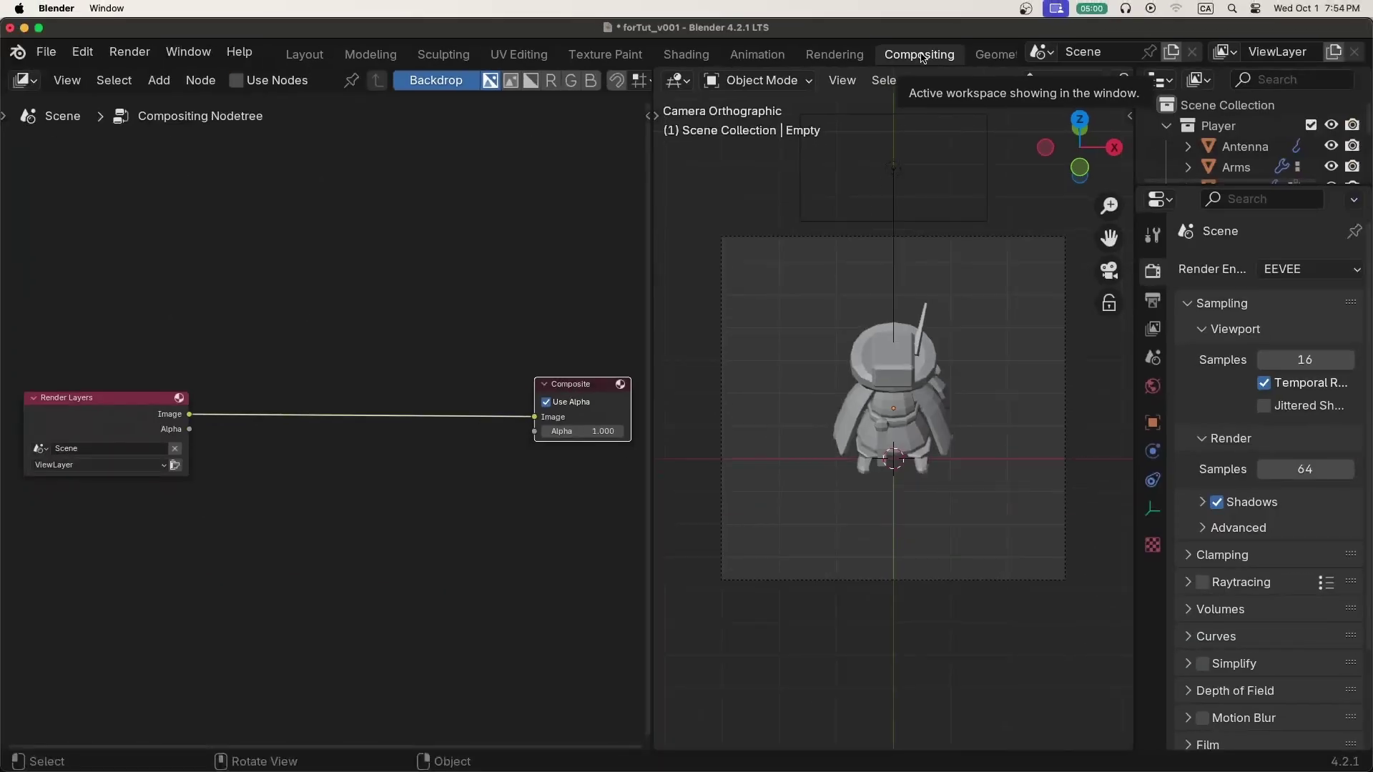
drag(122, 401, 126, 399)
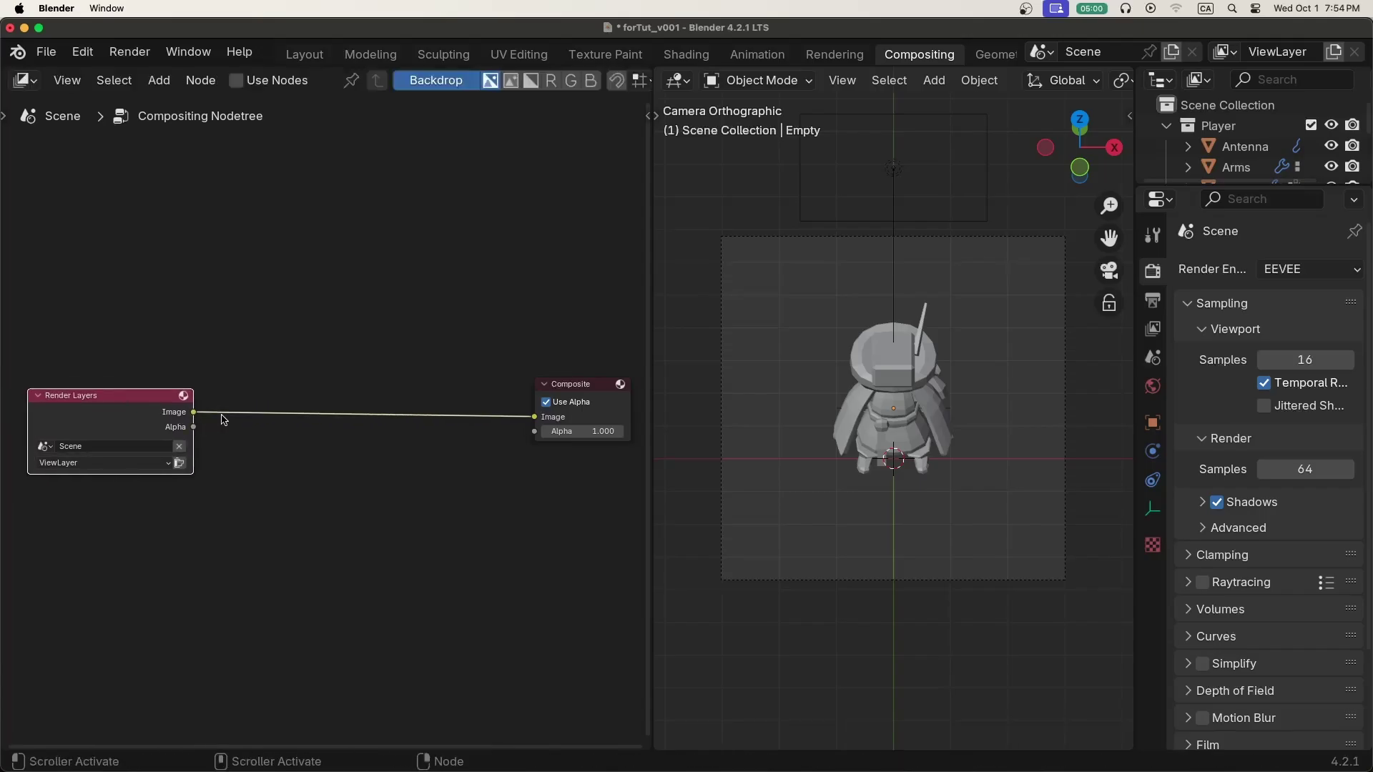
mouse_move(566, 379)
mouse_down()
mouse_move(555, 388)
mouse_move(553, 375)
mouse_up()
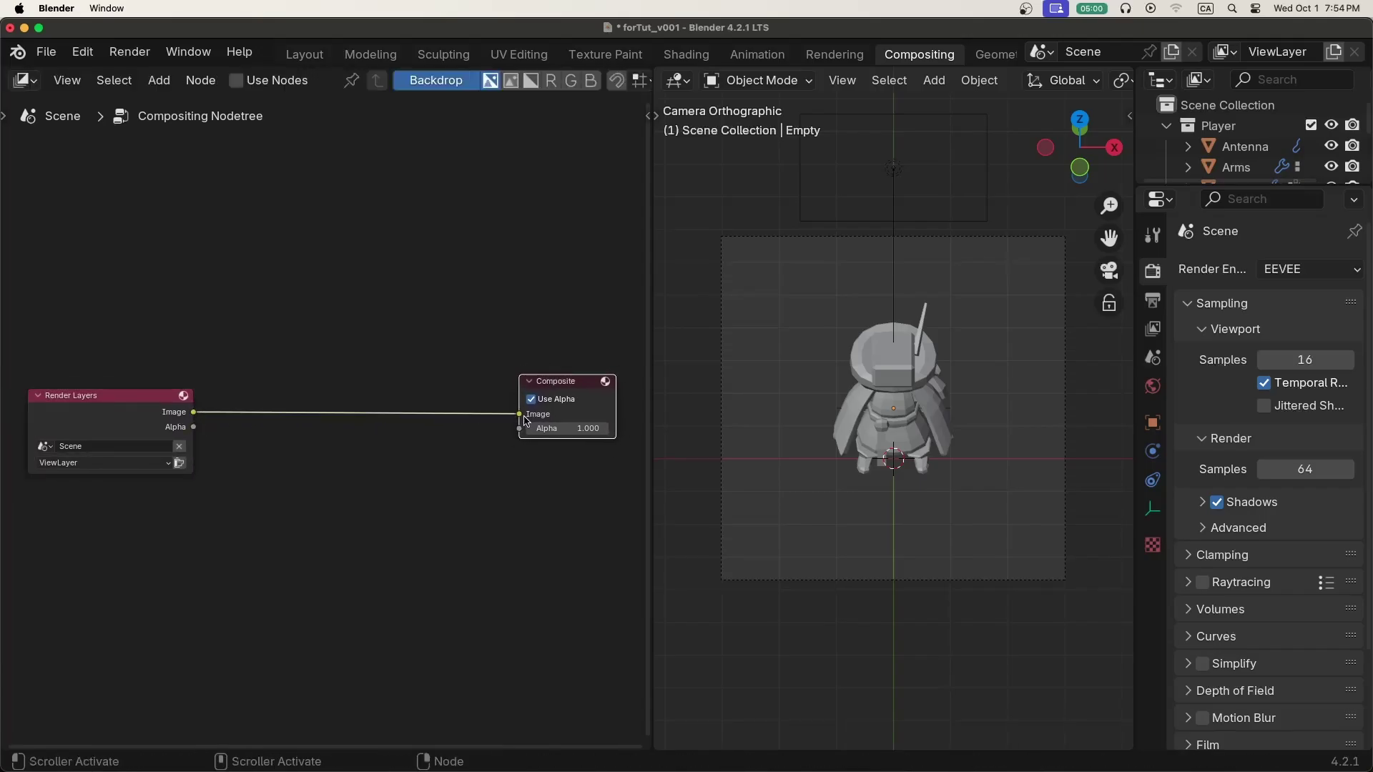
mouse_move(521, 418)
mouse_down()
mouse_move(191, 413)
mouse_move(519, 416)
mouse_up()
click(733, 400)
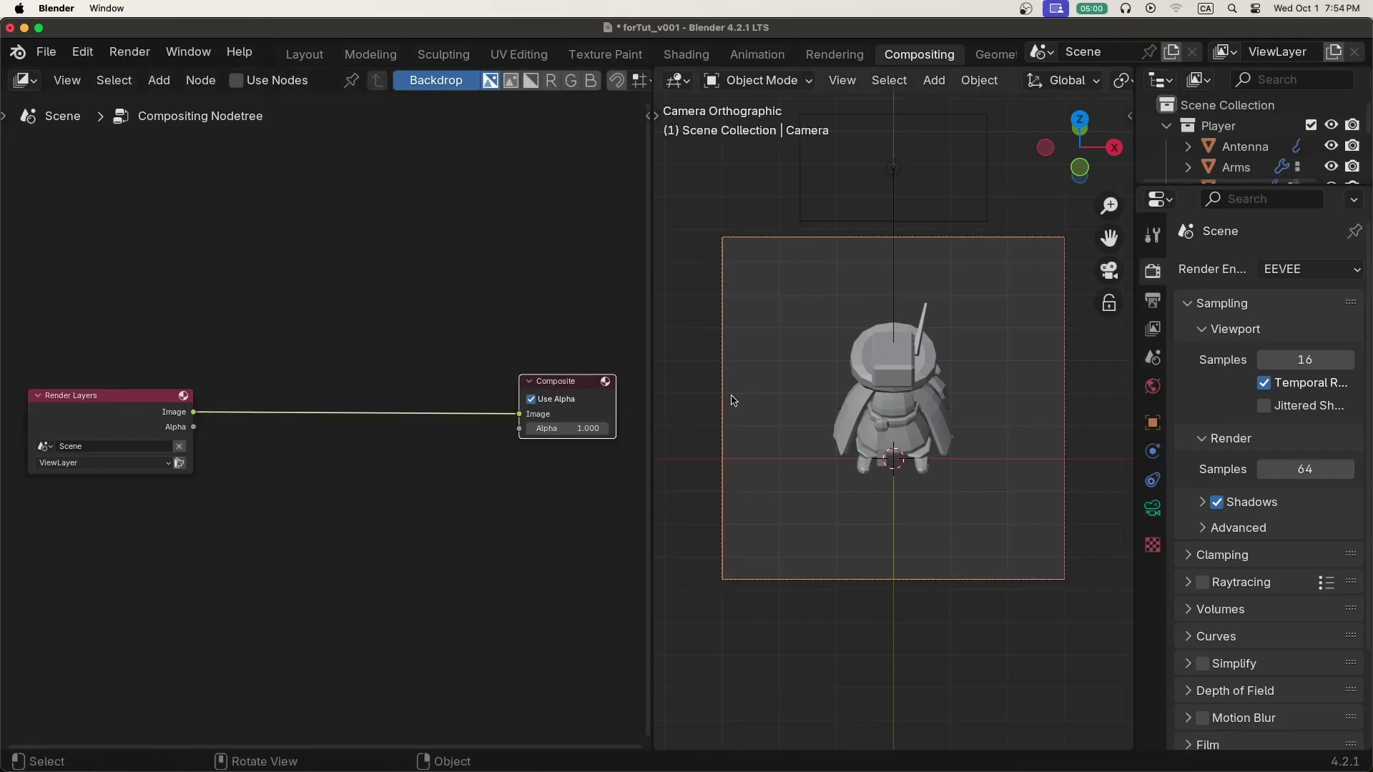
key(F12)
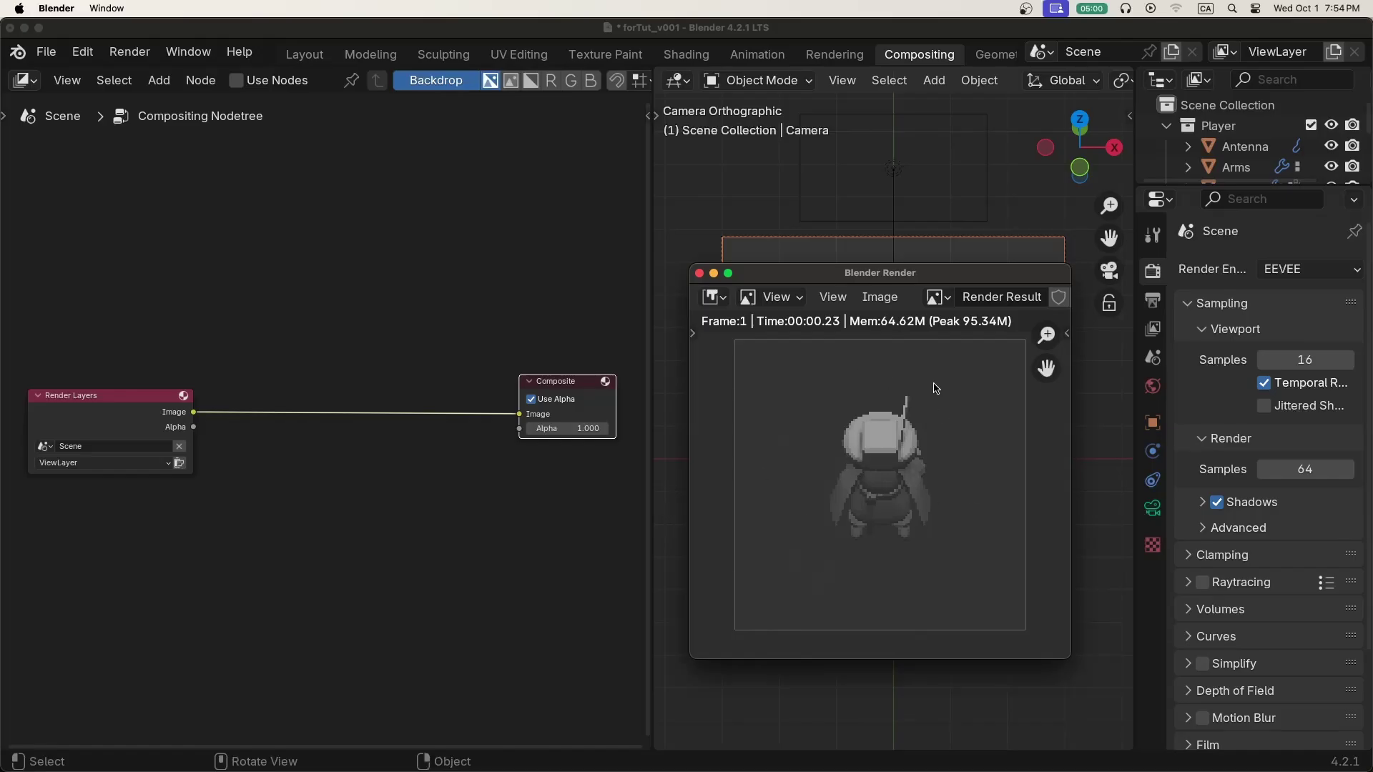
Insert a Transform node on the Render Layers–Composite link with a 180° angle
key(Escape)
key(shift+a)
text(transfor)
key(Return)
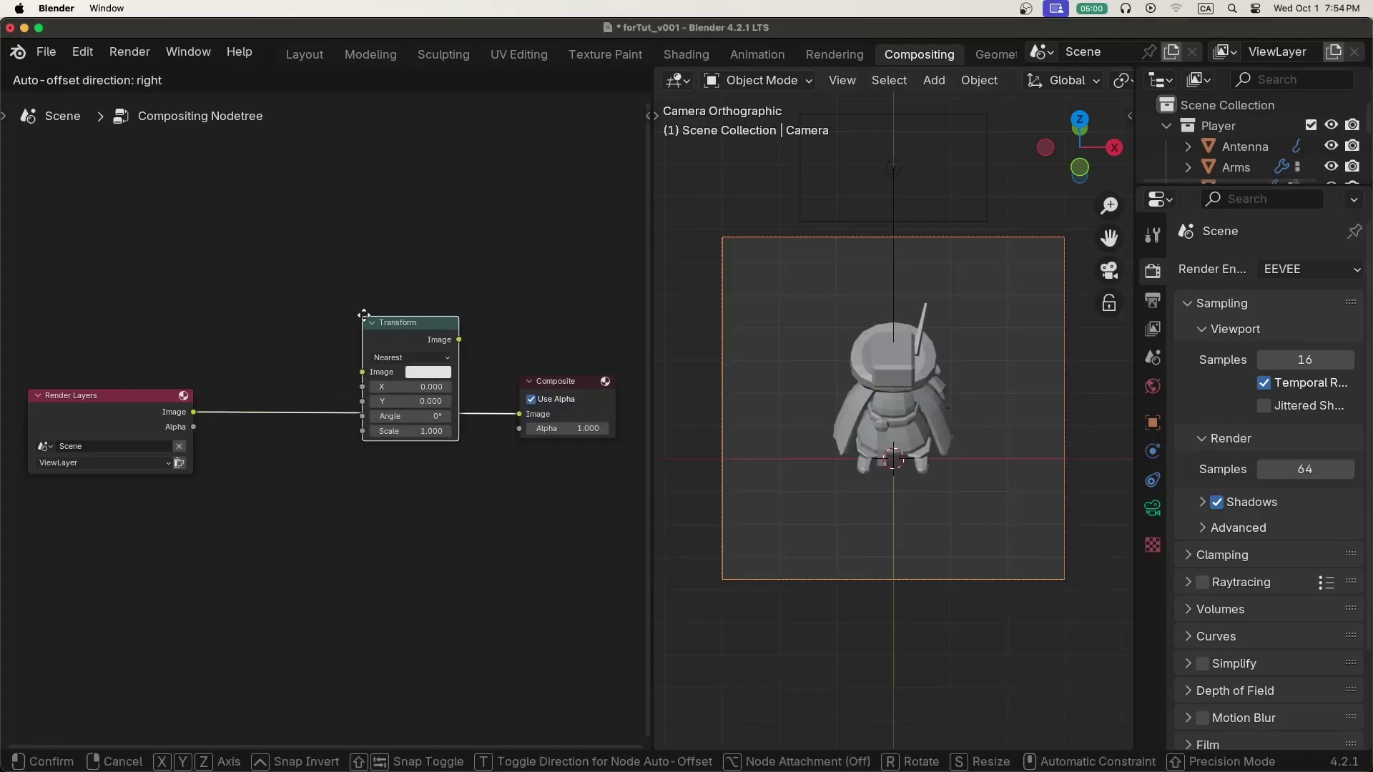
click(318, 338)
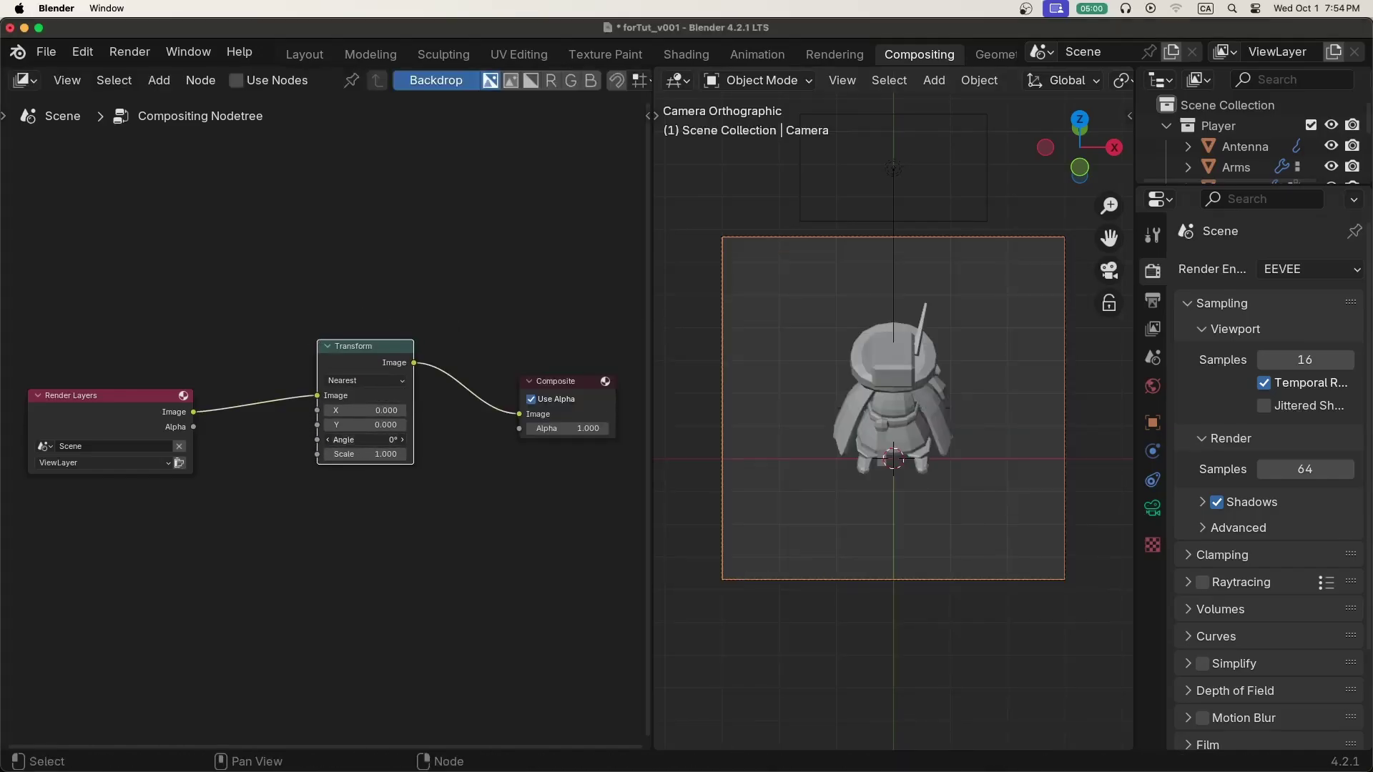
key(Return)
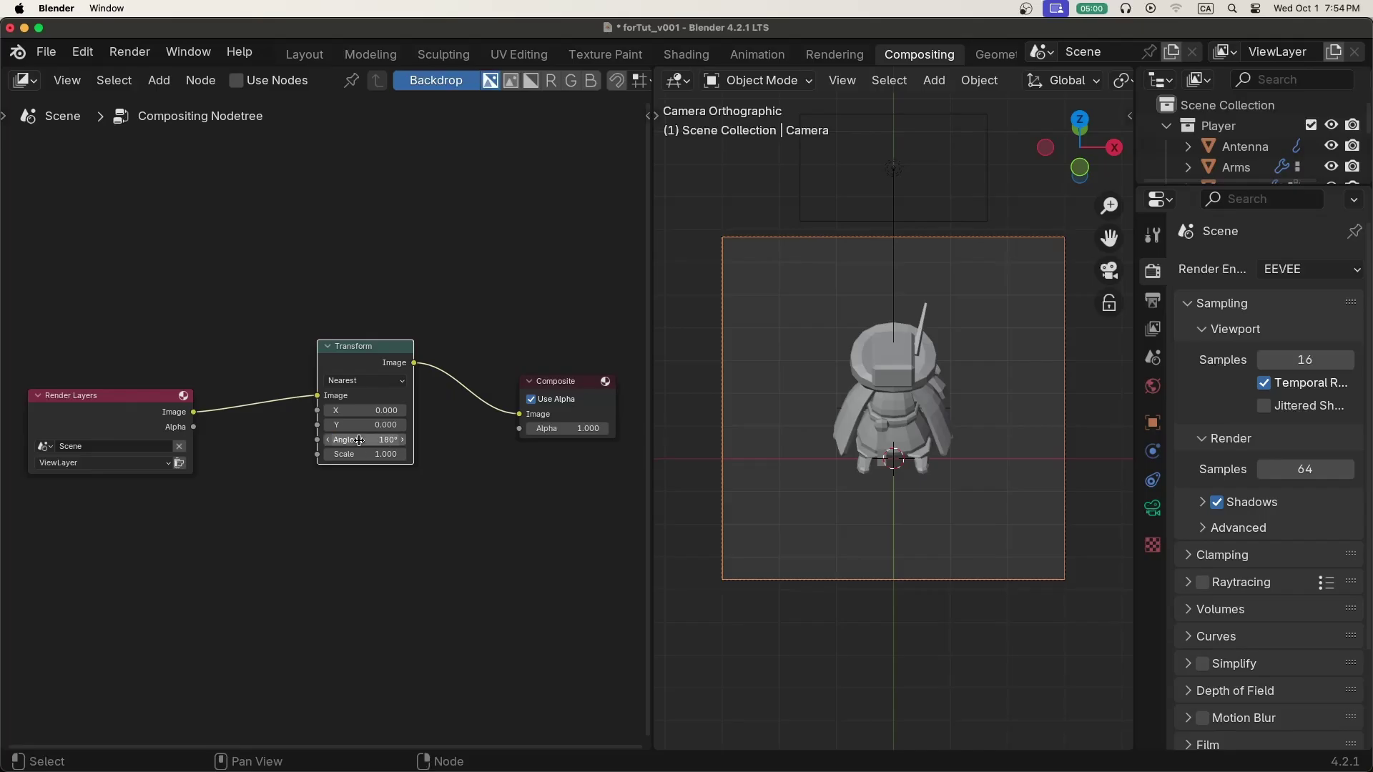
Enable Use Nodes for compositing and render the flipped character
key(F12)
scroll(705, 429, up, 5)
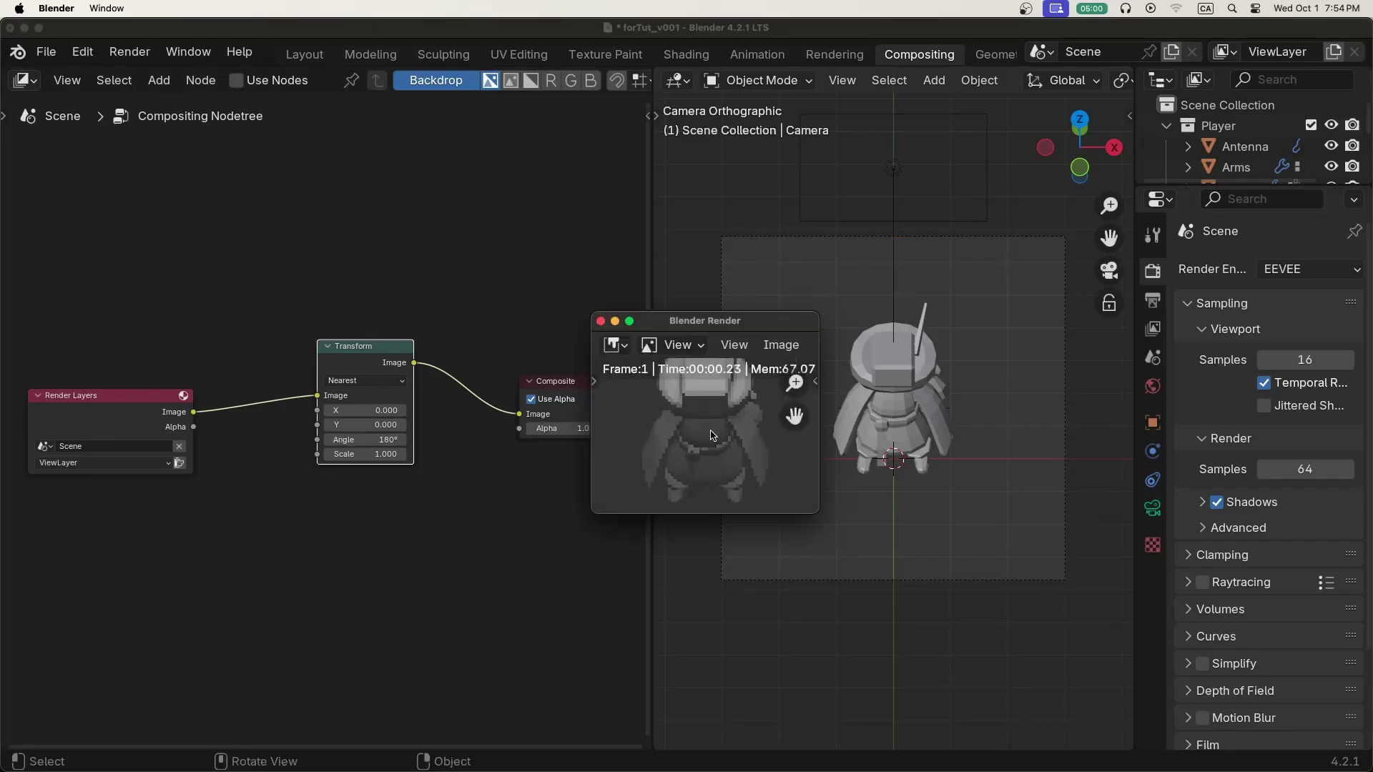
scroll(715, 433, down, 2)
key(Escape)
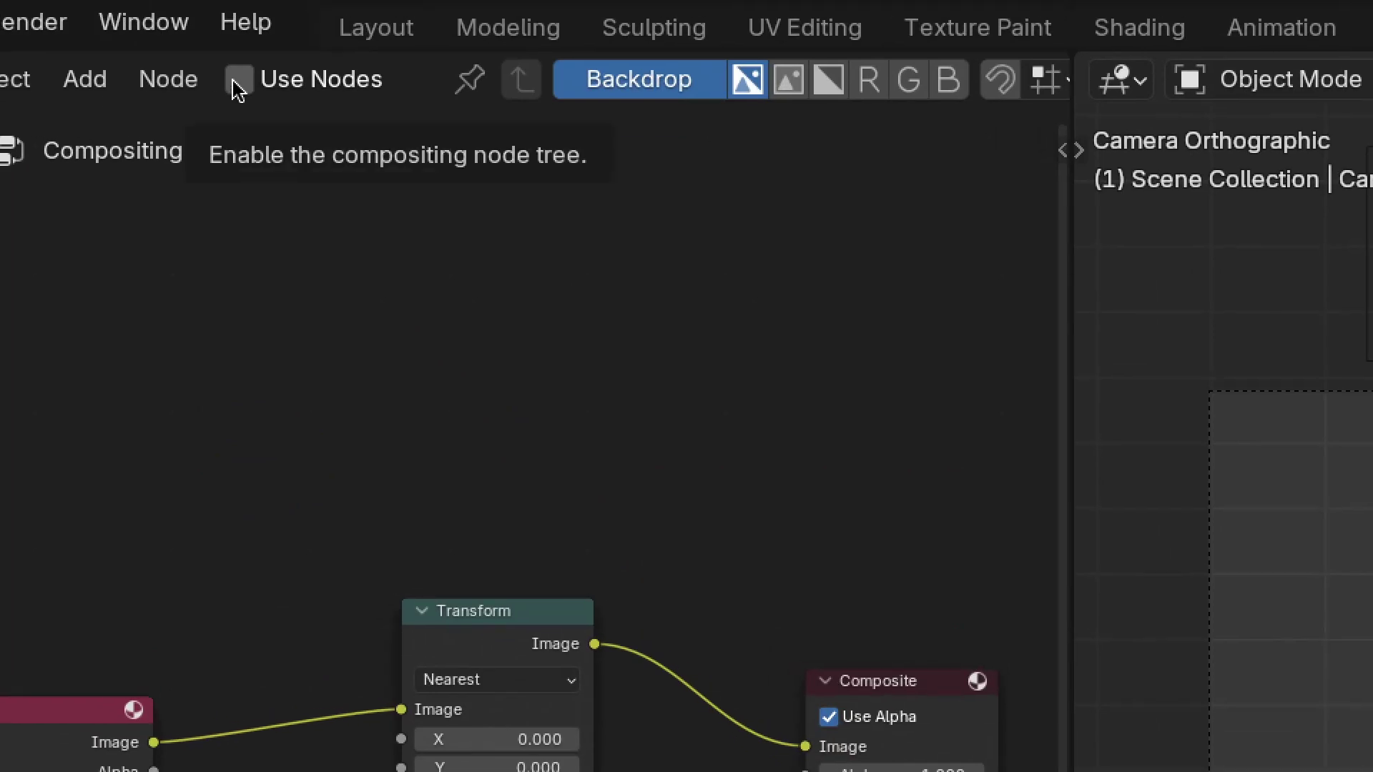
click(238, 81)
key(F12)
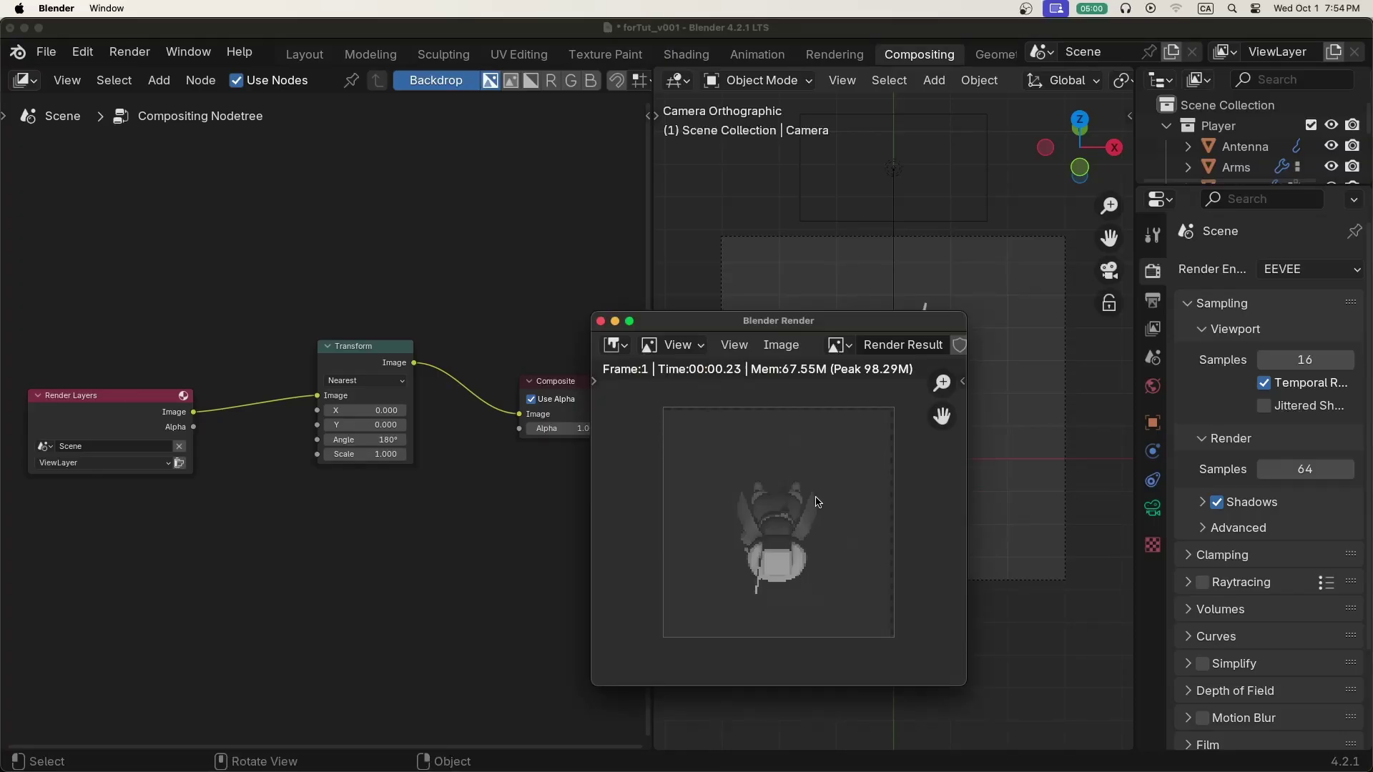
Add a Viewer node below Composite, fed by the Transform output
click(600, 321)
key(shift+a)
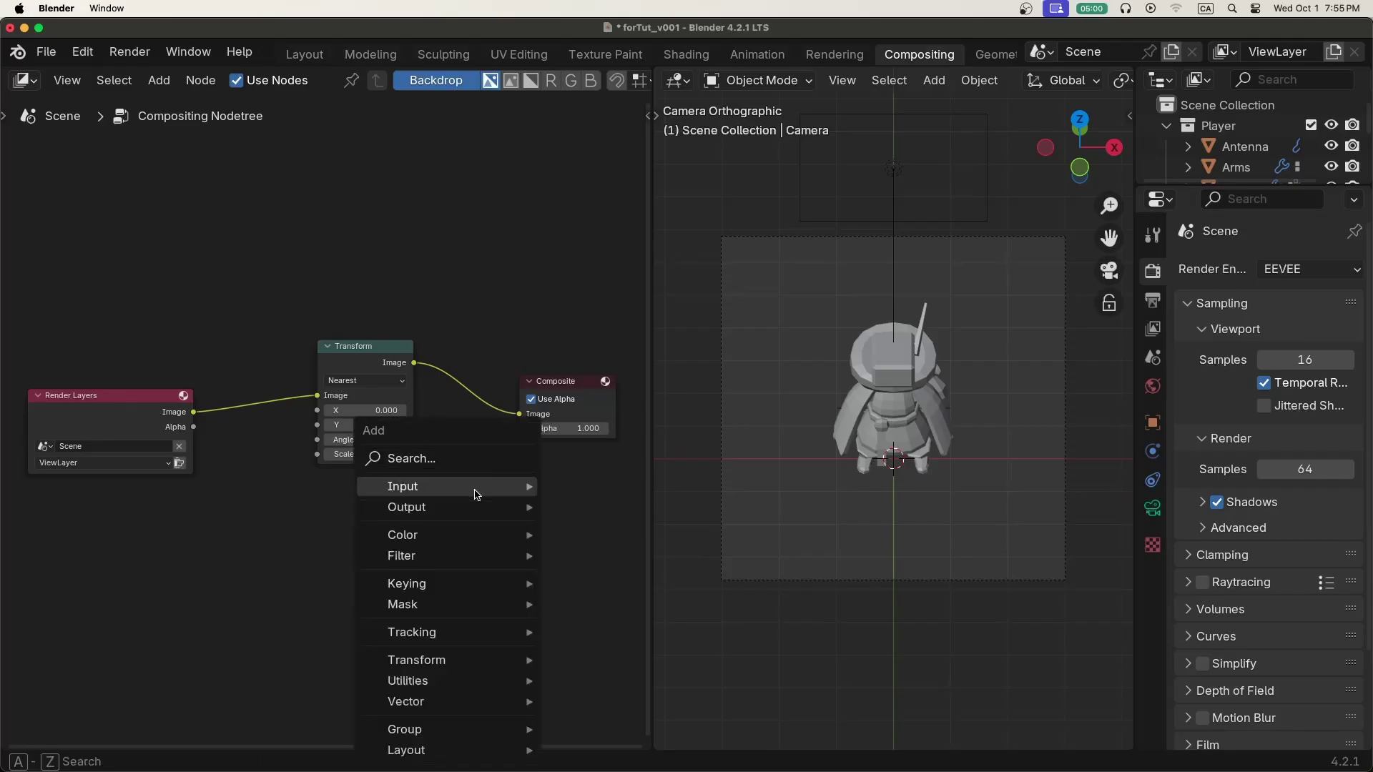
click(461, 461)
text(viewer)
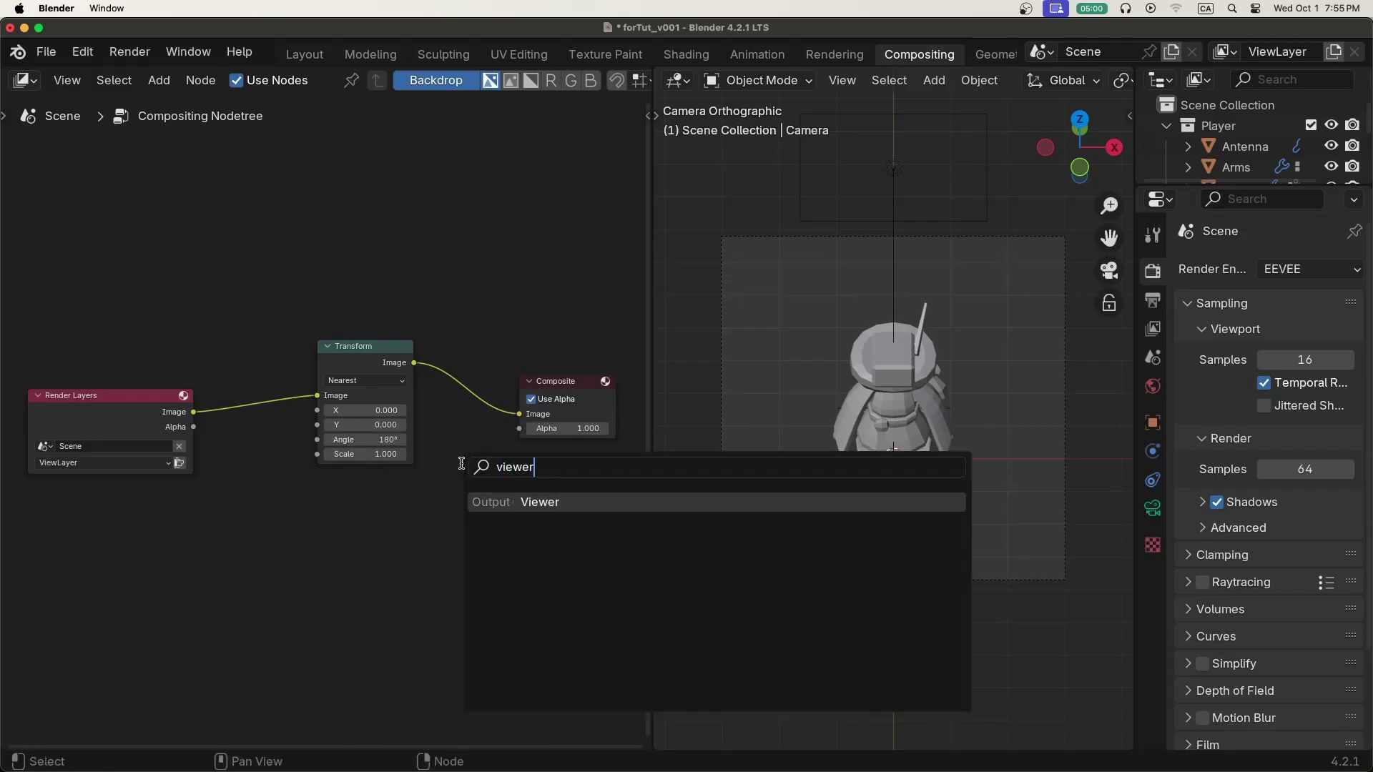
key(Return)
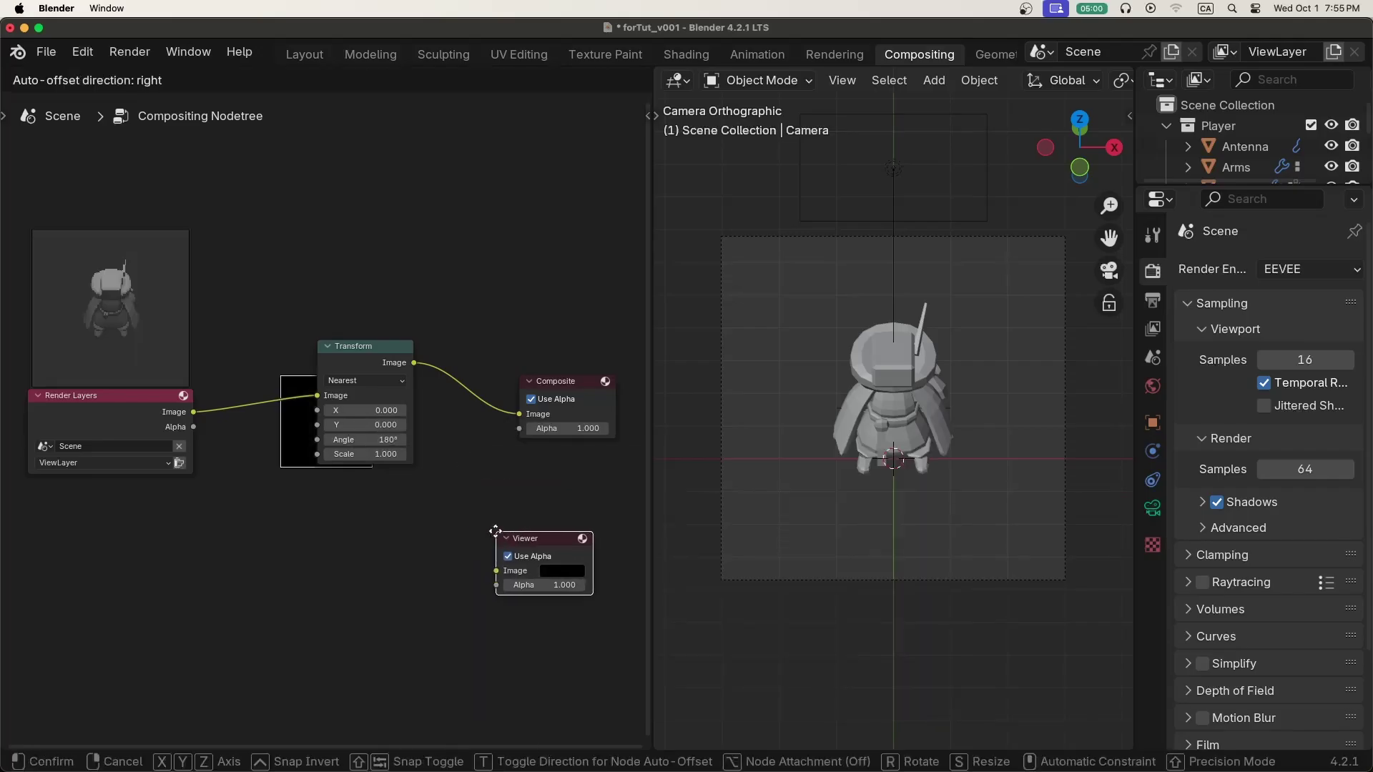
click(495, 532)
drag(414, 362, 497, 571)
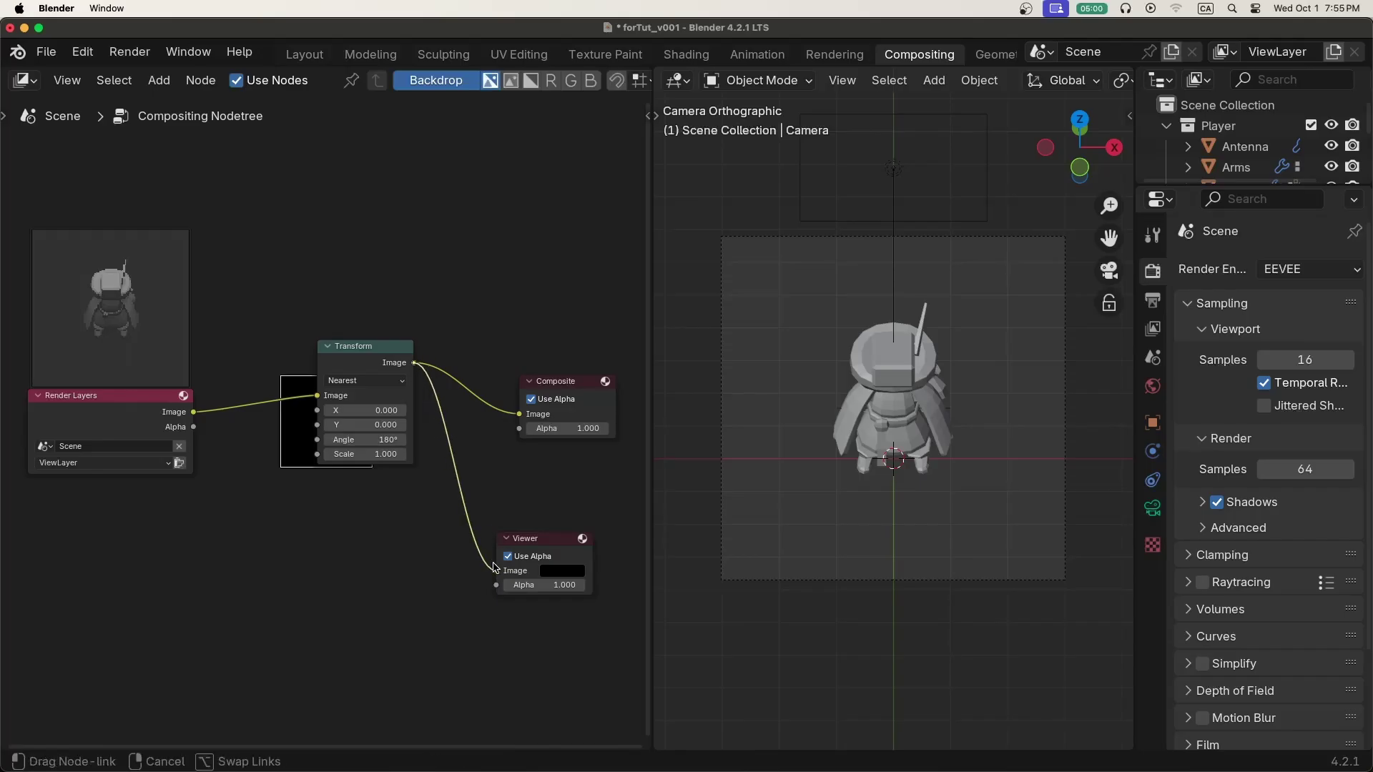
drag(379, 354, 359, 542)
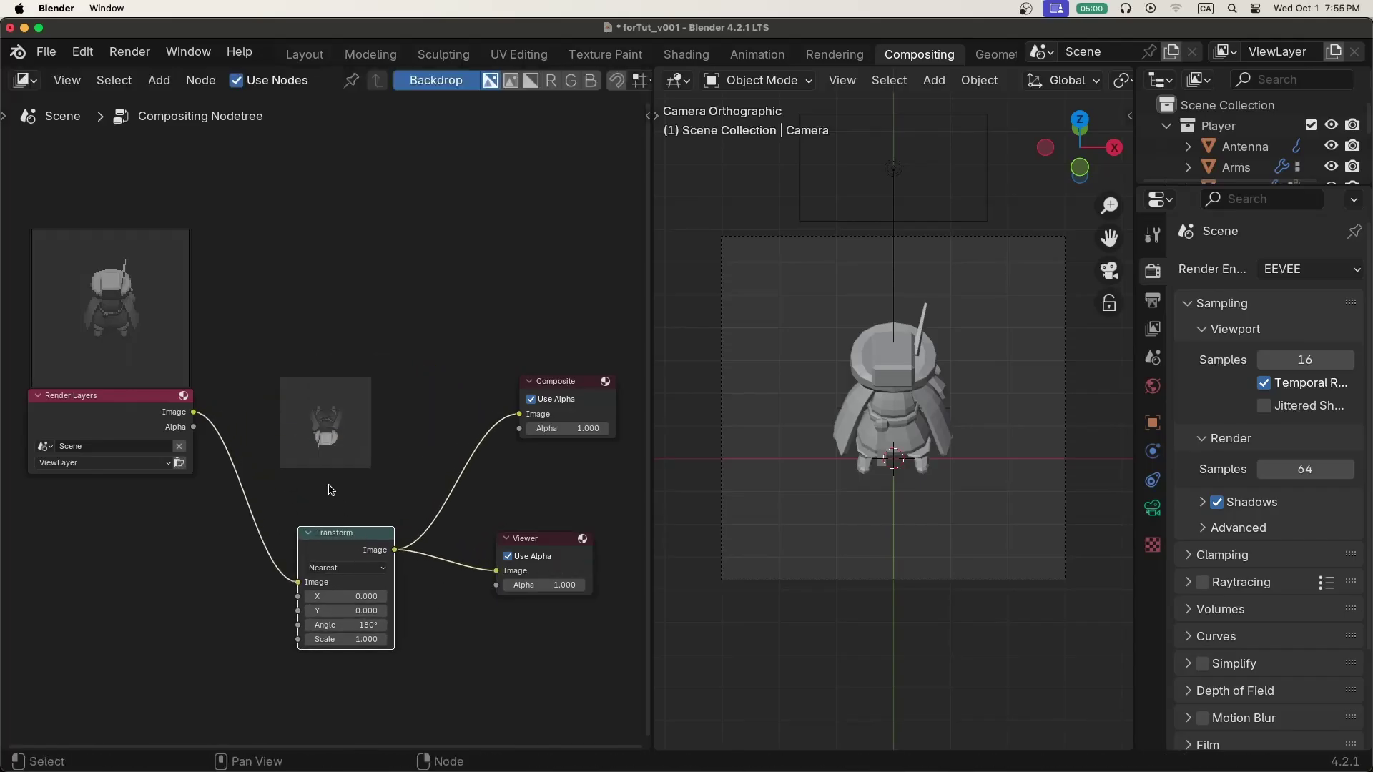
Link Render Layers straight to Composite and set Rendered shading with Compositor Always
drag(193, 414, 504, 414)
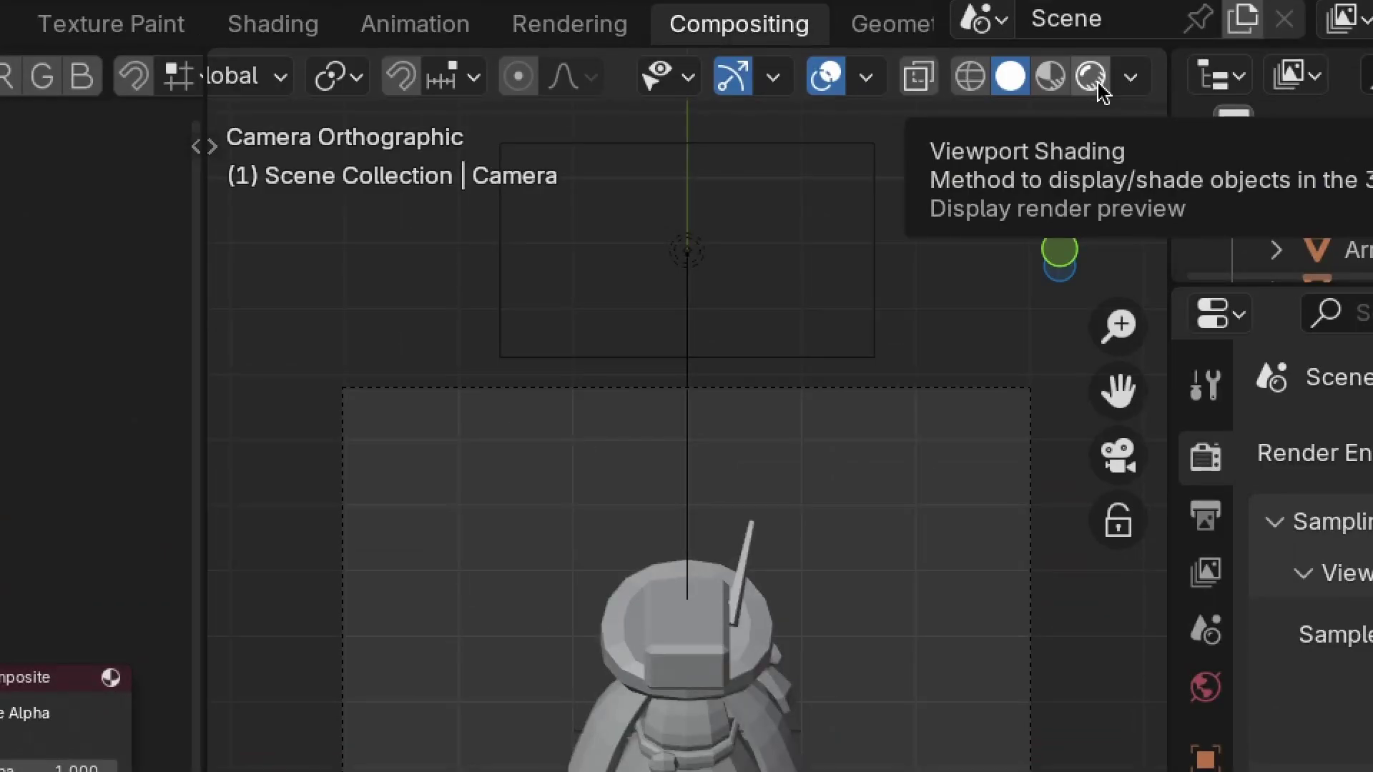
click(1094, 79)
click(1142, 75)
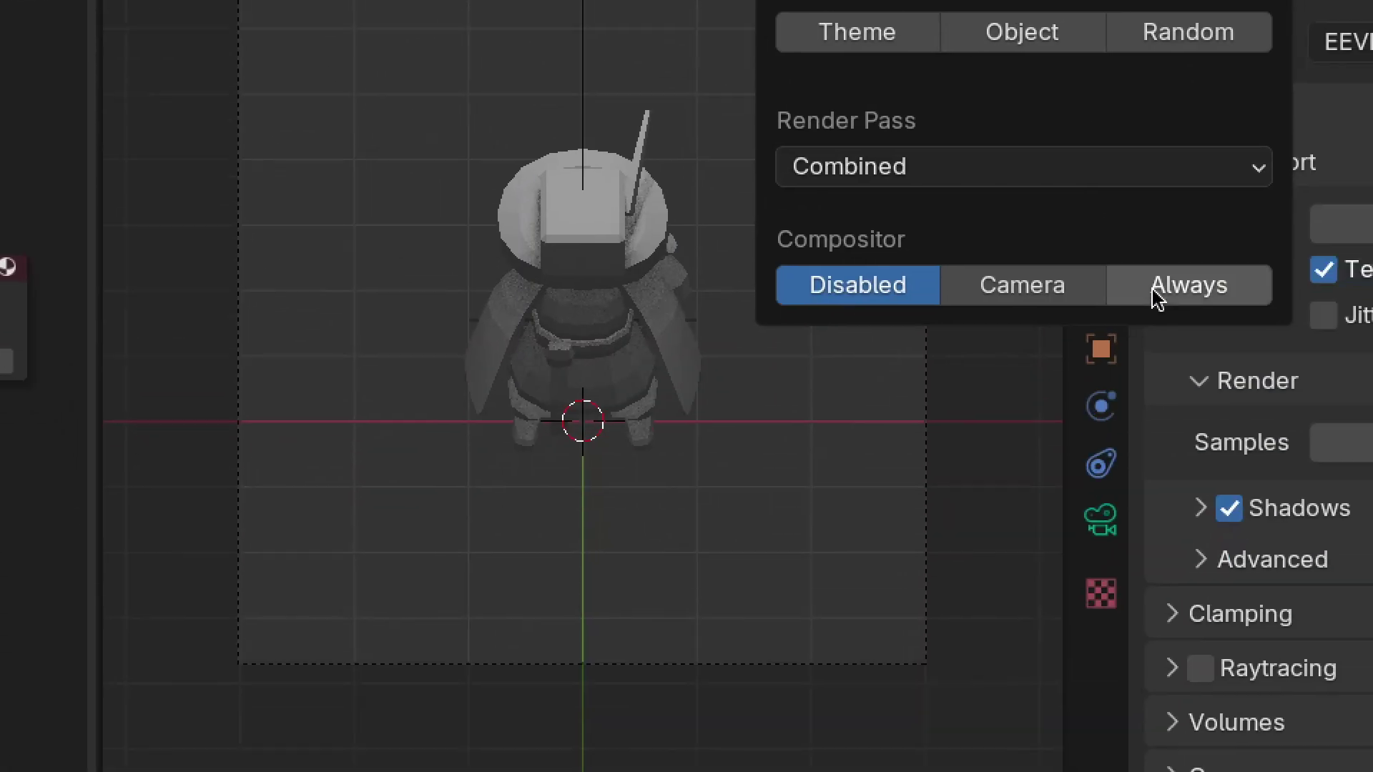
click(1231, 709)
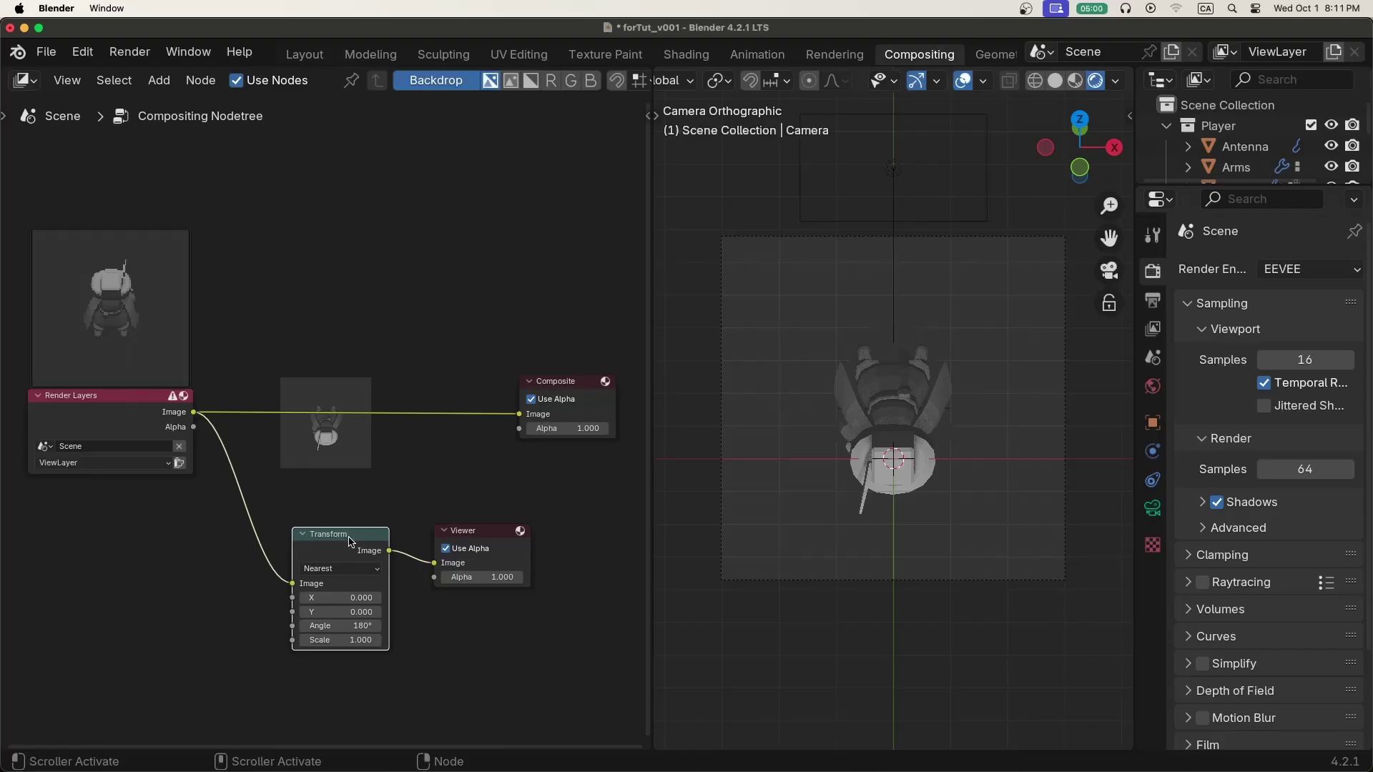
middle_drag(349, 541, 418, 468)
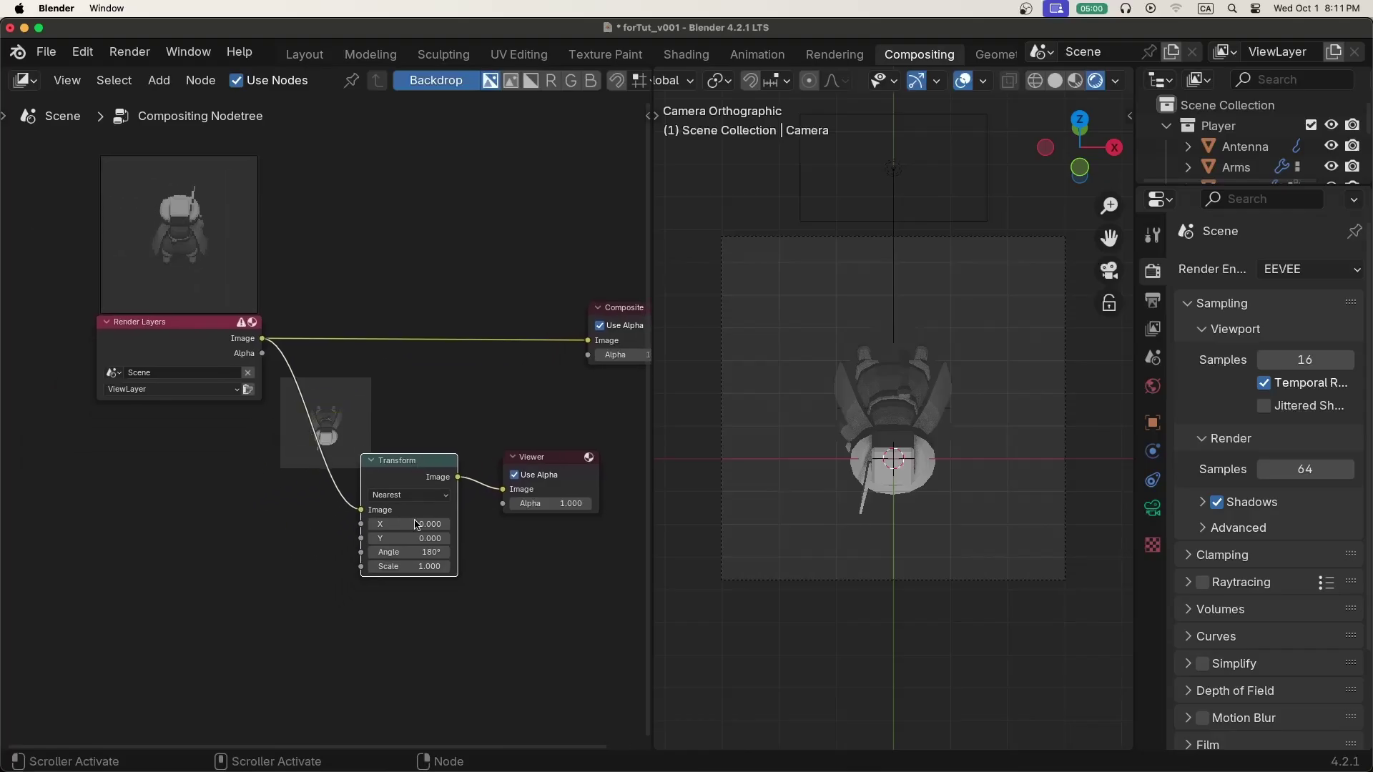
click(417, 552)
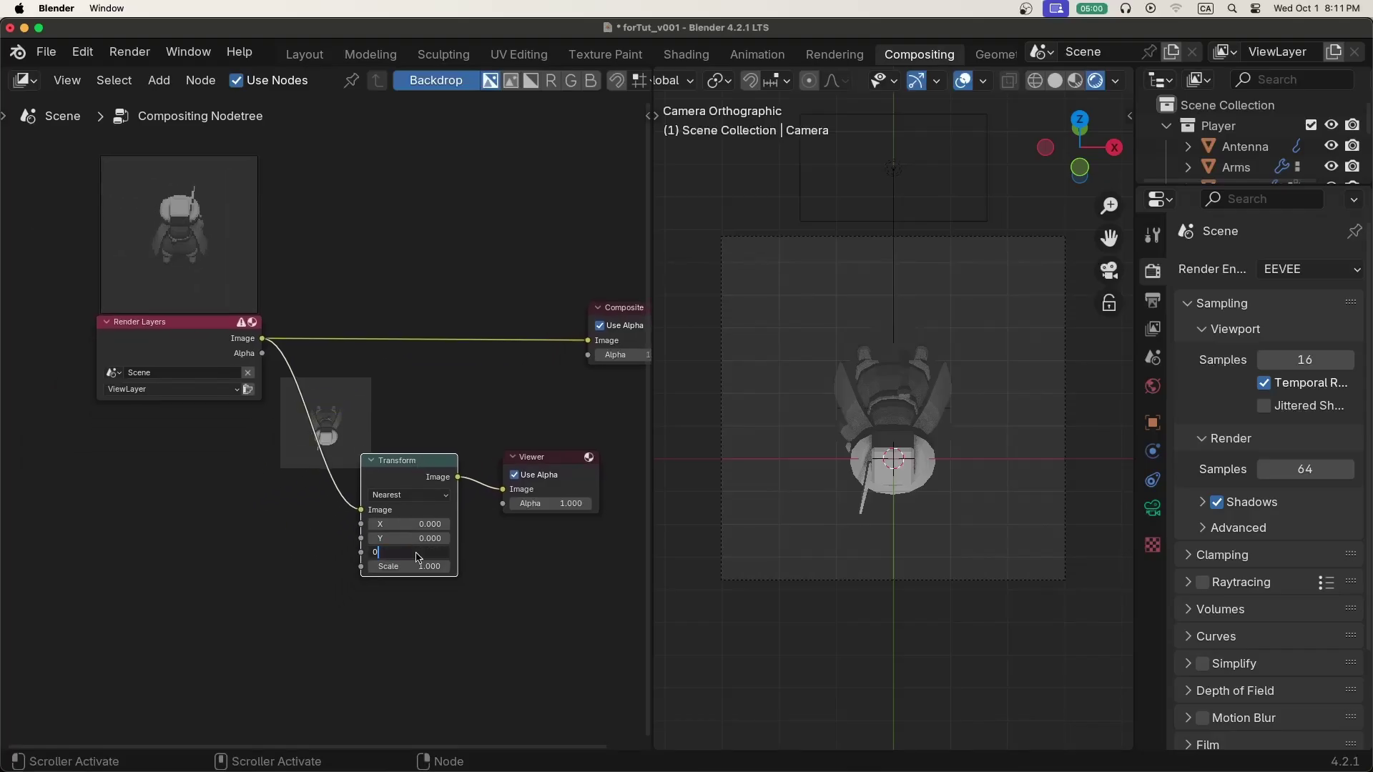
Reset the Transform angle to 0° and drive its Scale with a new Value node
key(Return)
key(shift+a)
text(value)
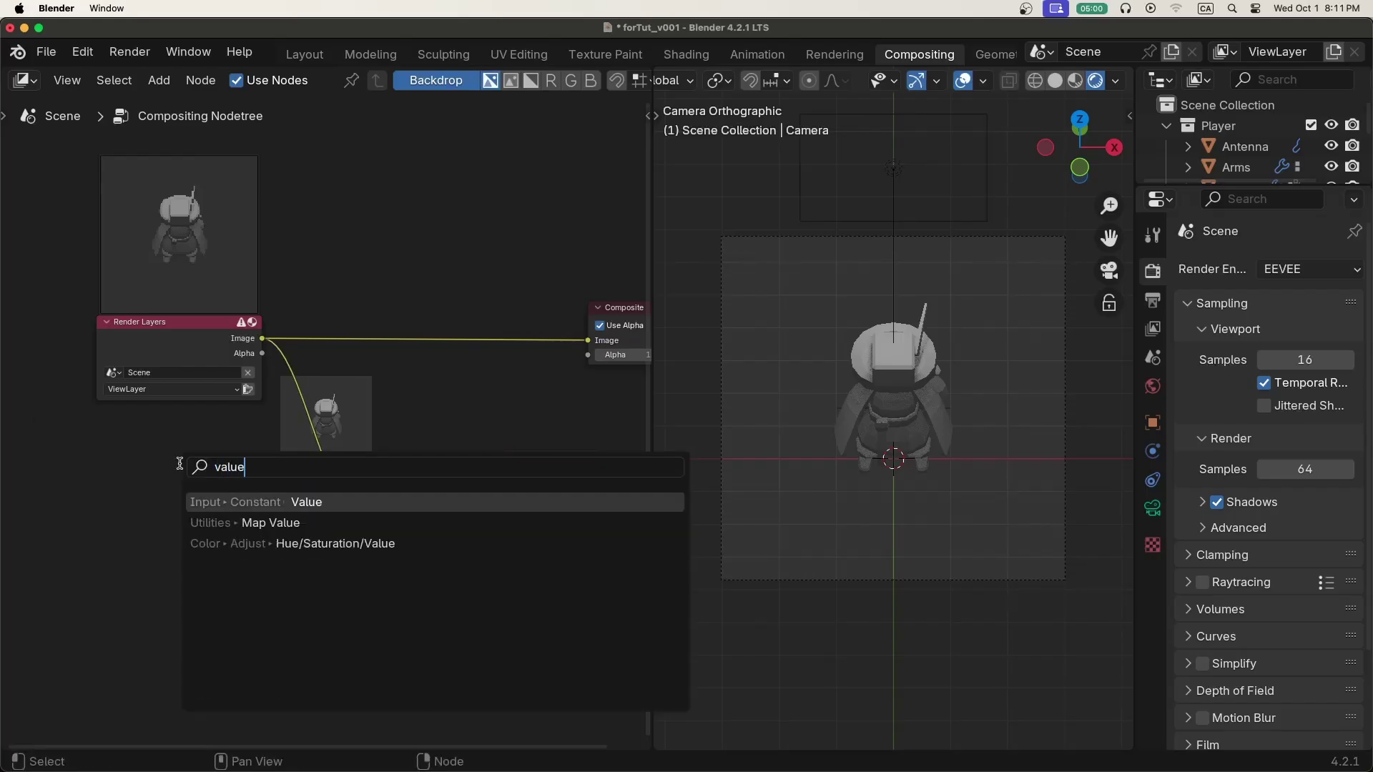
key(Return)
click(208, 591)
drag(270, 600, 331, 591)
drag(332, 592, 360, 567)
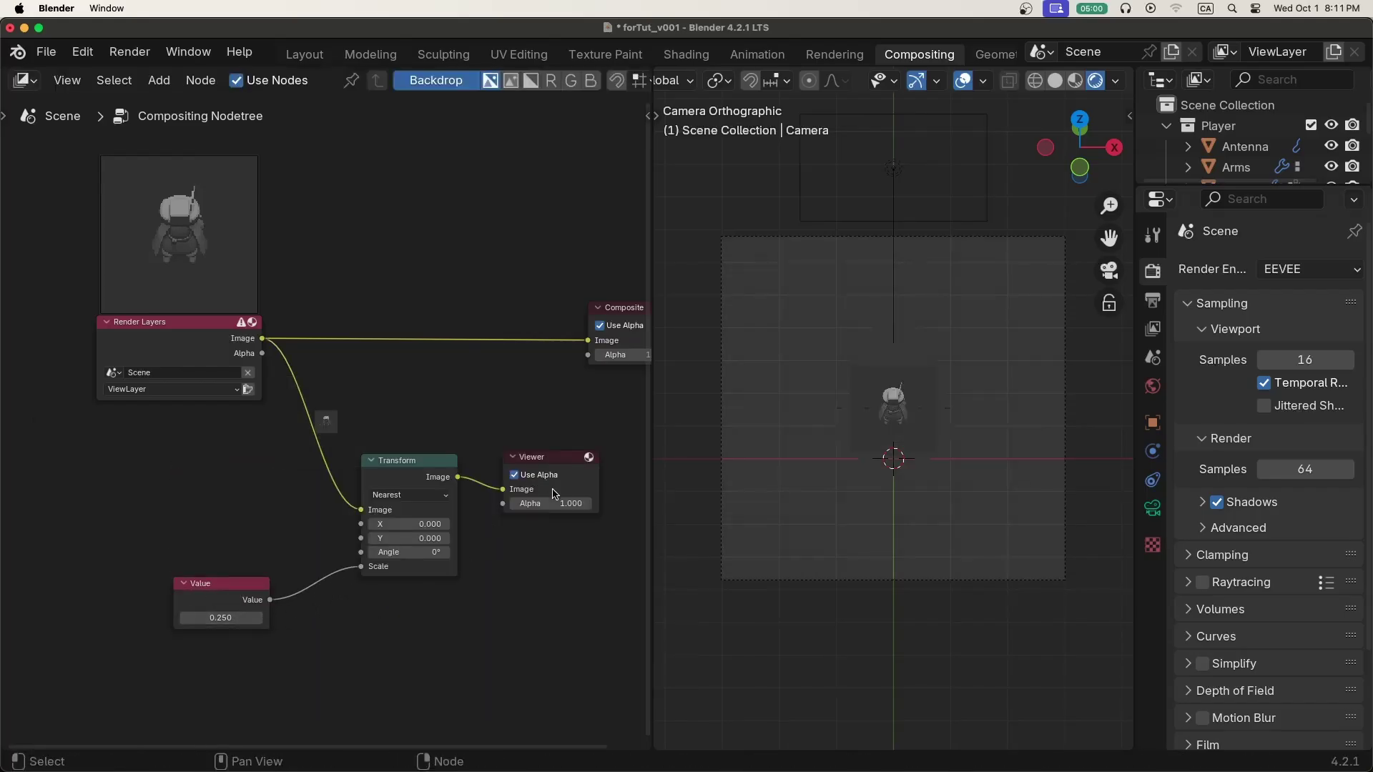
Add a Divide node computing 1 divided by the Value
middle_drag(540, 529, 527, 520)
drag(164, 536, 262, 631)
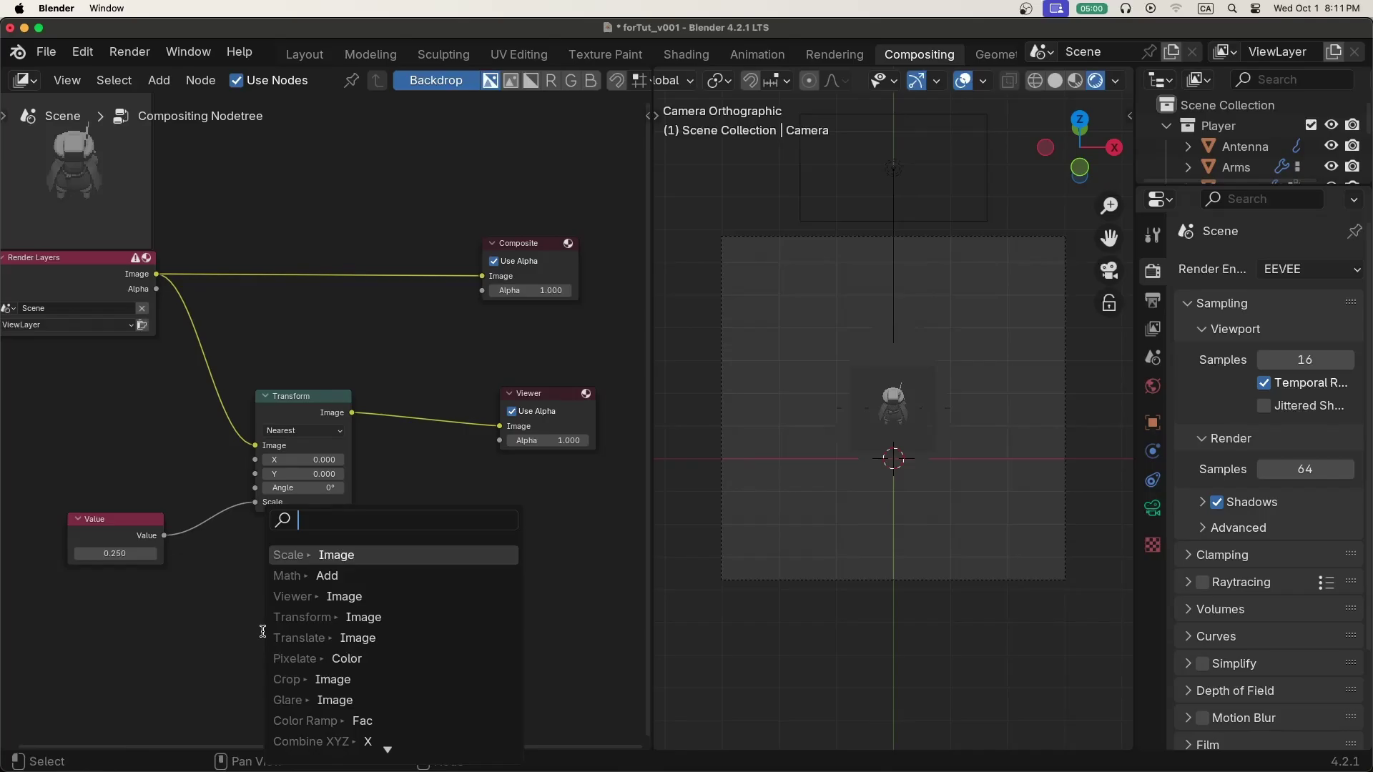
text(divid)
key(Return)
click(263, 659)
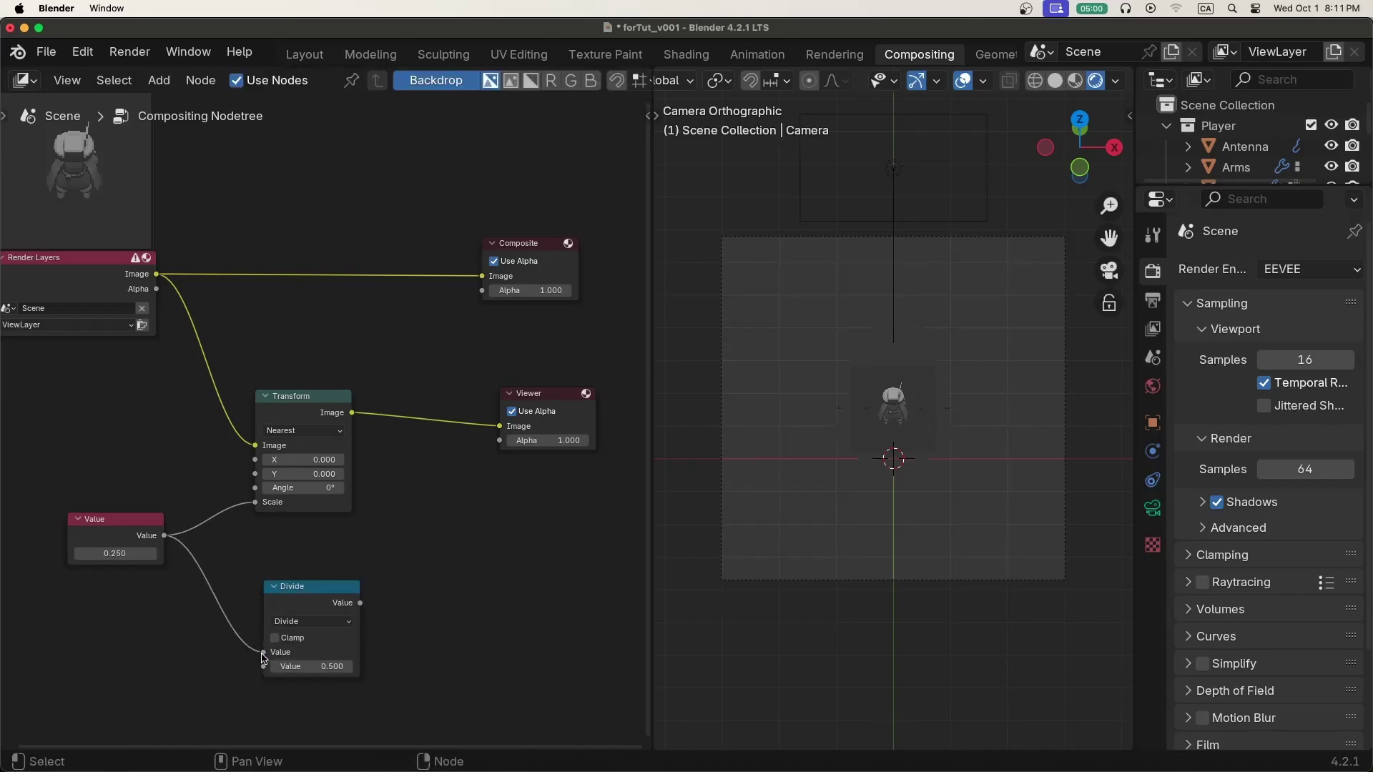
drag(263, 654, 264, 667)
key(Return)
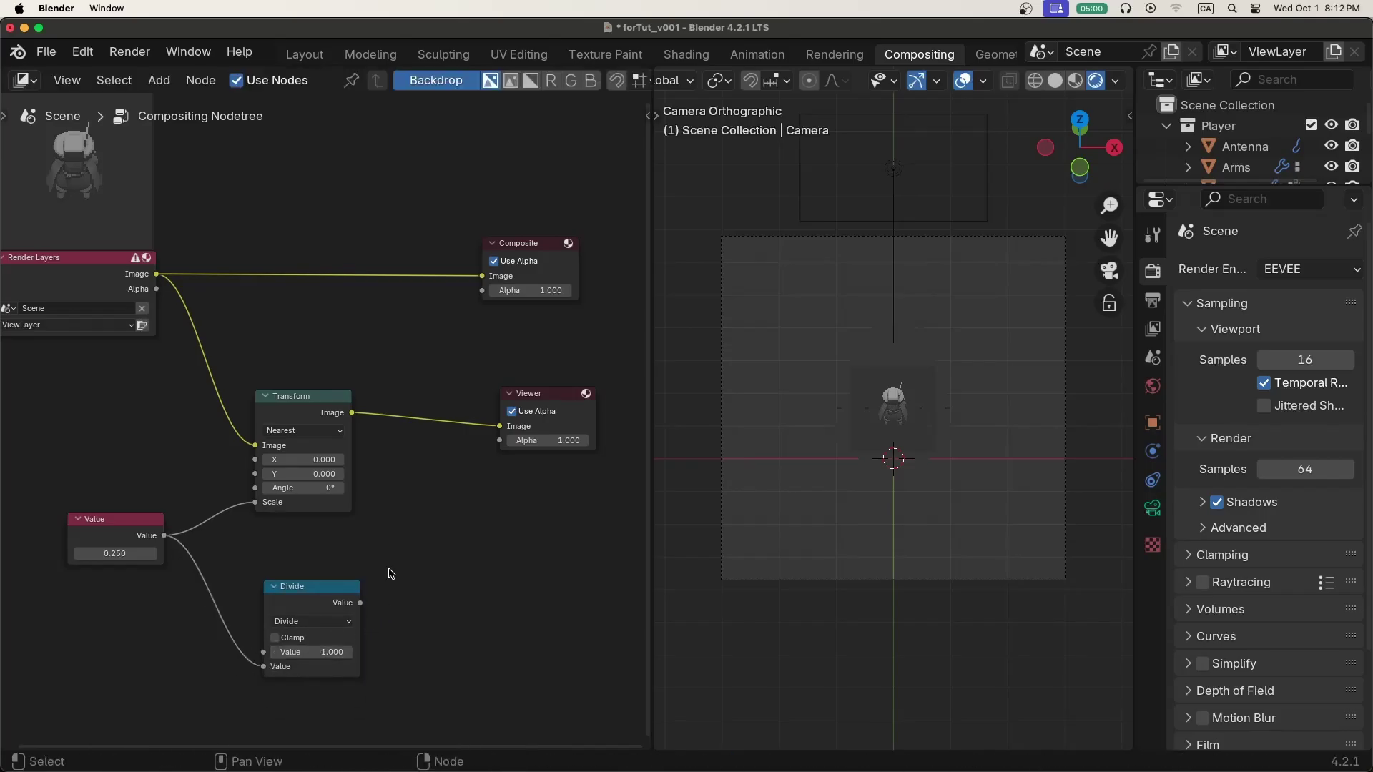
Duplicate the Transform before the Viewer and feed its Scale from the Divide result
click(337, 398)
key(shift+d)
click(459, 398)
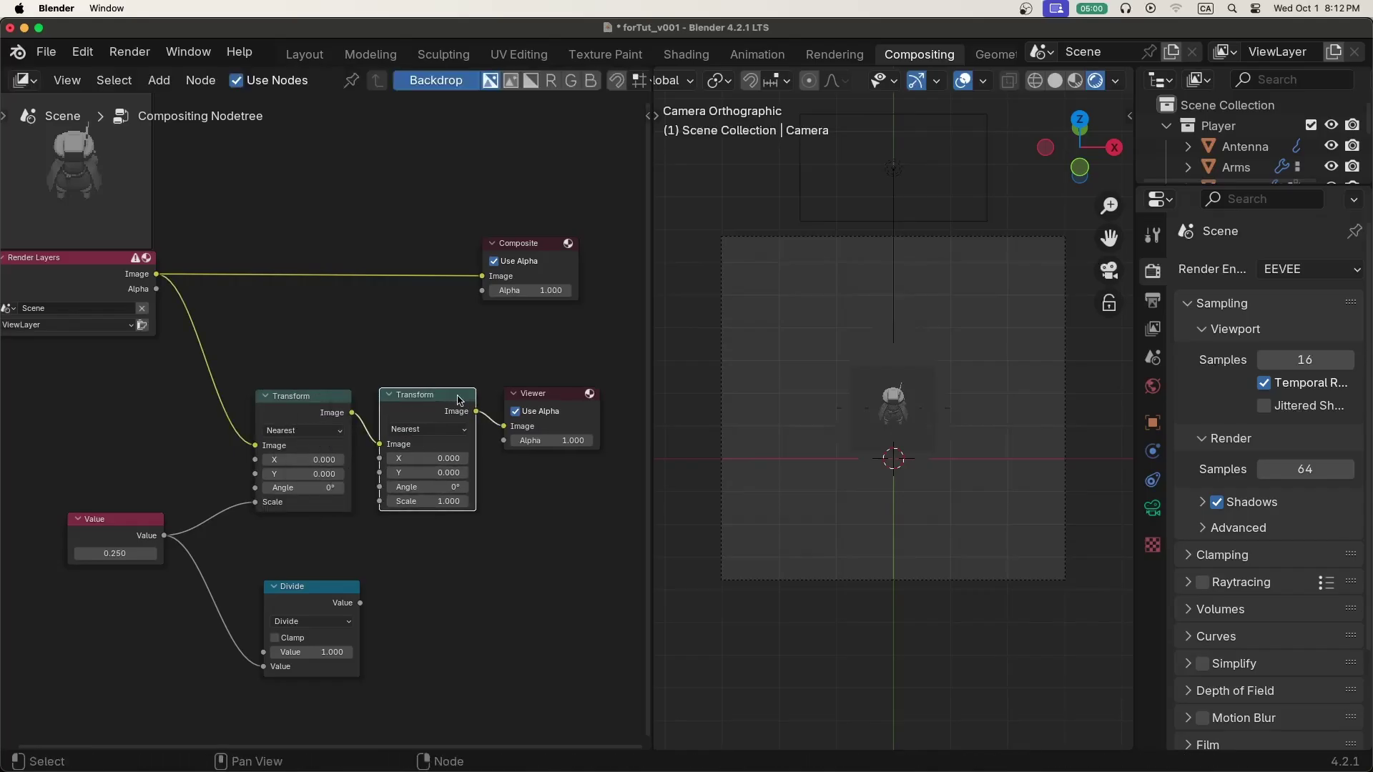
drag(361, 605, 377, 509)
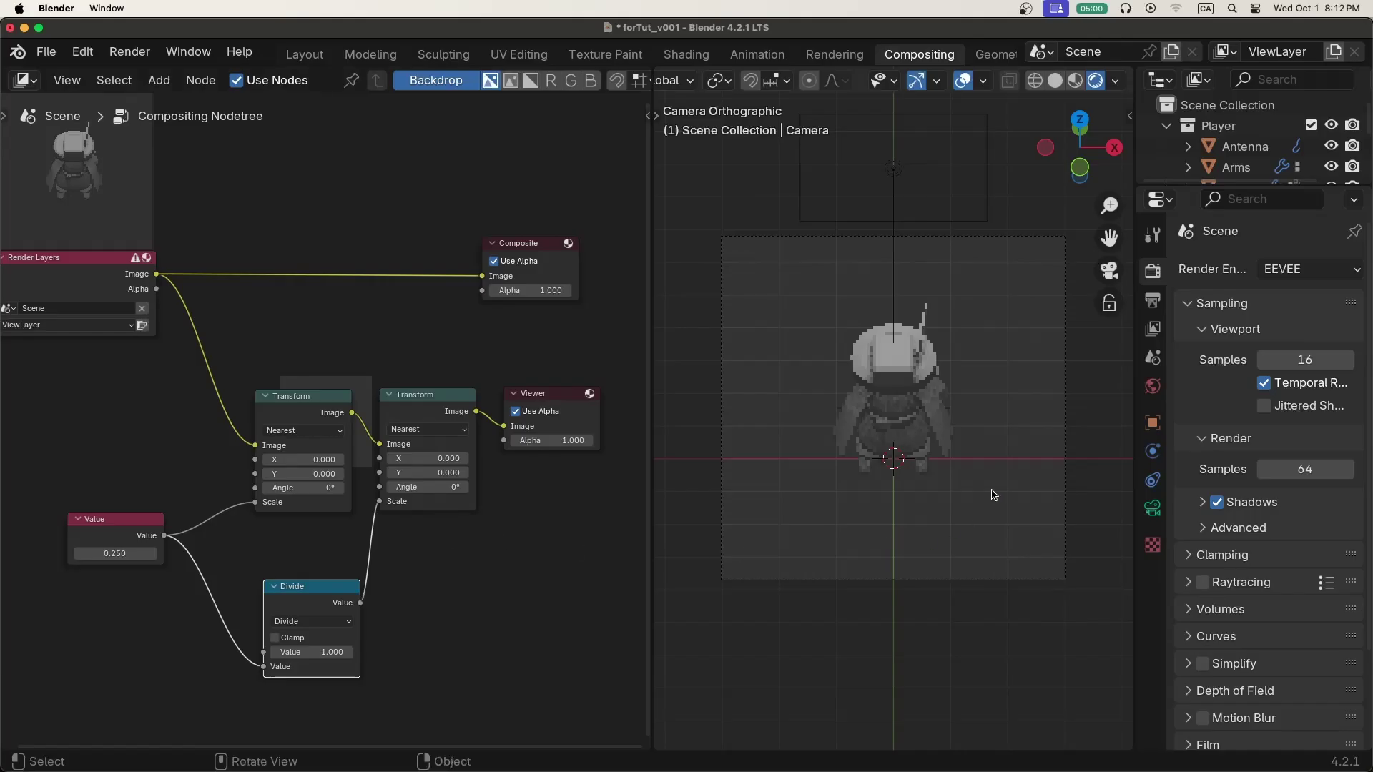
Hide the viewport overlays and fine-tune the pixelation Value to 0.200
click(962, 81)
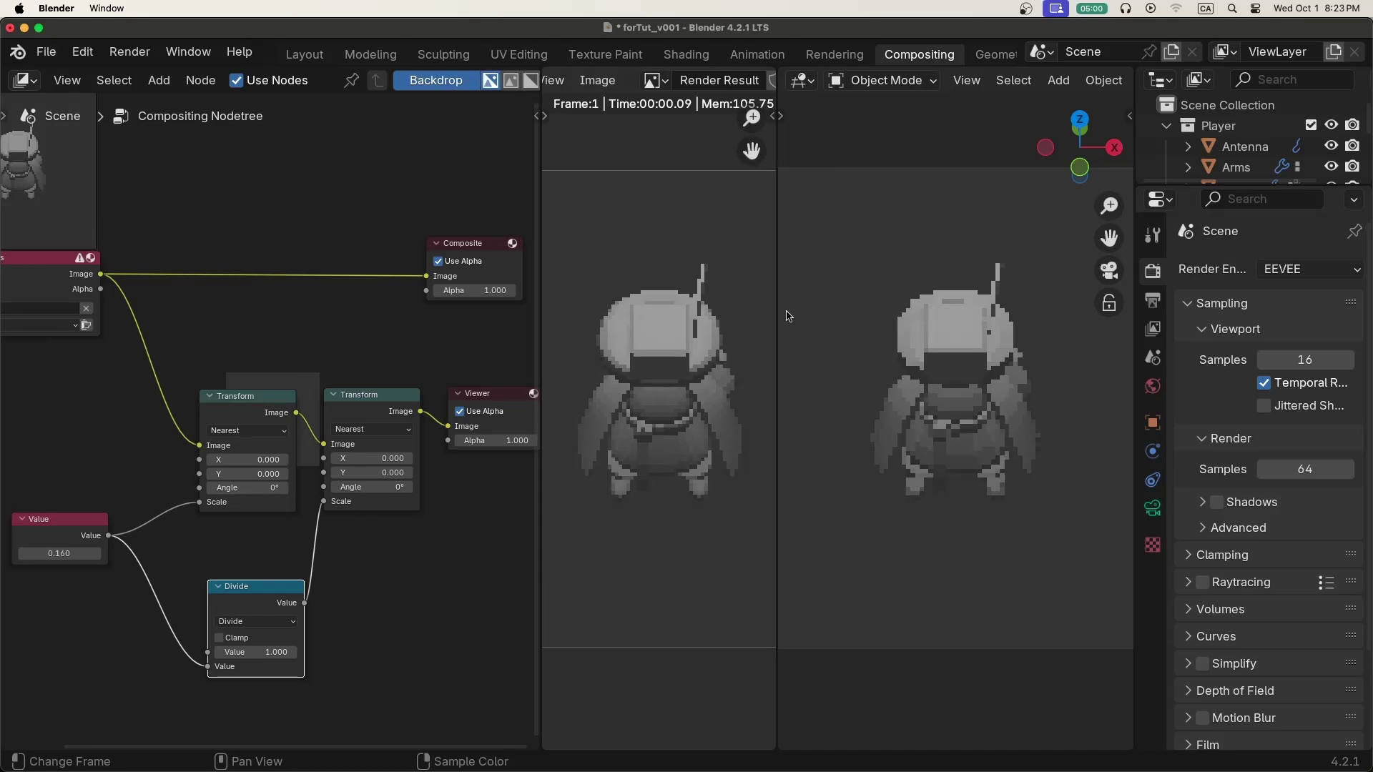
drag(61, 555, 83, 554)
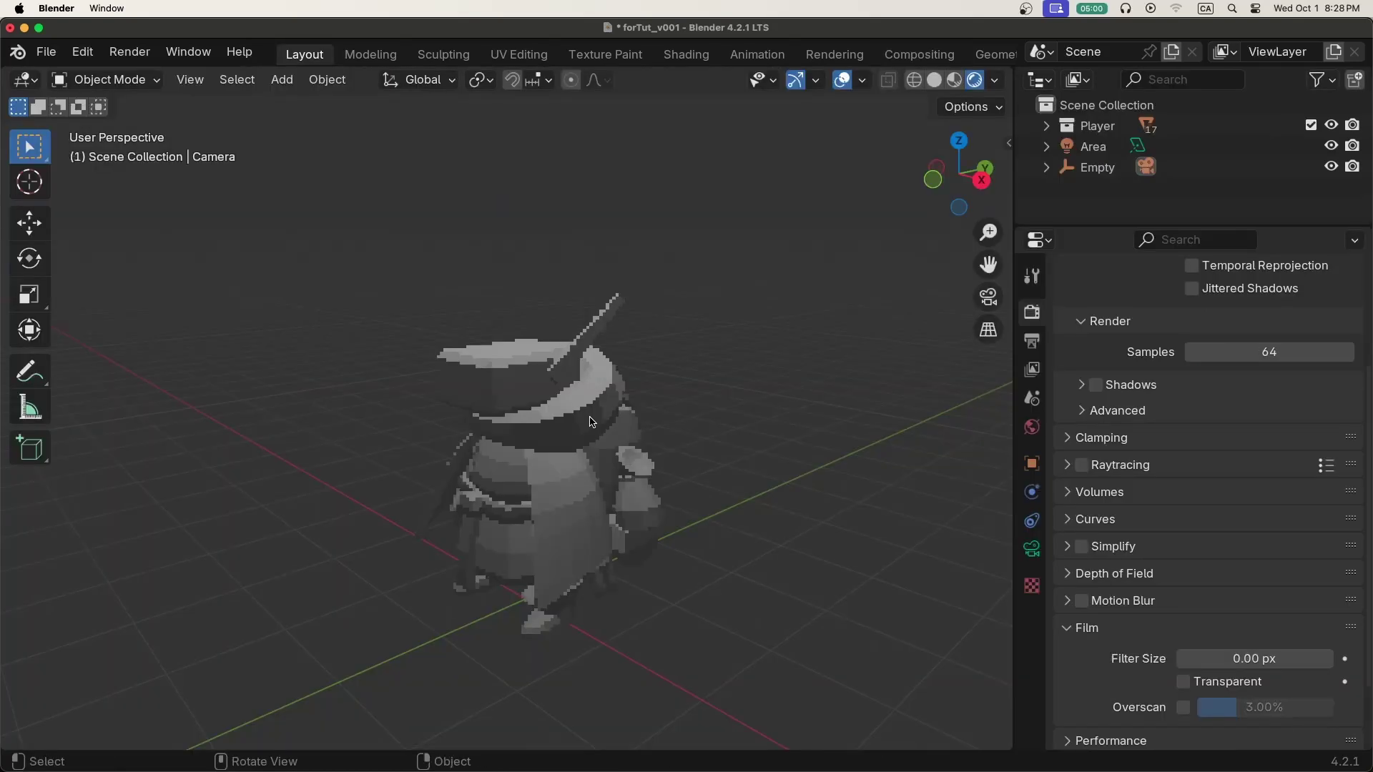
scroll(592, 422, down, 5)
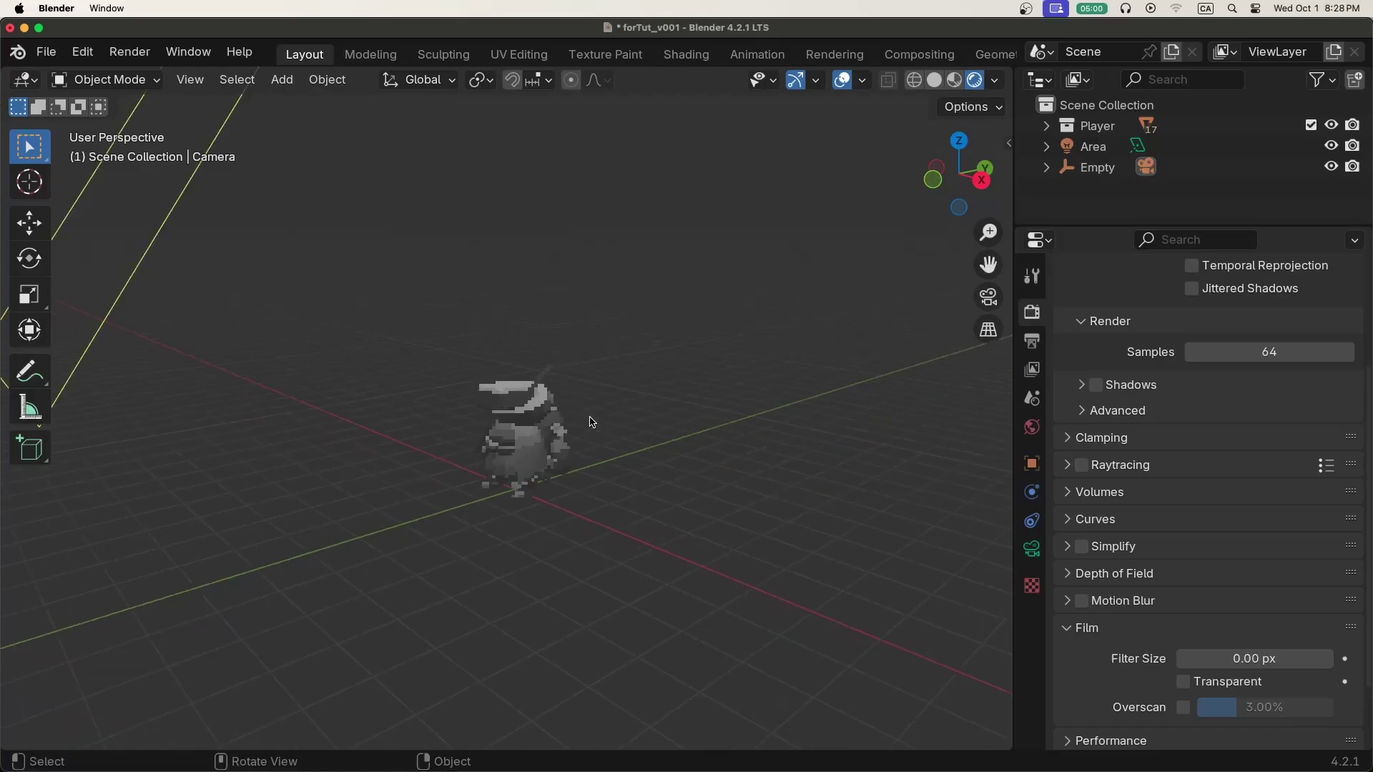
Open a new Blender window and arrange both windows side by side
scroll(592, 422, down, 4)
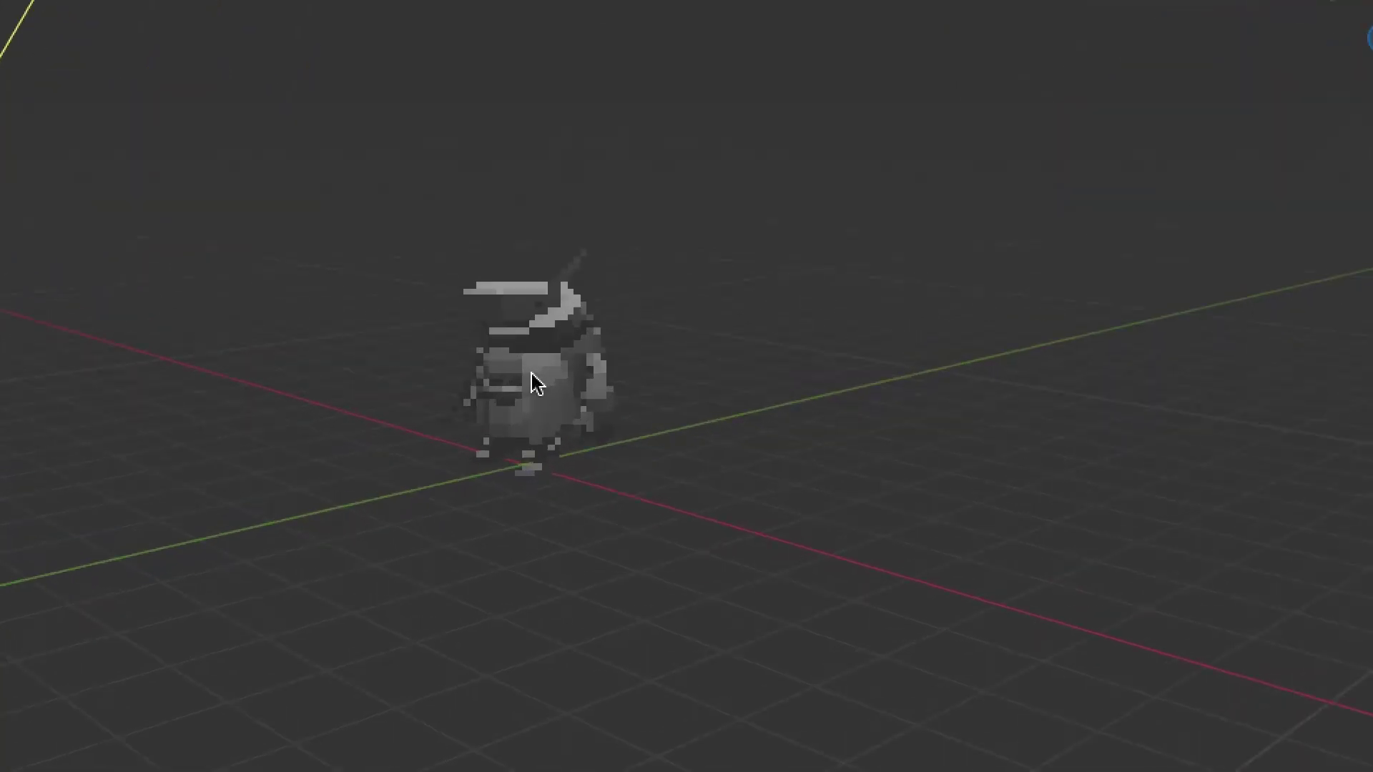
scroll(531, 373, down, 2)
scroll(527, 381, up, 1)
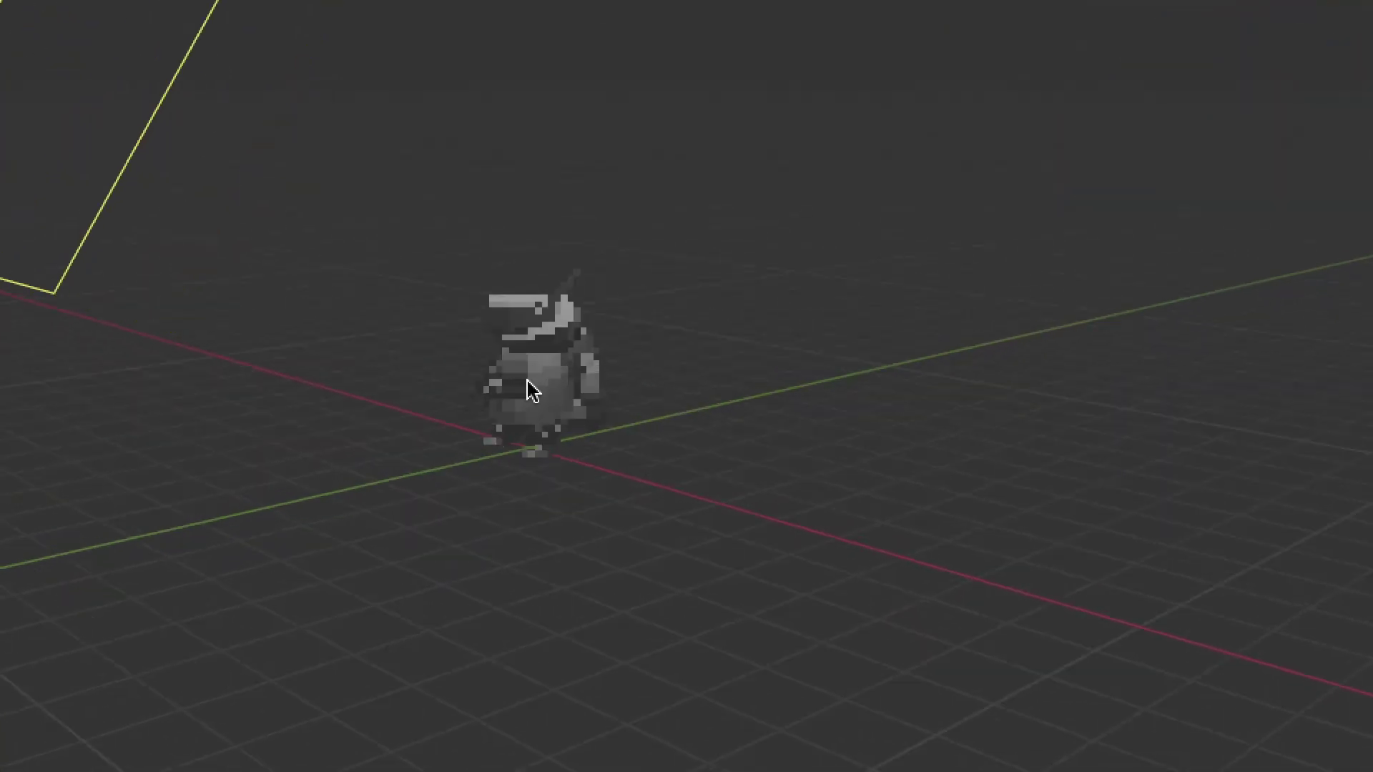
scroll(528, 380, up, 1)
scroll(532, 372, up, 2)
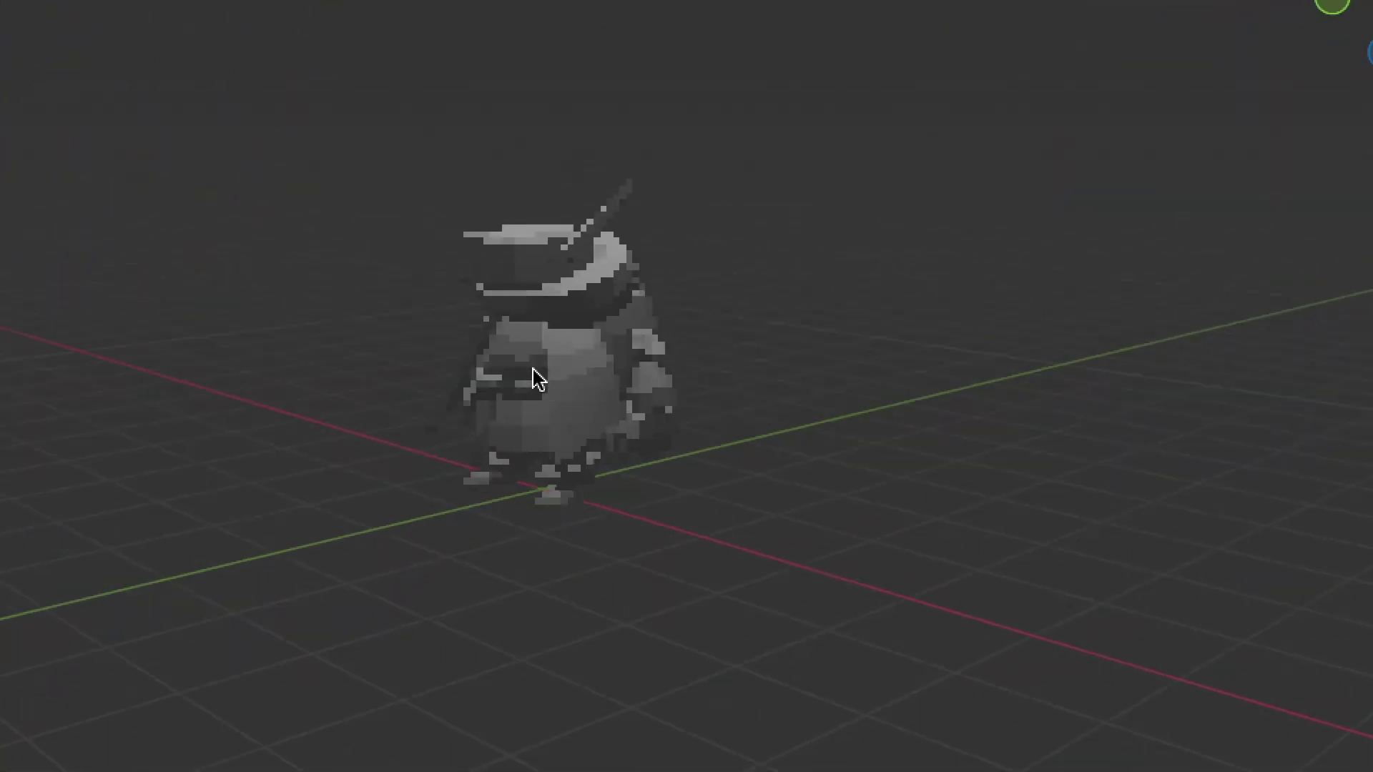
scroll(538, 379, up, 2)
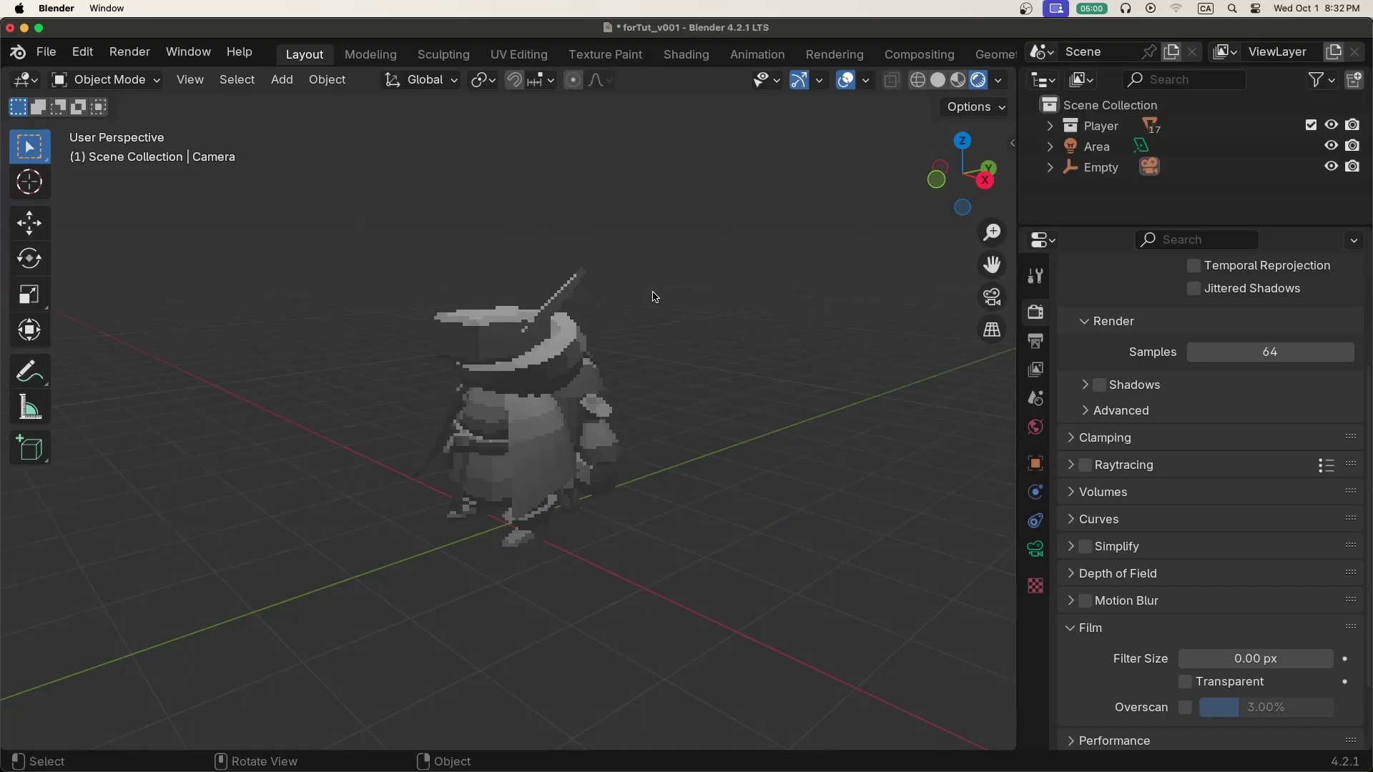
click(188, 52)
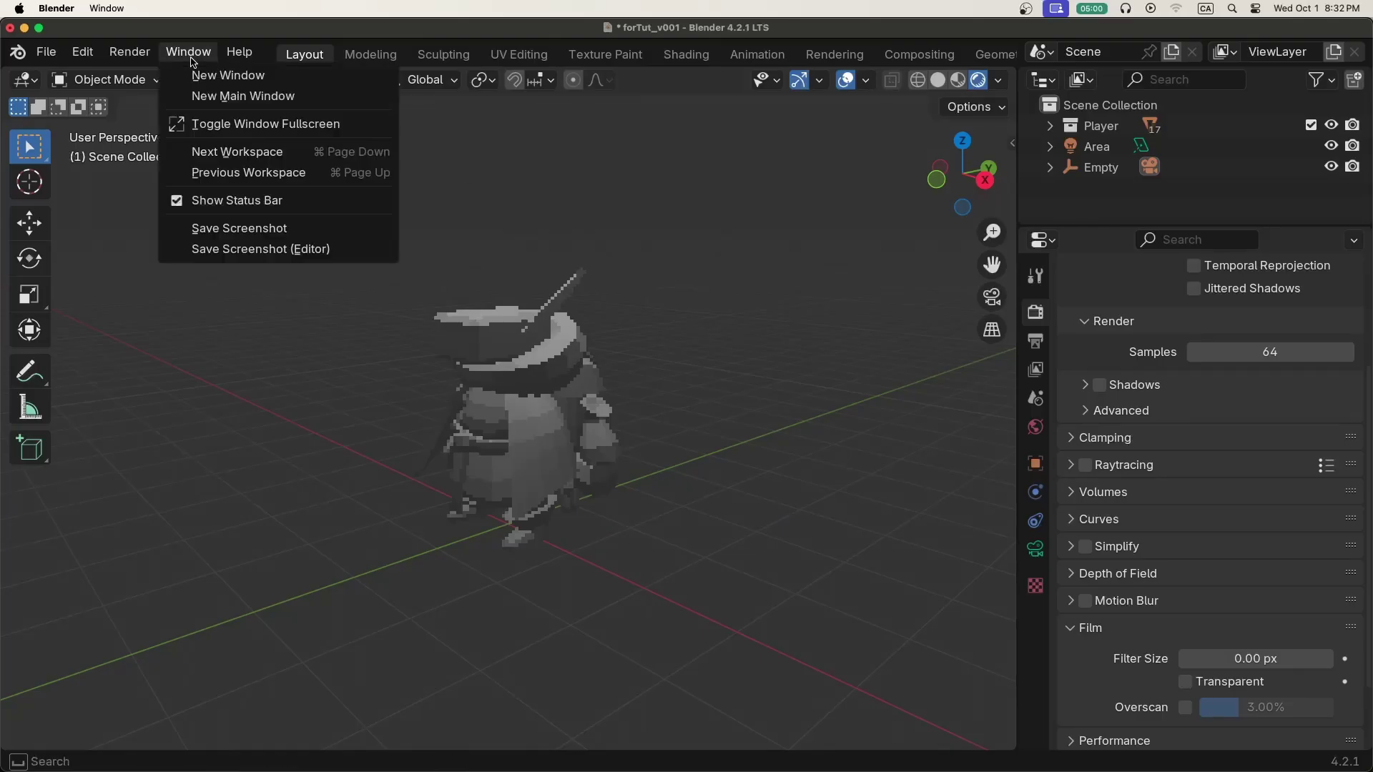
click(203, 81)
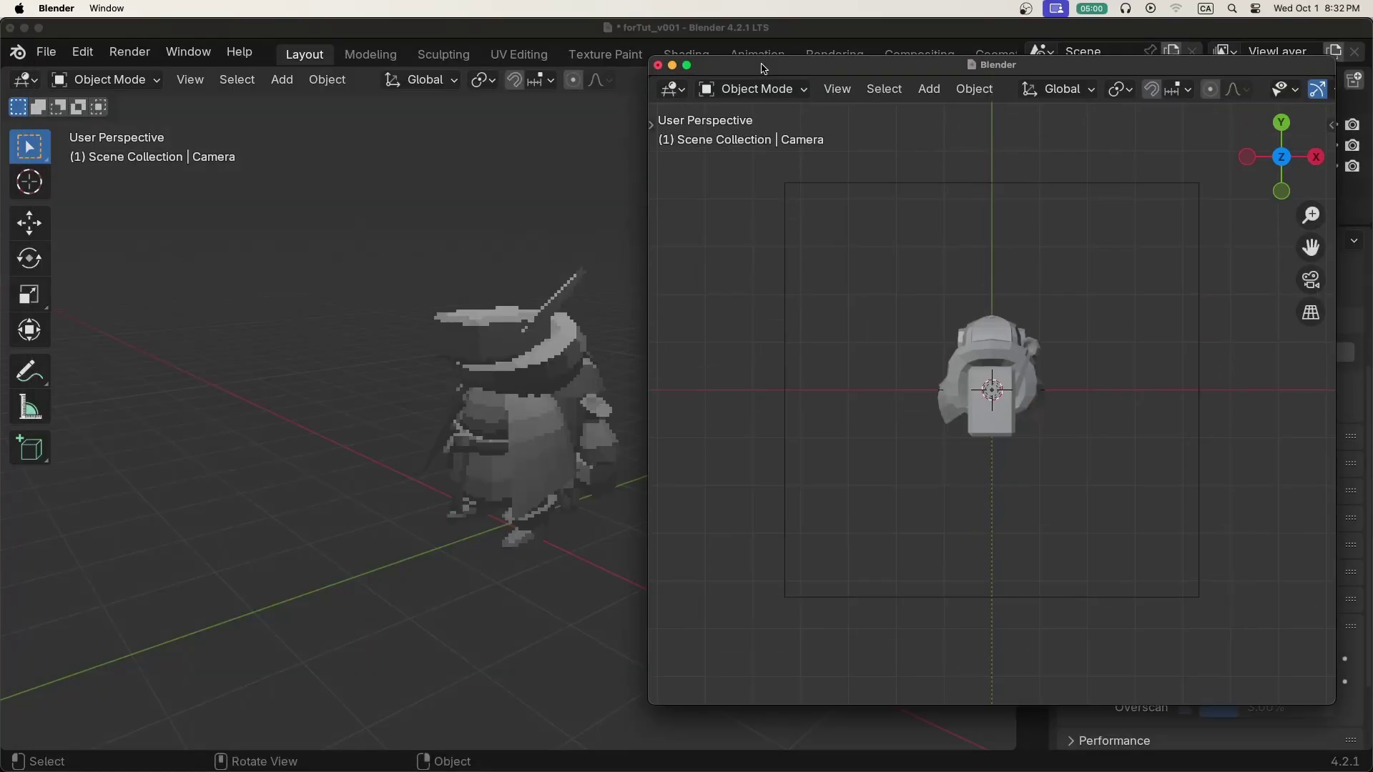
drag(762, 65, 796, 28)
drag(690, 667, 901, 769)
click(820, 665)
drag(1372, 537, 1109, 539)
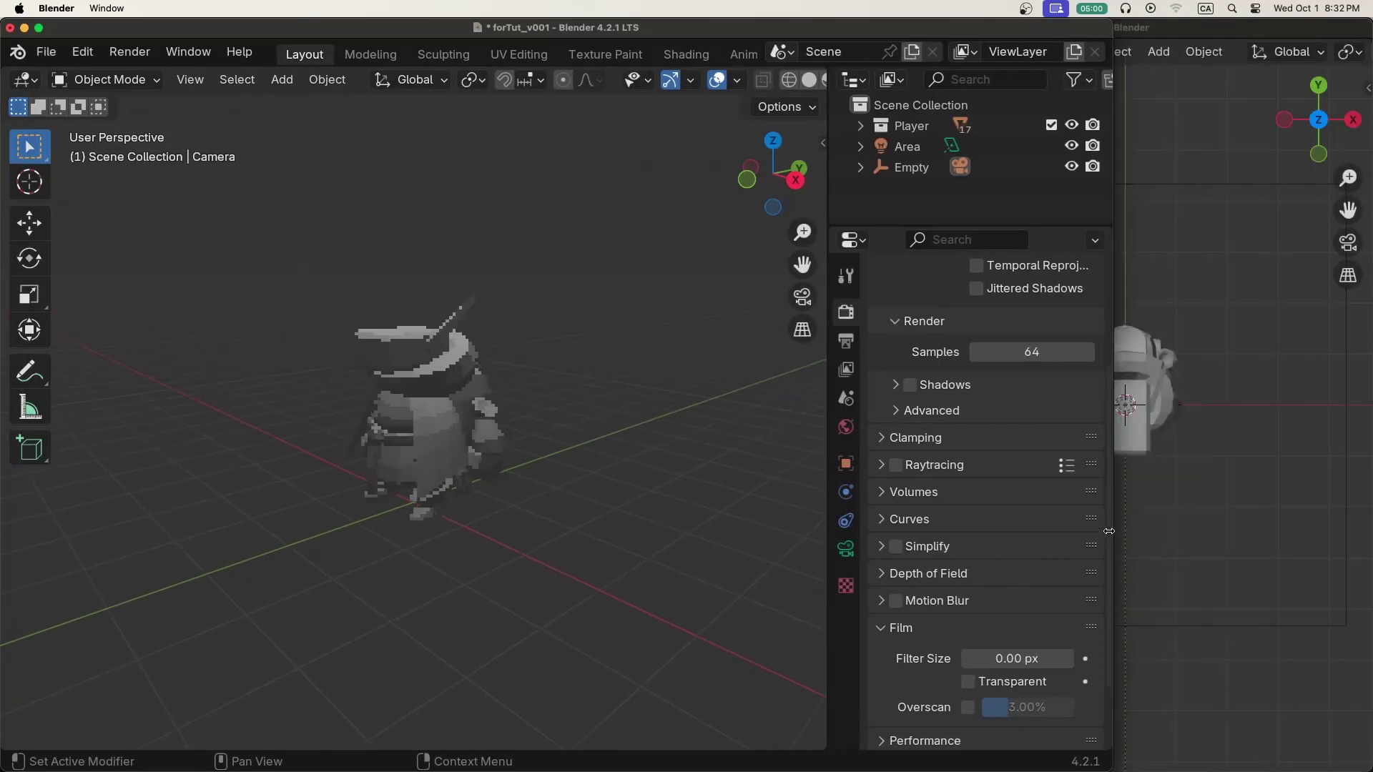
Select the camera and use Frame Camera Bounds in the second window
click(665, 188)
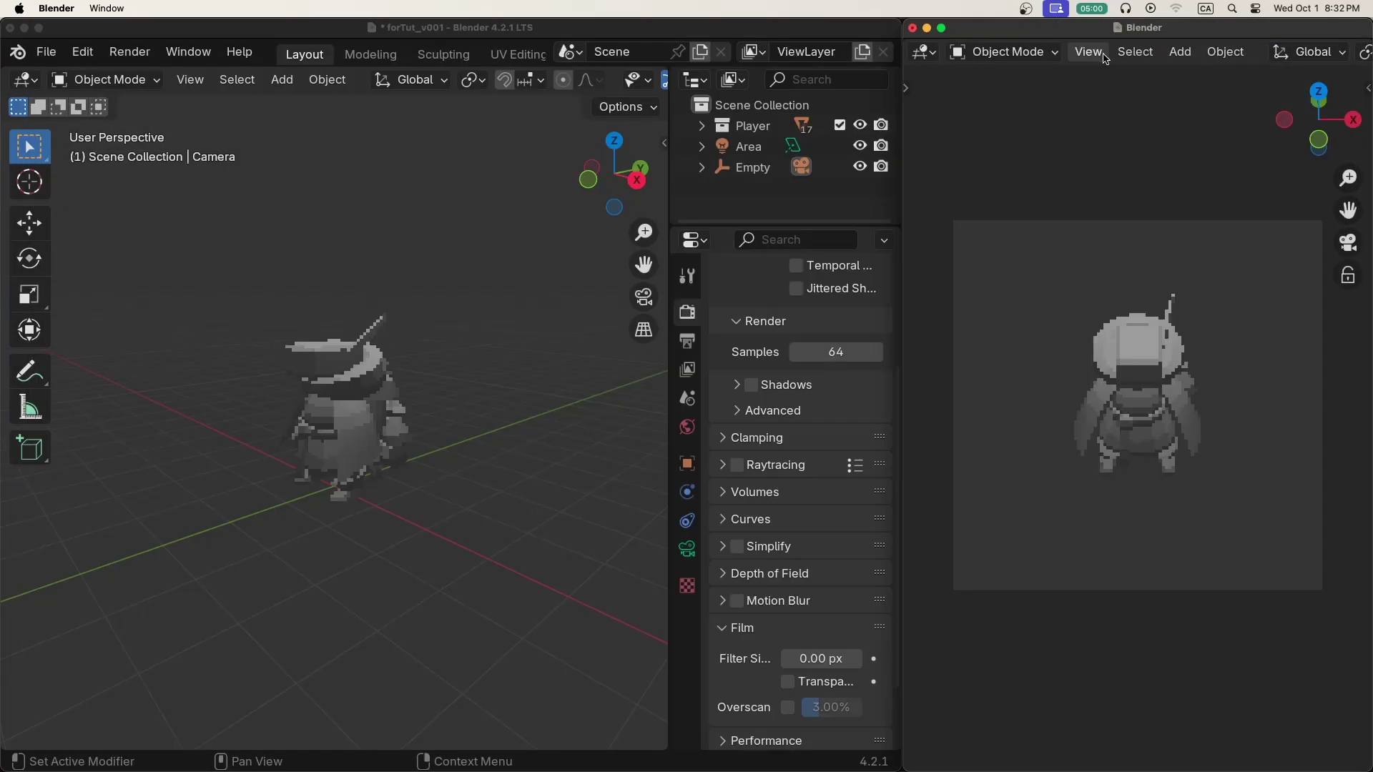
click(1087, 52)
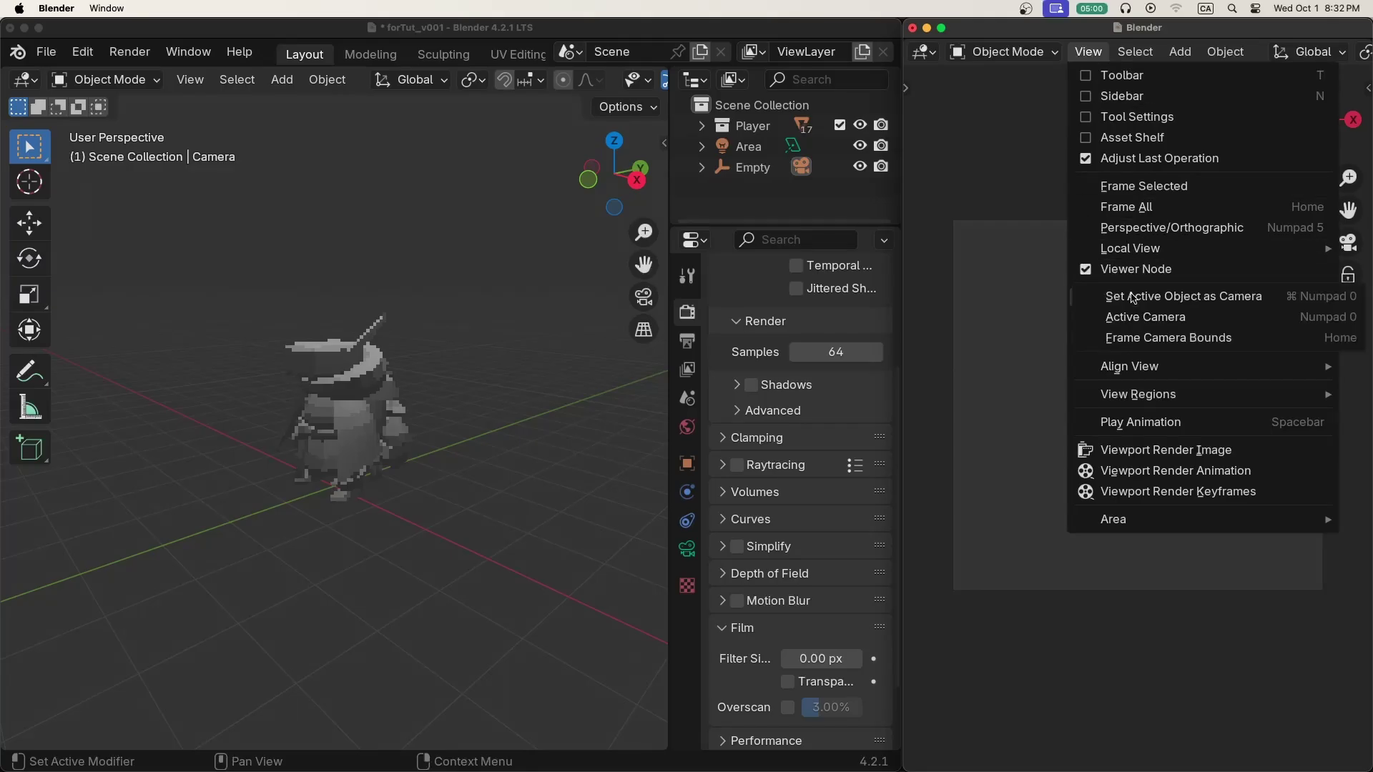
click(1156, 339)
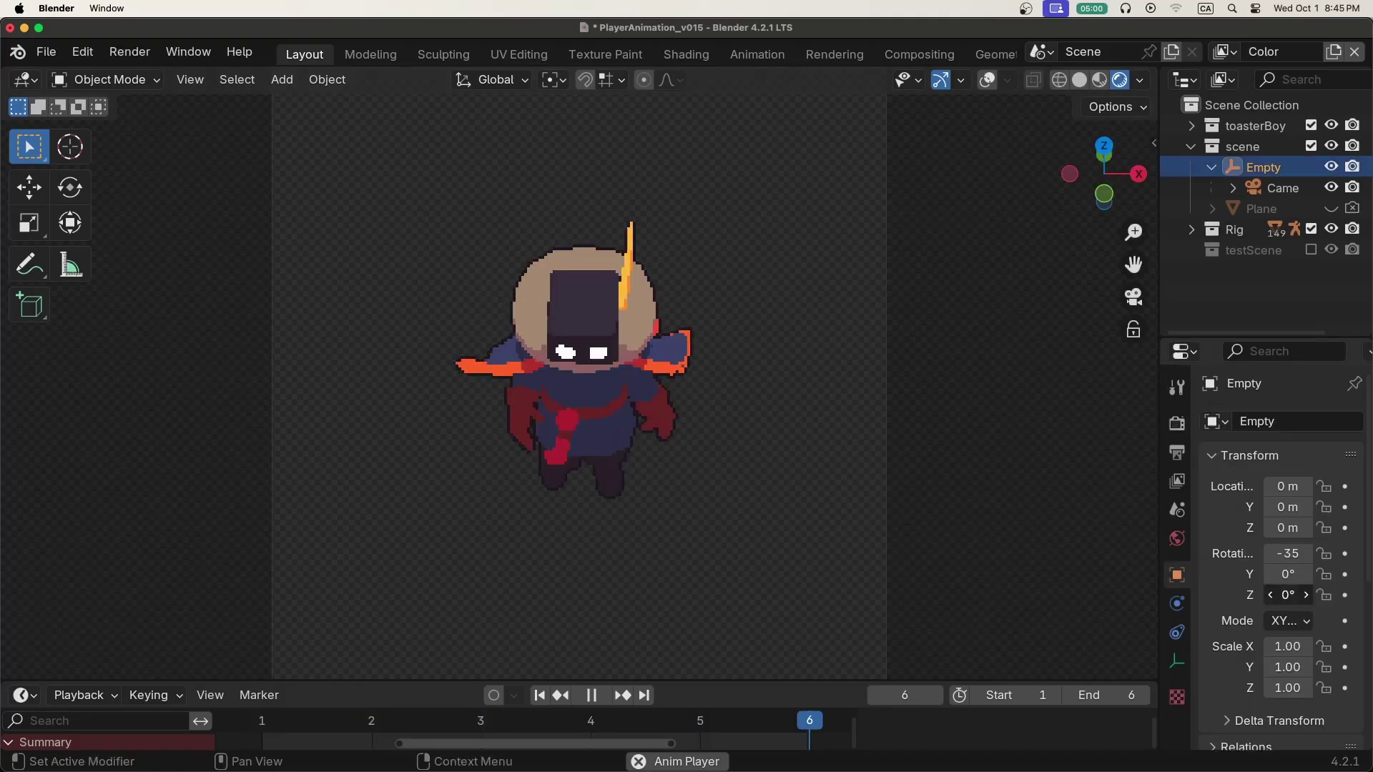
Tilt the camera's parent Empty -30.5° on X, then start spinning it around Z
drag(1288, 594, 1318, 595)
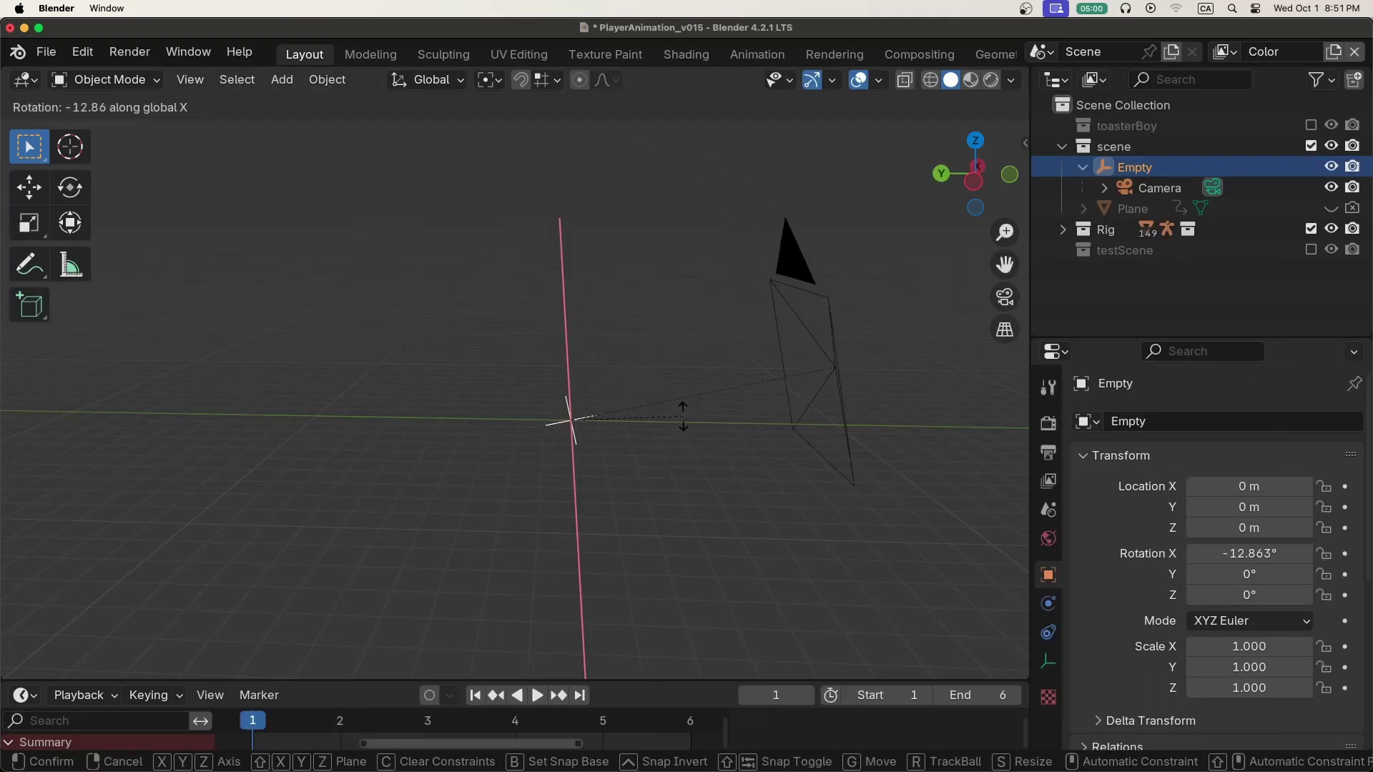
click(679, 379)
key(r)
key(z)
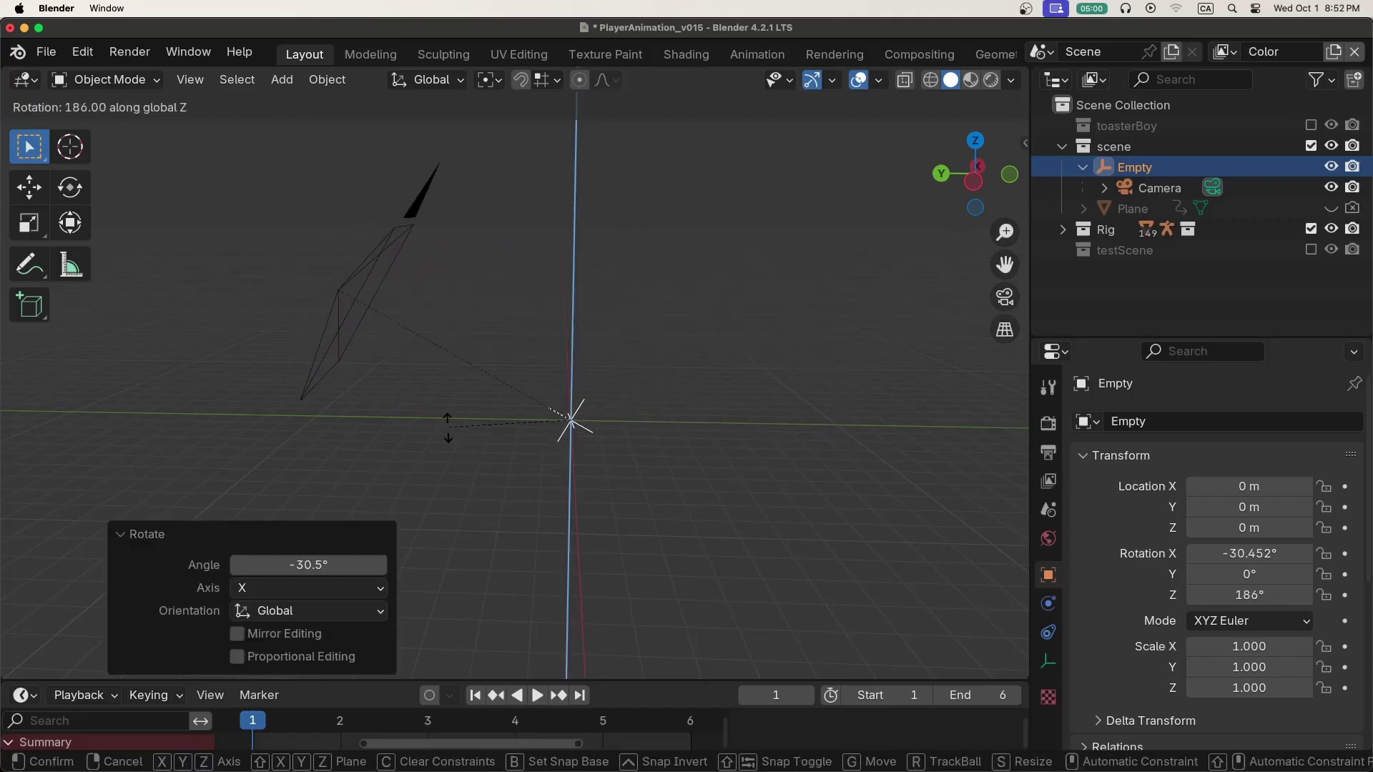
Make the camera orthographic with an orthographic scale of 6.6
click(688, 440)
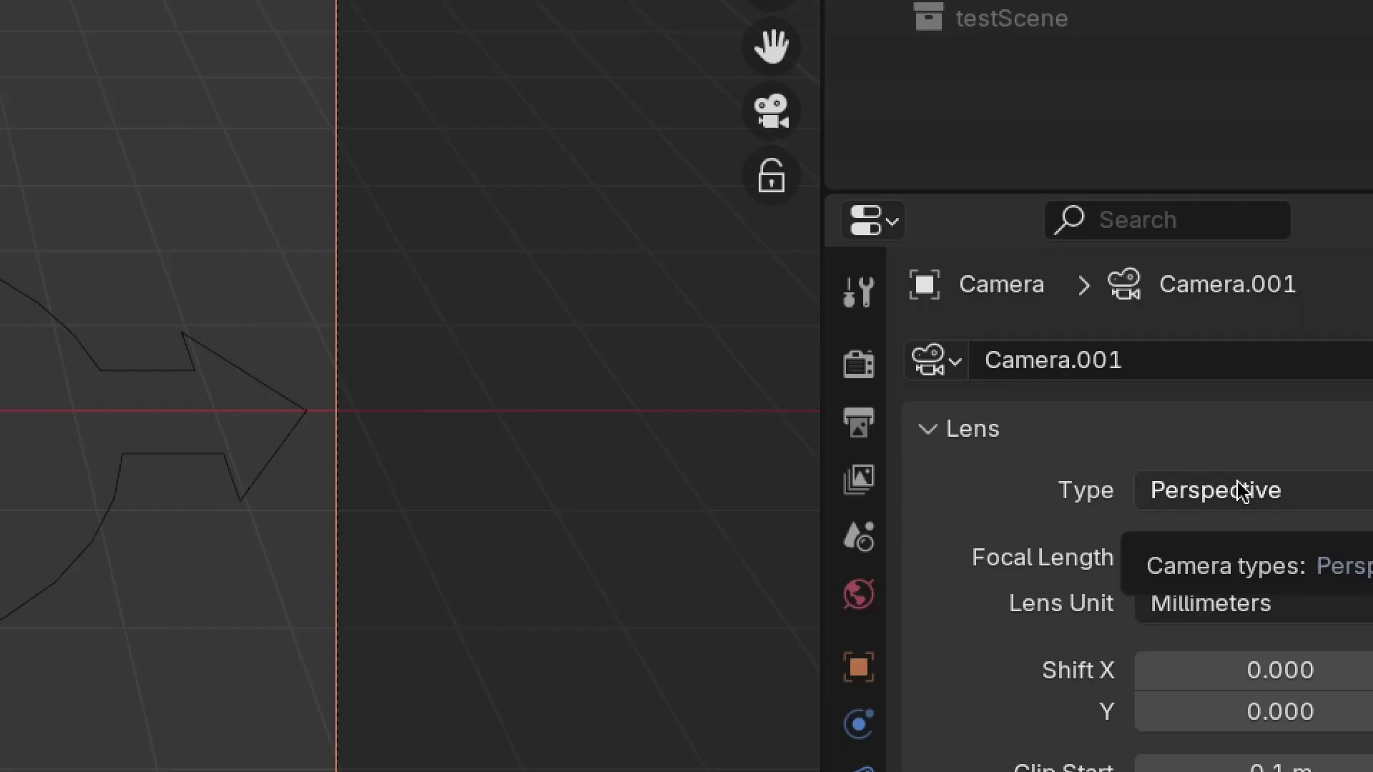
click(1241, 486)
click(1284, 515)
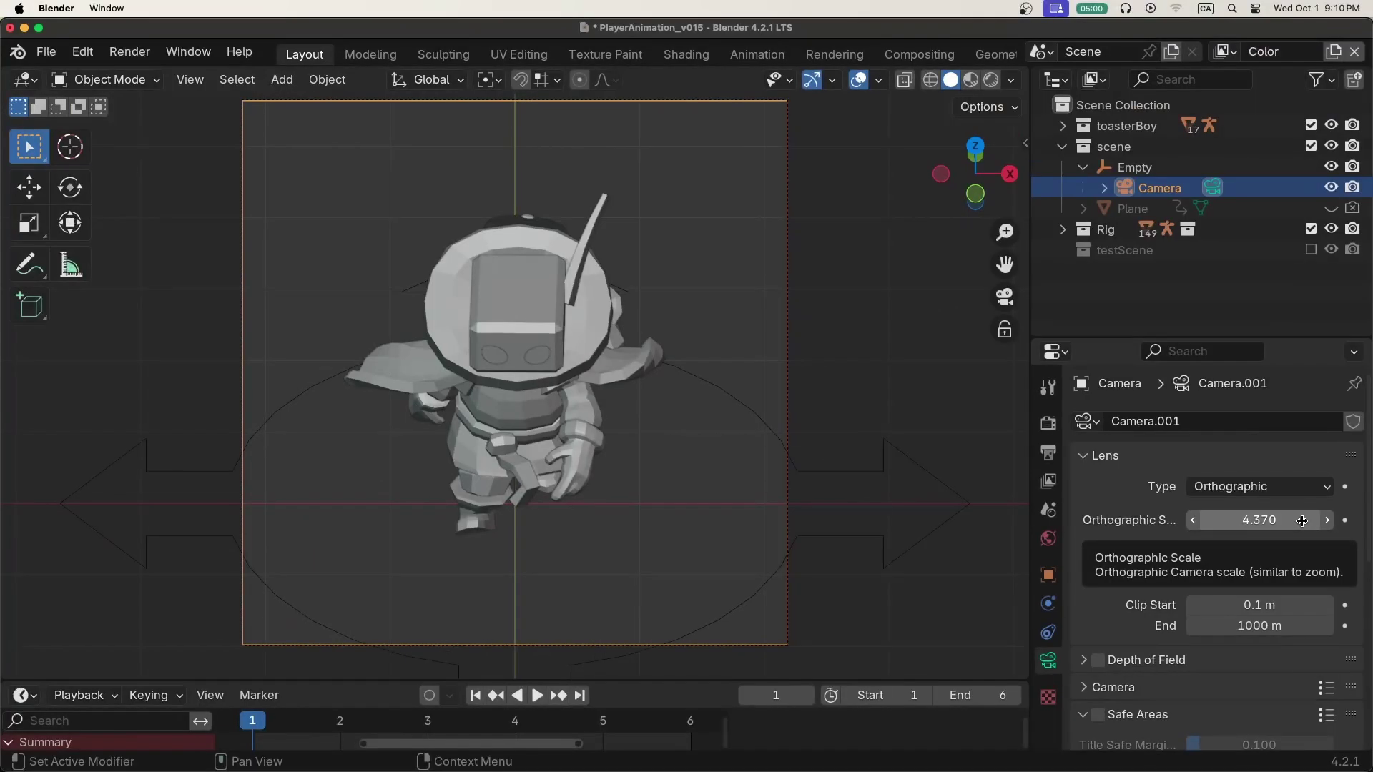
drag(1276, 498, 1262, 498)
ctrl+scroll(1259, 520, down, 3)
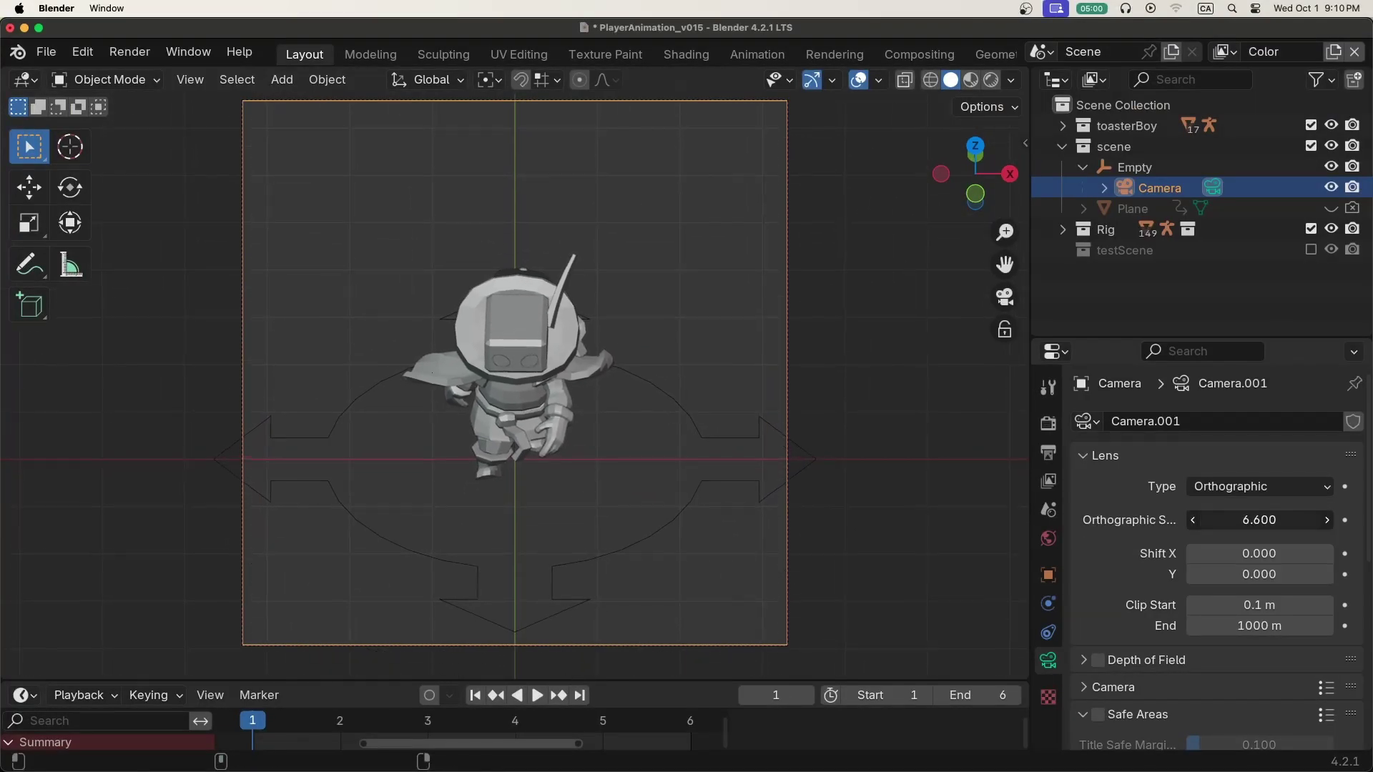
Tilt the camera Empty to about -29° X and 33° Z, and thicken the outline's Dilate/Erode distance
click(1135, 167)
key(space)
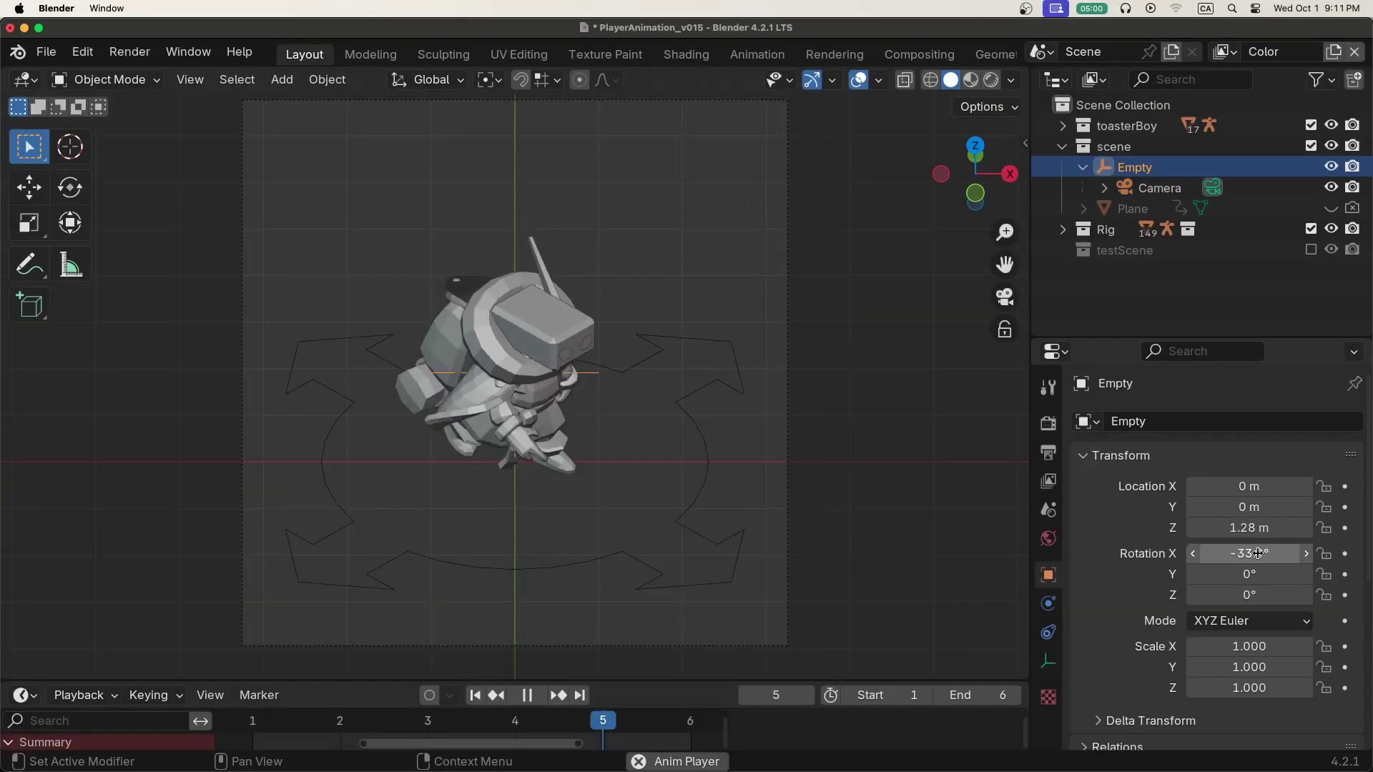
drag(1258, 554, 1269, 554)
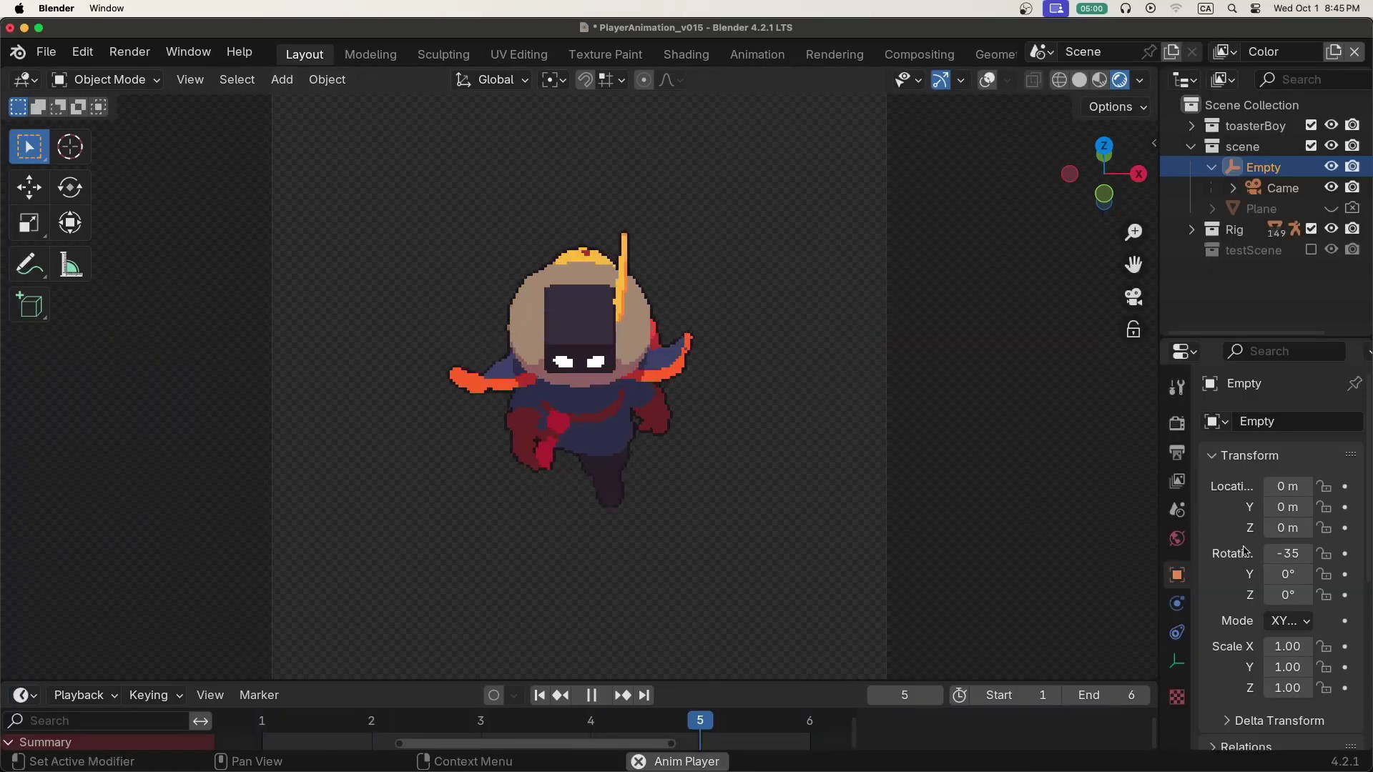
drag(1287, 595, 1337, 594)
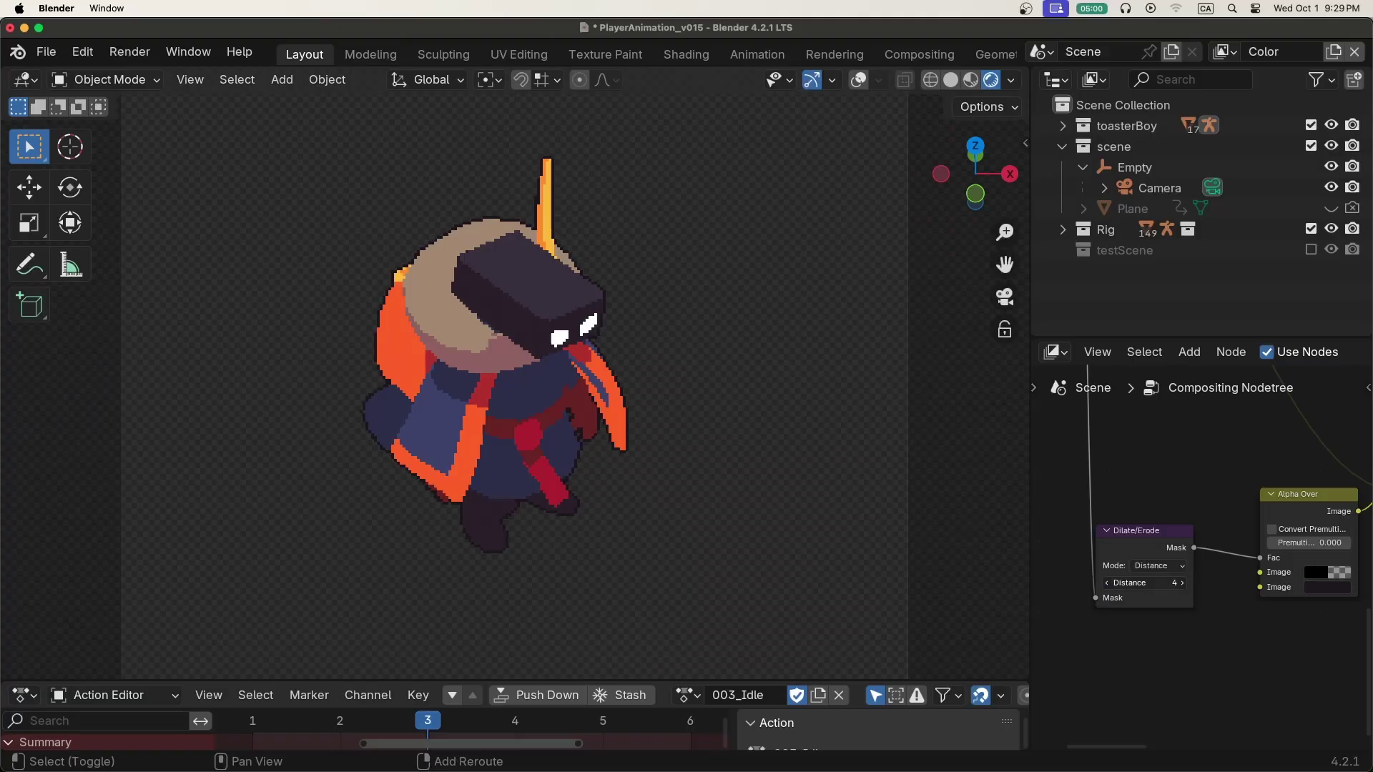
mouse_move(1144, 583)
shift+mouse_down()
mouse_move(1215, 582)
mouse_move(1147, 582)
shift+mouse_up()
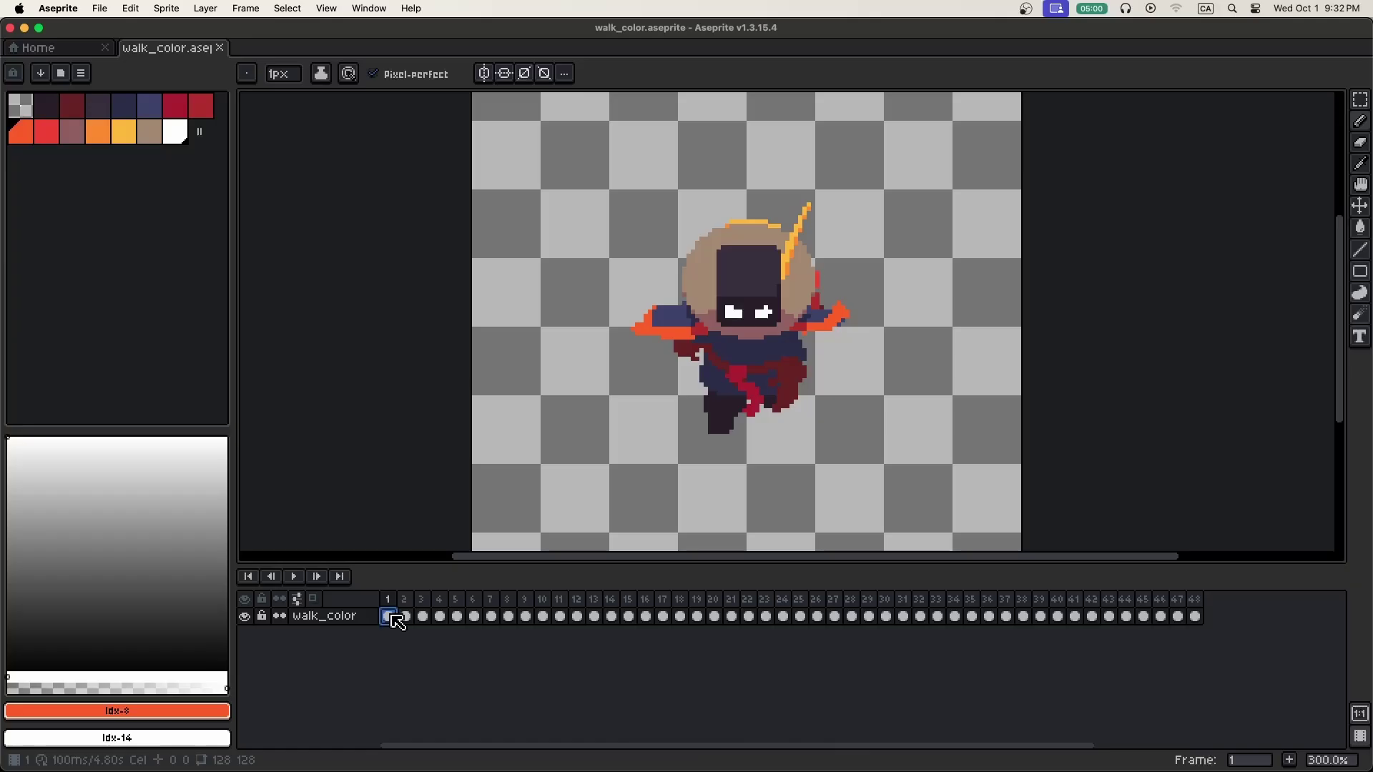
drag(386, 616, 1195, 616)
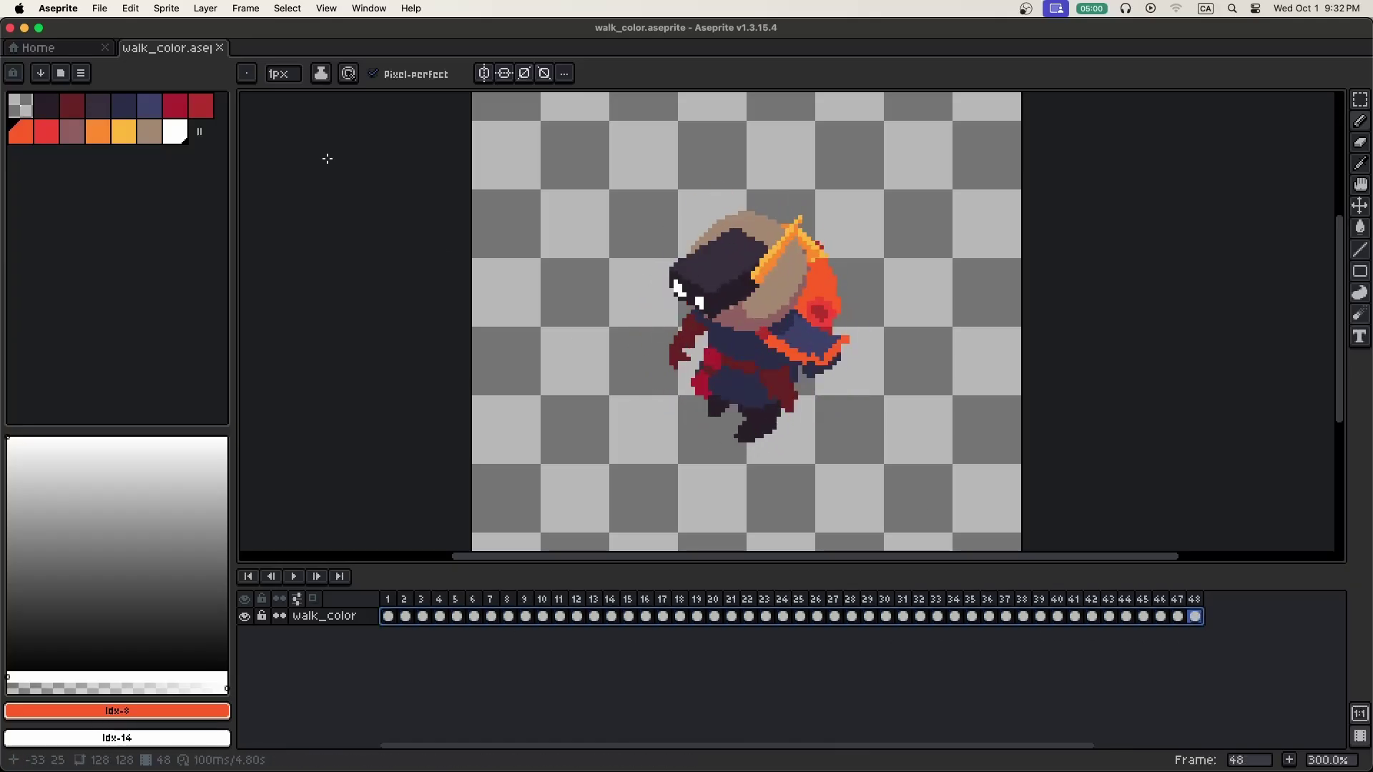
Apply Edit > FX > Outline with palette colour Idx-1 to walk_color, then play the walk
click(130, 8)
mouse_move(190, 399)
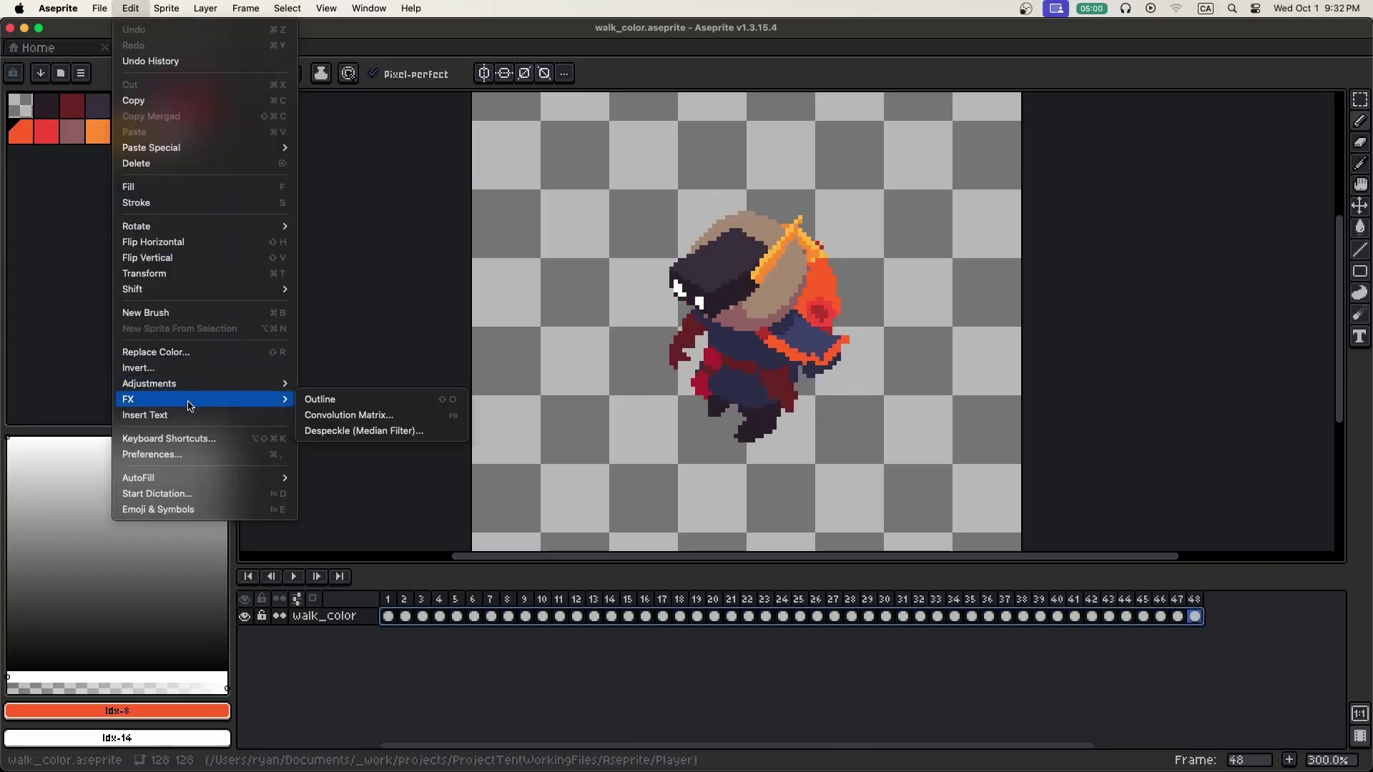
click(341, 401)
click(336, 326)
click(279, 383)
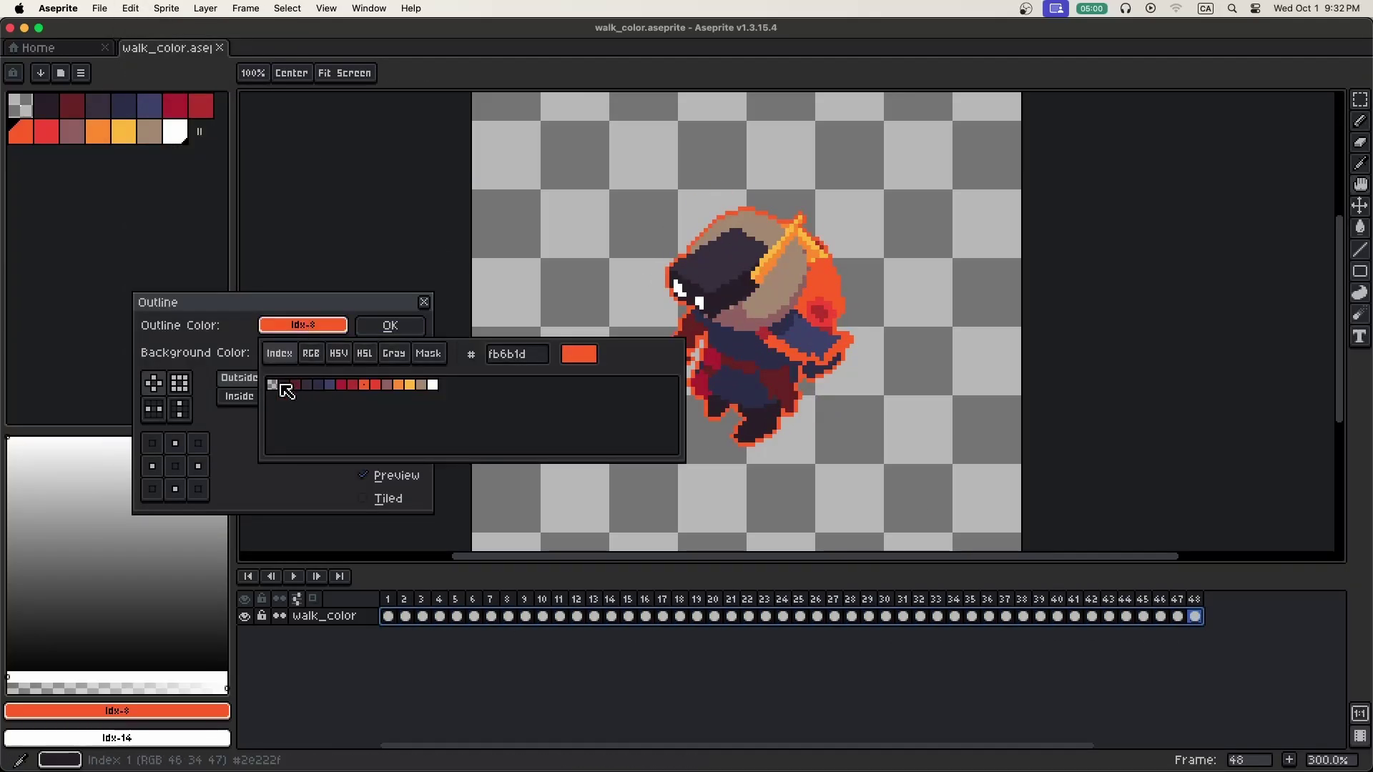
click(390, 356)
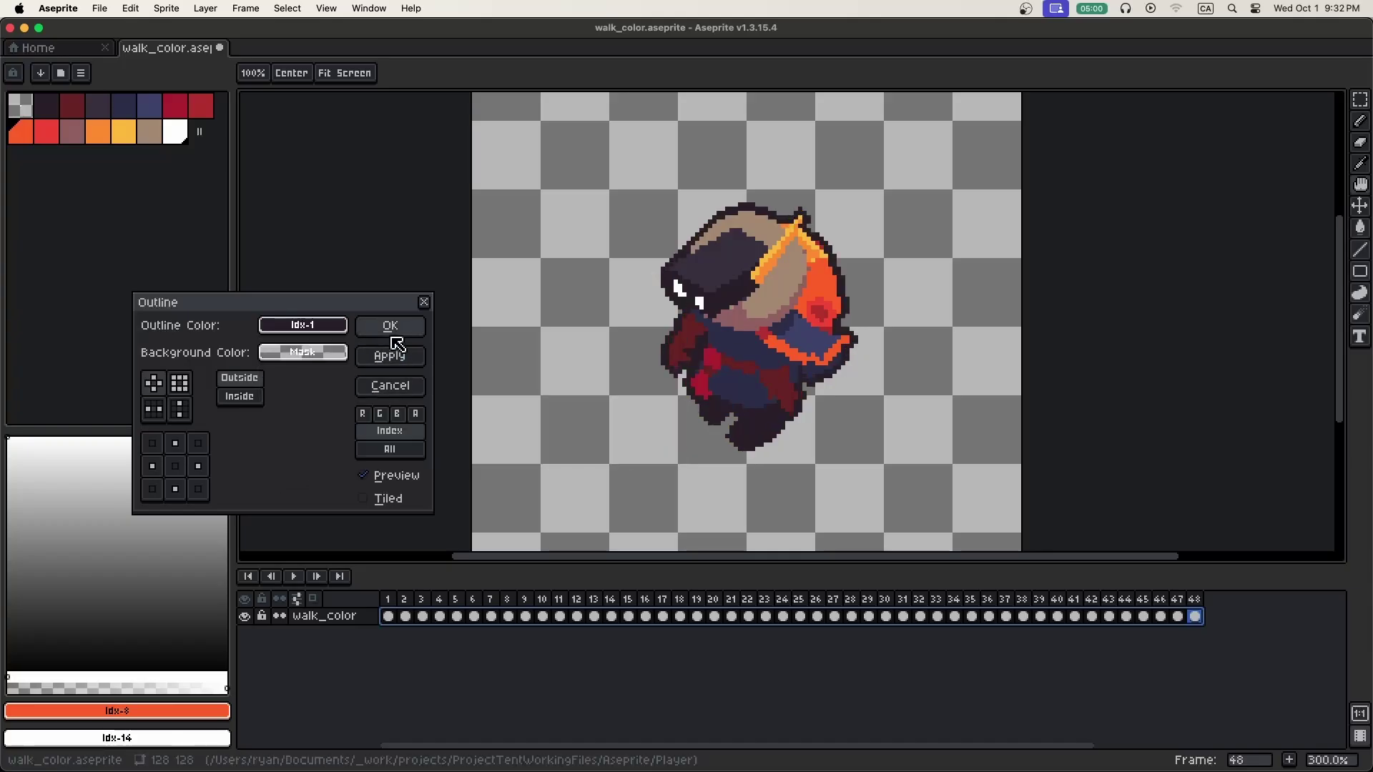
click(424, 301)
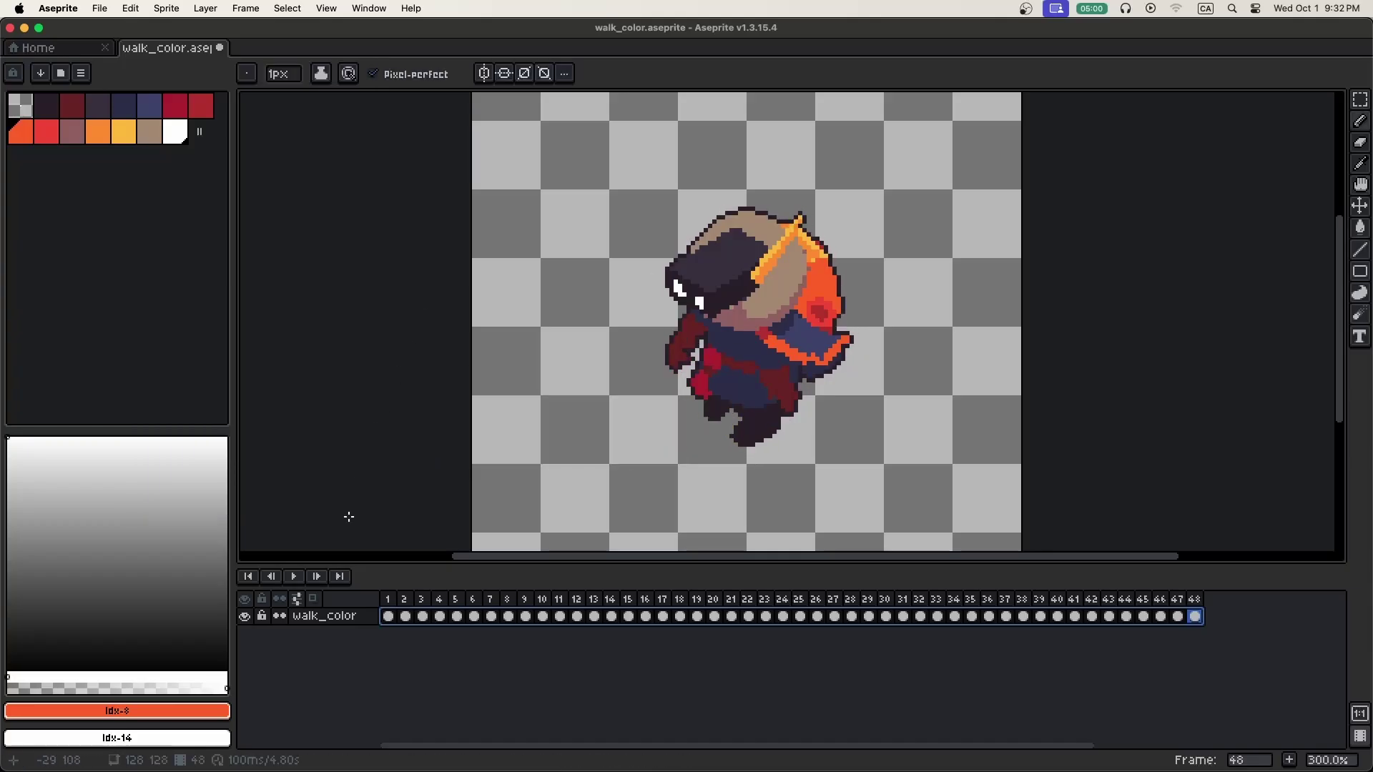
click(293, 576)
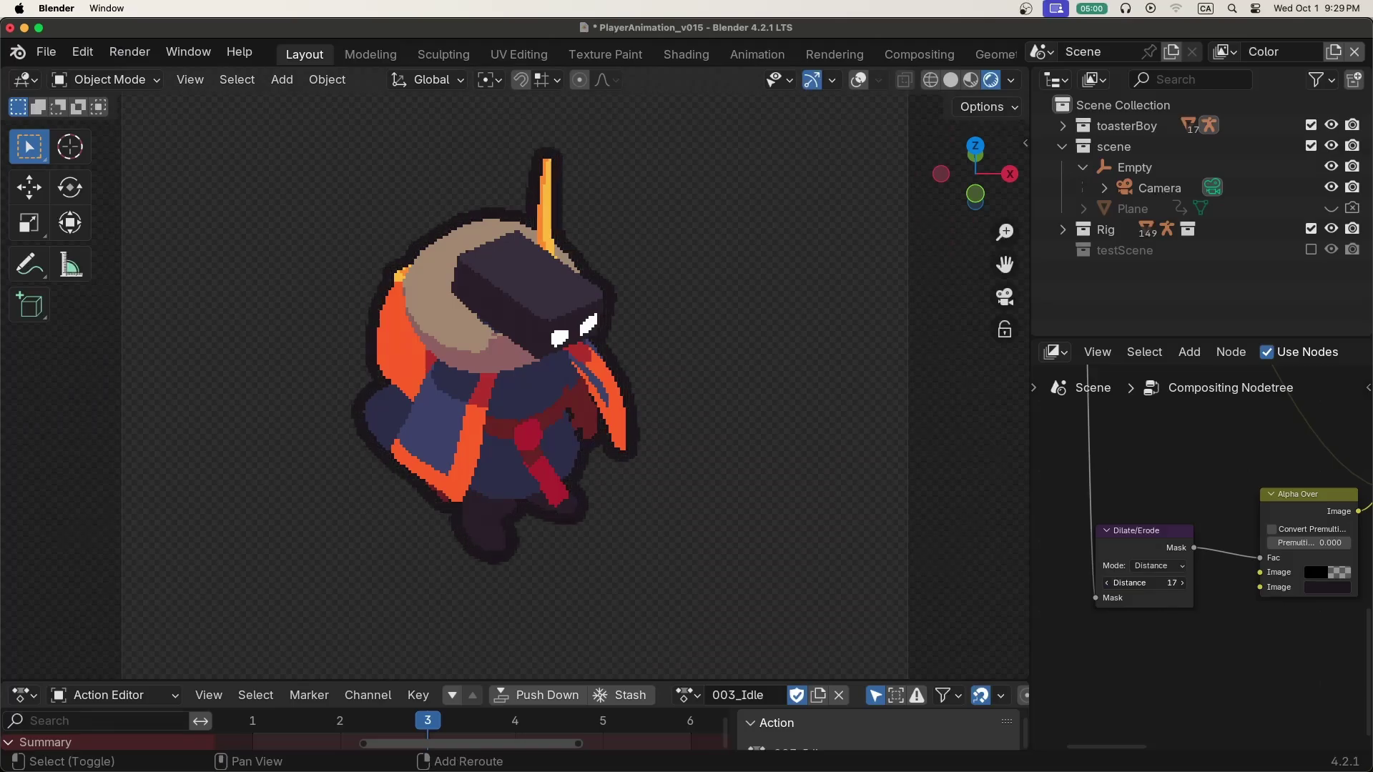
Raise the Dilate/Erode Distance from 17 to about 40 for a much thicker outline
mouse_move(1144, 583)
mouse_down()
mouse_move(1177, 583)
mouse_move(1122, 582)
mouse_move(1213, 583)
mouse_move(1124, 583)
mouse_up()
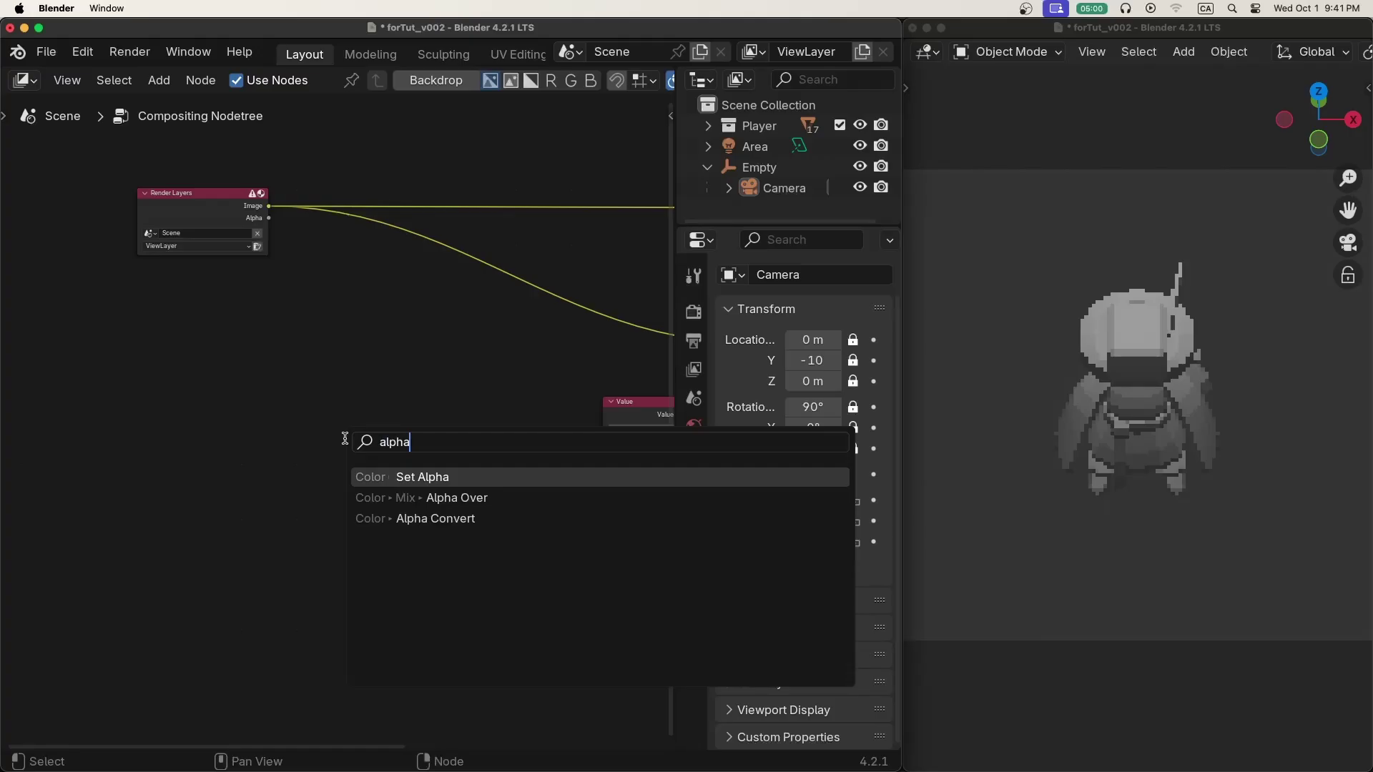
Add an Alpha Over node to the compositor and a duplicate beside it
key(Down)
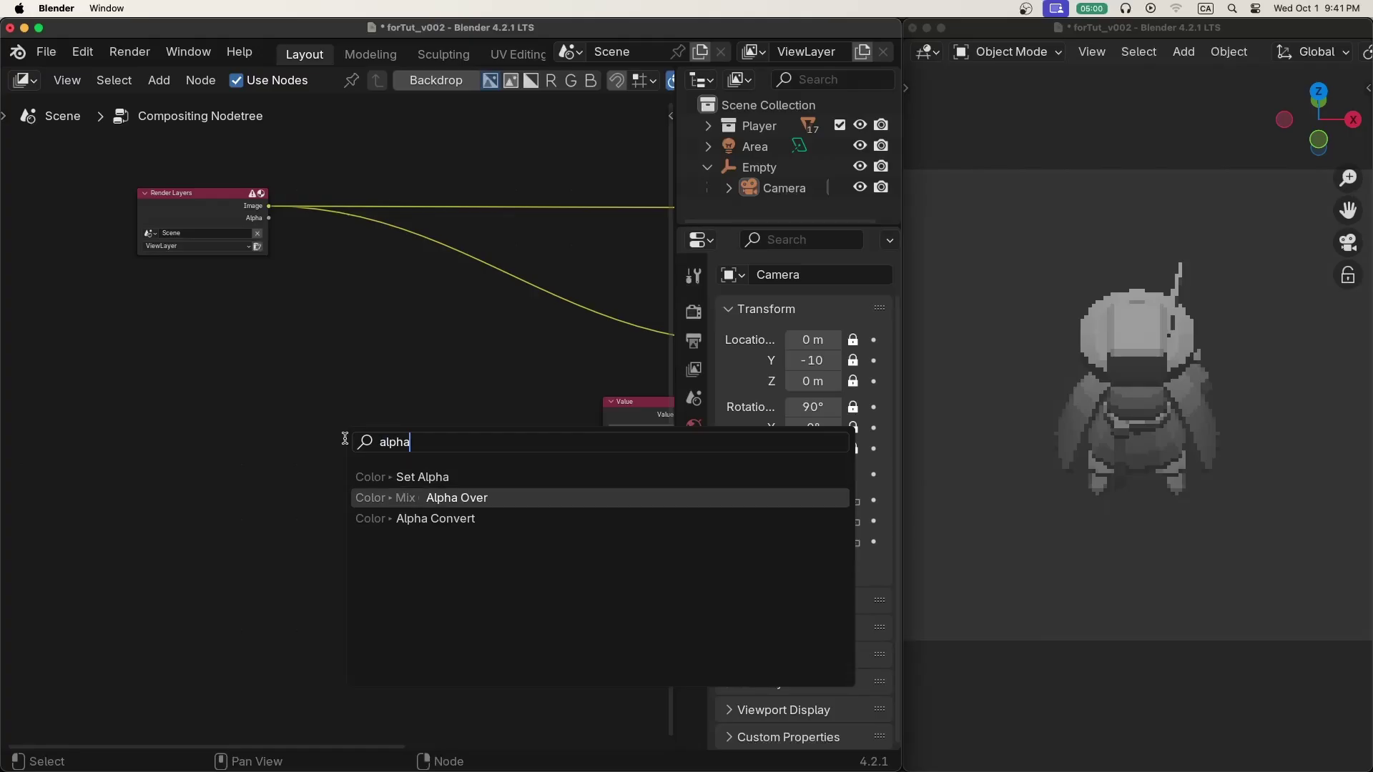
key(Return)
click(360, 445)
key(shift+d)
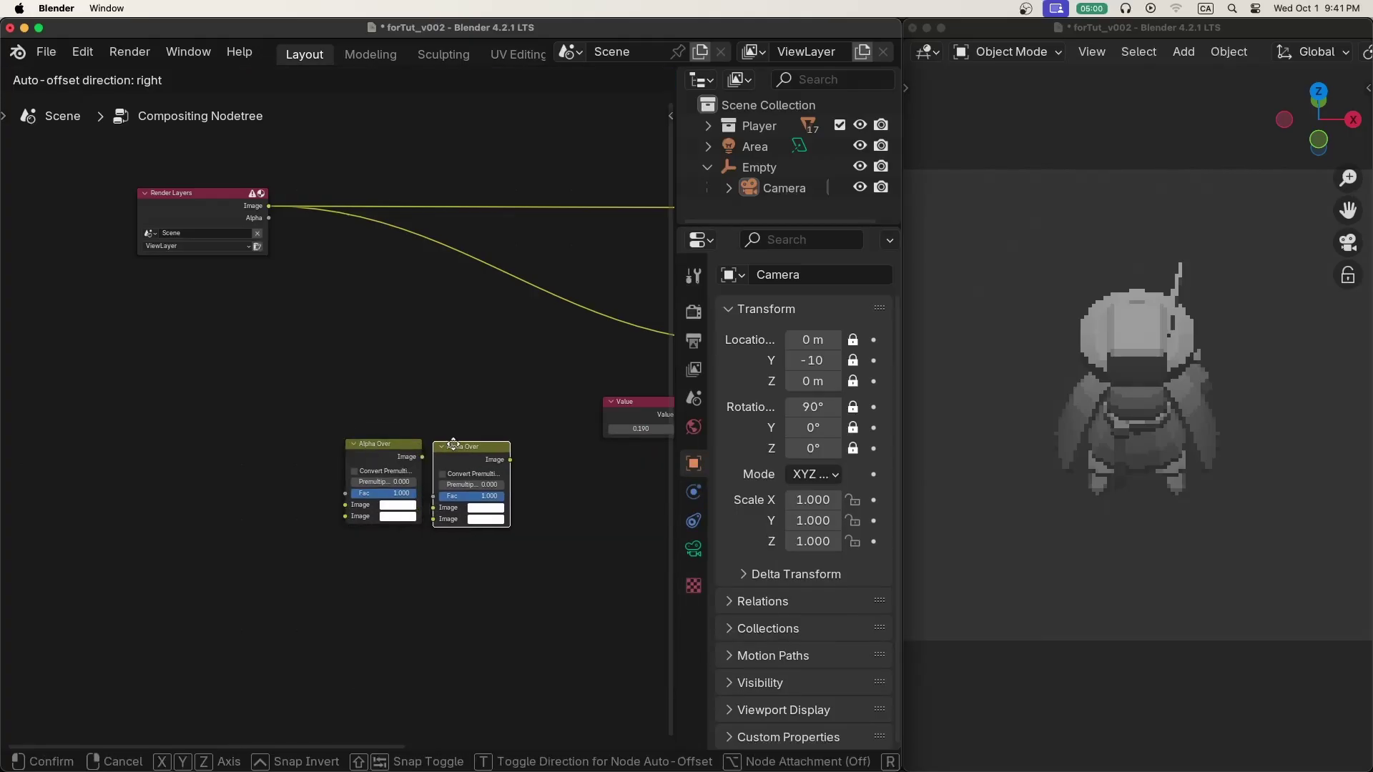
click(394, 448)
Add a Dilate/Erode node and wire Render Layers Alpha and Image through it into the chained Alpha Over nodes
key(shift+a)
text(dila)
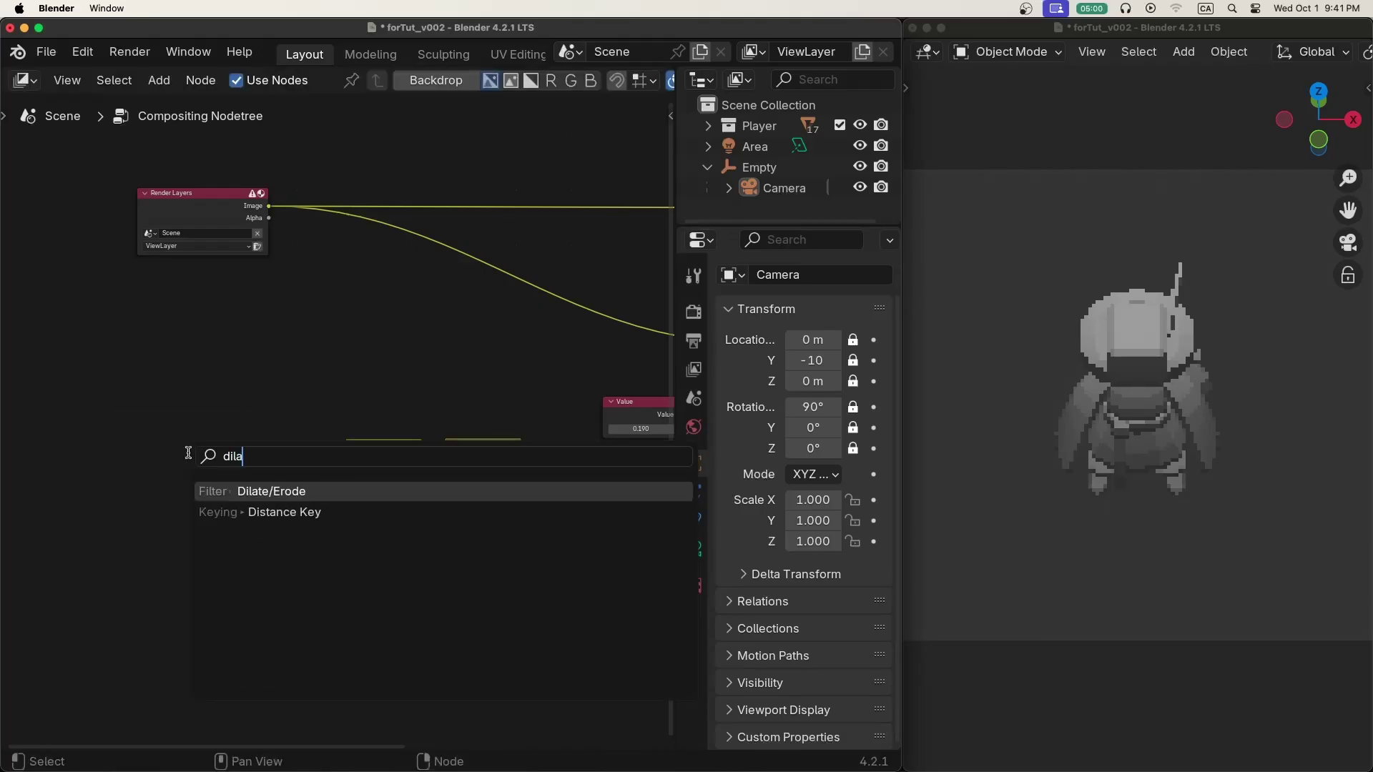
key(Return)
click(187, 453)
scroll(386, 243, up, 1)
drag(240, 212, 179, 584)
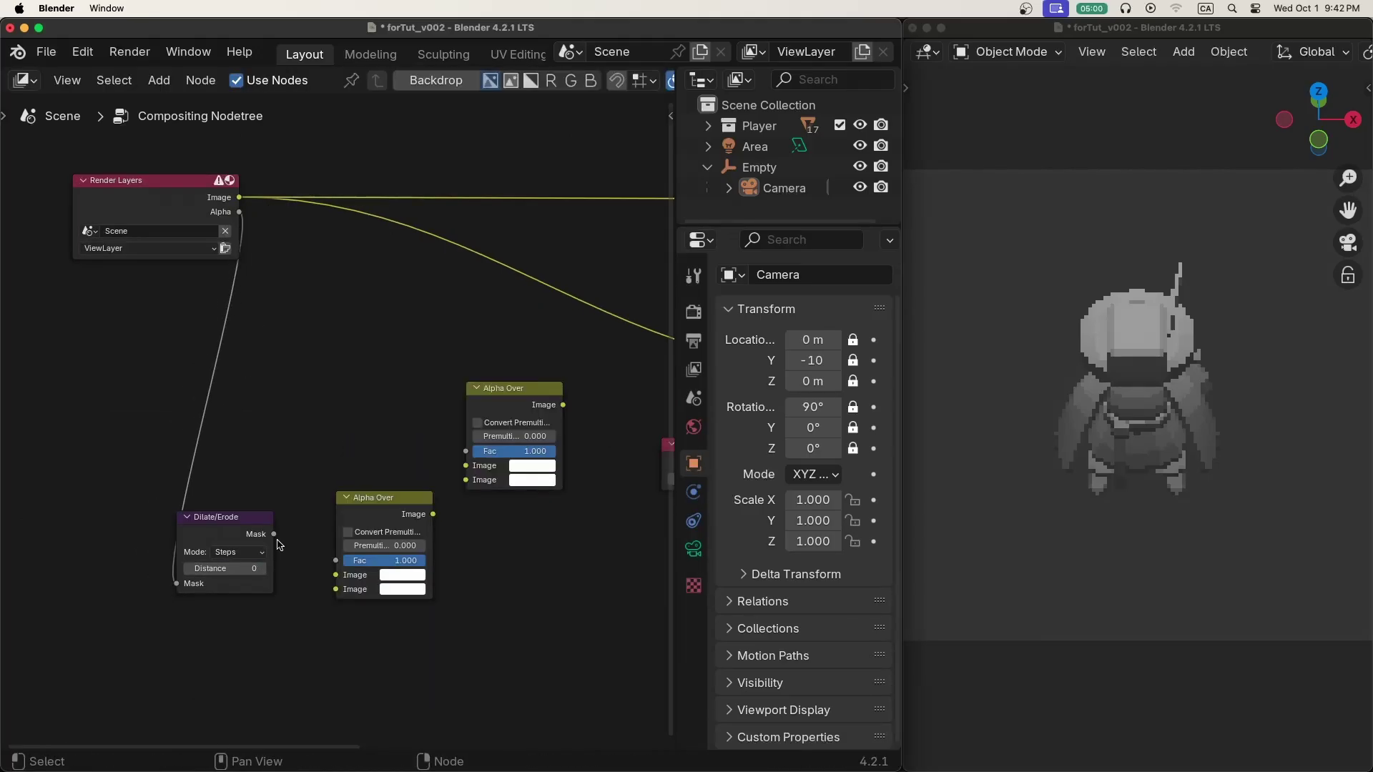
drag(274, 535, 292, 544)
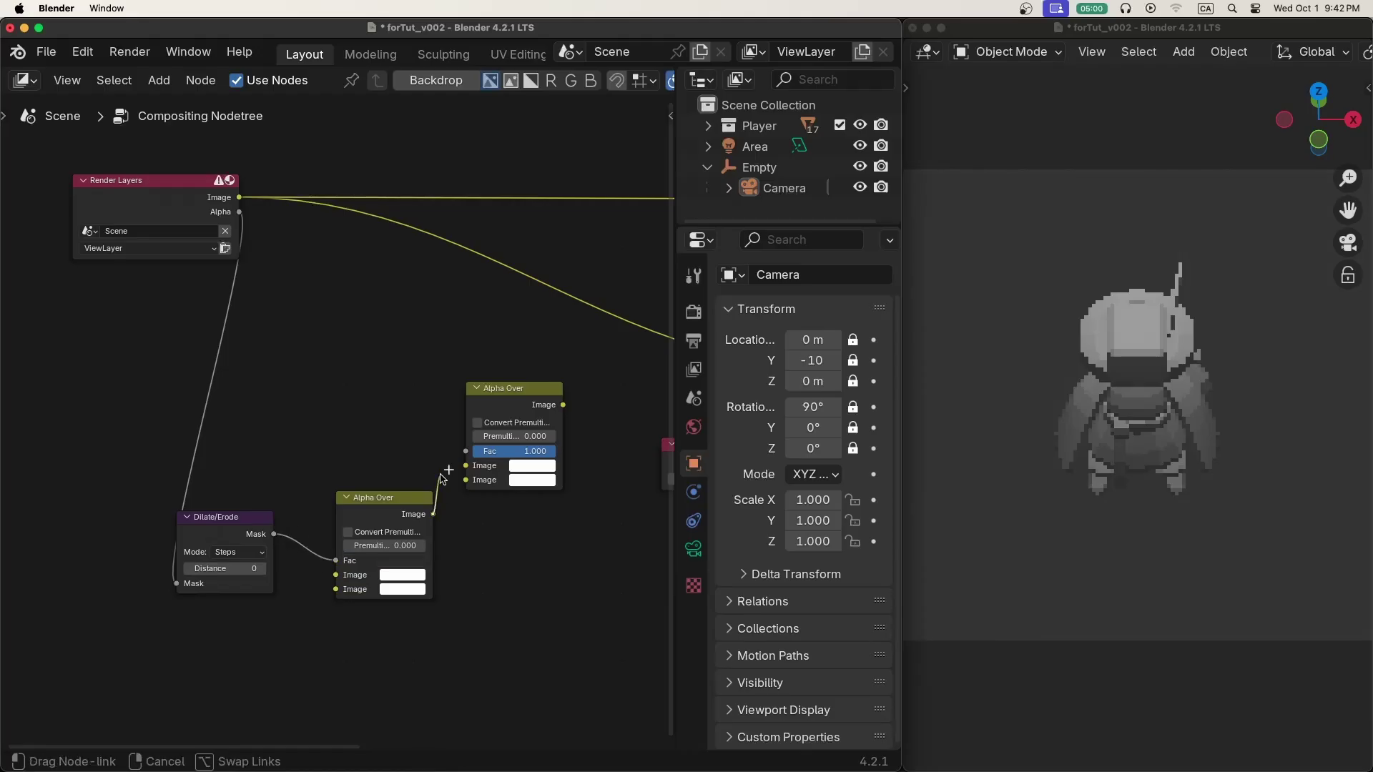
drag(463, 470, 465, 471)
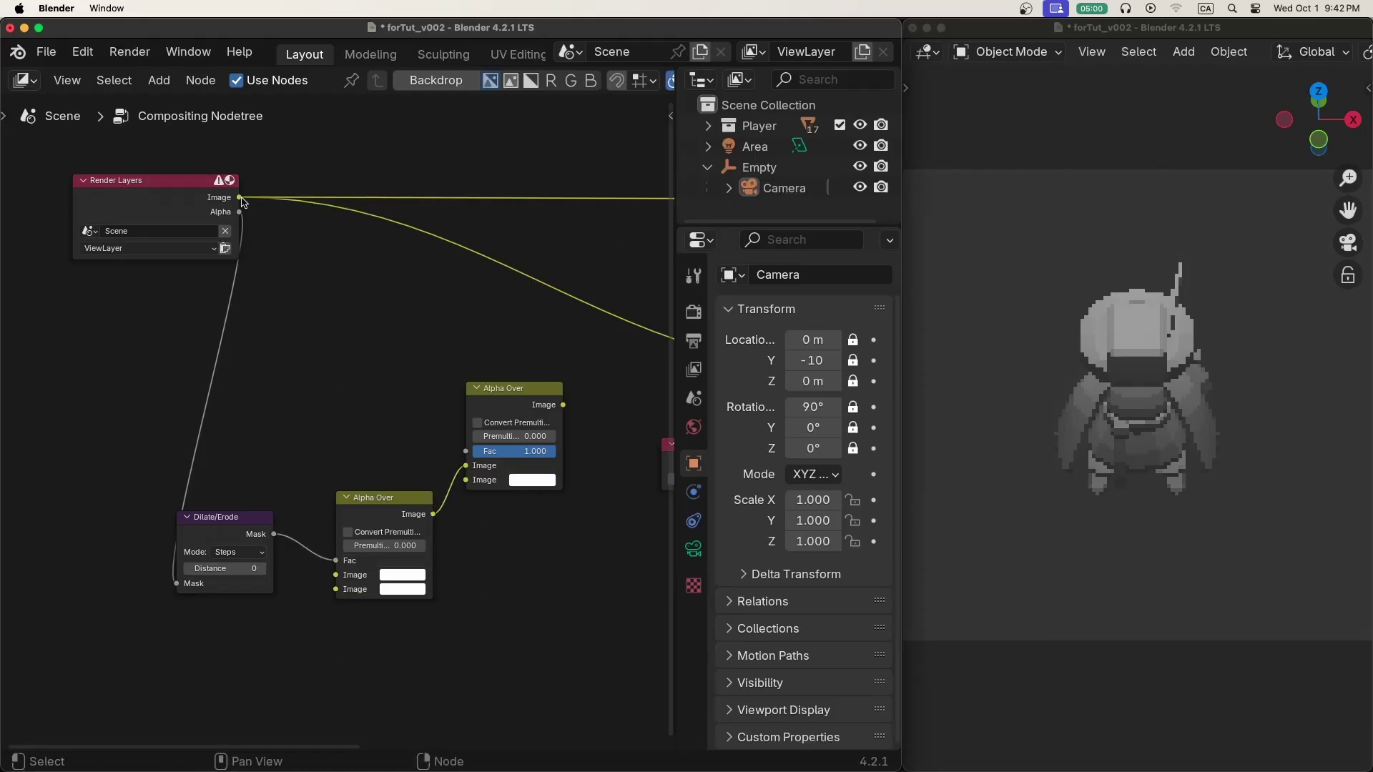
drag(240, 199, 270, 229)
drag(401, 400, 465, 480)
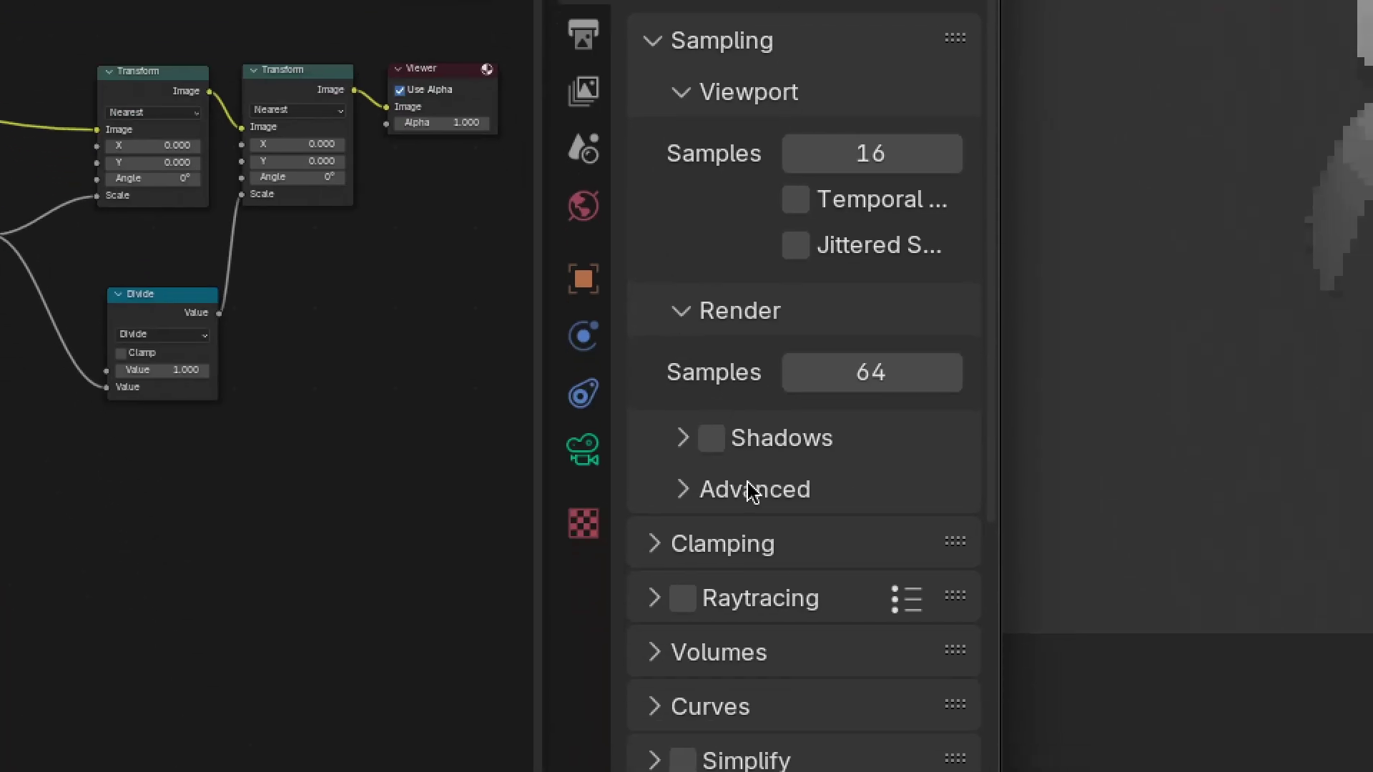
Enable Film Transparent and set the Dilate/Erode distance to 4
scroll(754, 561, down, 10)
click(760, 565)
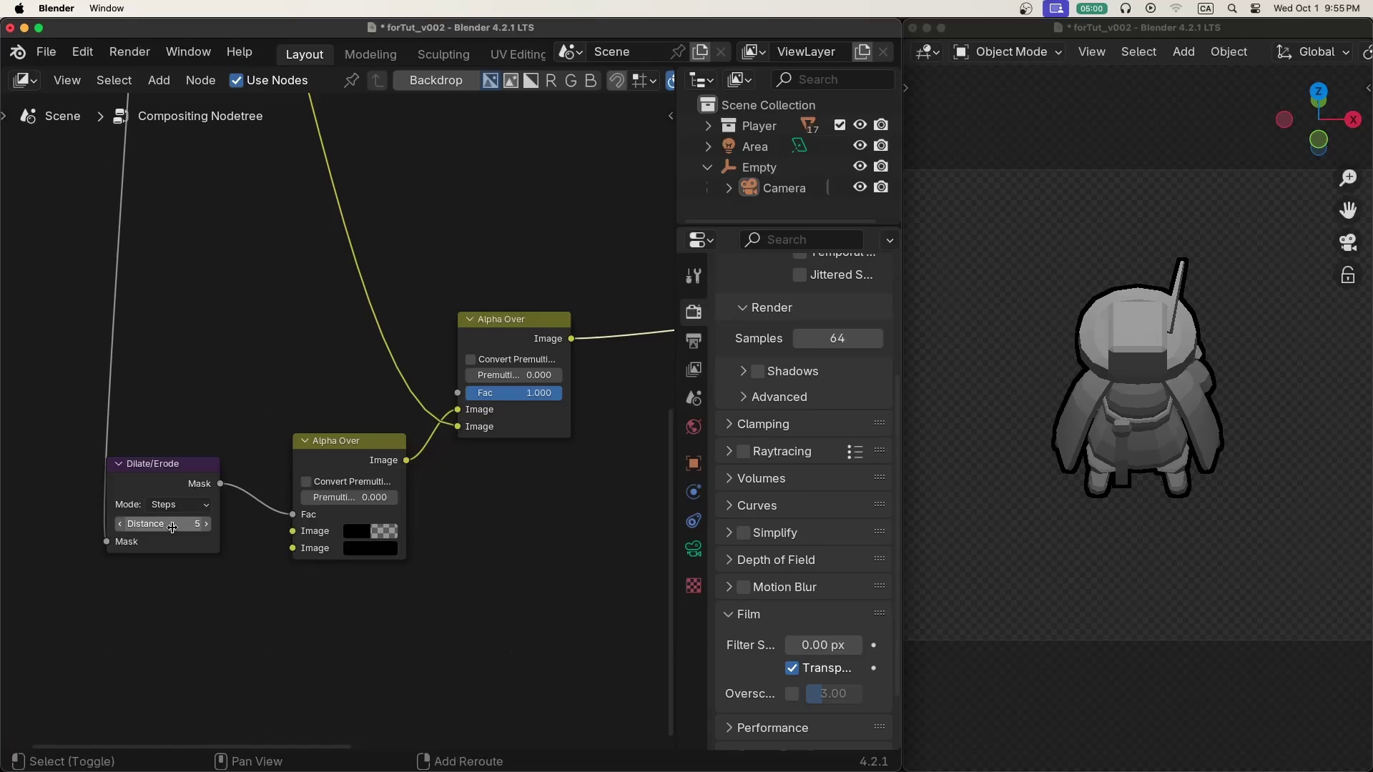
mouse_move(173, 524)
shift+mouse_down()
mouse_move(160, 524)
mouse_move(200, 524)
mouse_move(174, 525)
shift+mouse_up()
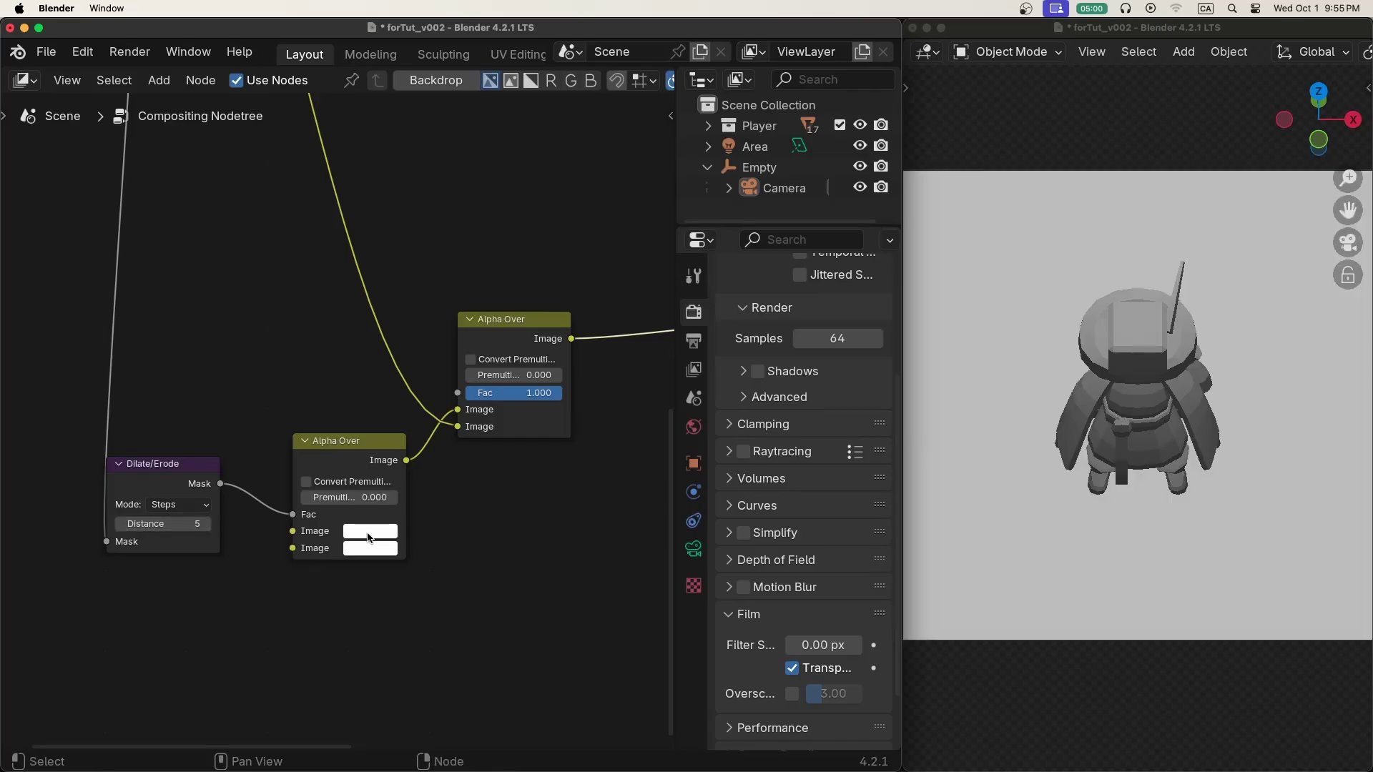
Set both Alpha Over colours to black, the first with alpha 0
click(369, 533)
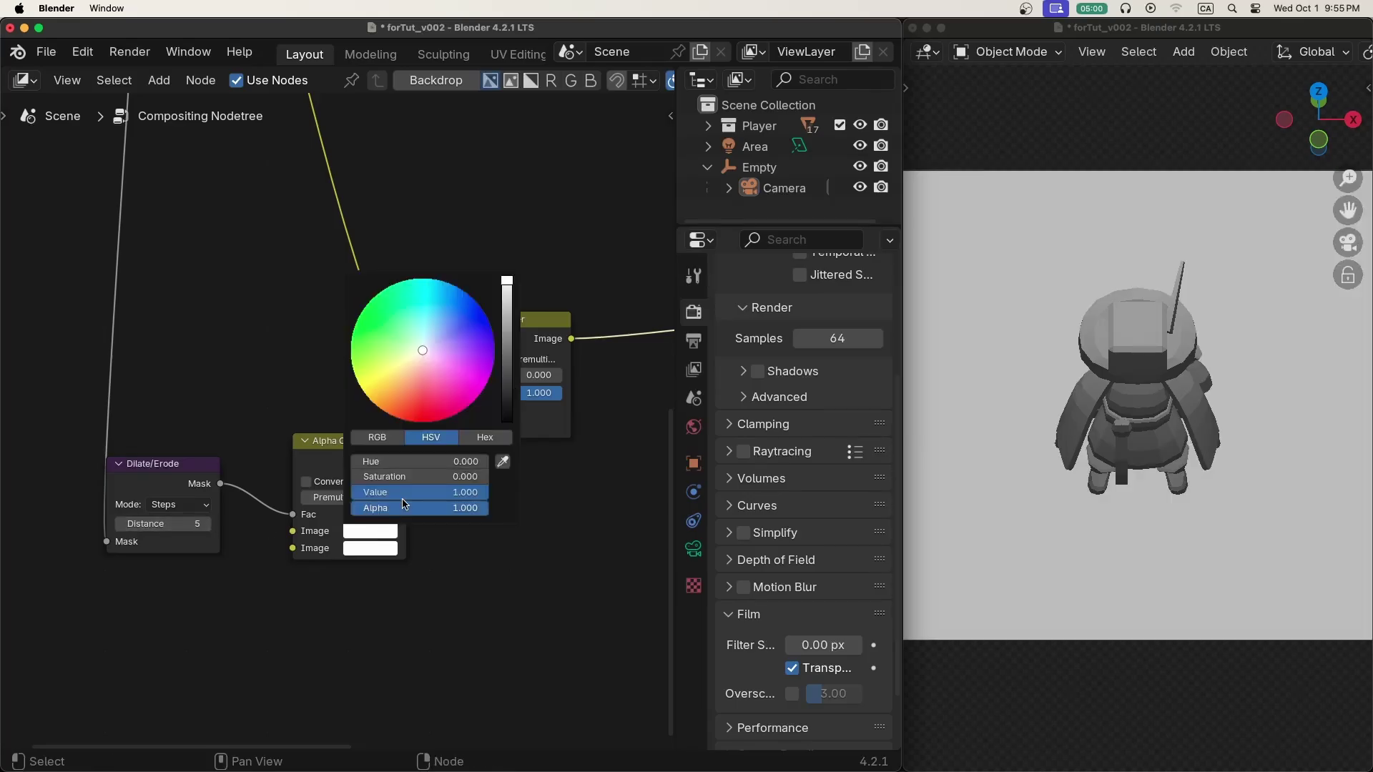
drag(403, 494, 282, 508)
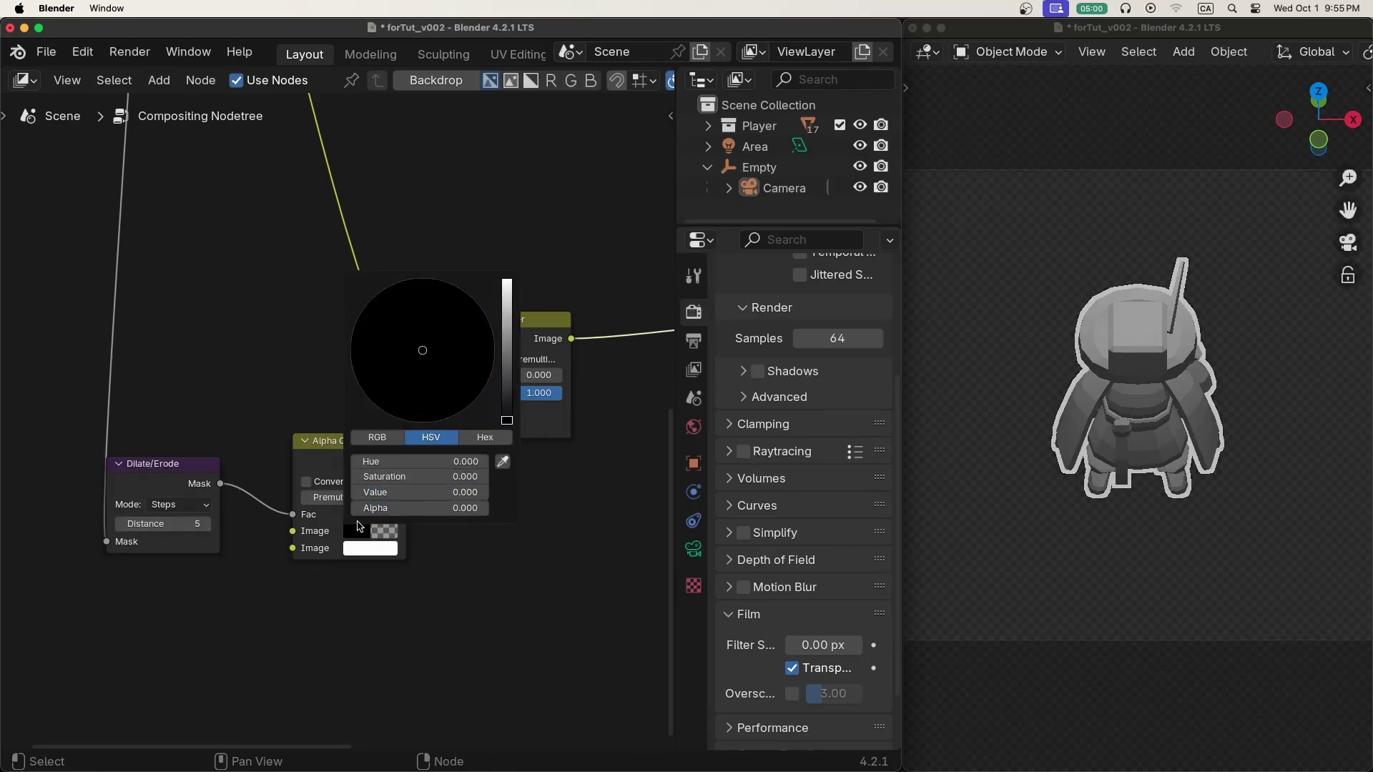
click(383, 551)
drag(506, 403, 507, 437)
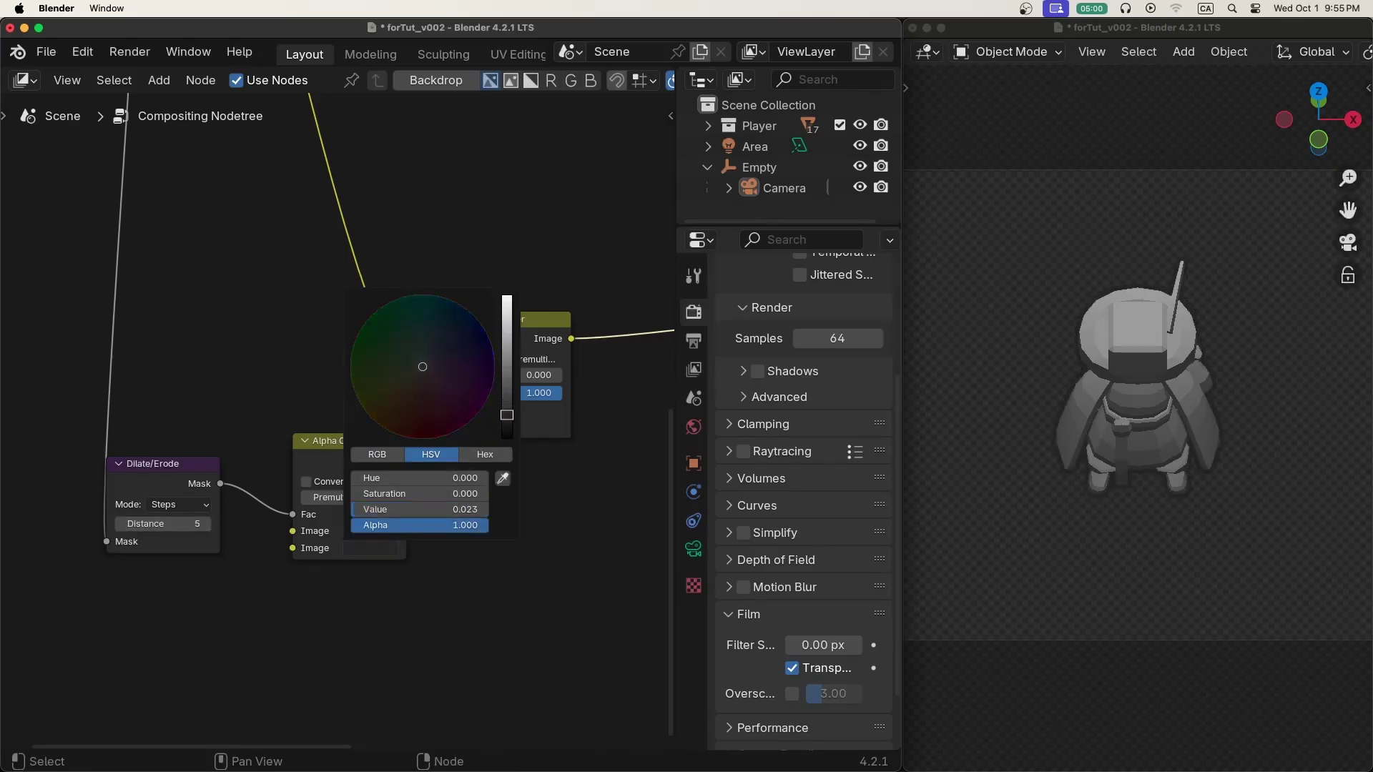
Feed Alpha Over into the first Transform and the second Transform into the Viewer, rearranging the pixelating nodes
scroll(465, 531, down, 5)
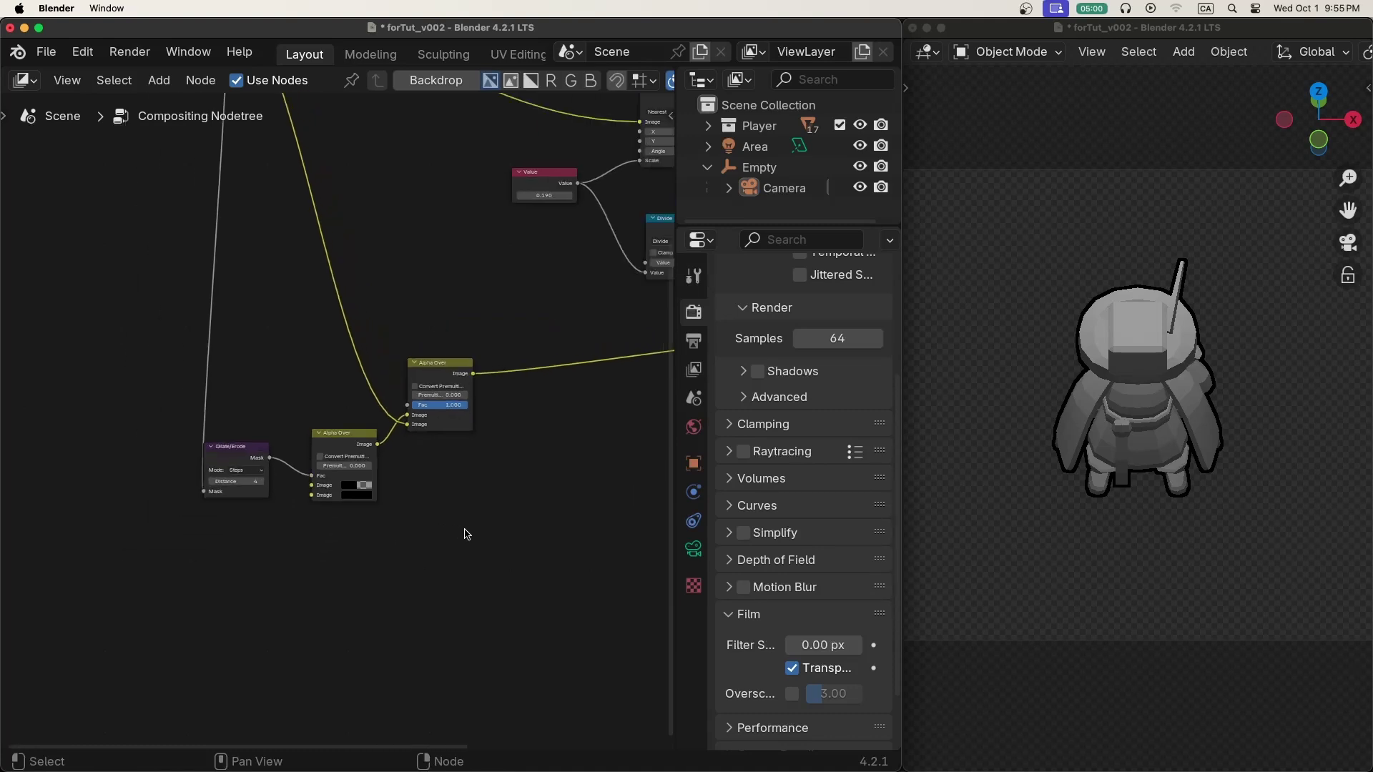
middle_drag(544, 450, 317, 557)
drag(523, 224, 271, 402)
drag(404, 250, 389, 266)
drag(486, 271, 553, 454)
drag(231, 491, 251, 494)
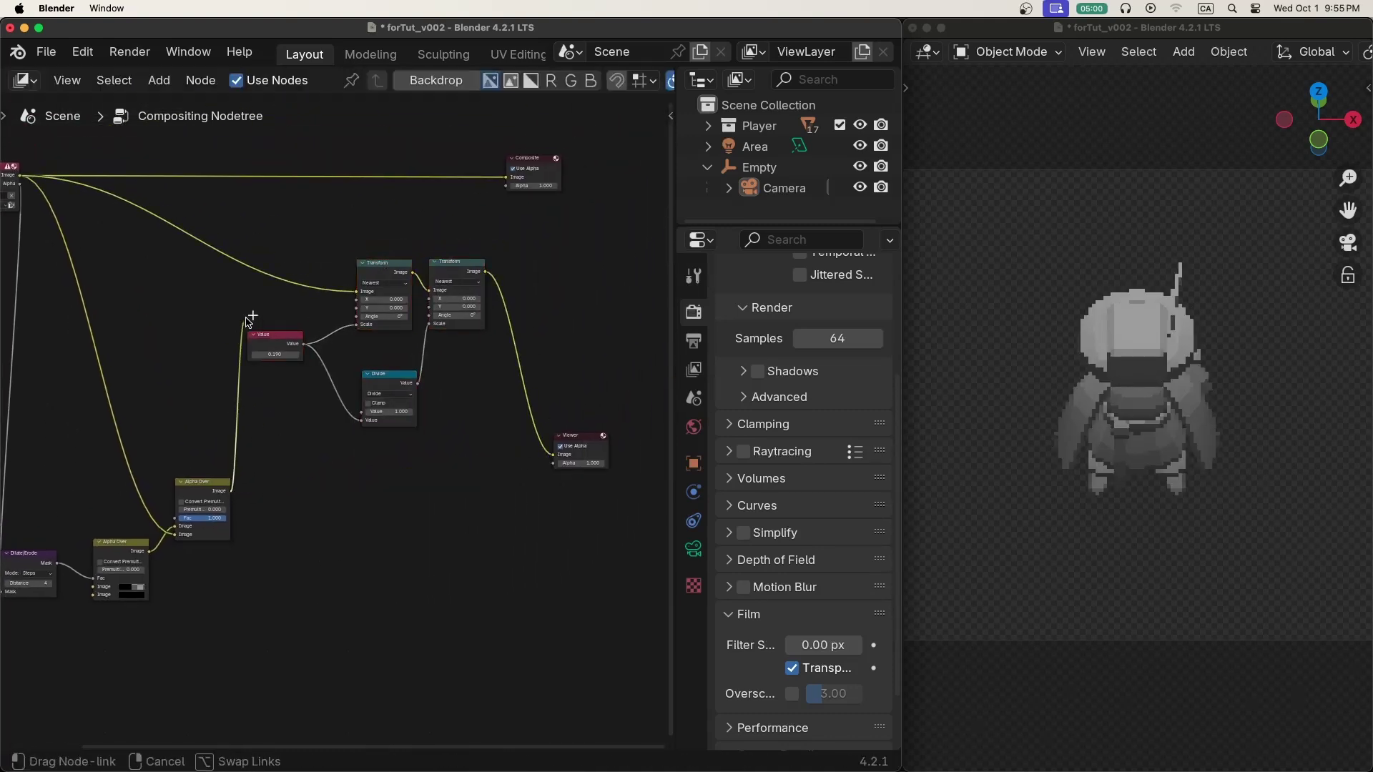
drag(246, 322, 356, 292)
drag(289, 243, 451, 397)
drag(393, 265, 417, 481)
drag(592, 438, 629, 475)
scroll(215, 565, left, 5)
scroll(214, 565, down, 2)
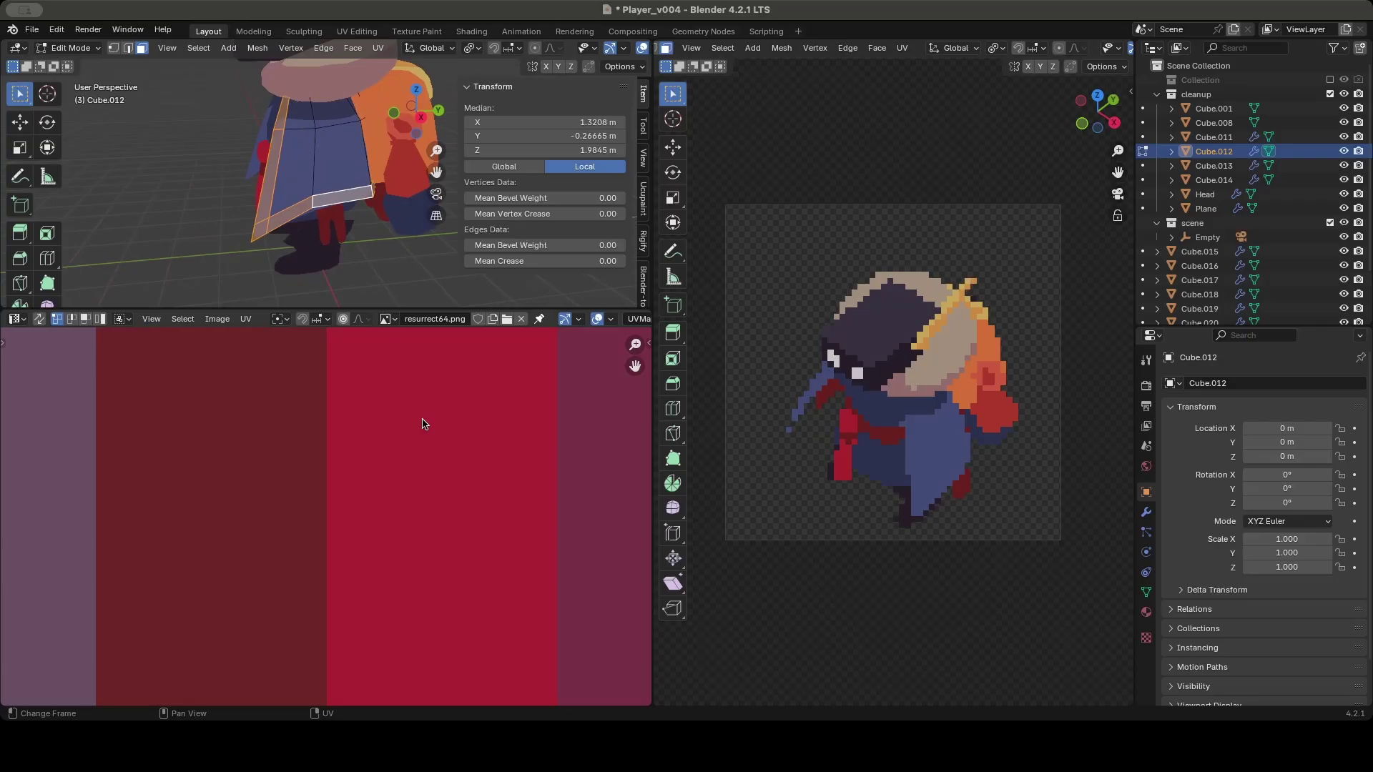
Move the selected poncho-edge UVs onto the orange palette swatch
scroll(414, 425, down, 5)
key(g)
click(257, 385)
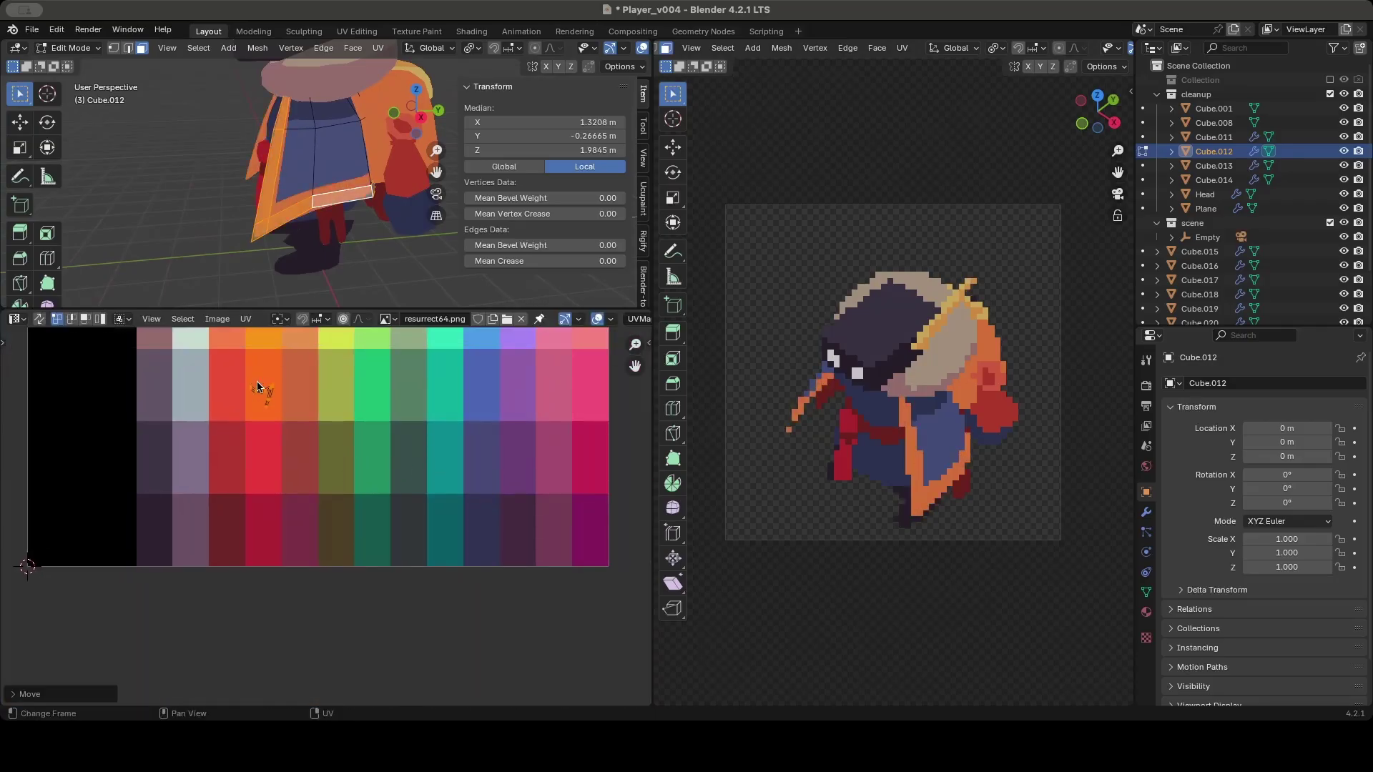
Briefly toggle the Collection's exclusion, clear the selection and return to Object Mode
click(1329, 80)
click(1329, 80)
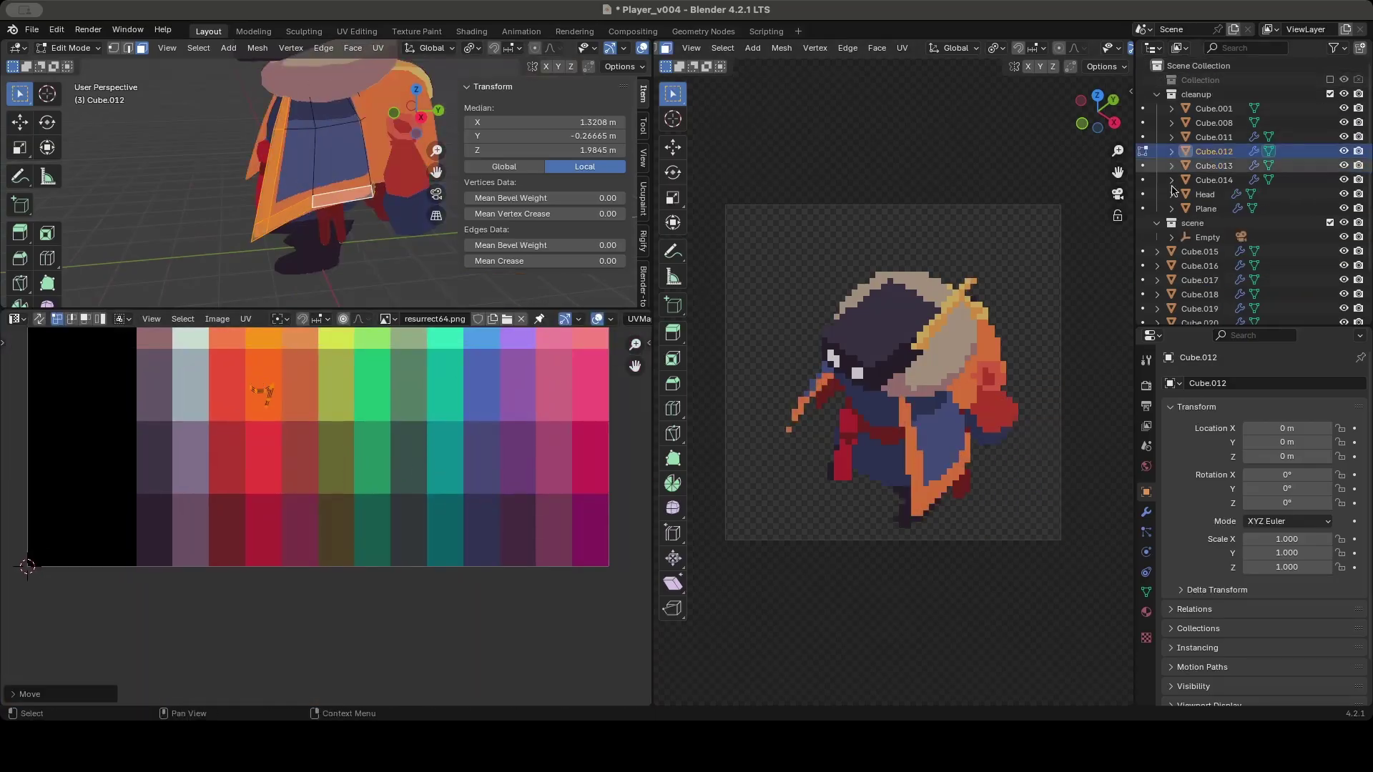
middle_drag(372, 253, 400, 258)
click(411, 256)
scroll(412, 256, down, 2)
key(Tab)
click(358, 256)
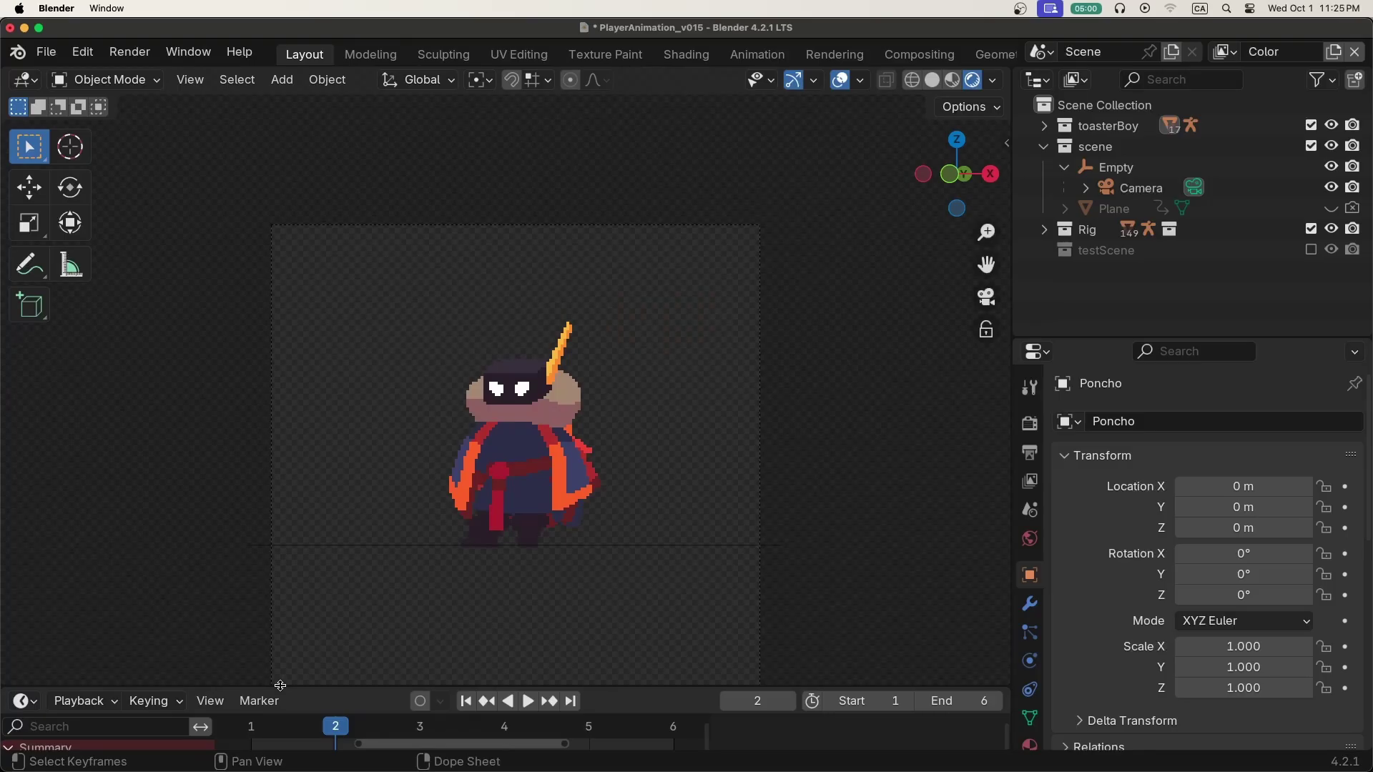
Enlarge the bottom timeline area and turn it into a Shader Editor
drag(309, 679, 309, 348)
click(23, 371)
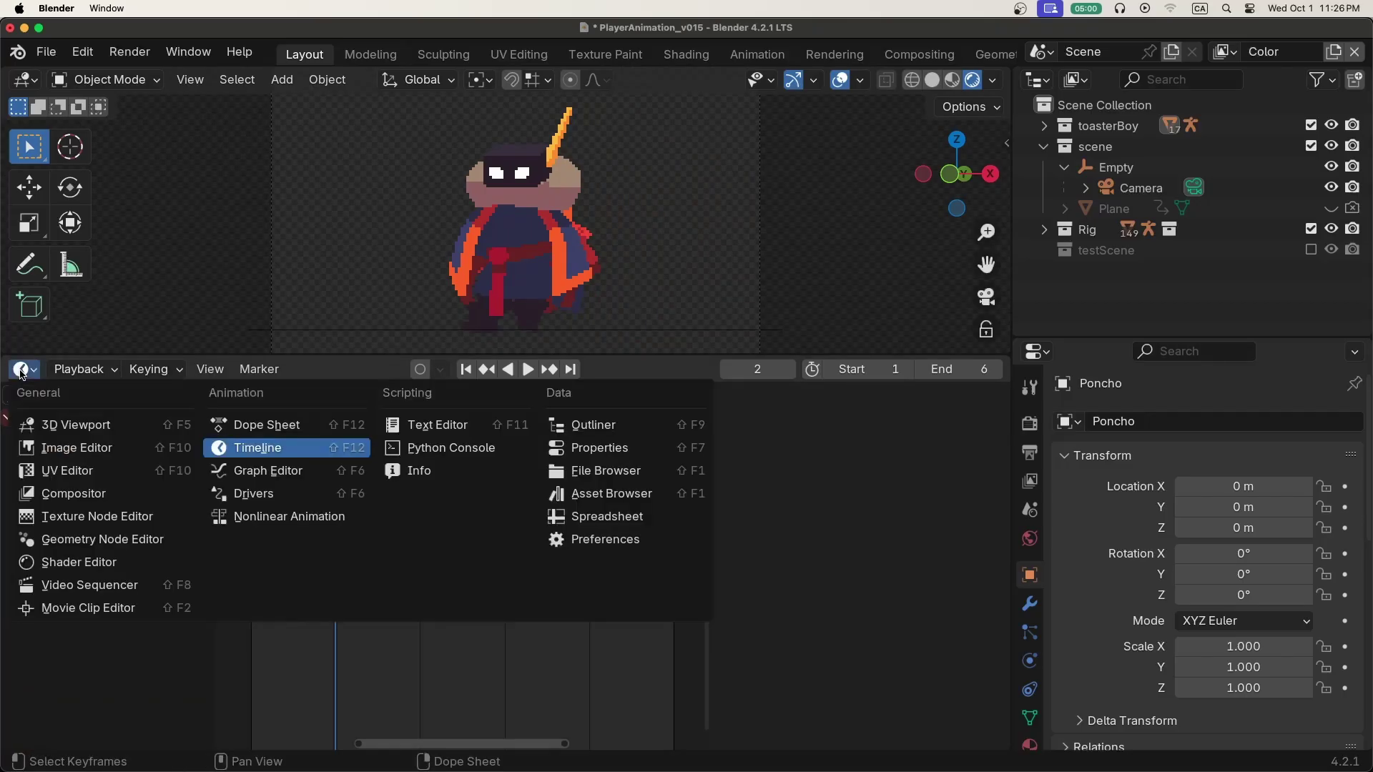
click(109, 566)
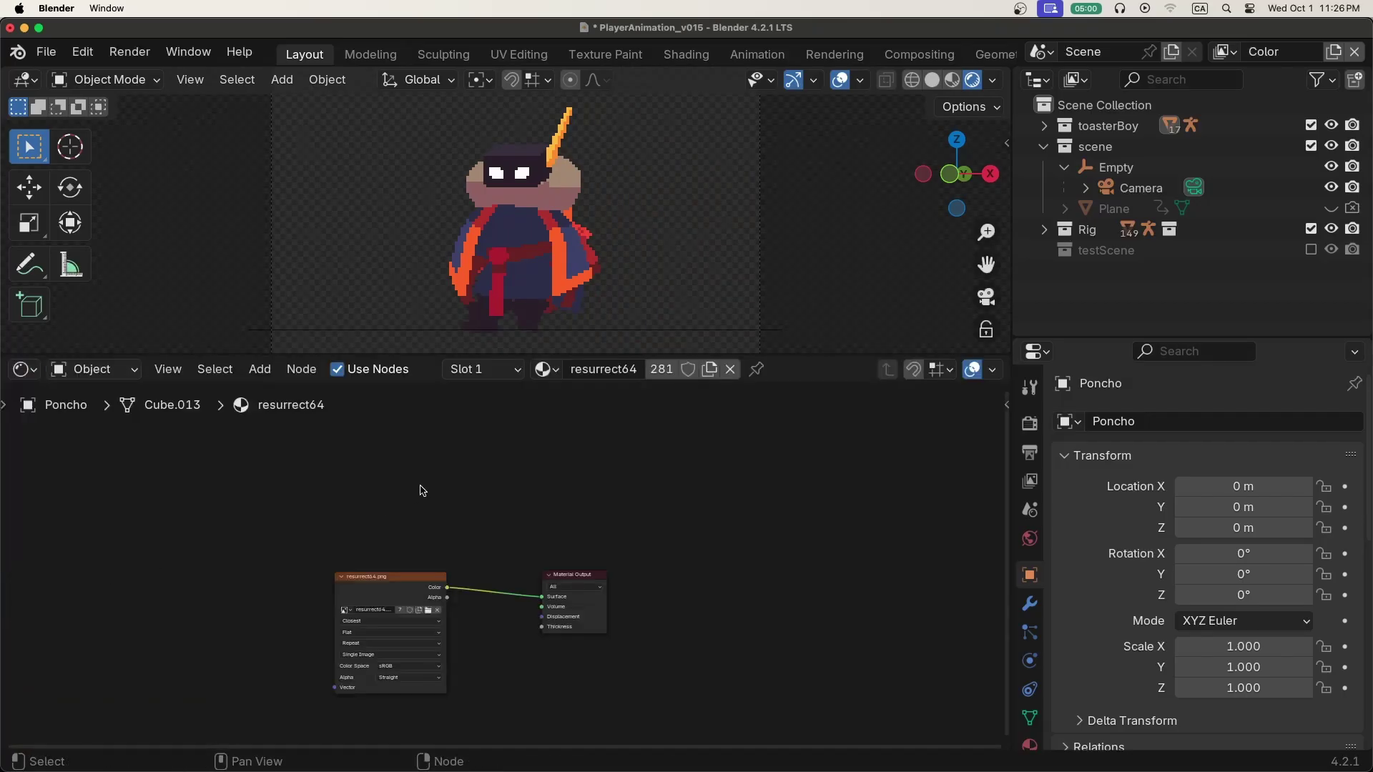
Add an RGB node via search 'rgb', link it to Surface and set it to black
key(shift+a)
click(408, 440)
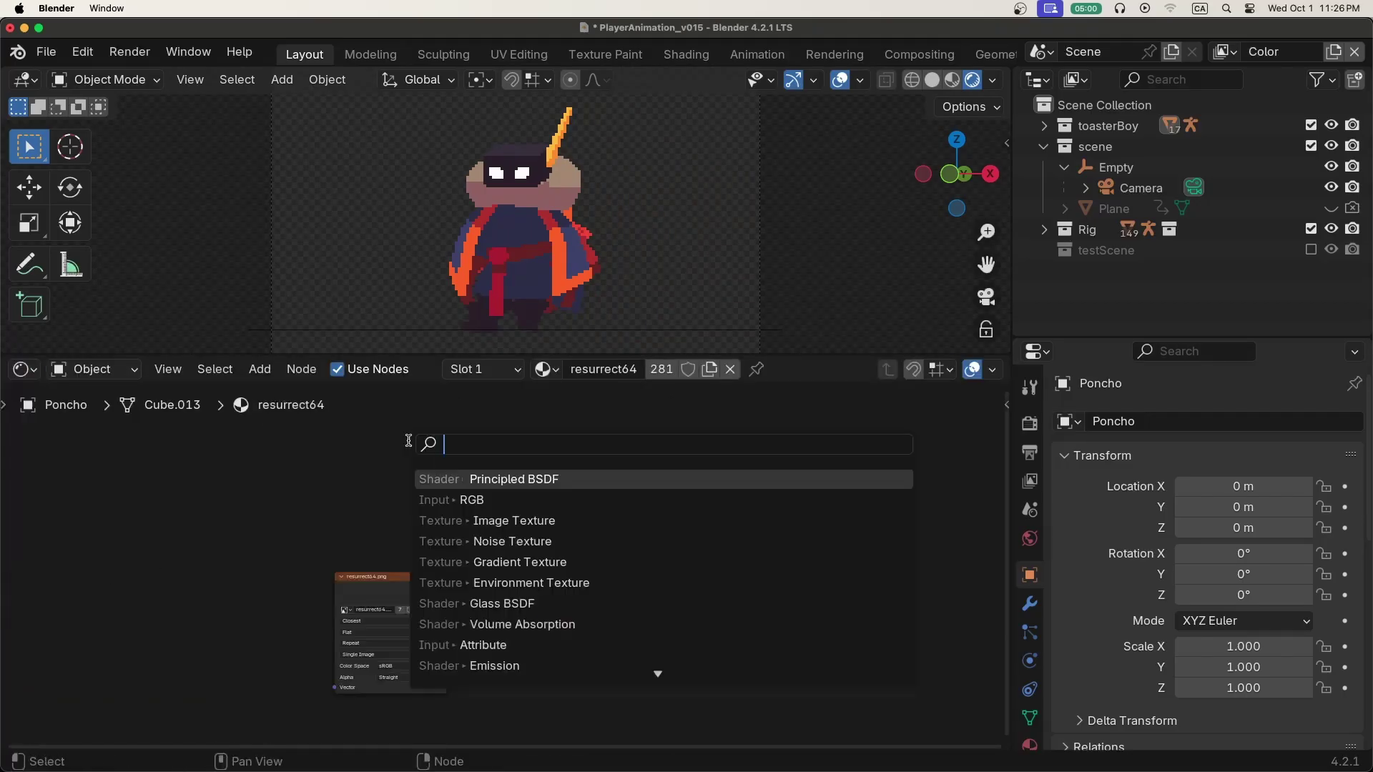
text(rgb)
key(Return)
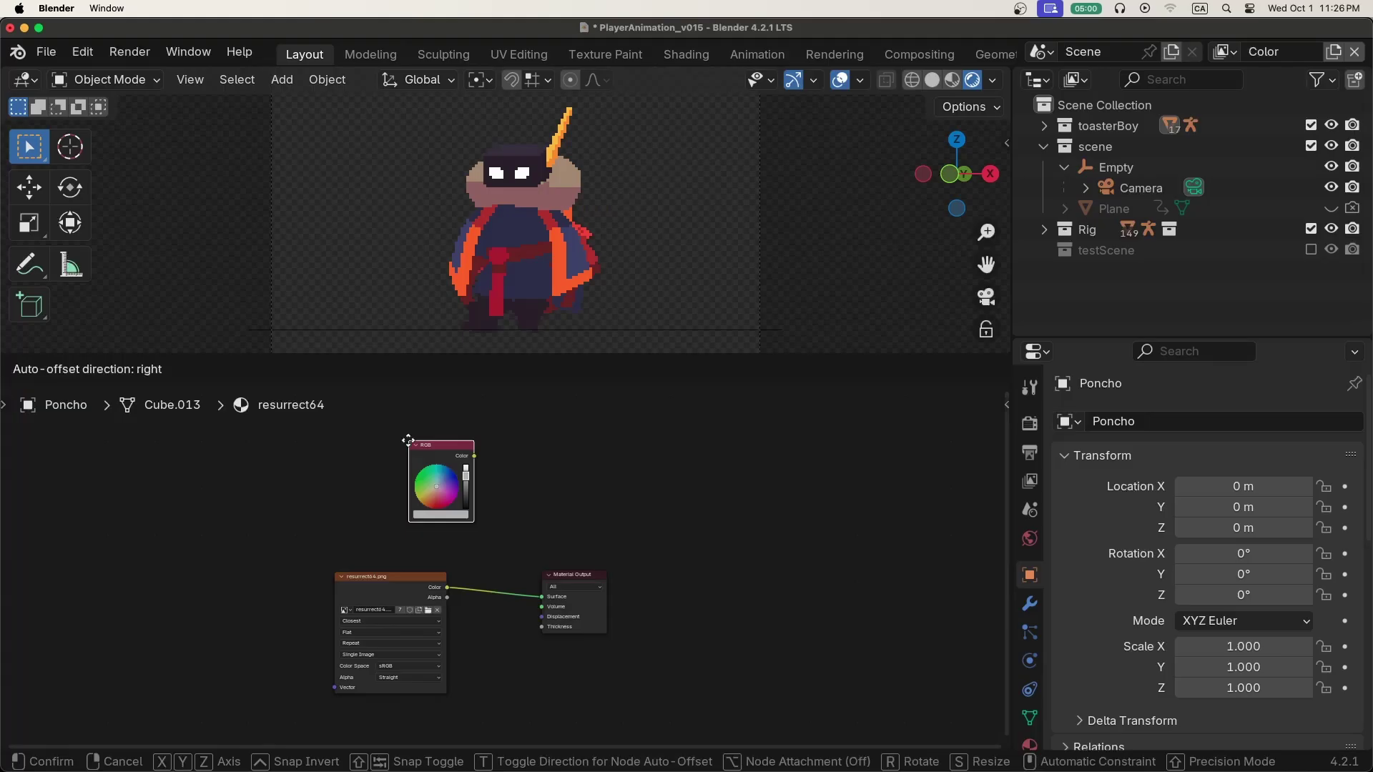
click(409, 440)
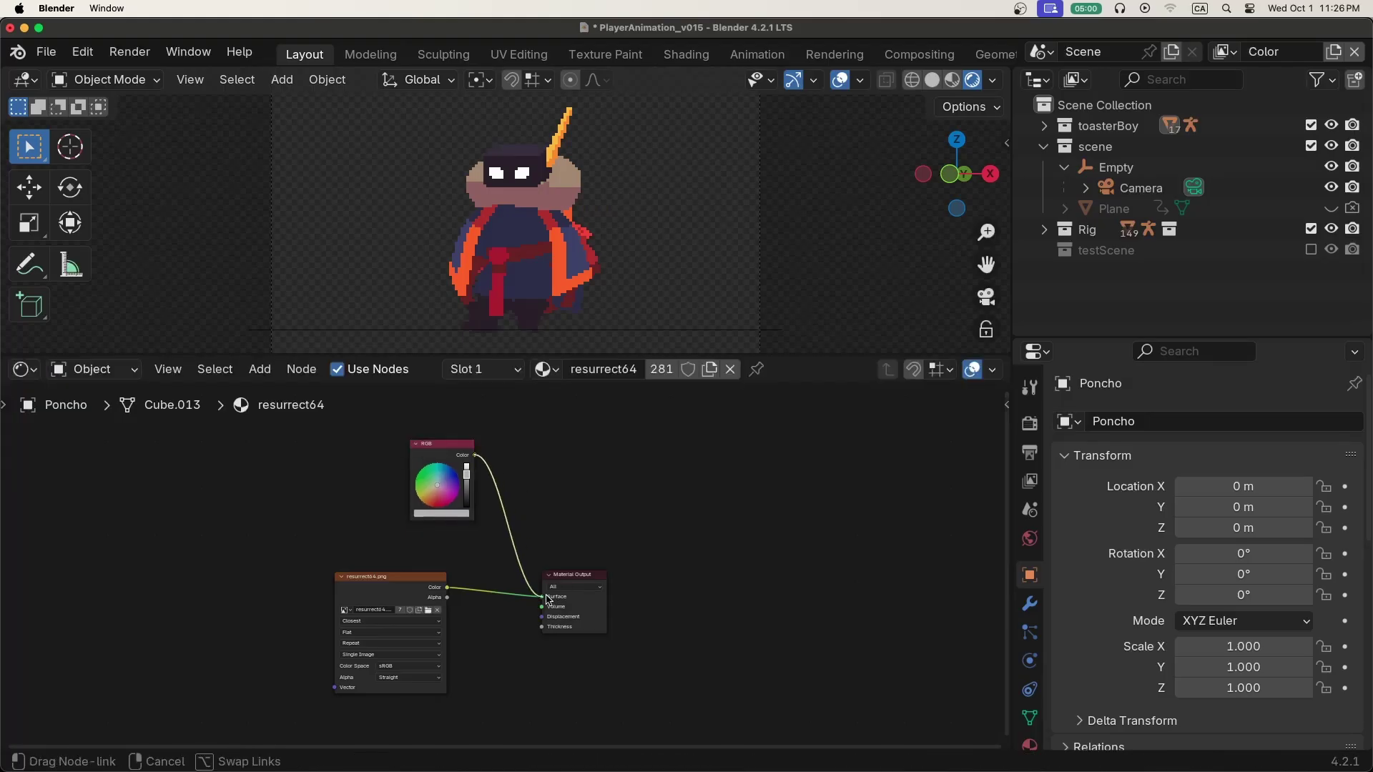
drag(549, 599, 547, 601)
drag(468, 484, 466, 505)
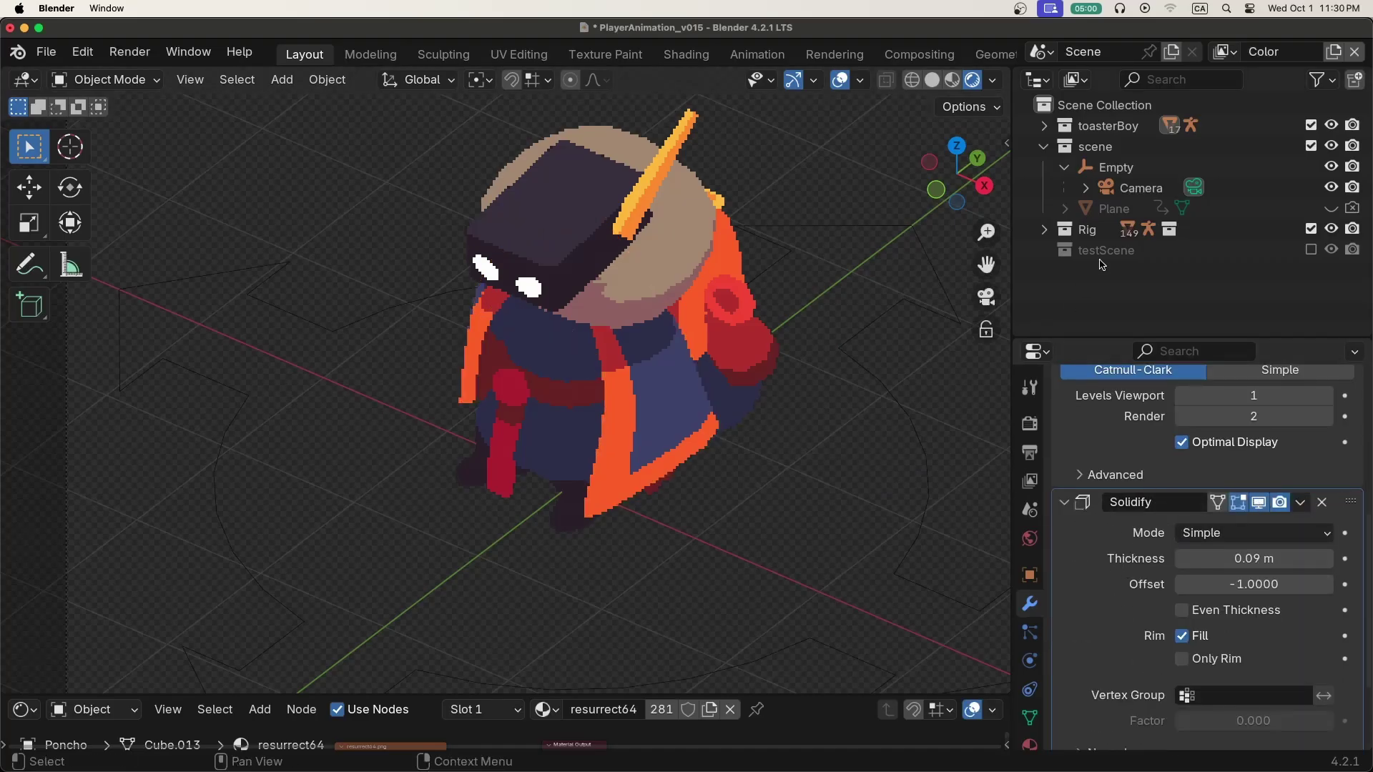
Select the camera's parent Empty and set its Z rotation to 50°
click(1128, 190)
click(1114, 167)
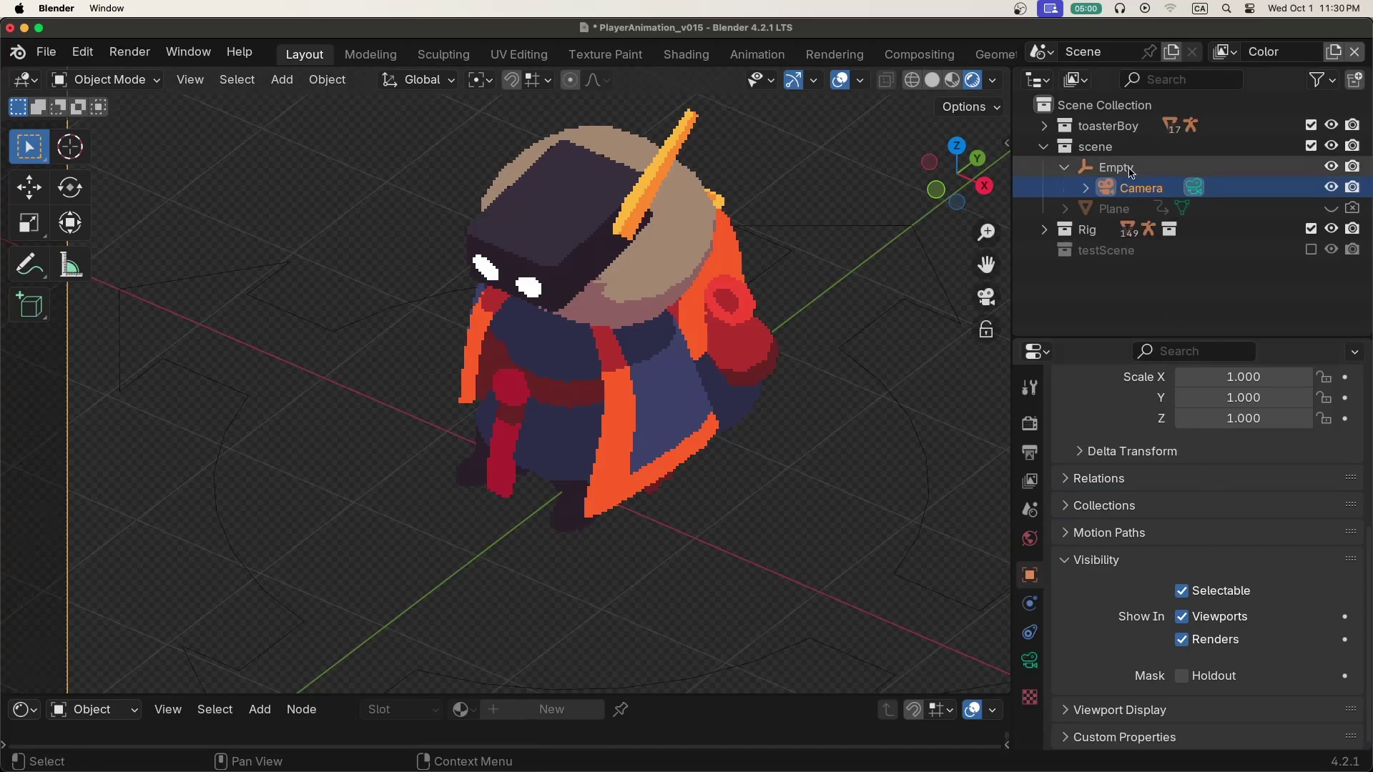
scroll(1244, 538, up, 8)
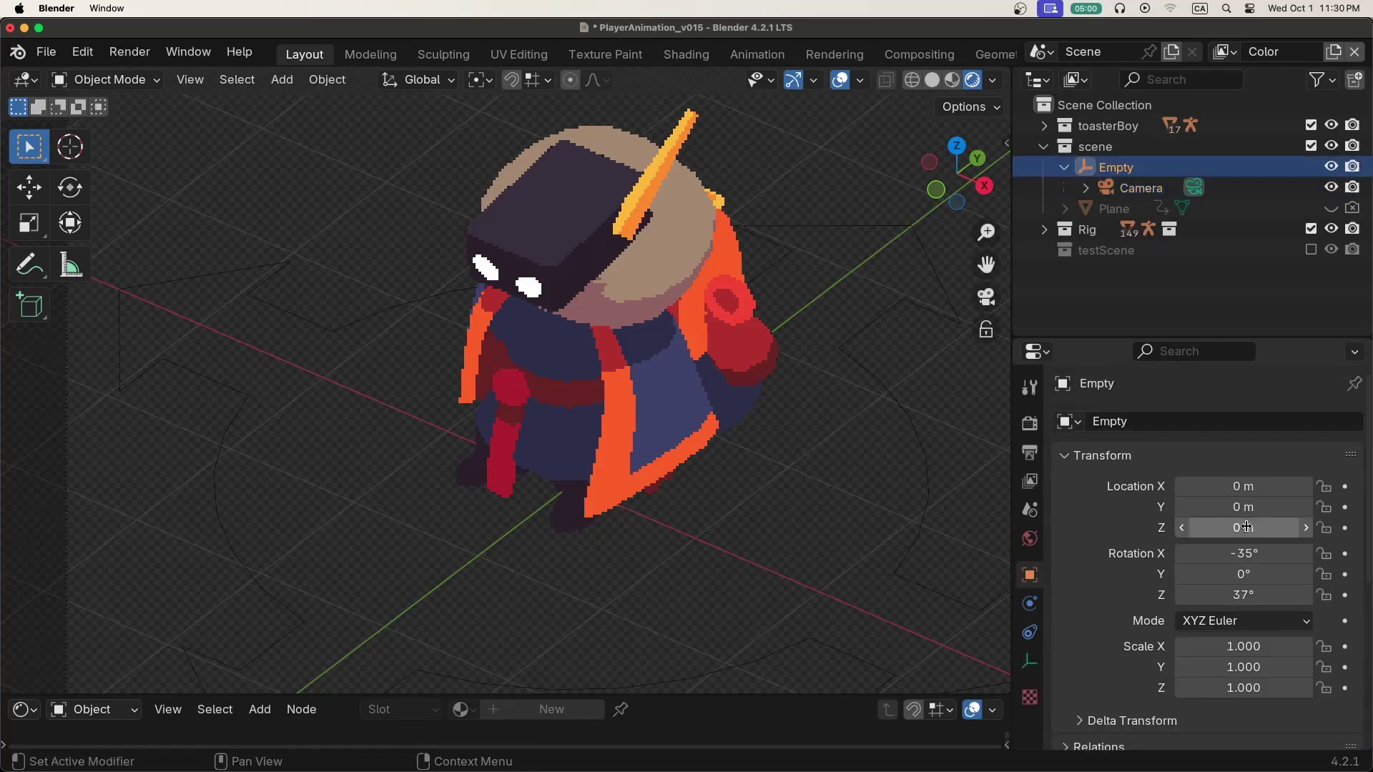
mouse_move(1243, 595)
mouse_down()
mouse_move(1223, 595)
mouse_move(1258, 594)
mouse_move(1217, 595)
mouse_move(1254, 595)
mouse_move(1237, 594)
mouse_up()
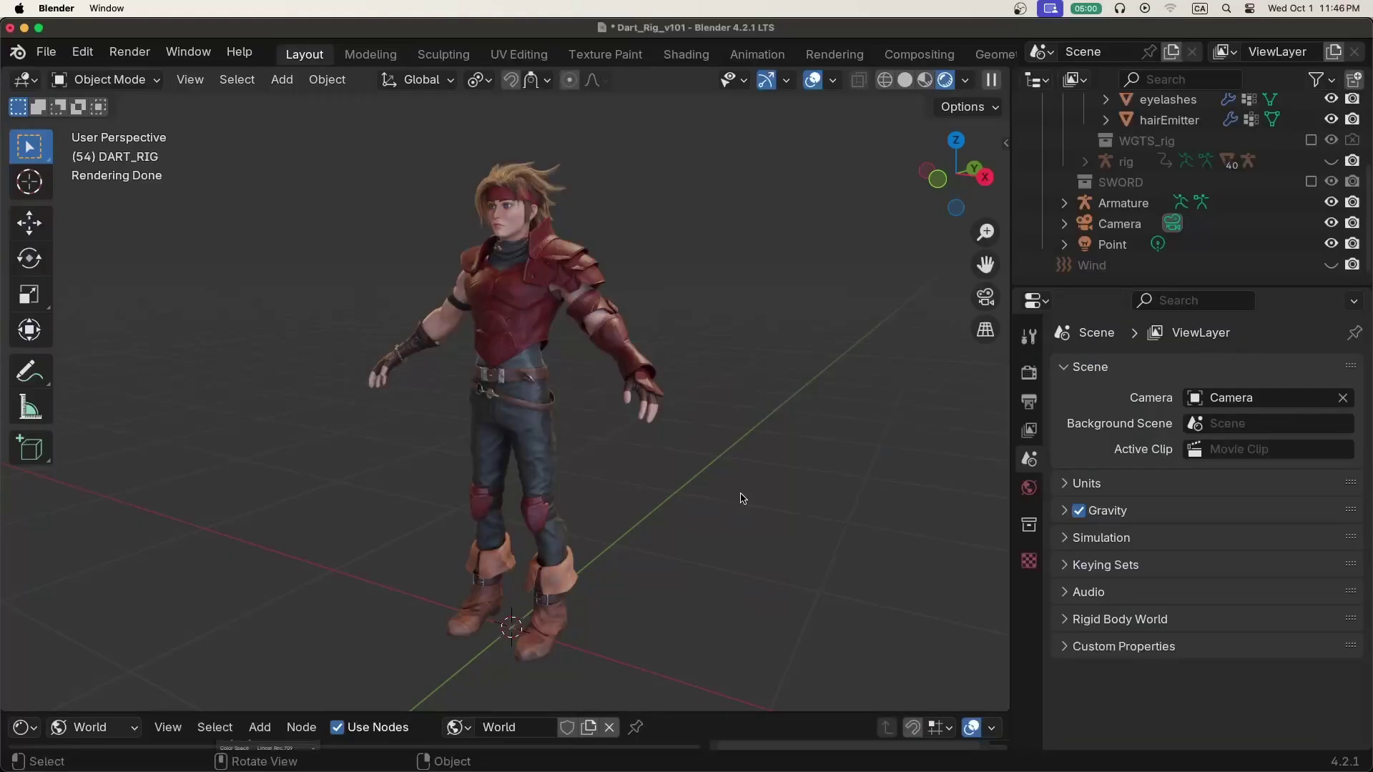
Orbit the viewport around the rigged character
middle_drag(872, 448, 729, 447)
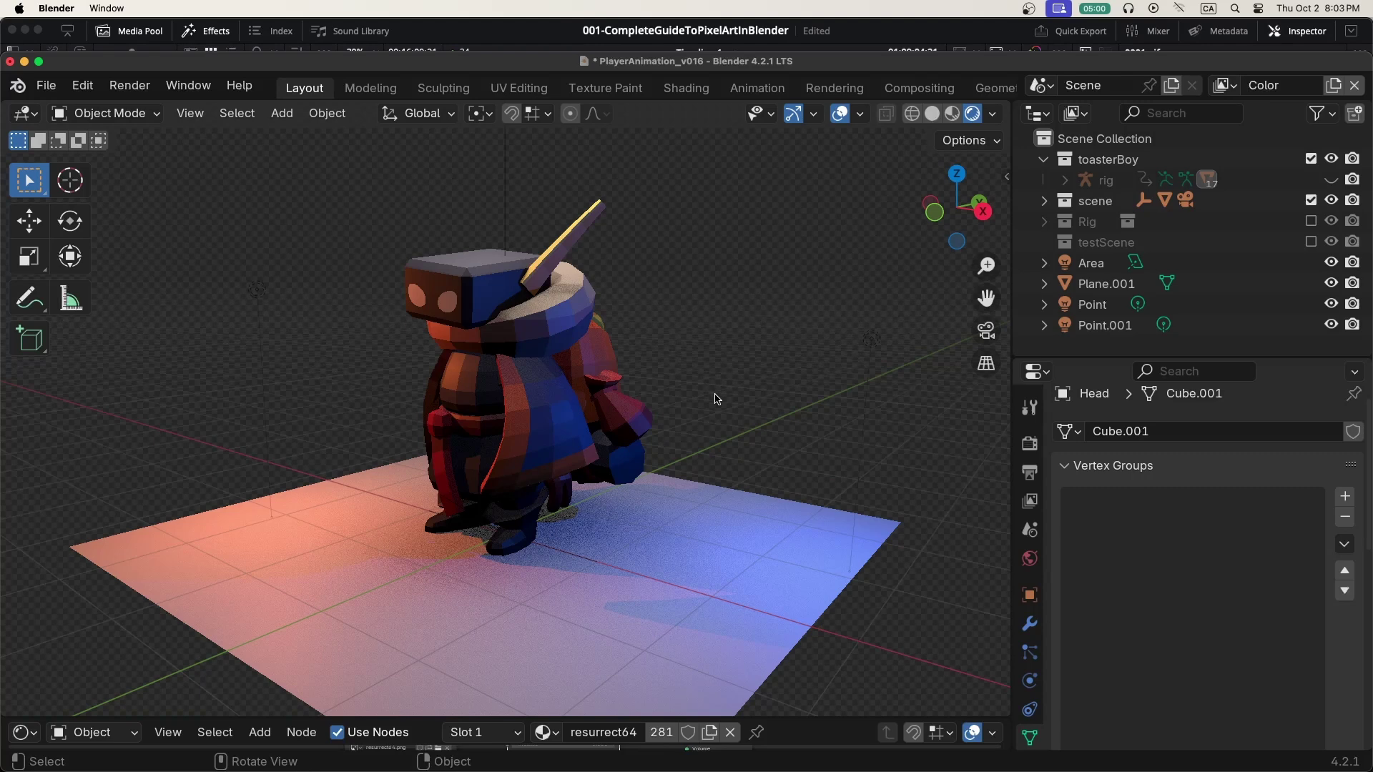
Delete the blue point light, the area light and the remaining point light
middle_drag(718, 399, 786, 398)
middle_drag(703, 406, 609, 412)
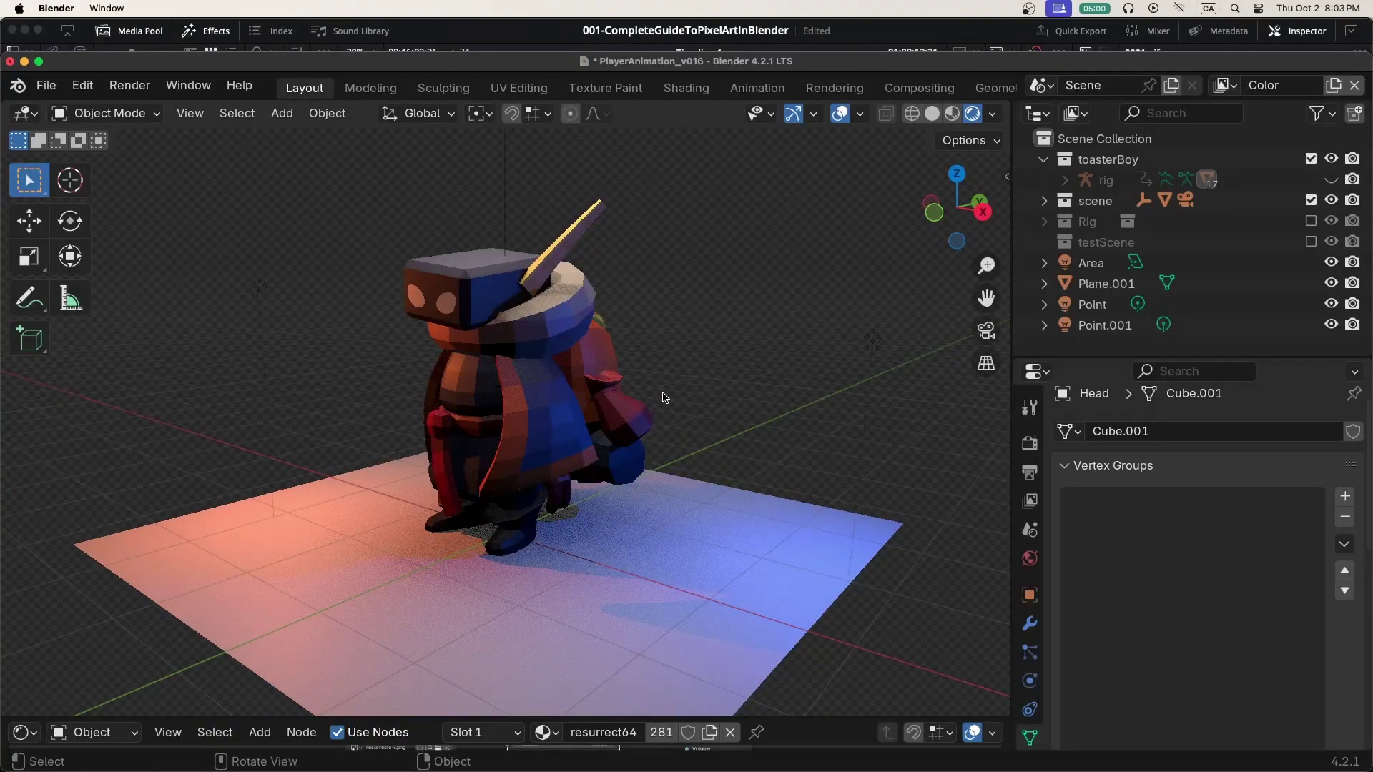
scroll(664, 398, down, 2)
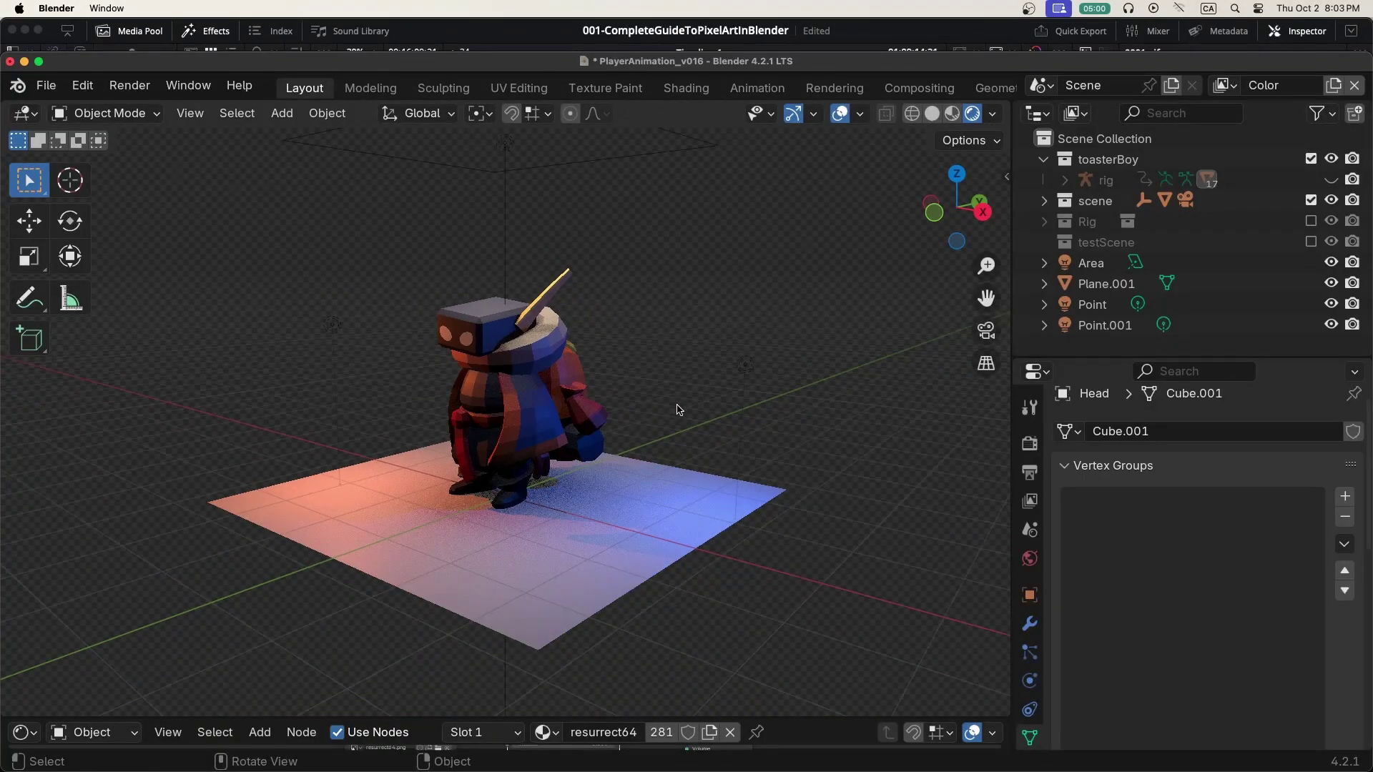
click(748, 365)
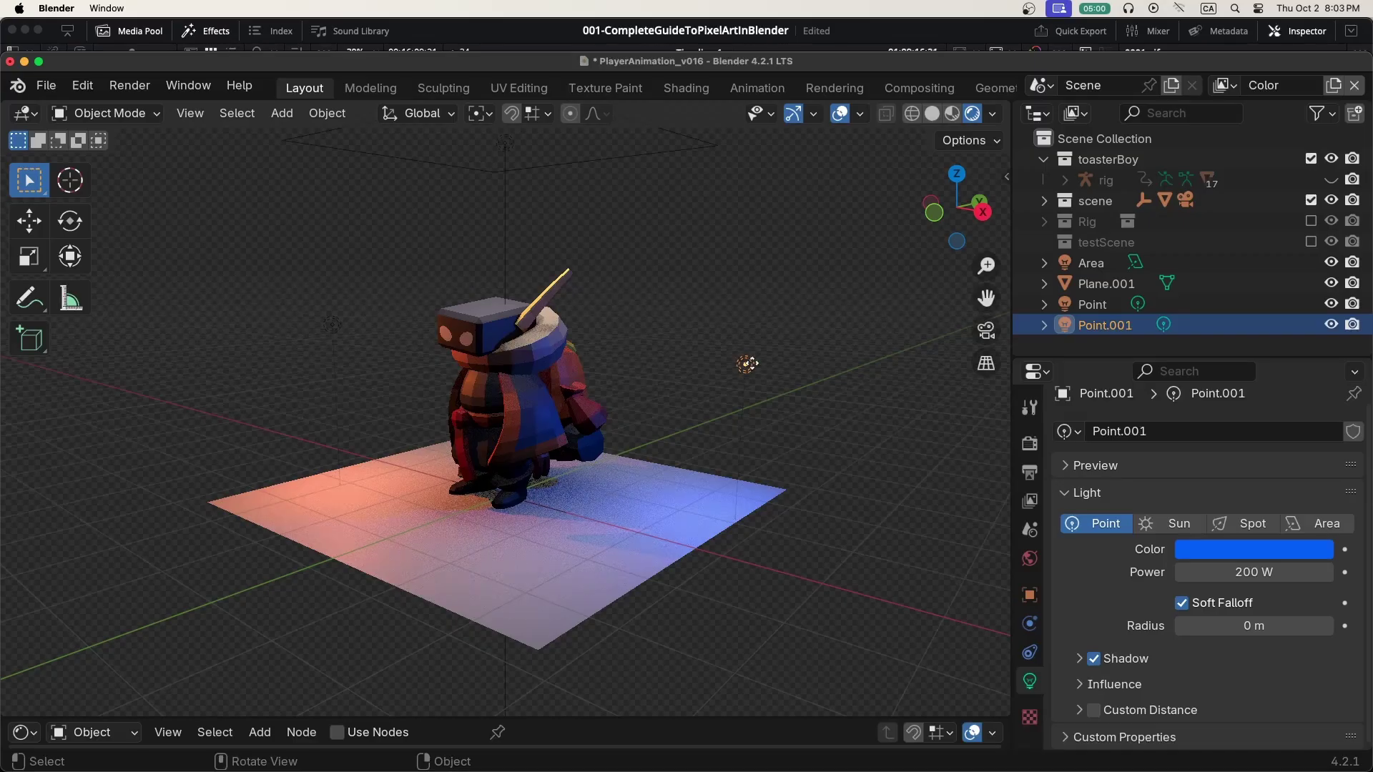
right_click(752, 366)
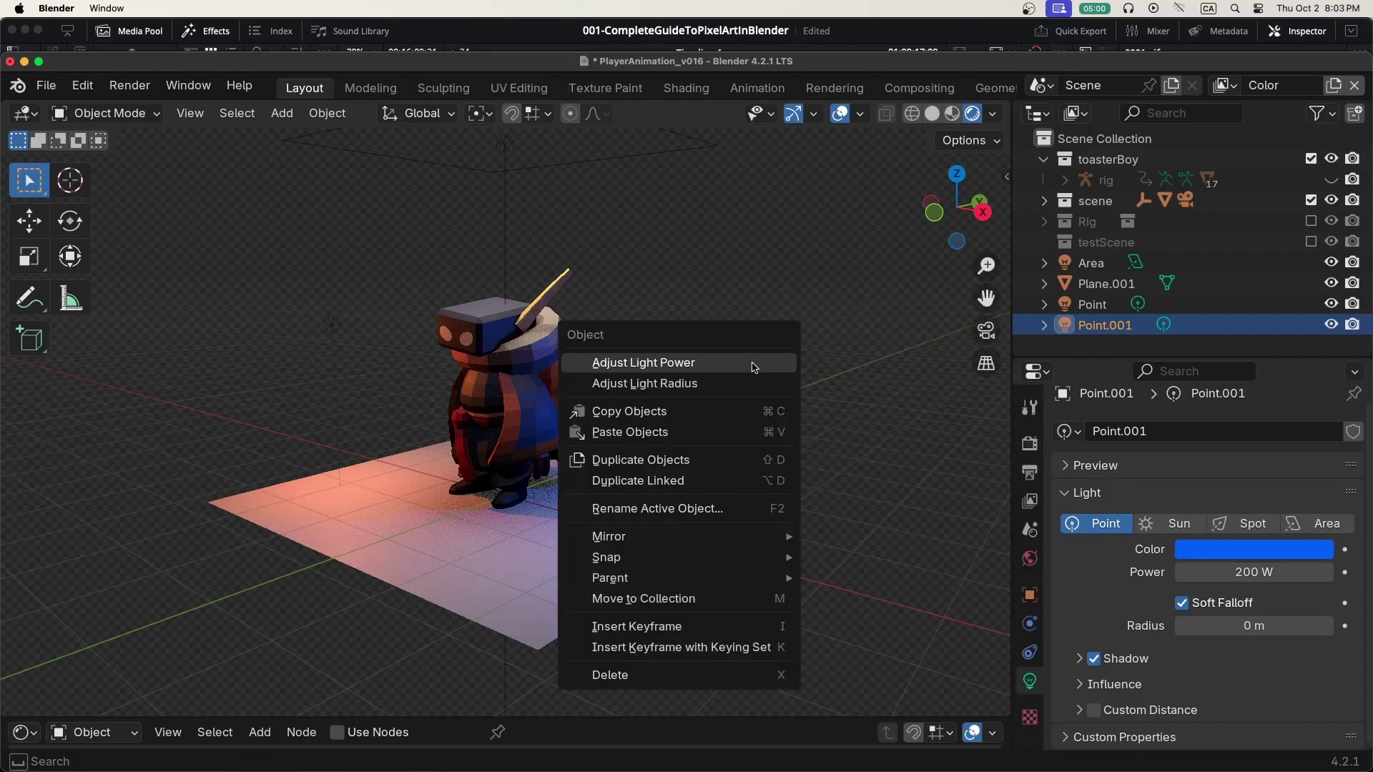
click(694, 676)
click(502, 147)
right_click(503, 147)
click(518, 437)
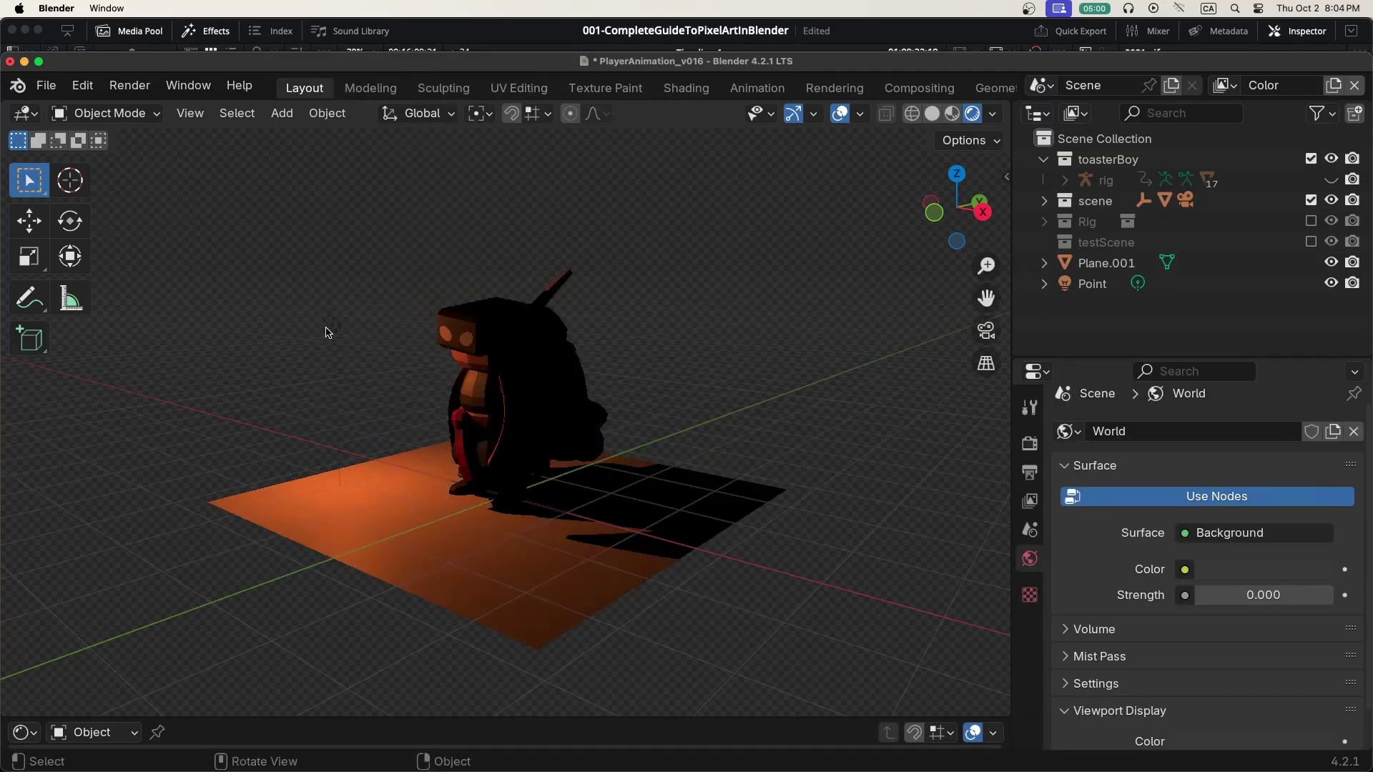
click(328, 328)
right_click(328, 328)
click(324, 437)
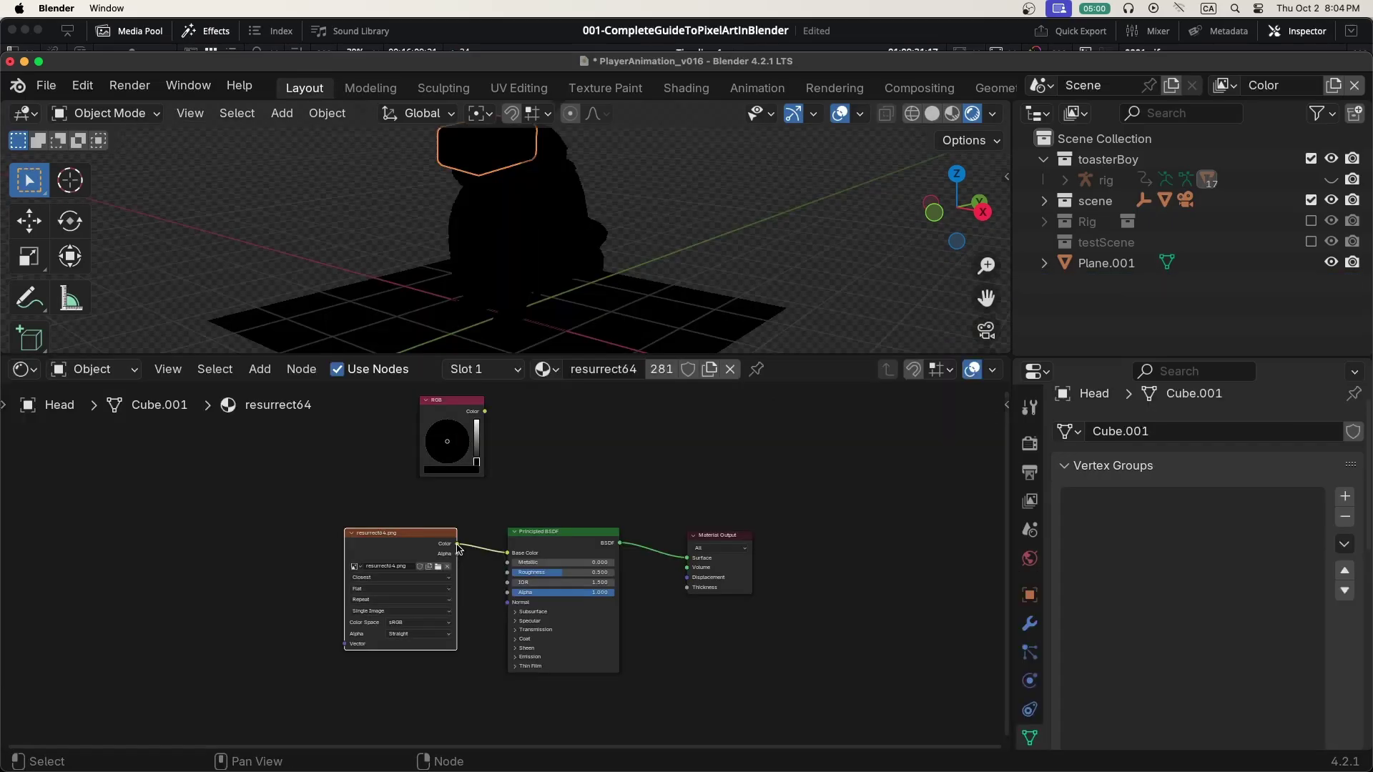
Link the palette texture directly to Material Output and delete the Principled BSDF node
drag(686, 563, 687, 562)
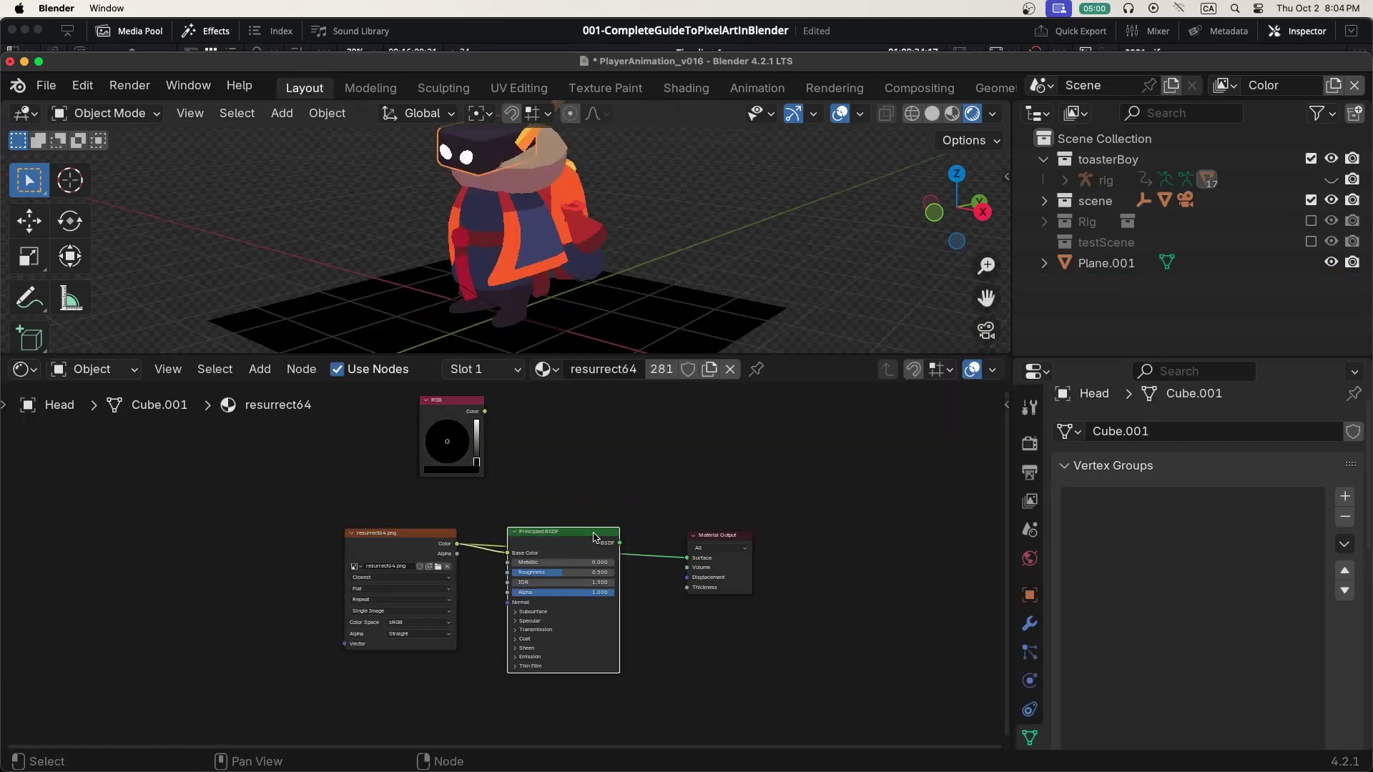
right_click(592, 605)
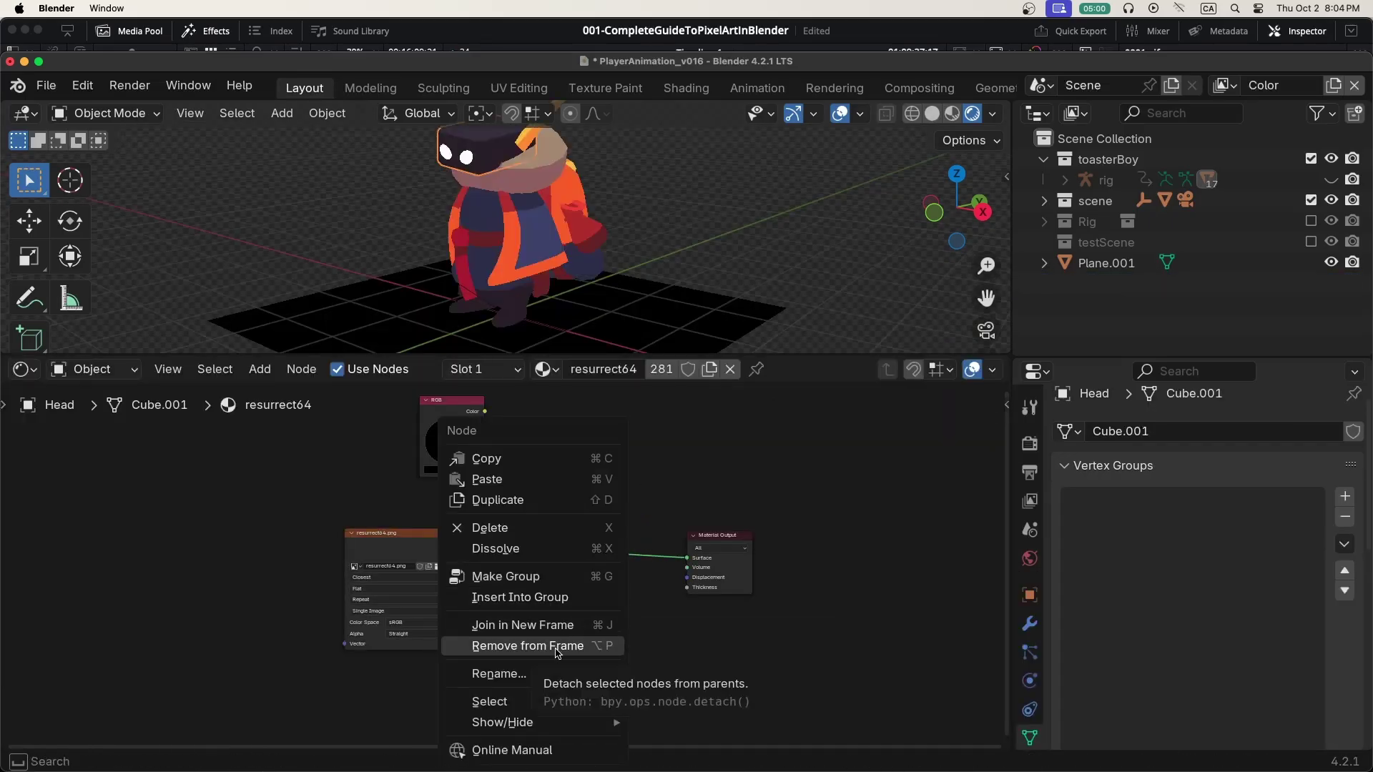
click(500, 529)
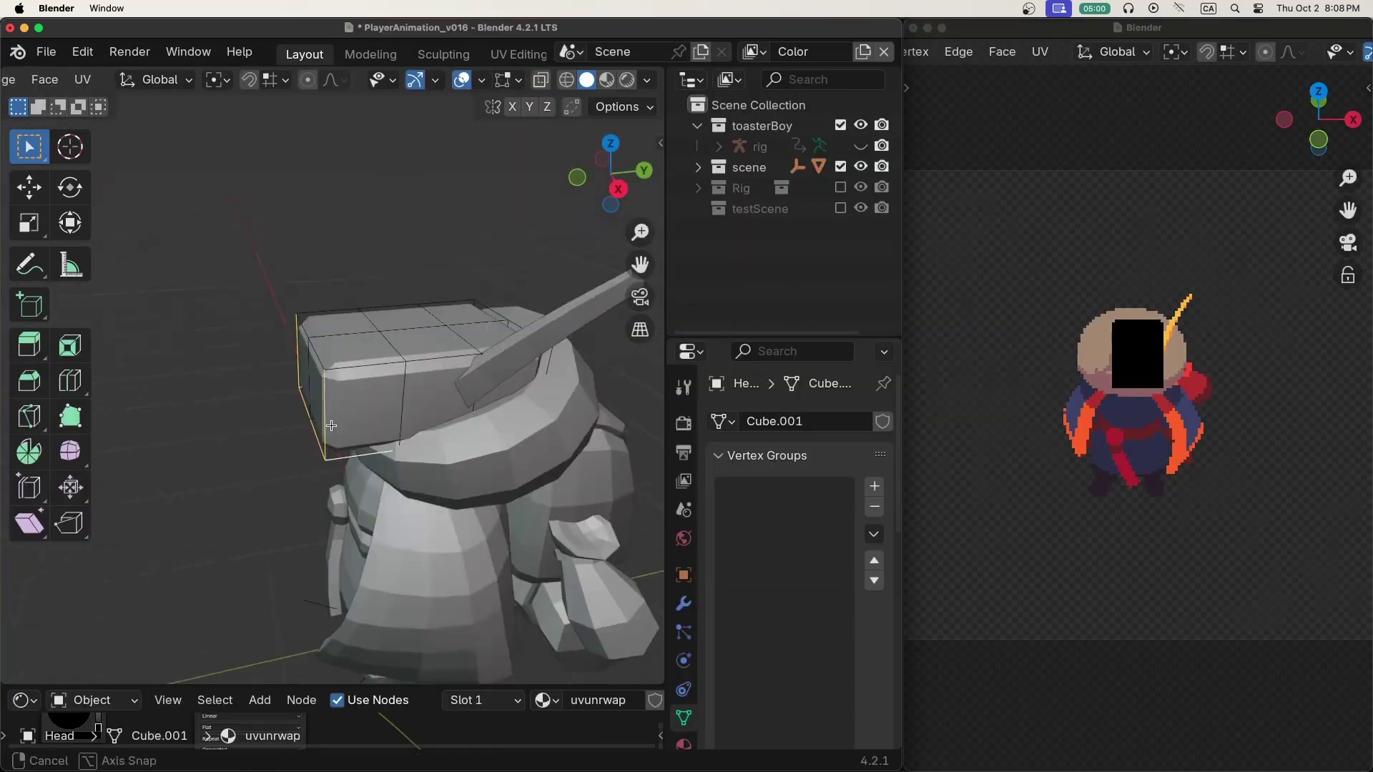
key(ctrl+e)
Mark the head seams and switch to Texture Paint with the head texture image shown below
click(297, 499)
click(24, 701)
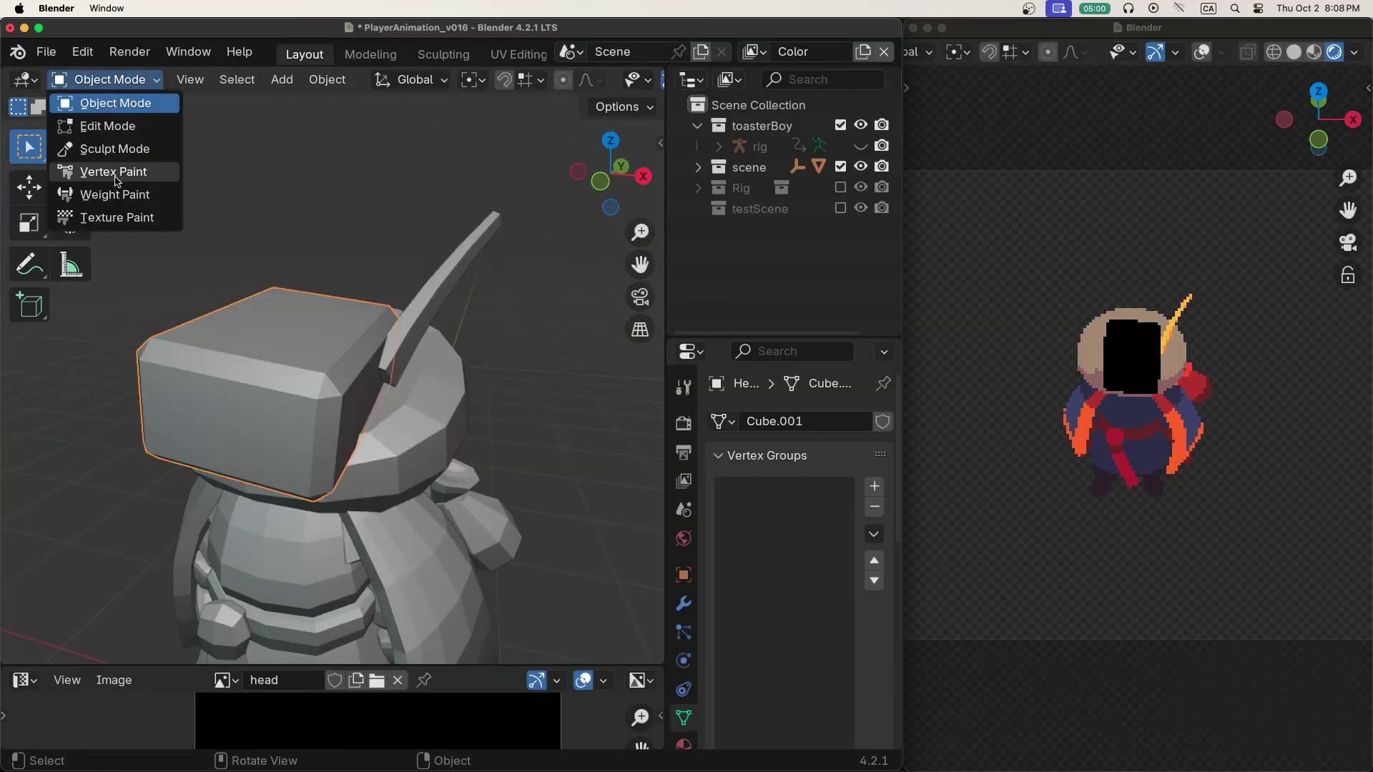
click(107, 211)
click(76, 356)
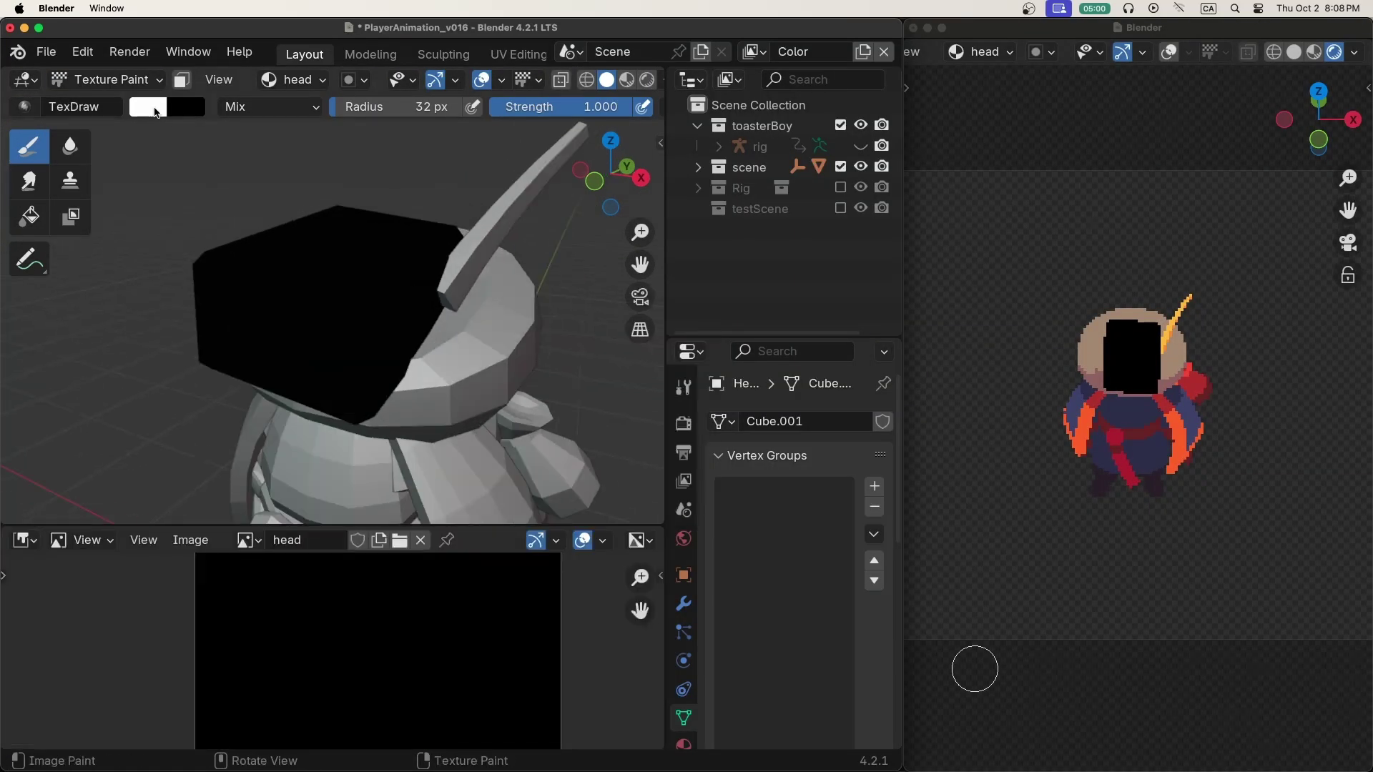
Paint the head's face soft blue and its top edges teal
click(155, 109)
drag(361, 299, 230, 273)
drag(407, 222, 343, 300)
middle_drag(357, 351, 430, 370)
middle_drag(431, 370, 407, 343)
click(148, 107)
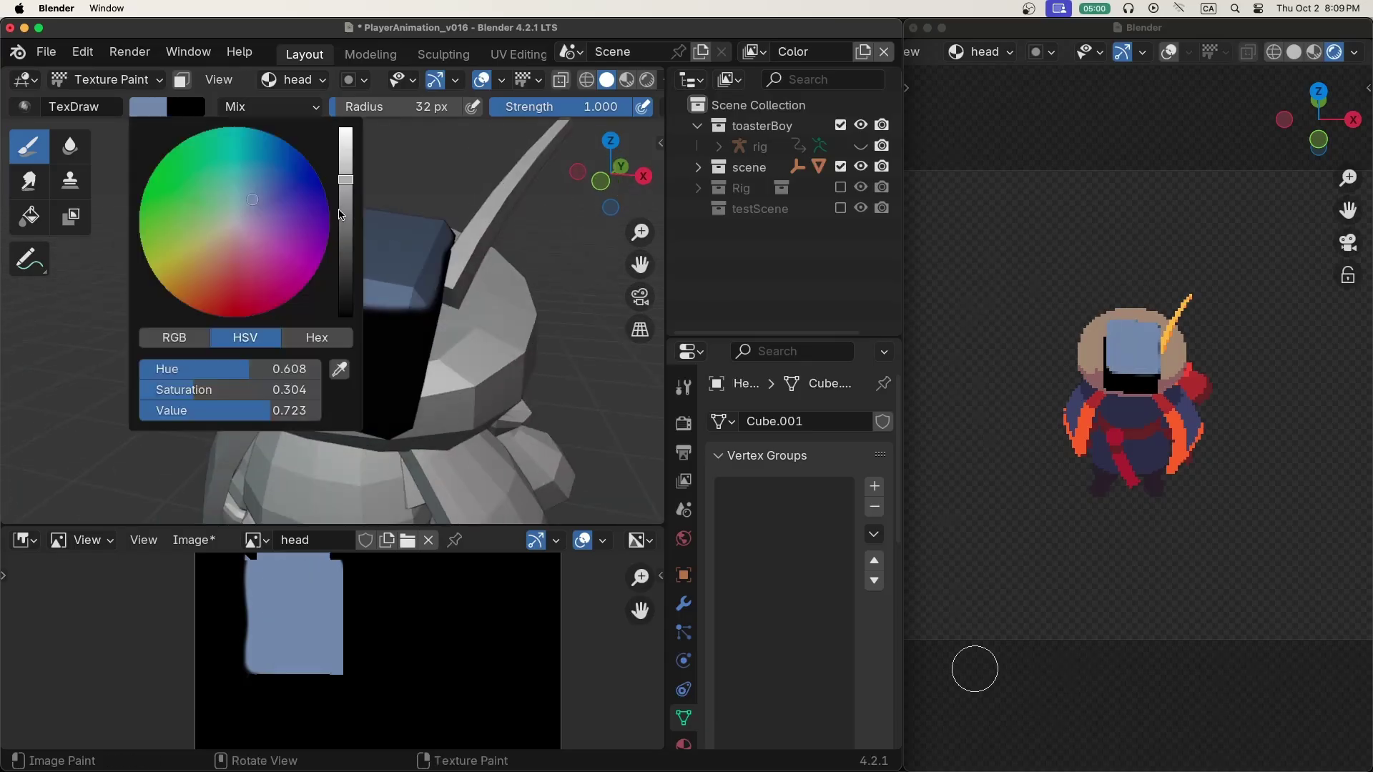
Paint two large pale blue eyes, then add a short red stroke on the head
click(228, 190)
drag(197, 278, 418, 308)
click(148, 106)
click(239, 214)
drag(275, 252, 246, 250)
drag(394, 257, 334, 294)
drag(336, 291, 409, 266)
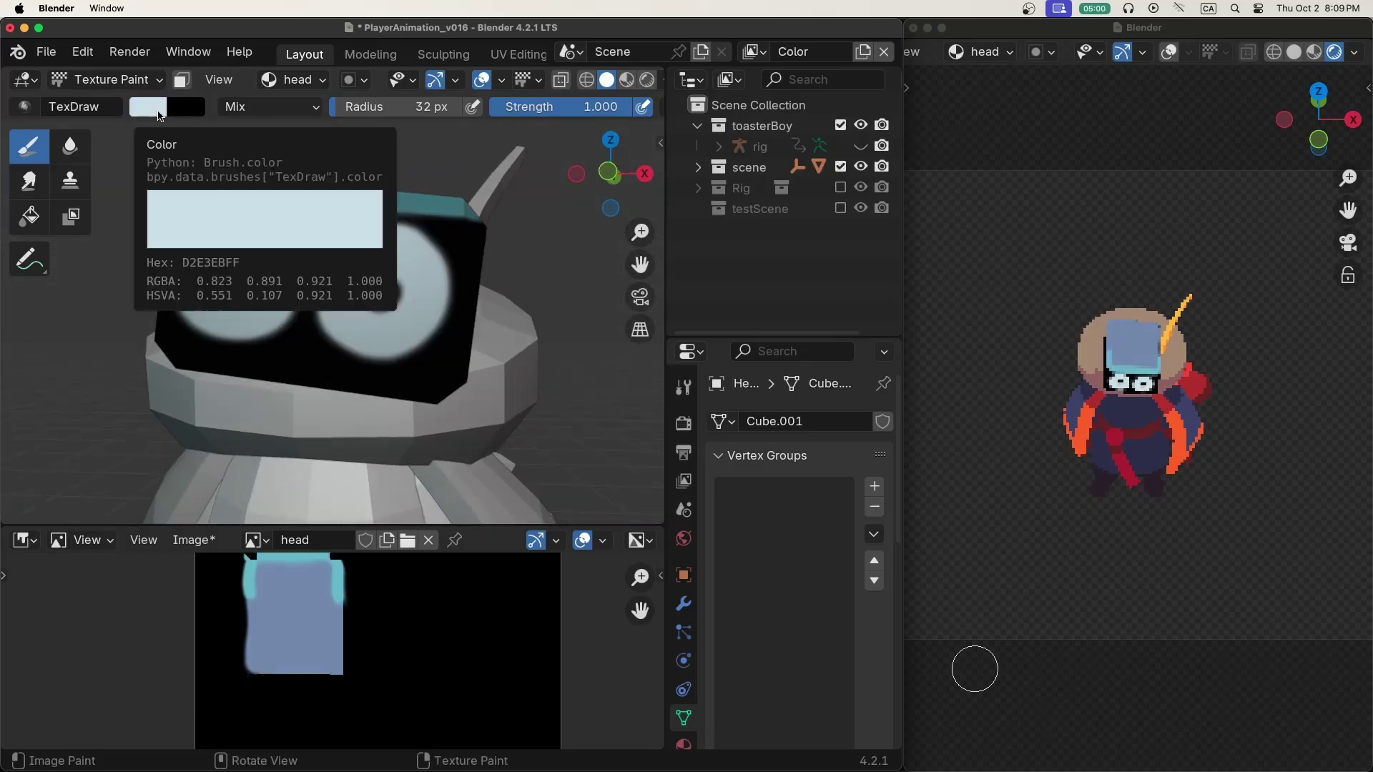
click(148, 106)
drag(379, 349, 359, 360)
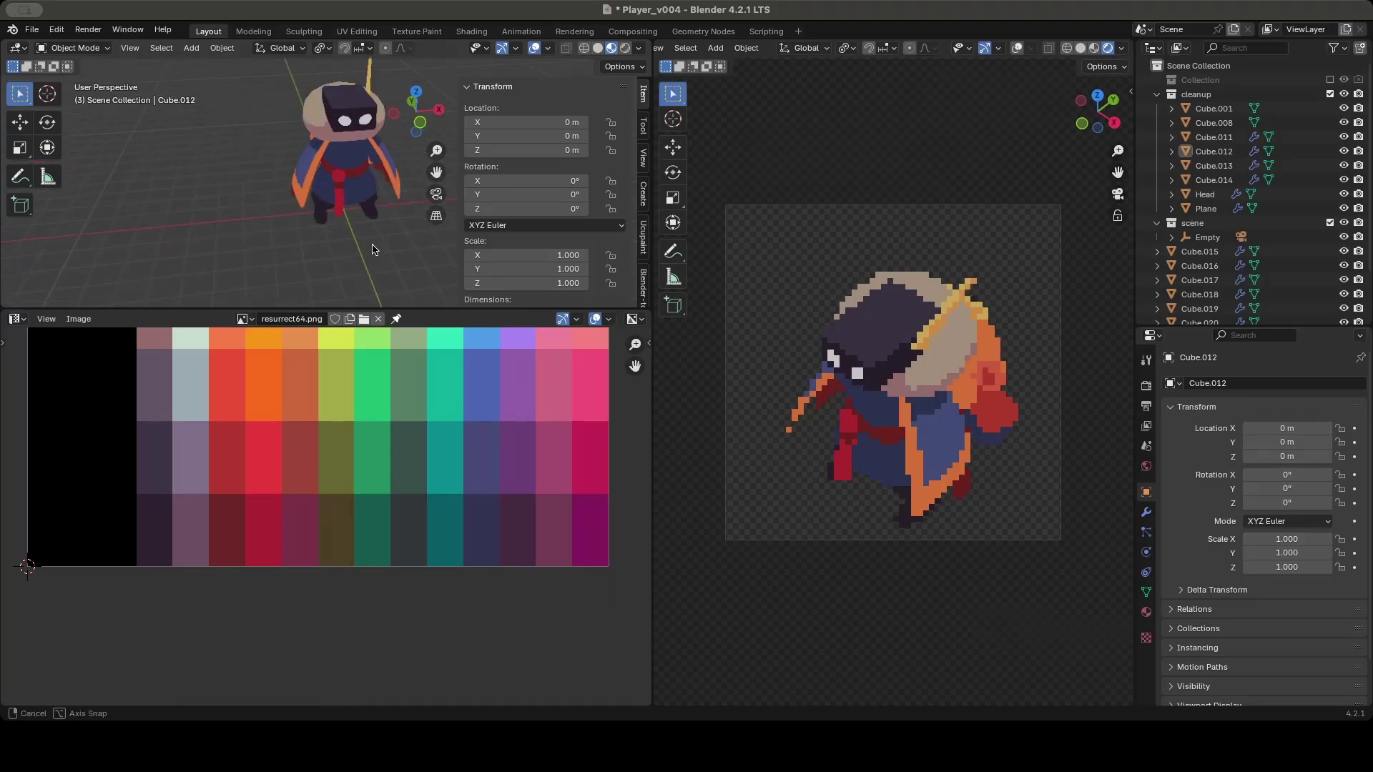
Select the whole pyramid piece and rotate its UV island onto a palette colour
middle_drag(308, 215, 326, 205)
scroll(327, 205, up, 3)
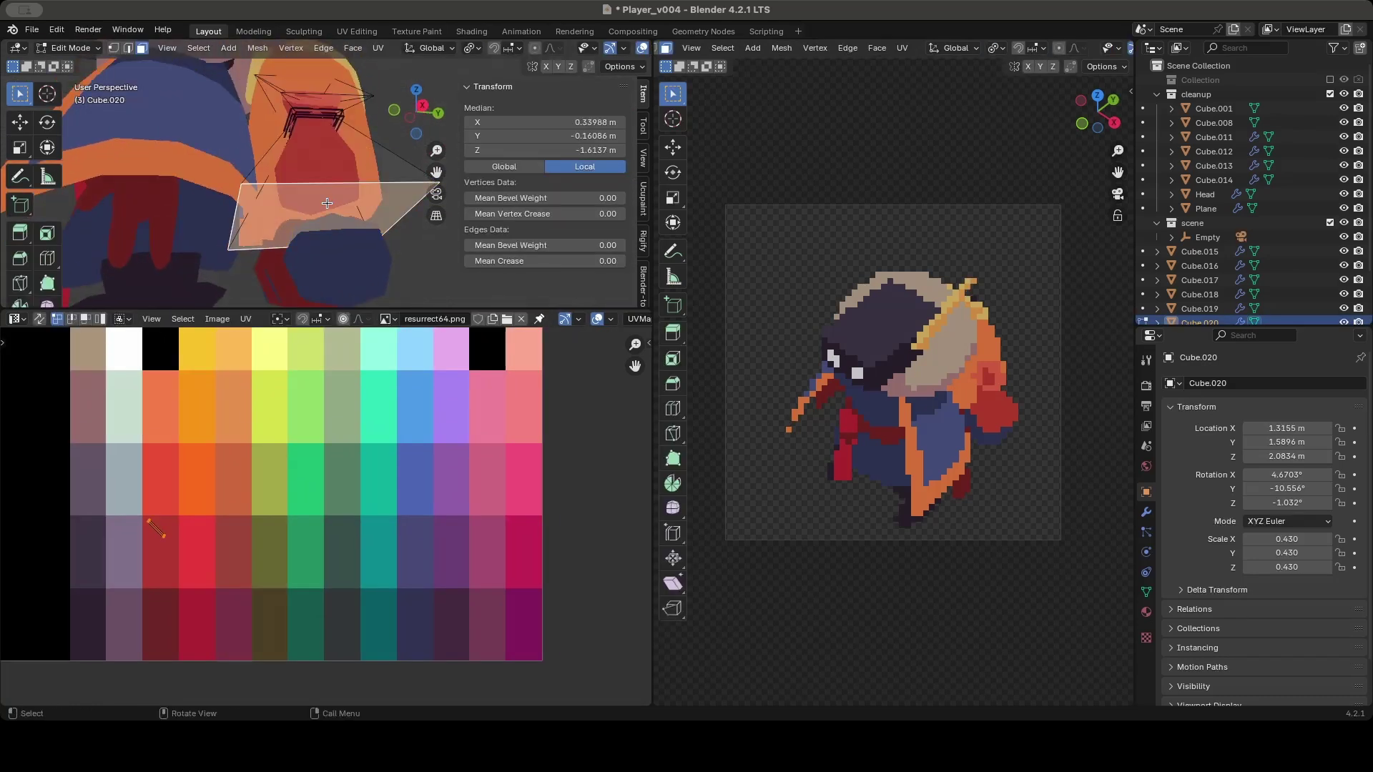
click(308, 207)
middle_drag(272, 214, 244, 211)
key(ctrl+l)
key(r)
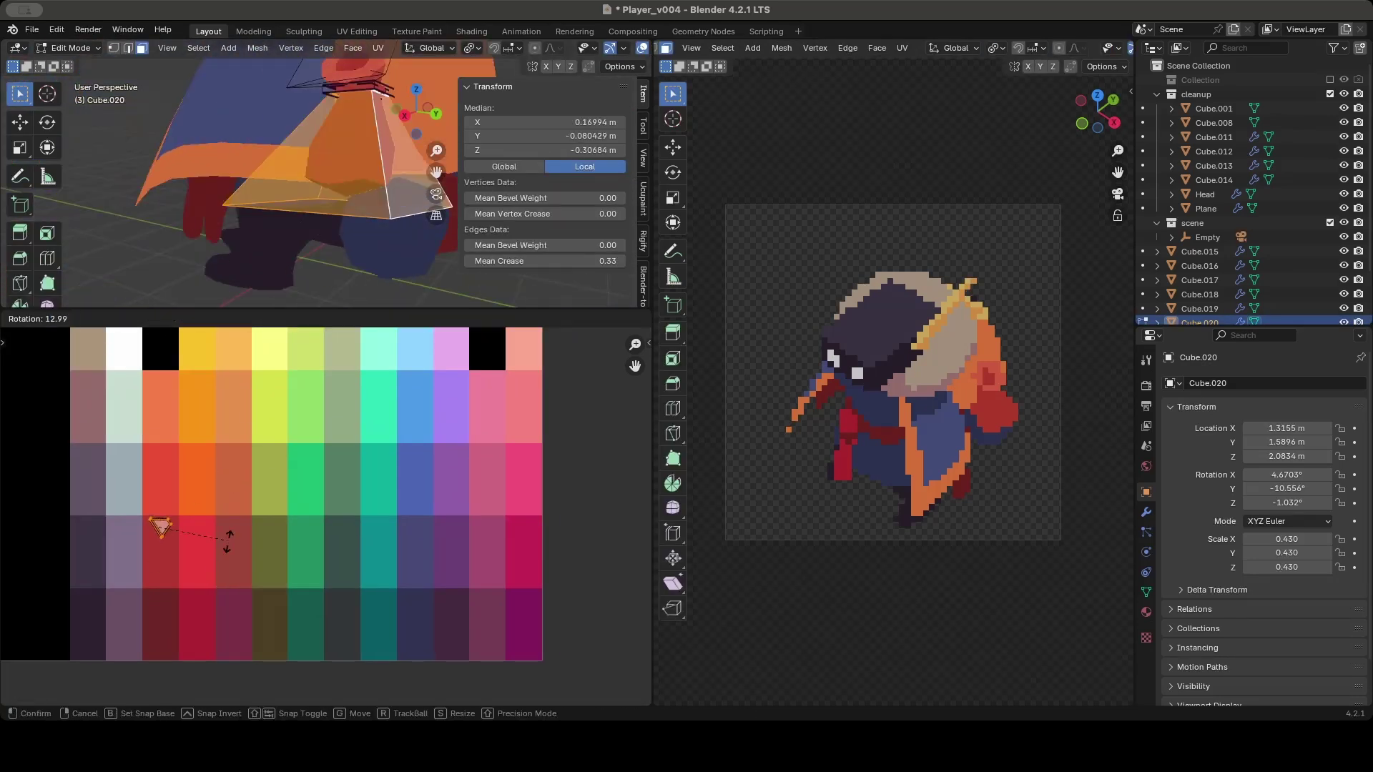
click(223, 529)
Move Cube.016's UV island onto the orange cell of the resurrect64 palette
scroll(301, 268, down, 3)
key(Tab)
click(336, 165)
key(Tab)
scroll(239, 450, up, 2)
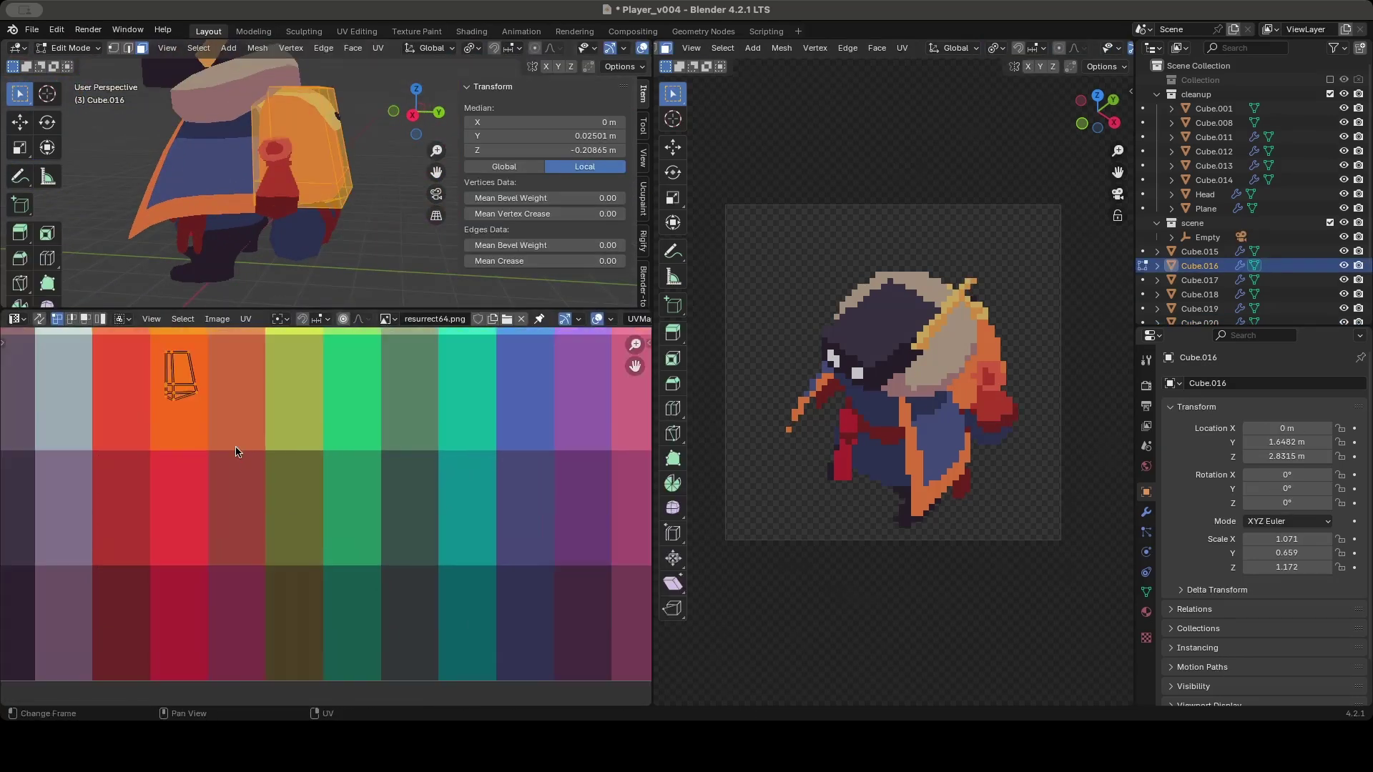
middle_drag(193, 150, 242, 147)
key(g)
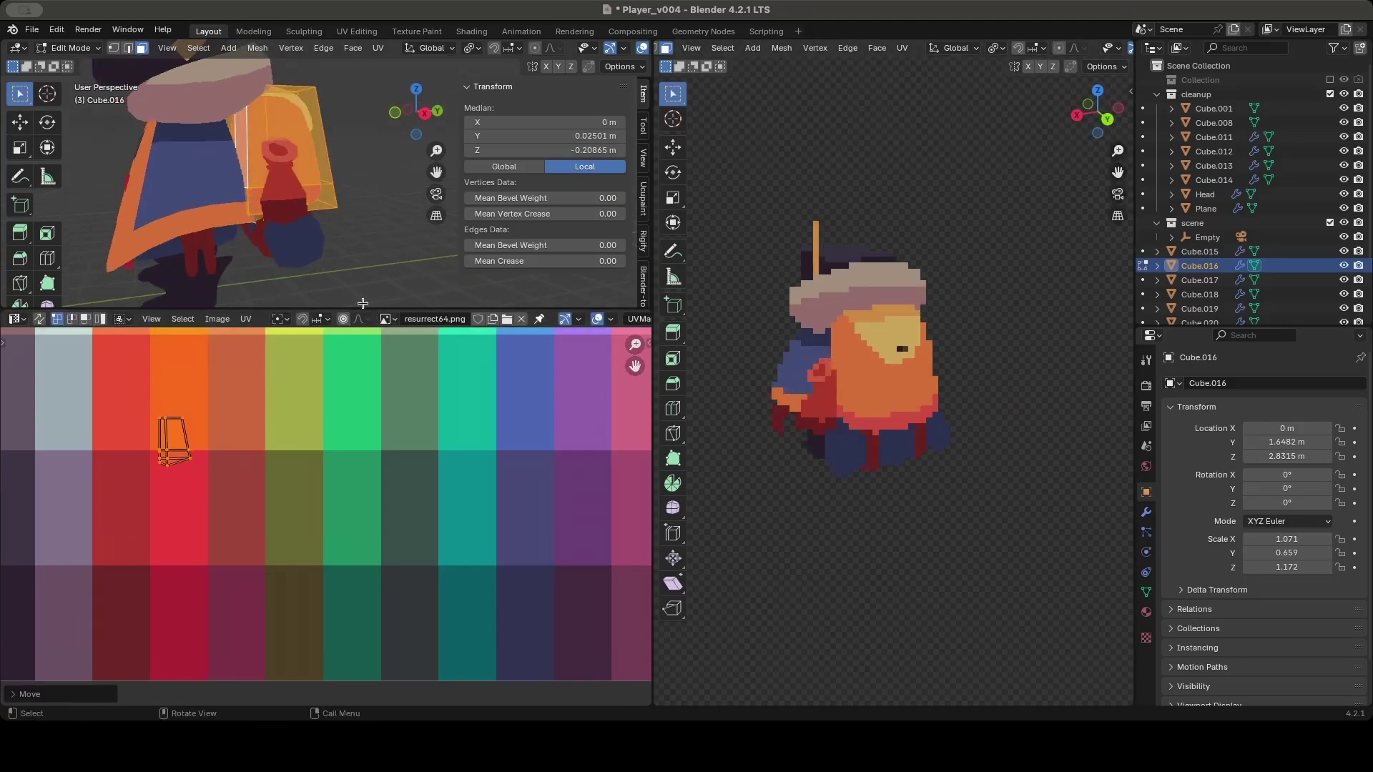
click(264, 374)
middle_drag(805, 365, 911, 368)
key(g)
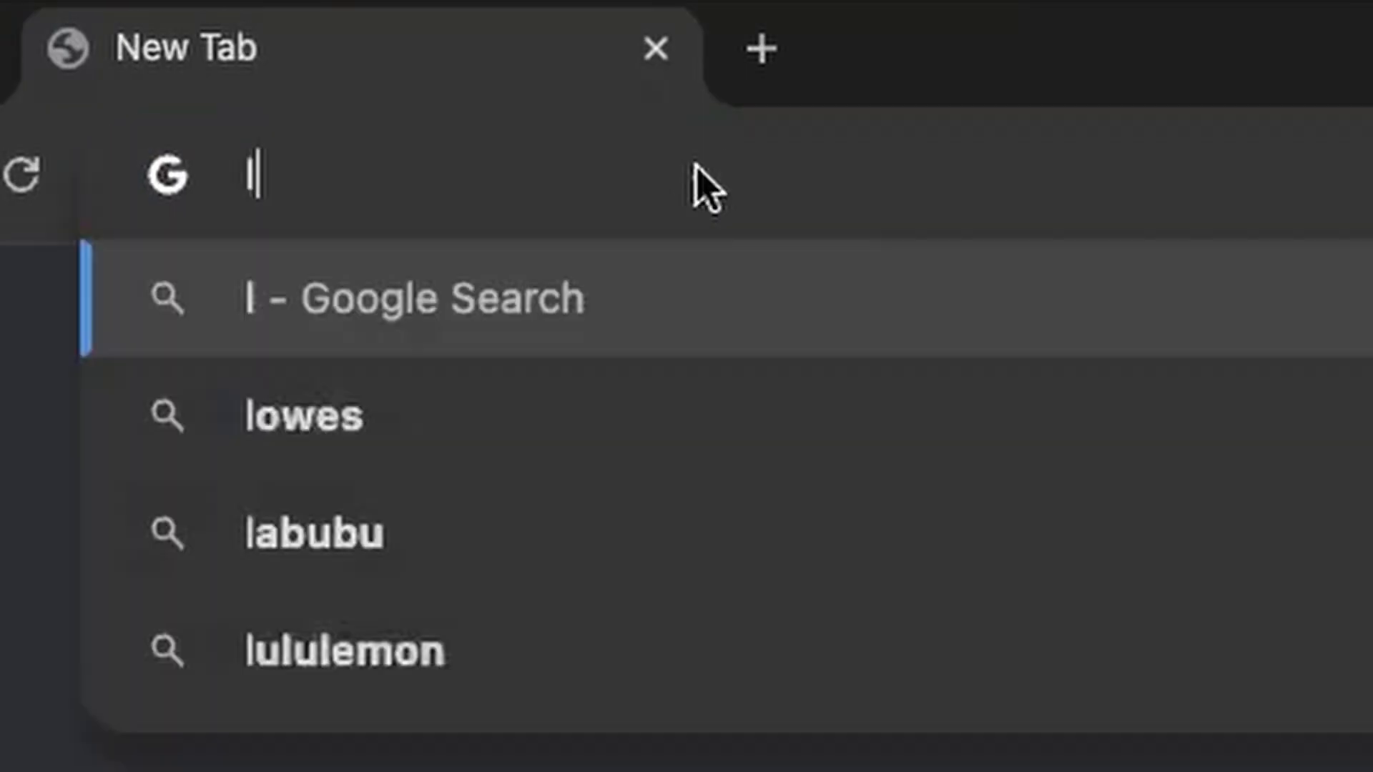
Load lospec.com and open the RESURRECT 64 page from the Palette List
text(ospe)
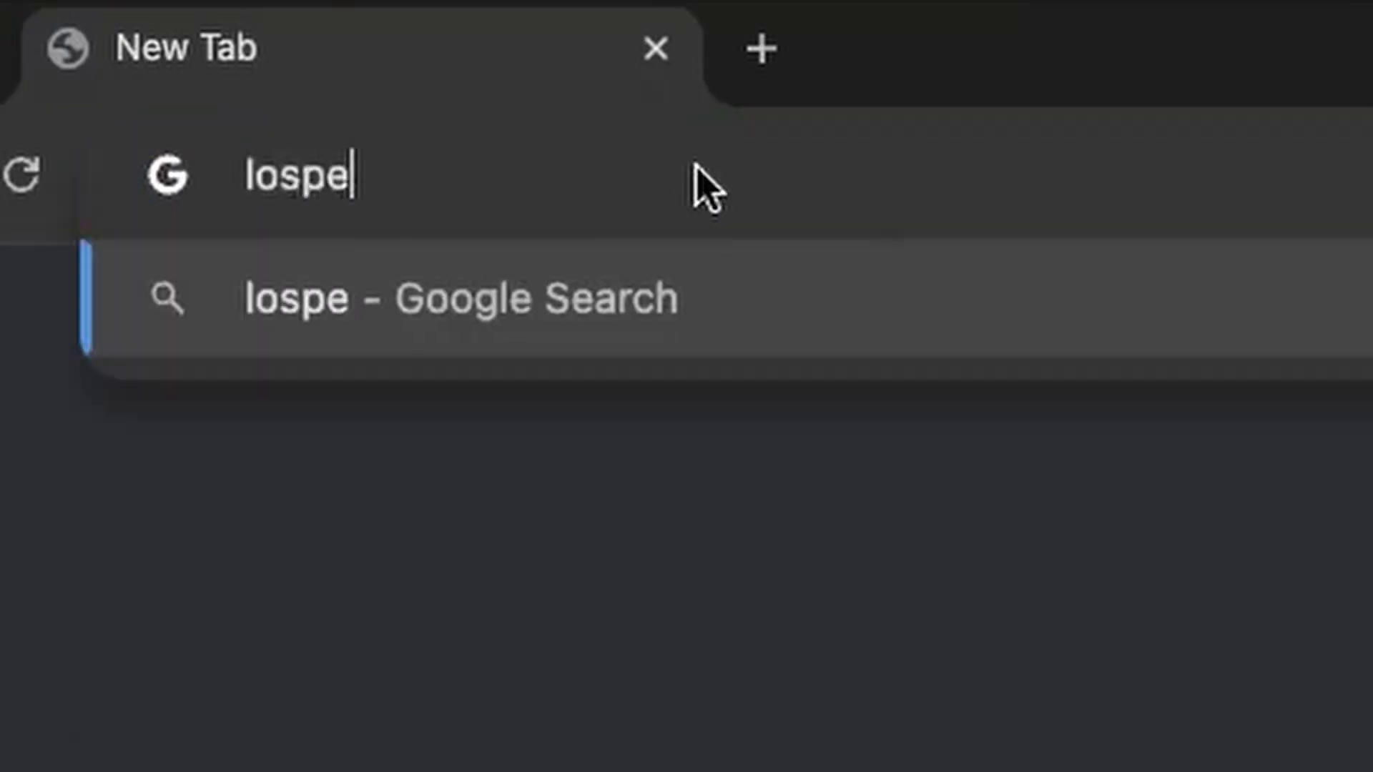
text(c.com)
key(Return)
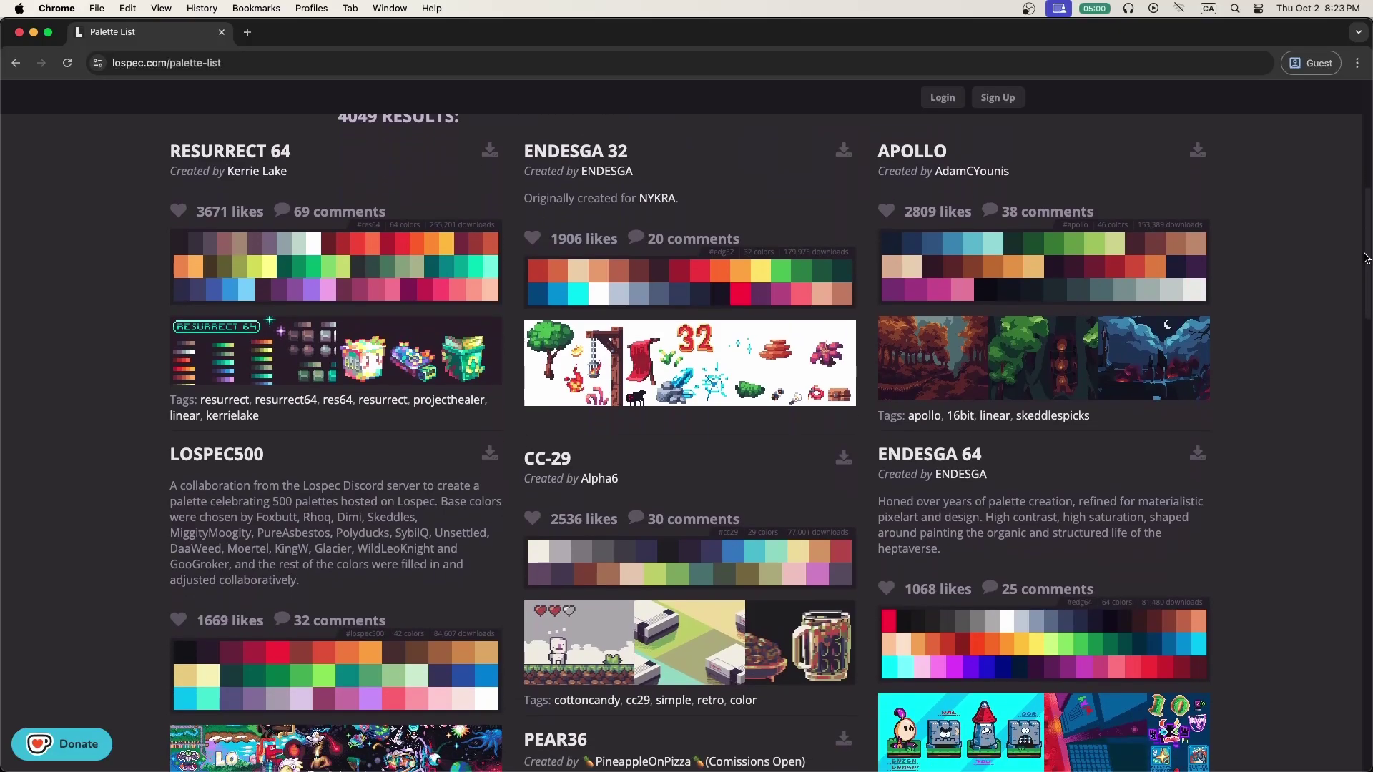
scroll(1362, 338, down, 6)
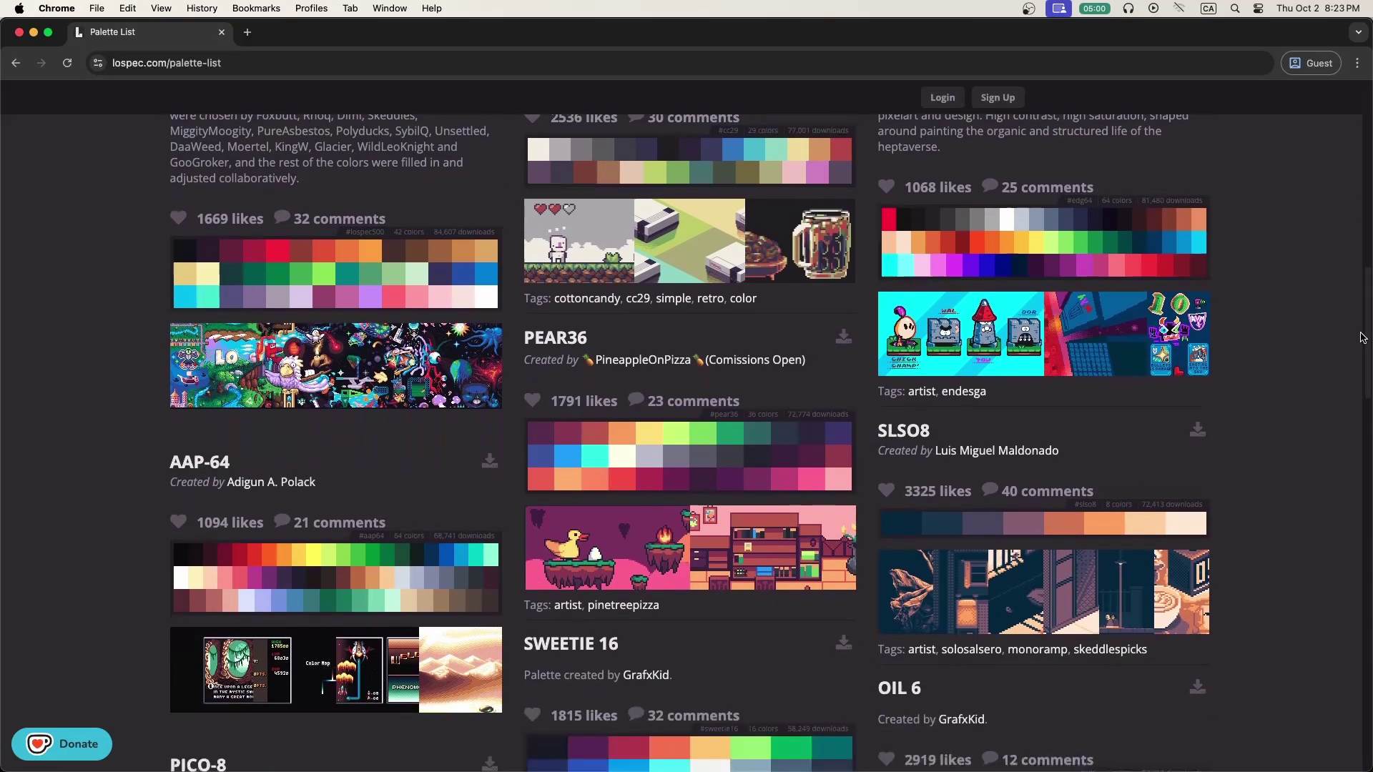
drag(1362, 338, 1370, 500)
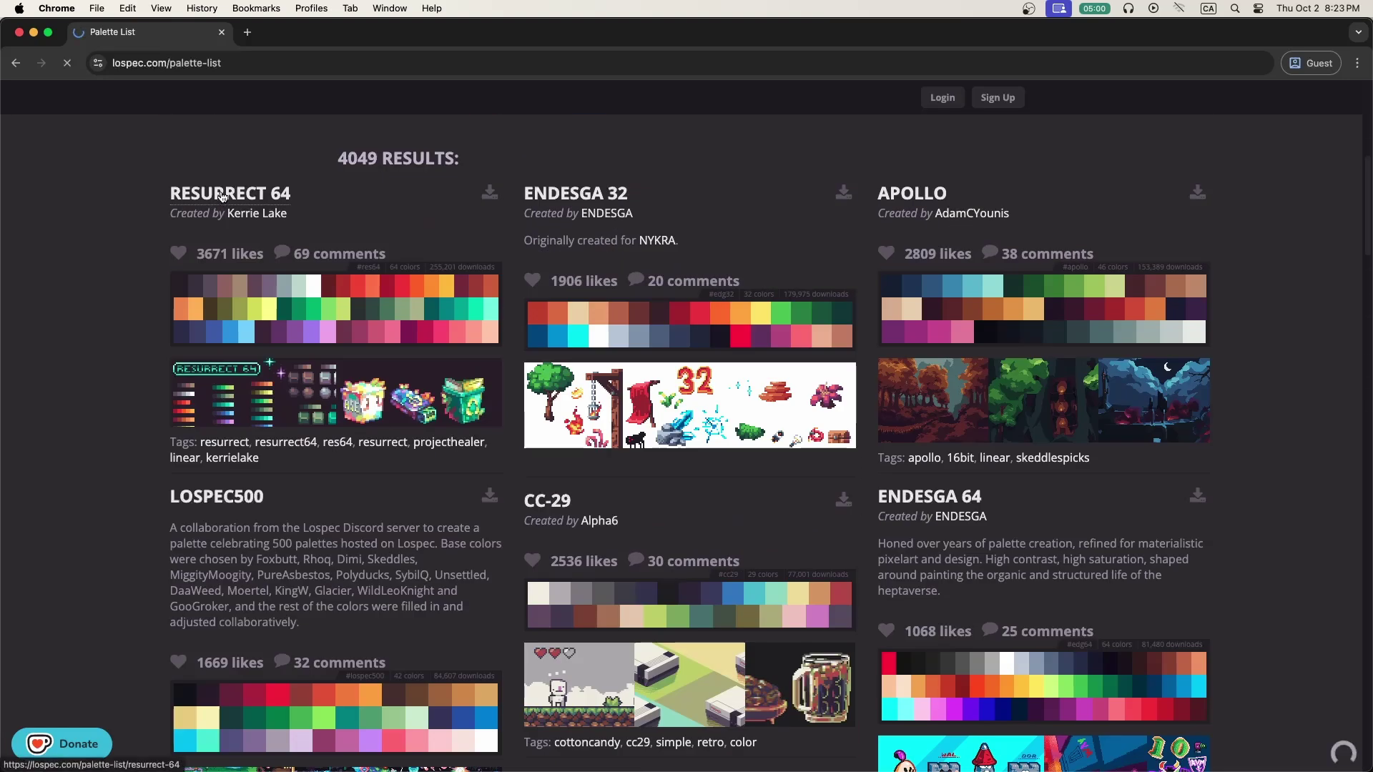
click(222, 195)
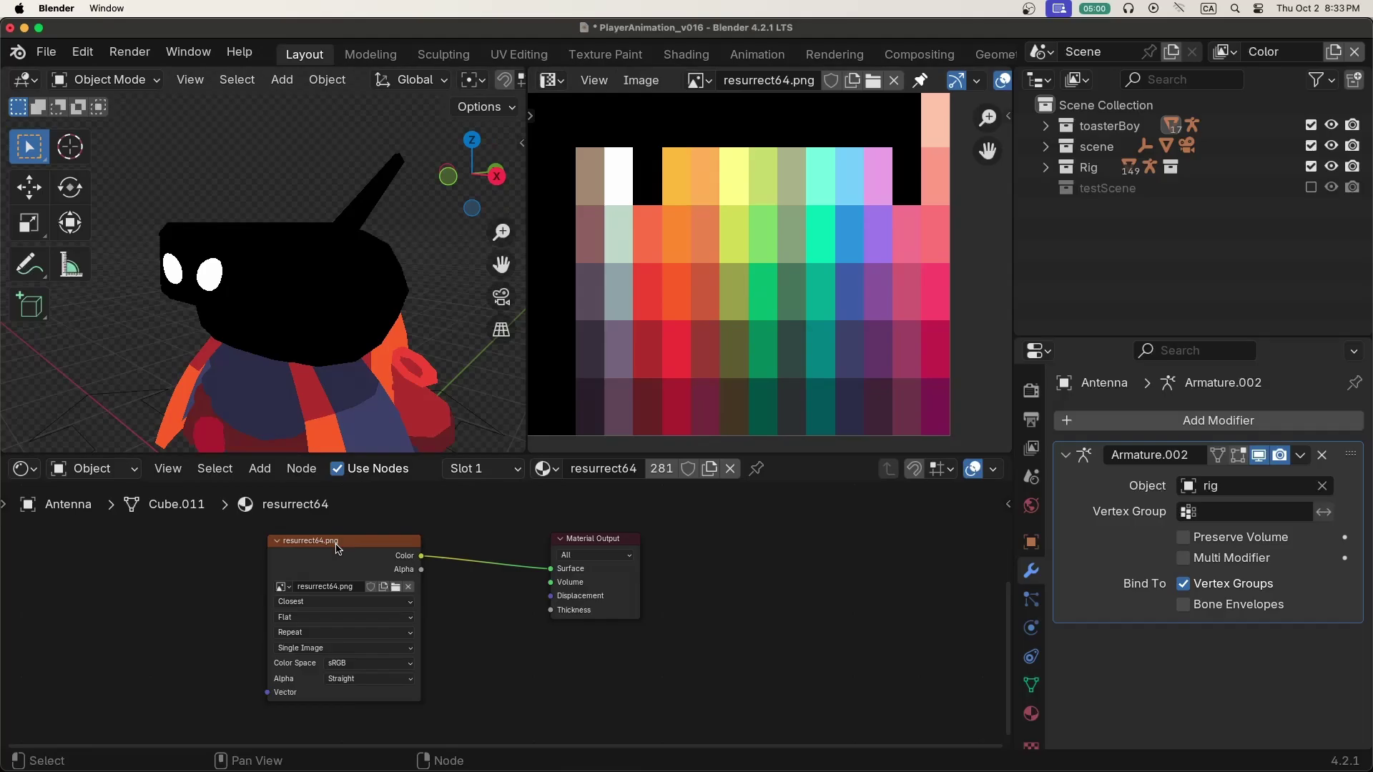
Frame the Head mesh from the front and project its UVs from view
drag(346, 541, 363, 550)
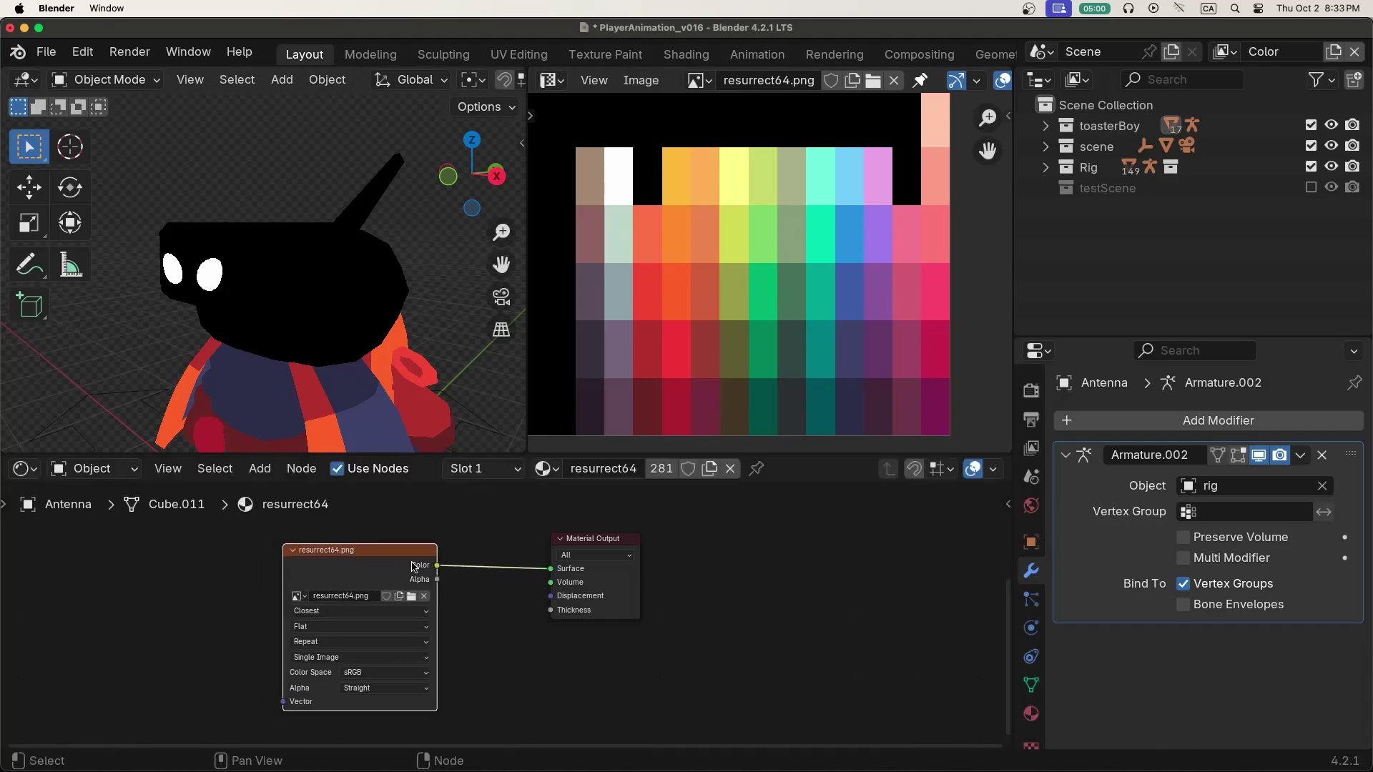
click(293, 266)
key(KP_Decimal)
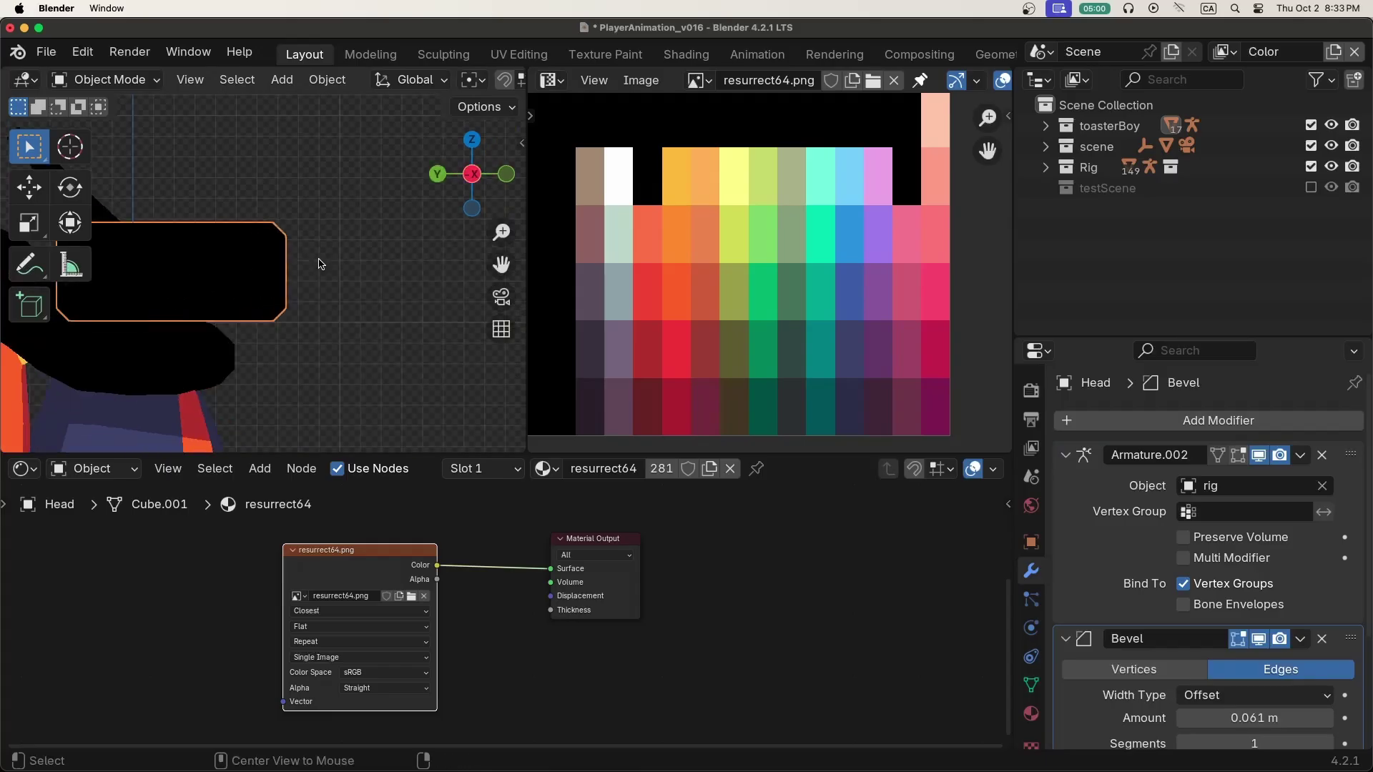
key(KP_1)
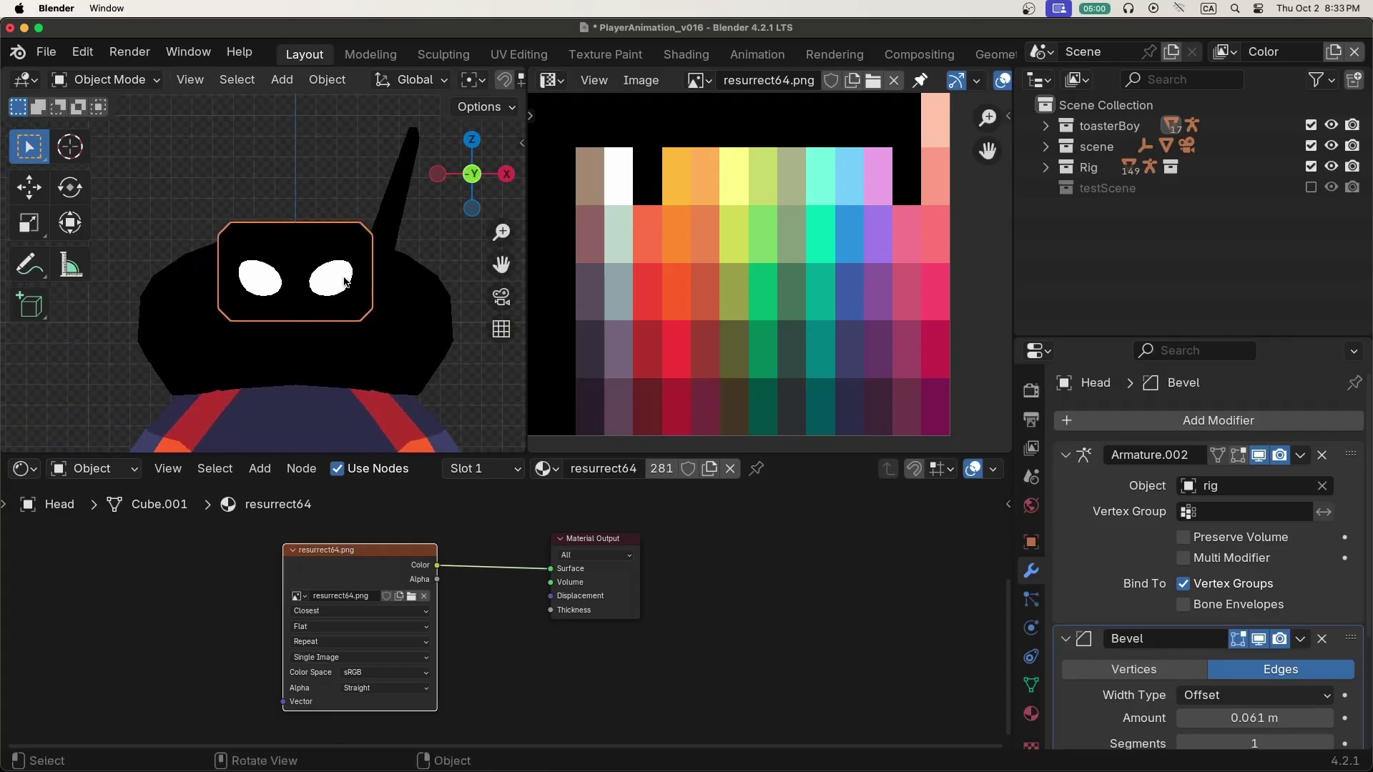
key(Tab)
key(u)
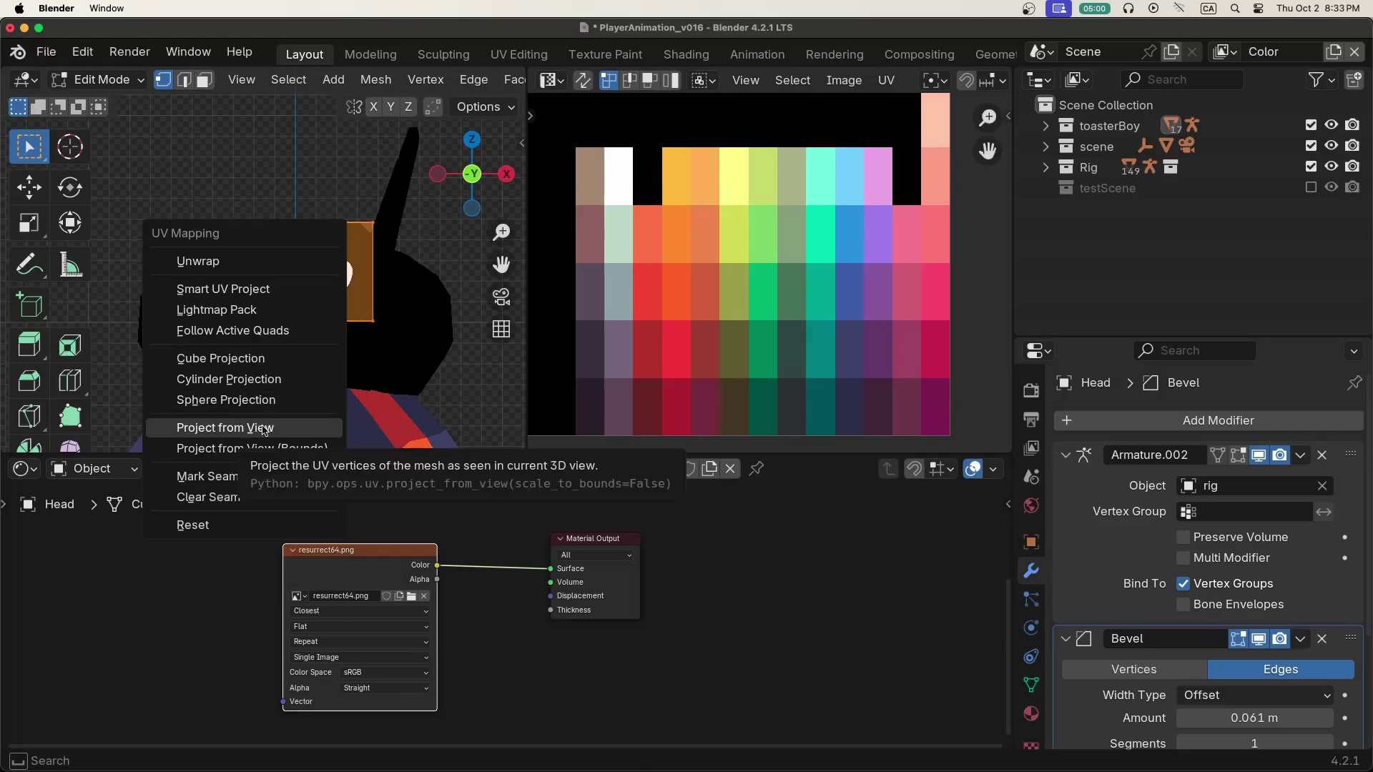
click(225, 427)
Shrink and move the head's UVs into the dark purple palette cell
key(g)
key(s)
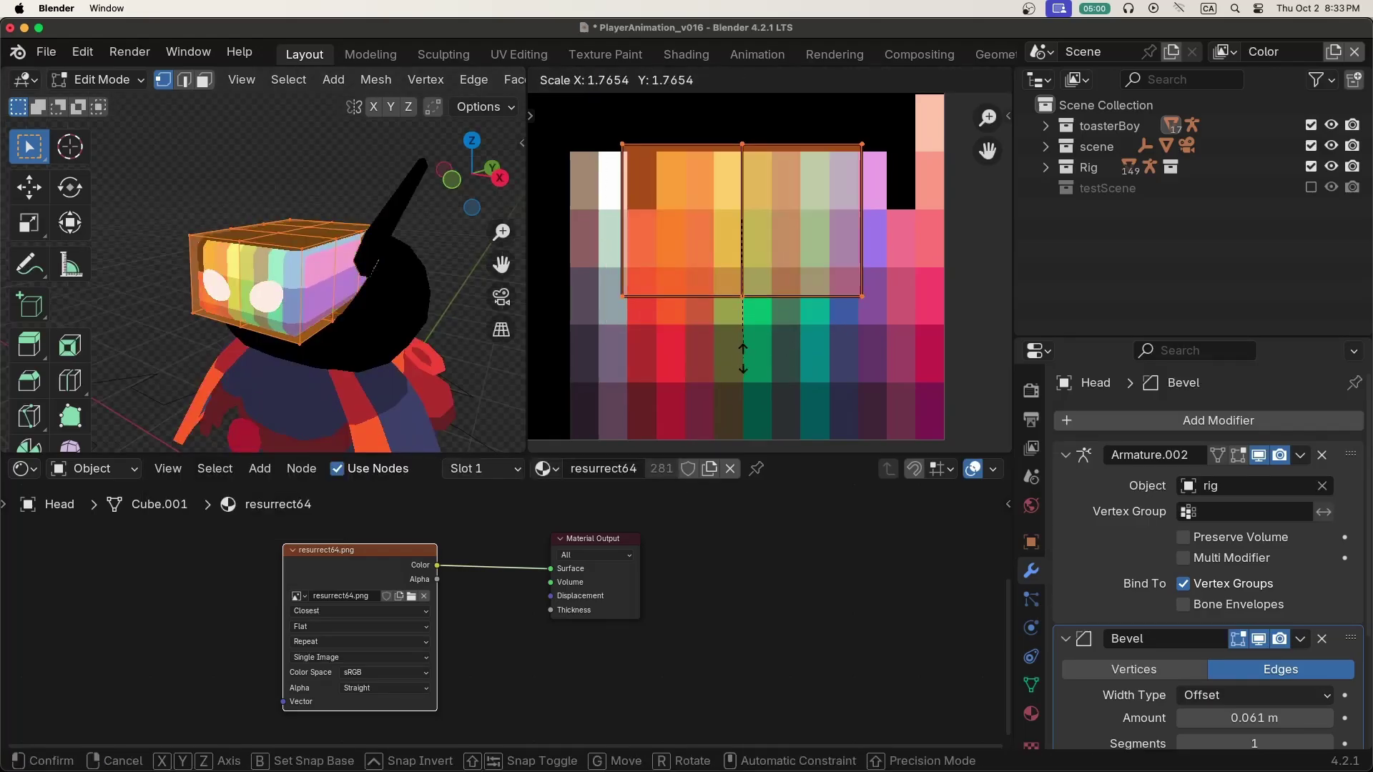
click(728, 248)
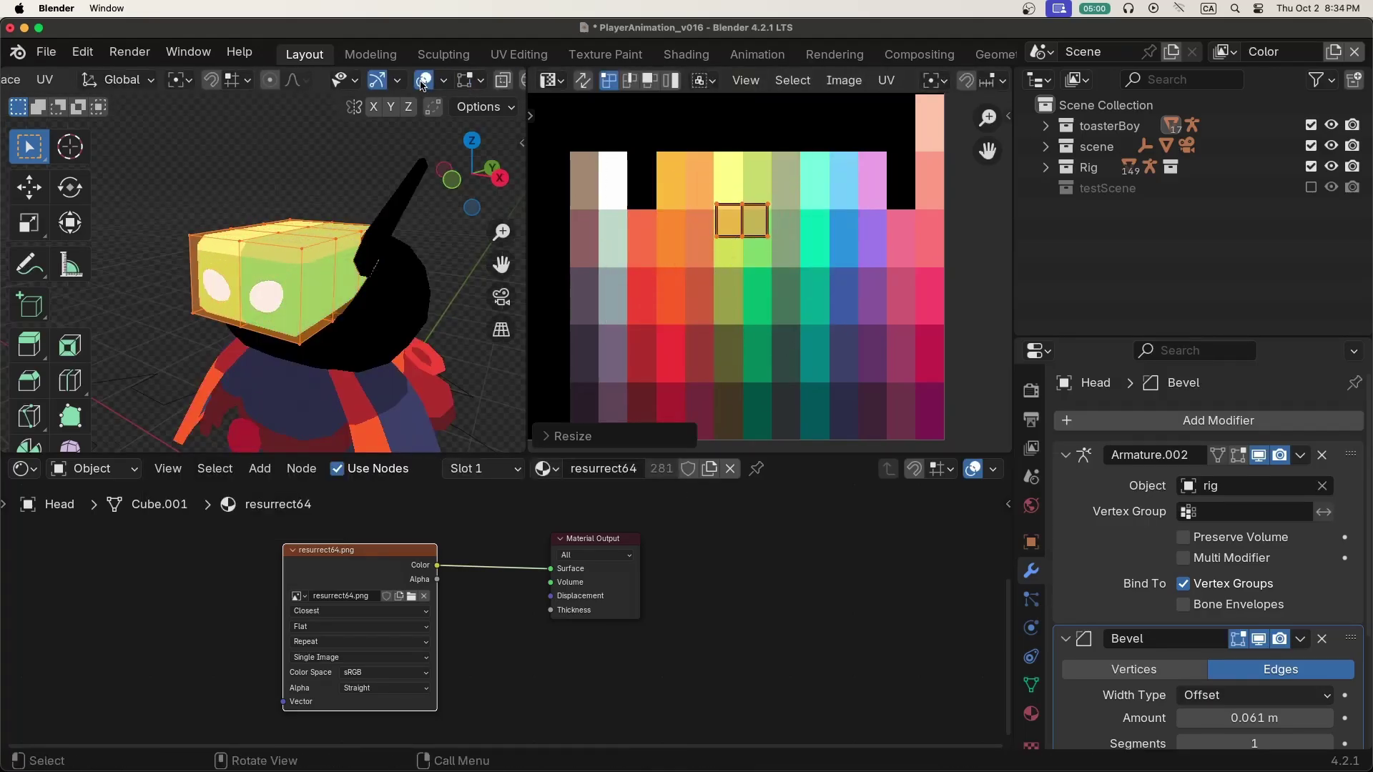
key(g)
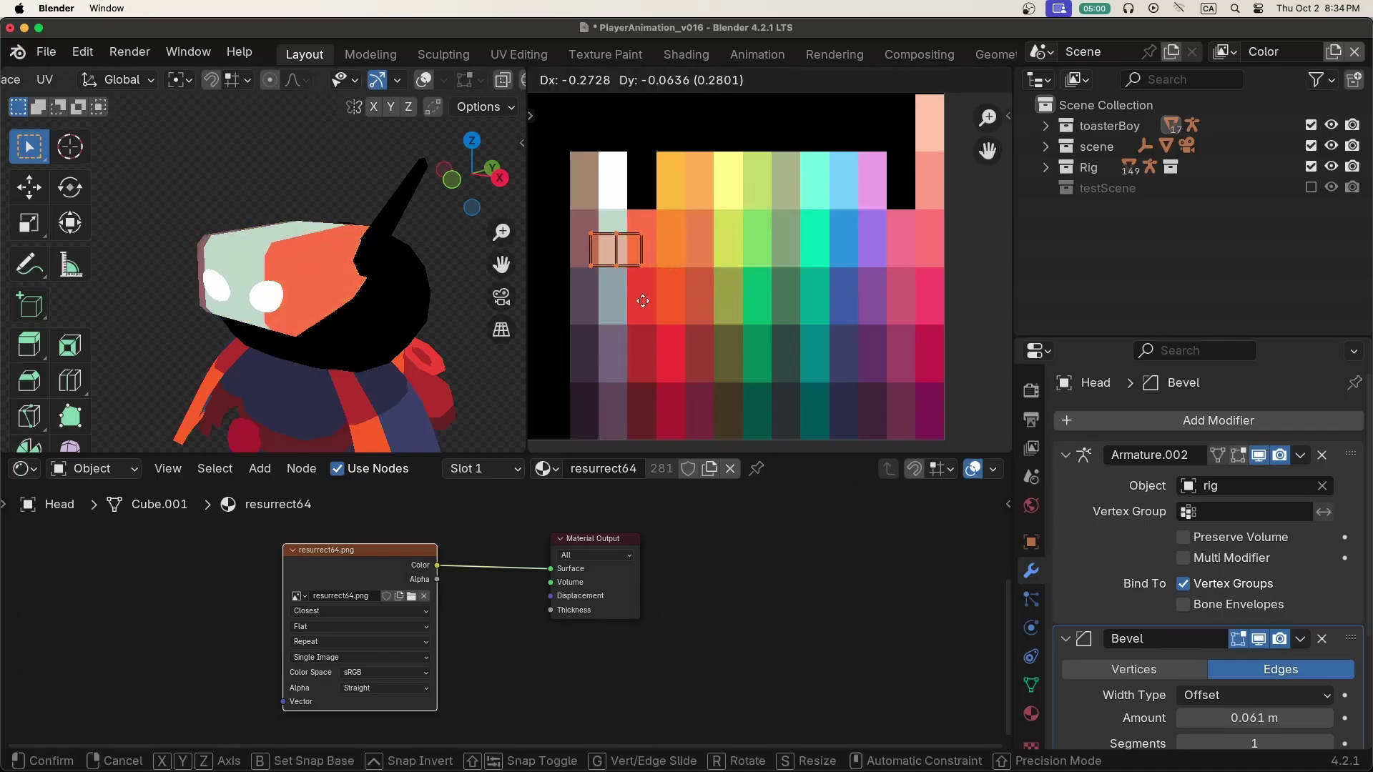
click(616, 396)
key(s)
click(613, 354)
key(g)
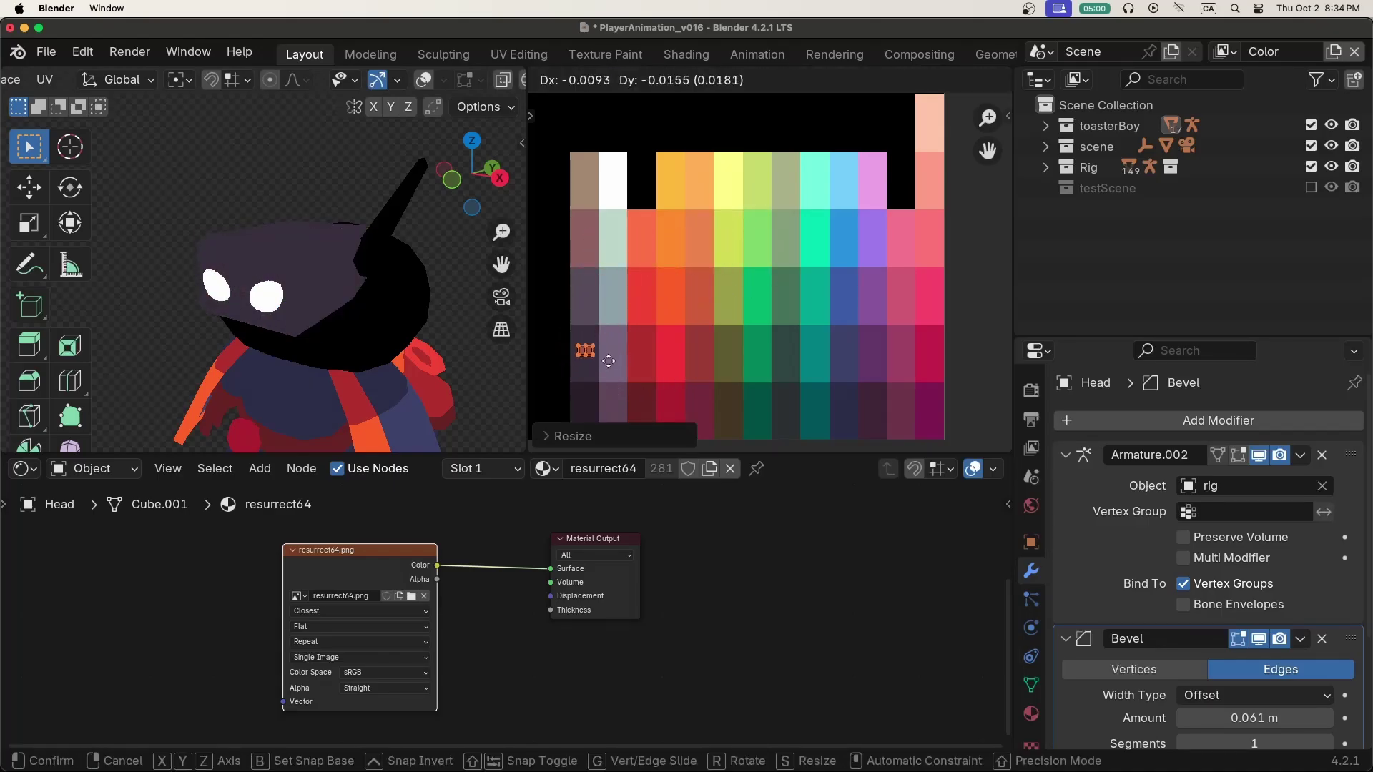
click(609, 362)
Move the UVs of the head's two top faces upward on the palette
shift+click(307, 221)
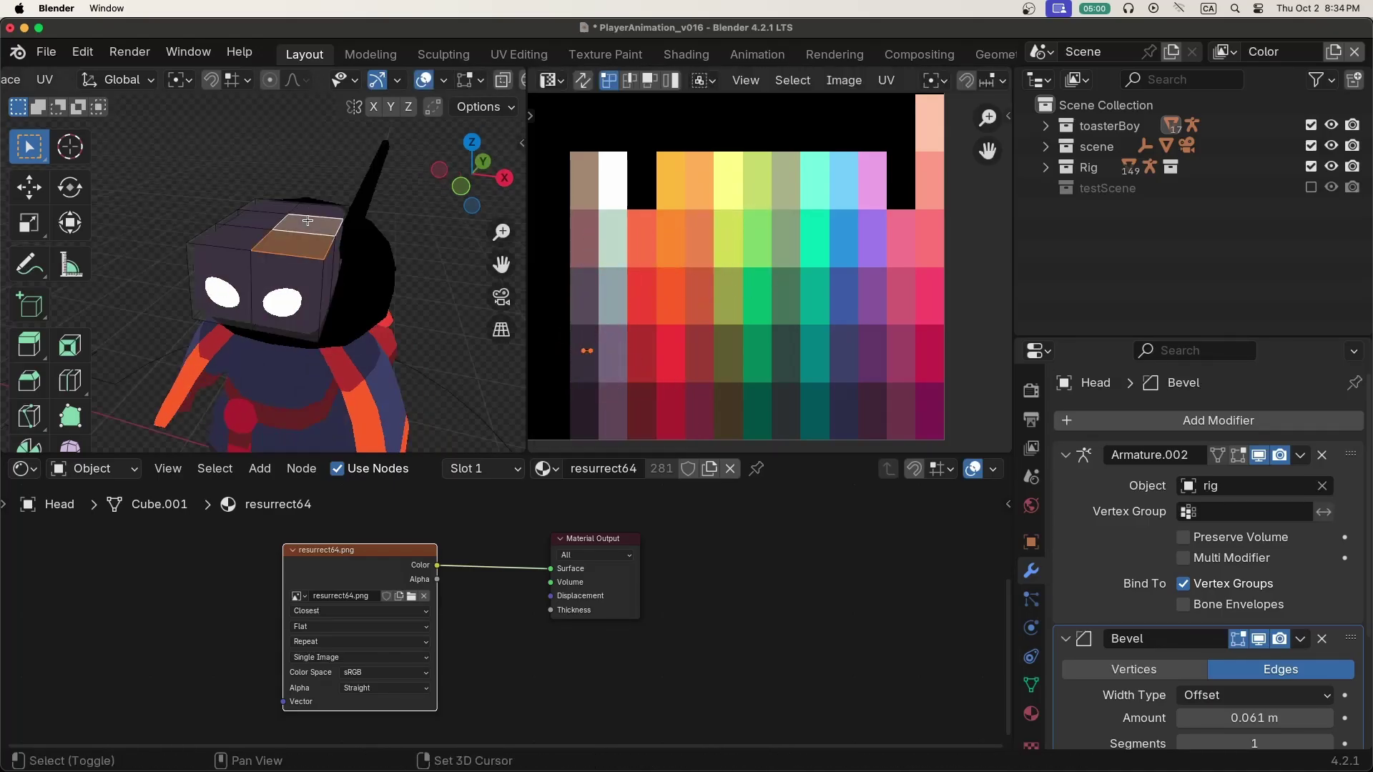
click(423, 81)
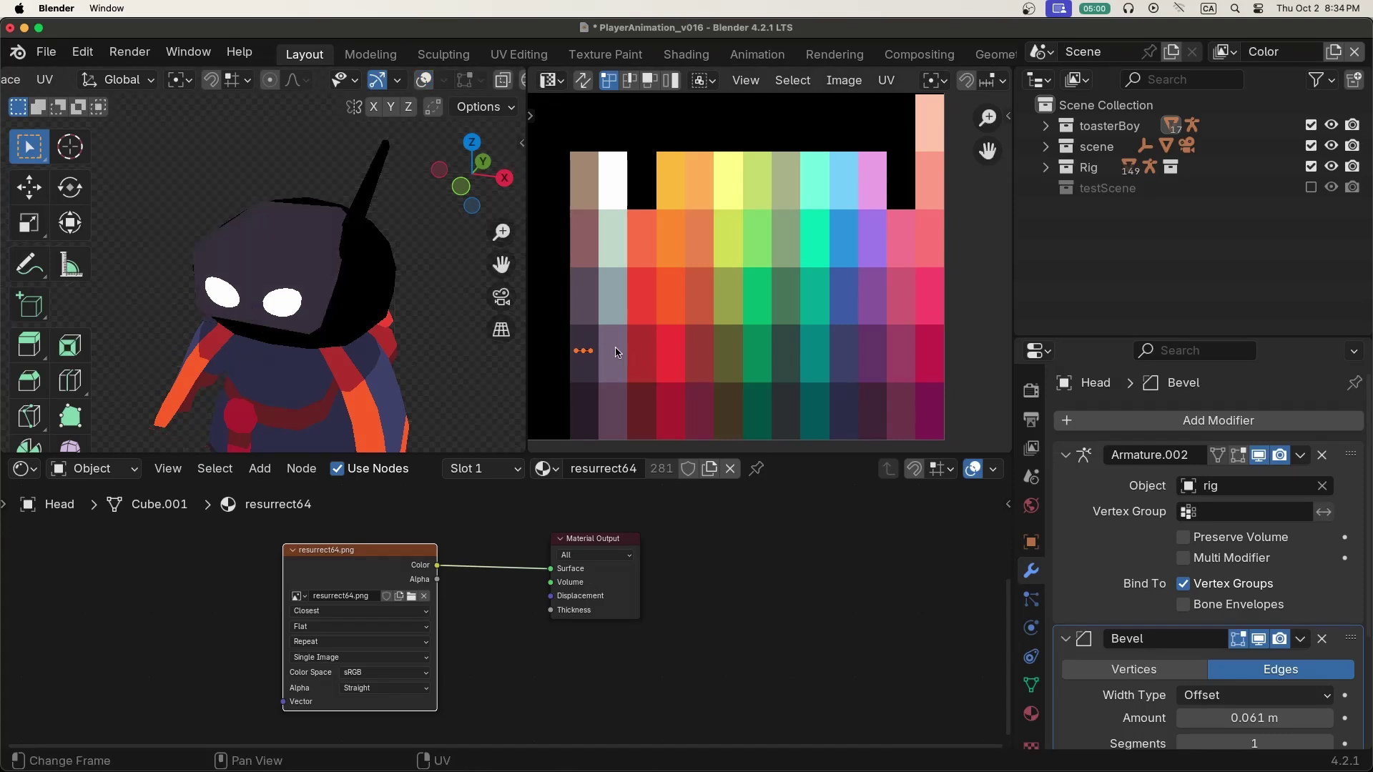
key(g)
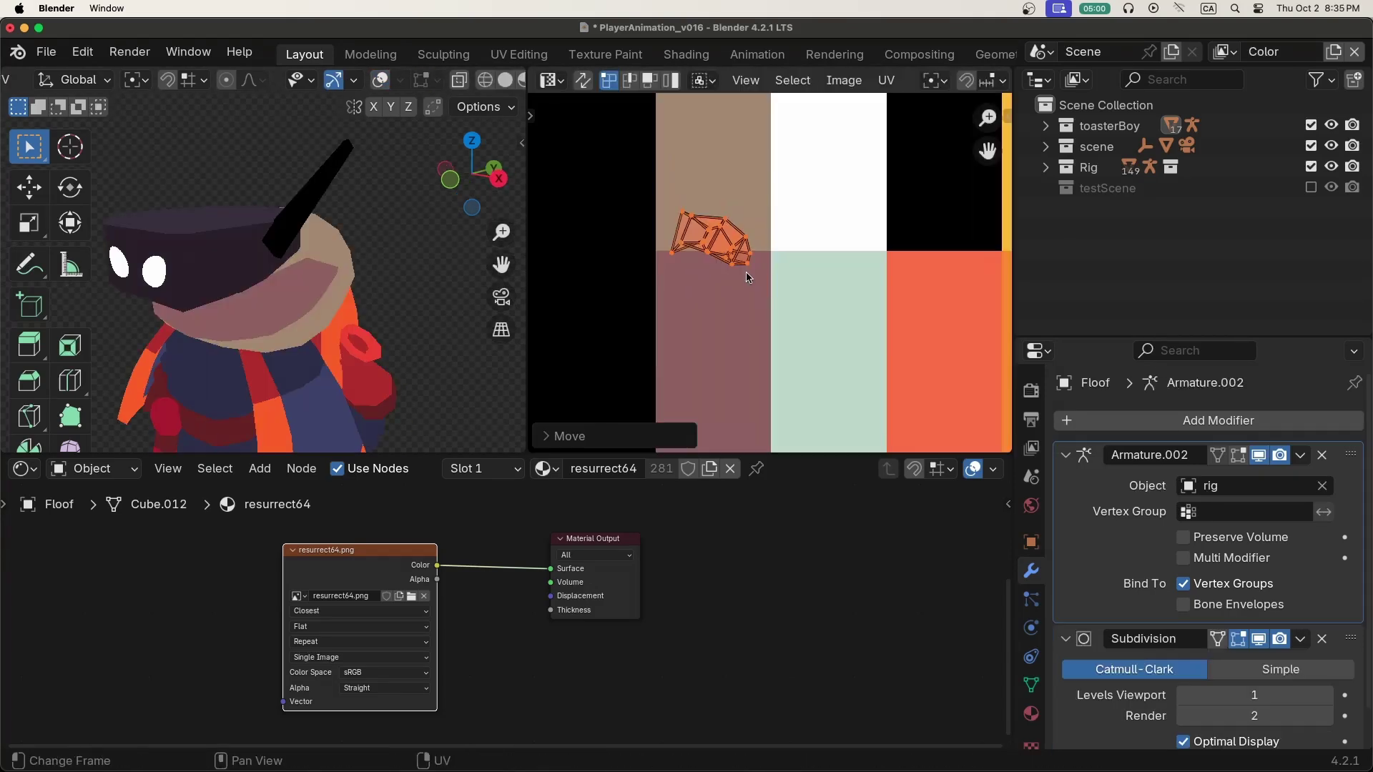
Rotate and place the Floof UV island, adjusting the vertices at its left end
key(g)
key(r)
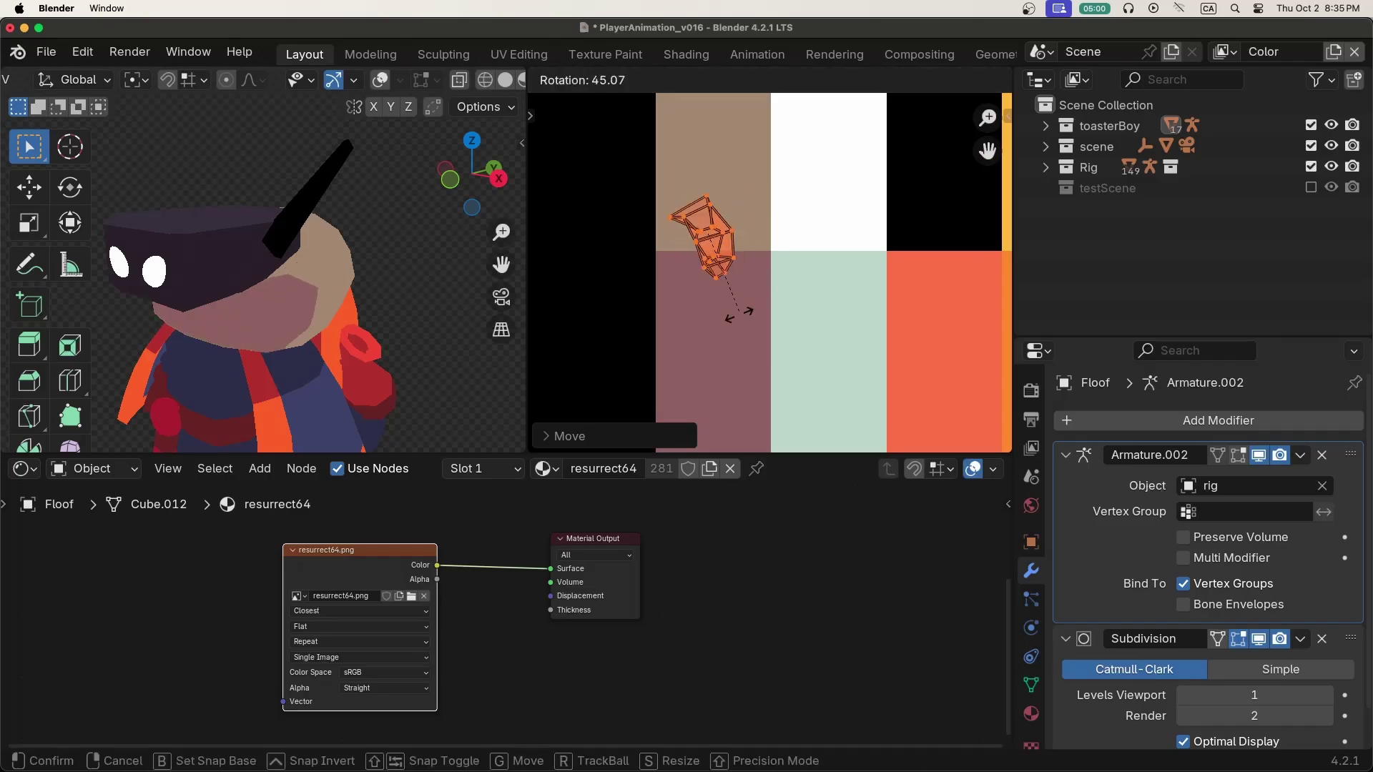
click(629, 251)
key(g)
click(734, 284)
key(r)
click(791, 264)
key(g)
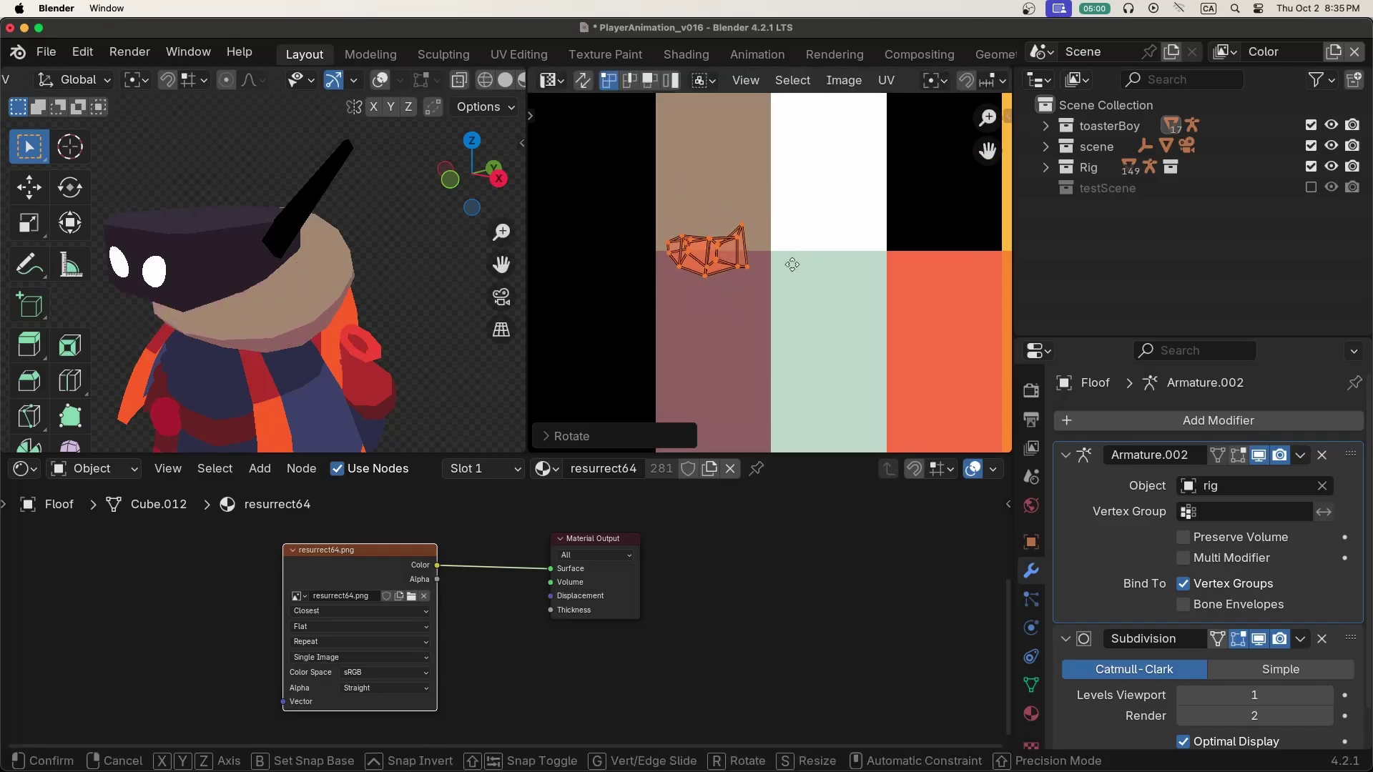
click(793, 266)
drag(672, 245, 669, 250)
key(g)
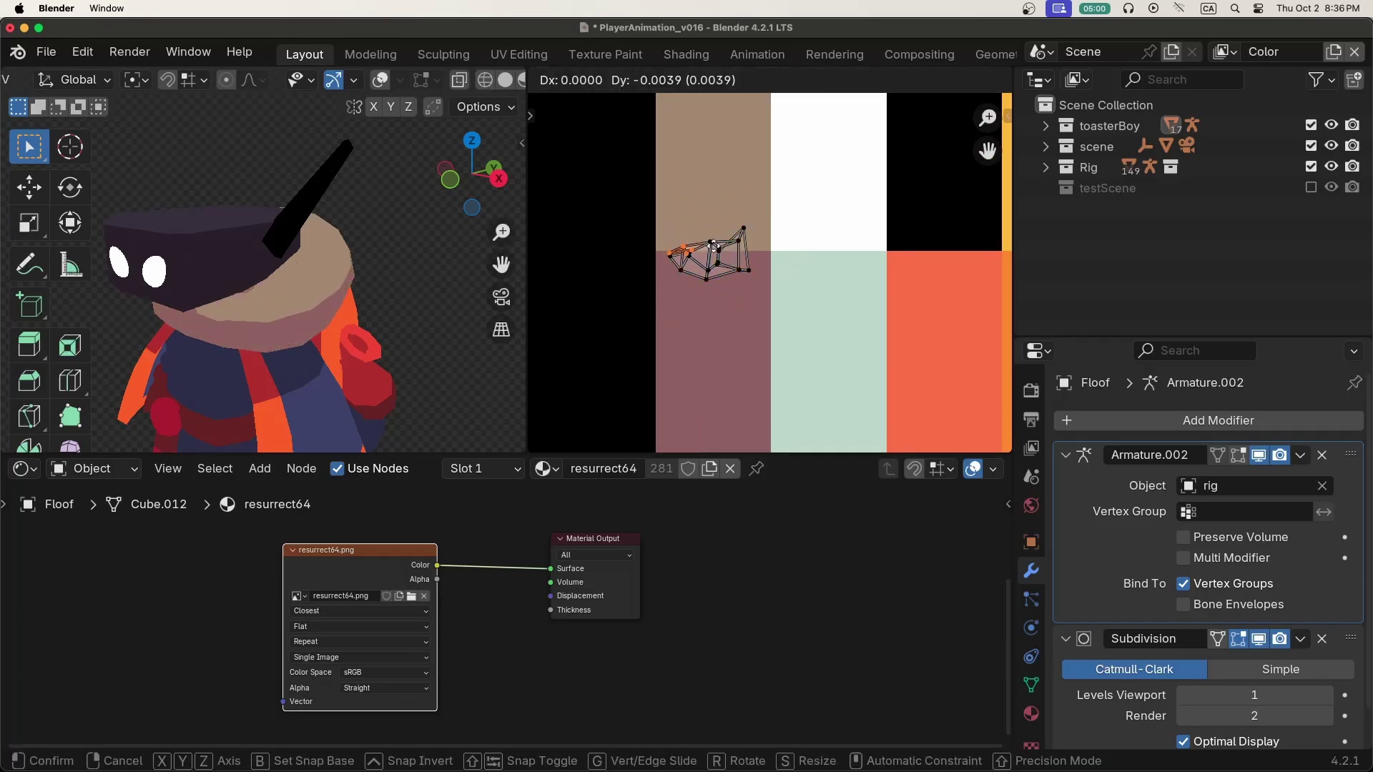
click(713, 245)
Edit the Antenna mesh and project its UVs from the side view
mouse_move(274, 301)
middle_down()
mouse_move(293, 300)
mouse_move(250, 301)
mouse_move(294, 308)
mouse_move(271, 301)
middle_up()
key(Tab)
click(318, 217)
key(Tab)
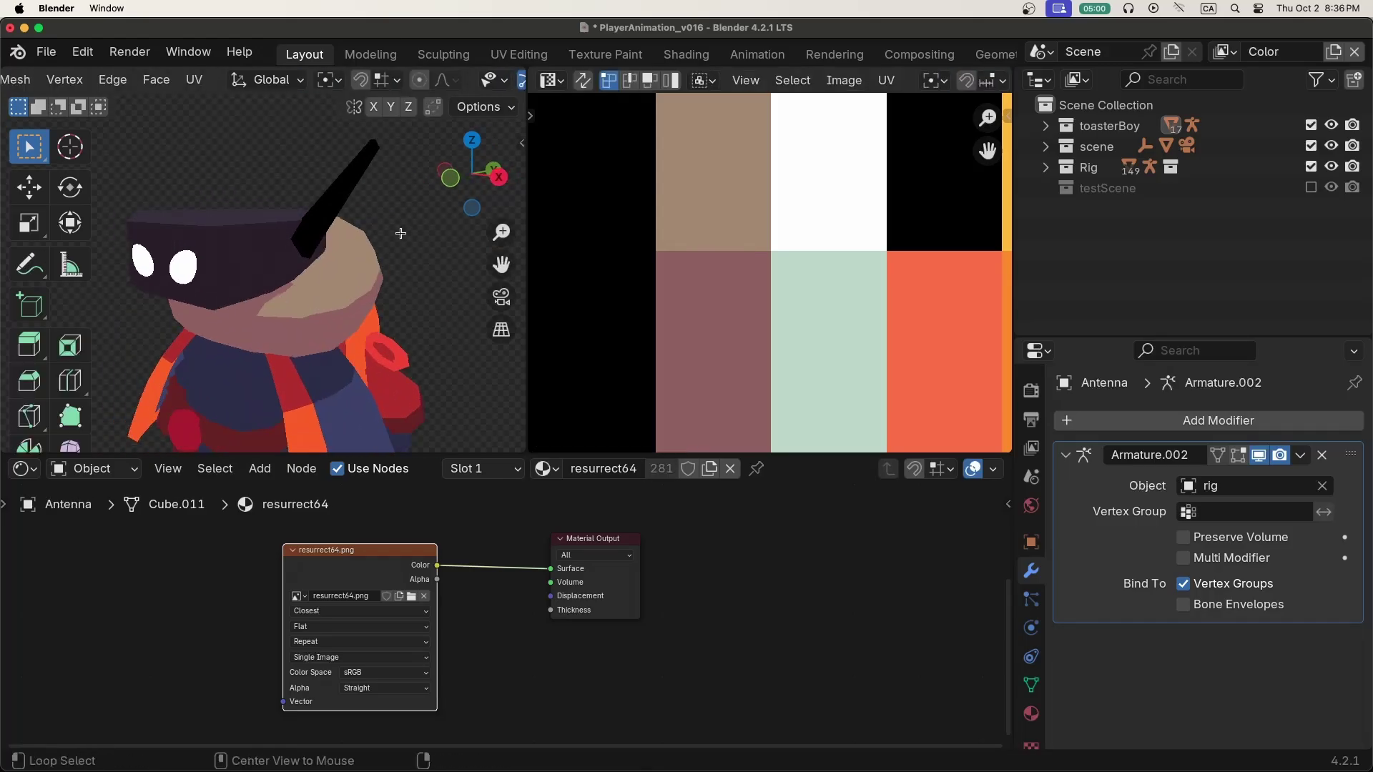
key(KP_1)
key(KP_3)
key(u)
click(362, 243)
middle_drag(361, 243, 422, 250)
scroll(815, 268, down, 3)
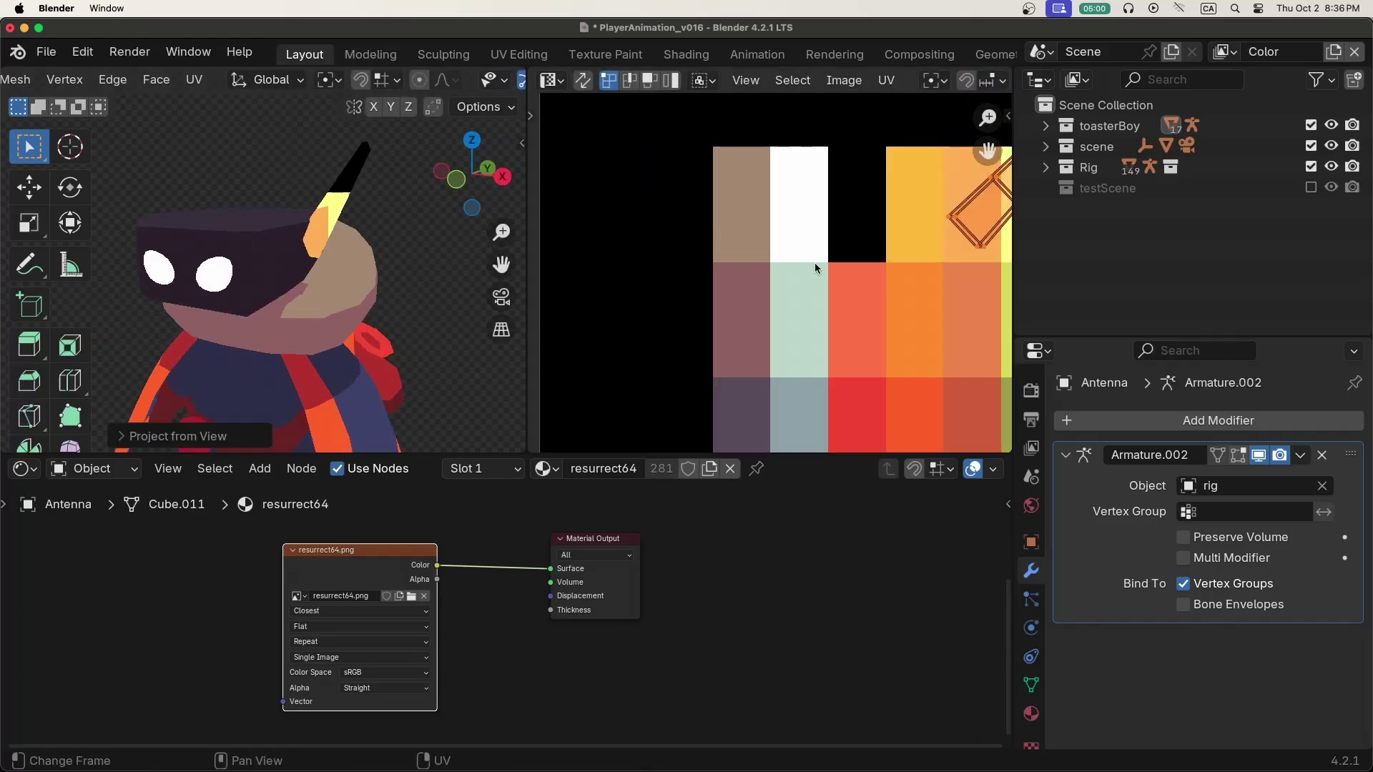
scroll(816, 268, down, 3)
Move, shrink and rotate the antenna UV island across the orange palette swatches
key(g)
click(763, 279)
key(s)
key(r)
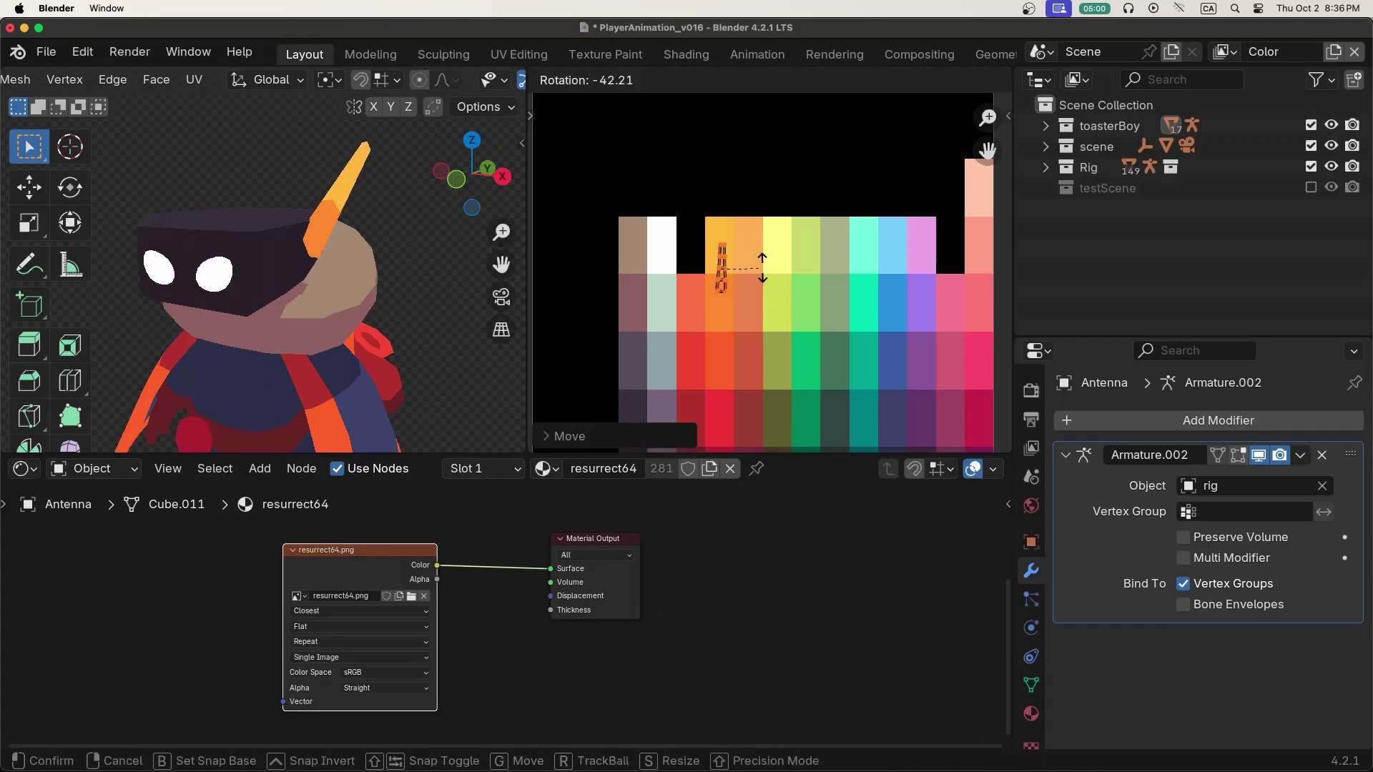
scroll(762, 268, up, 4)
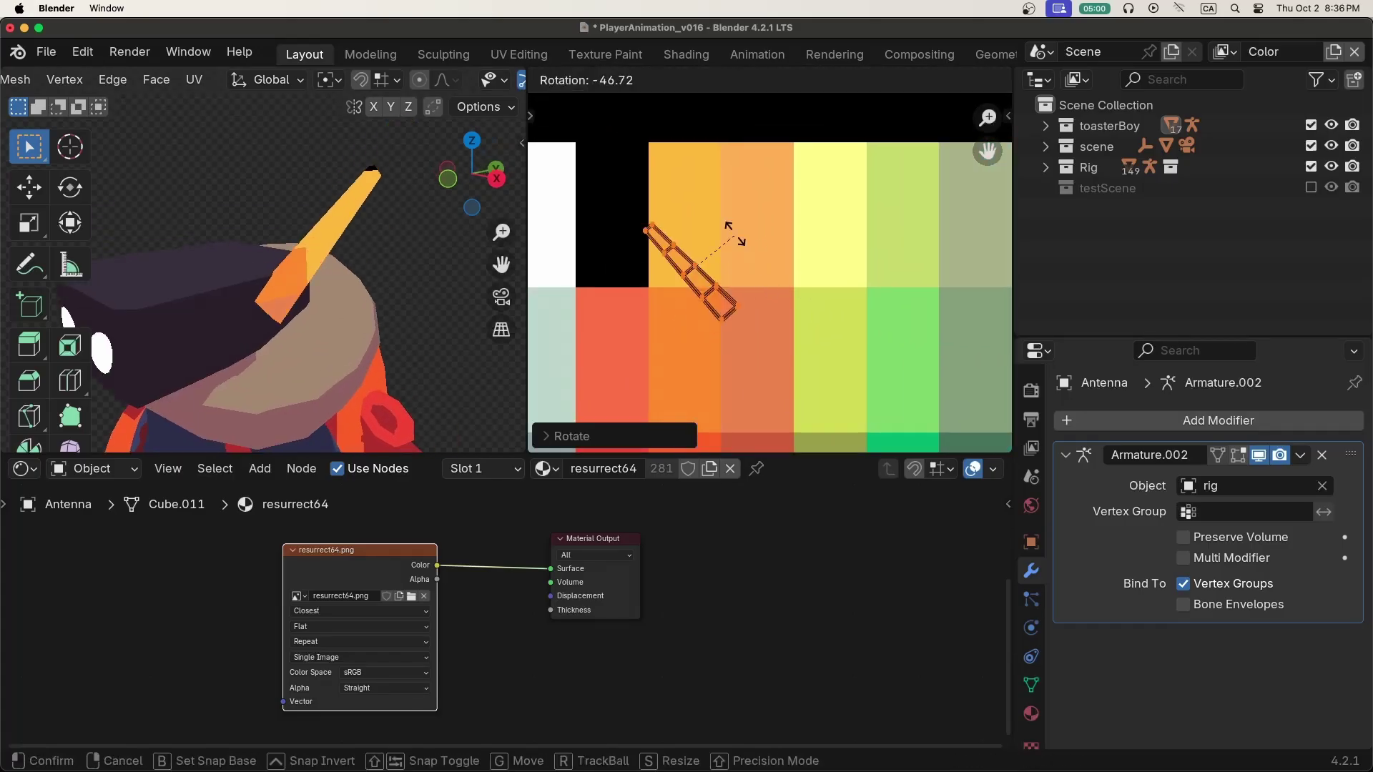
Resize, reposition and rotate the antenna island into its final spot on the orange swatch
key(s)
key(g)
key(r)
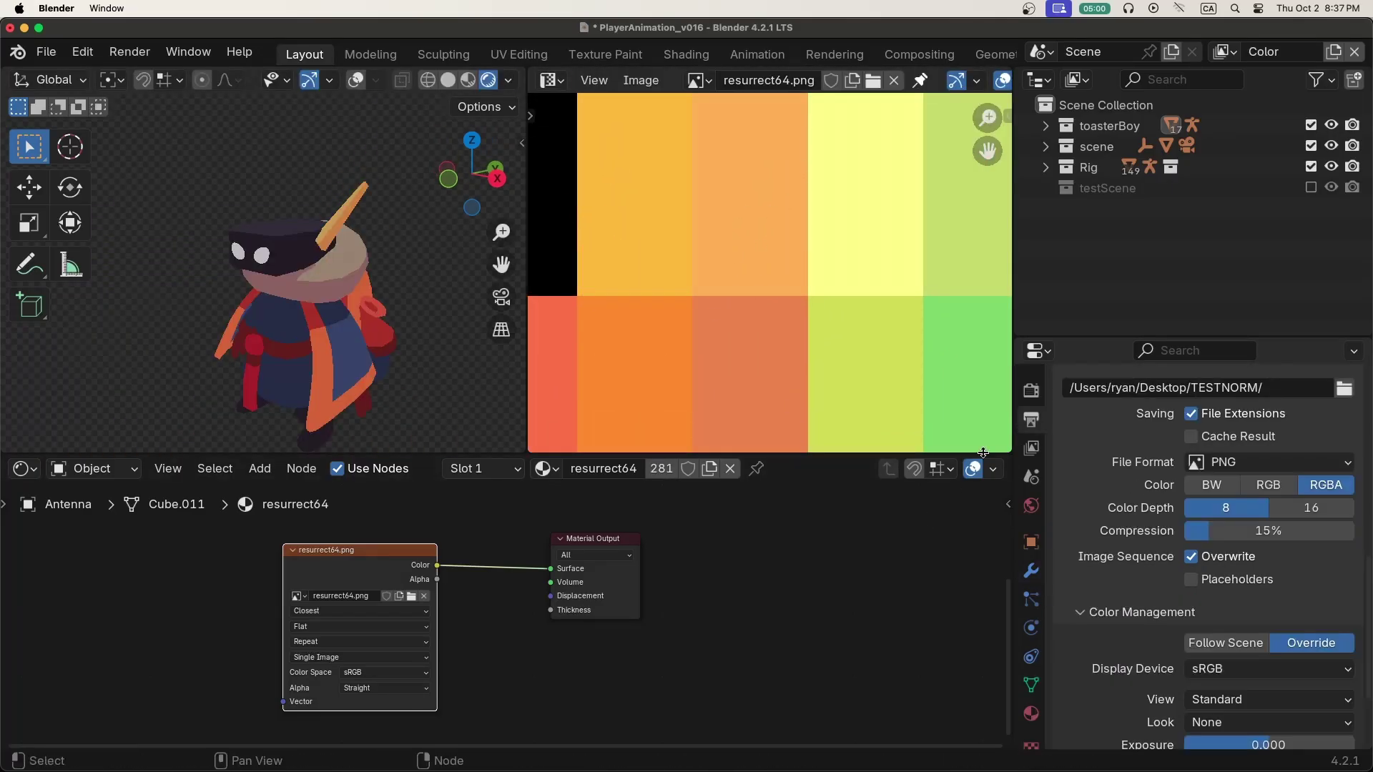
Set Color Management's View Transform to Standard in Render Properties
click(1031, 392)
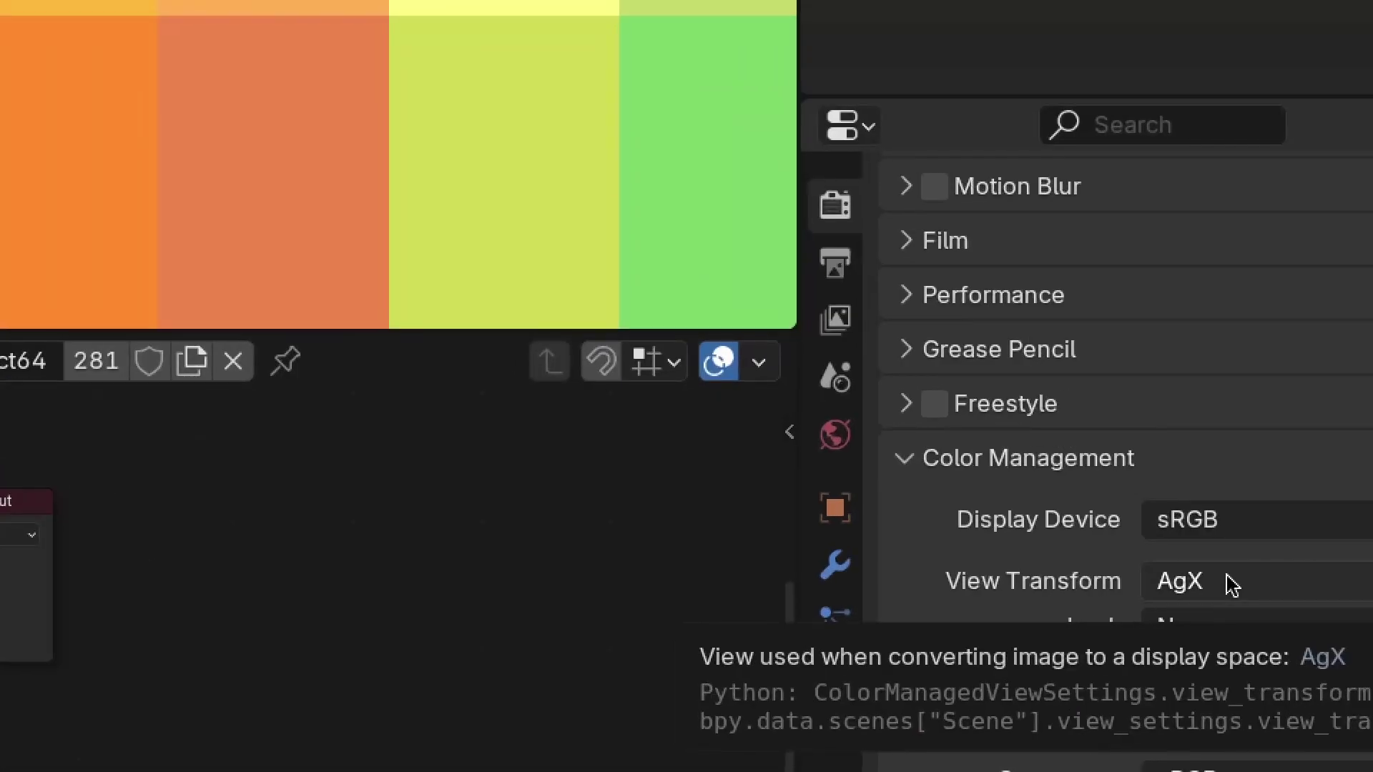
click(1313, 573)
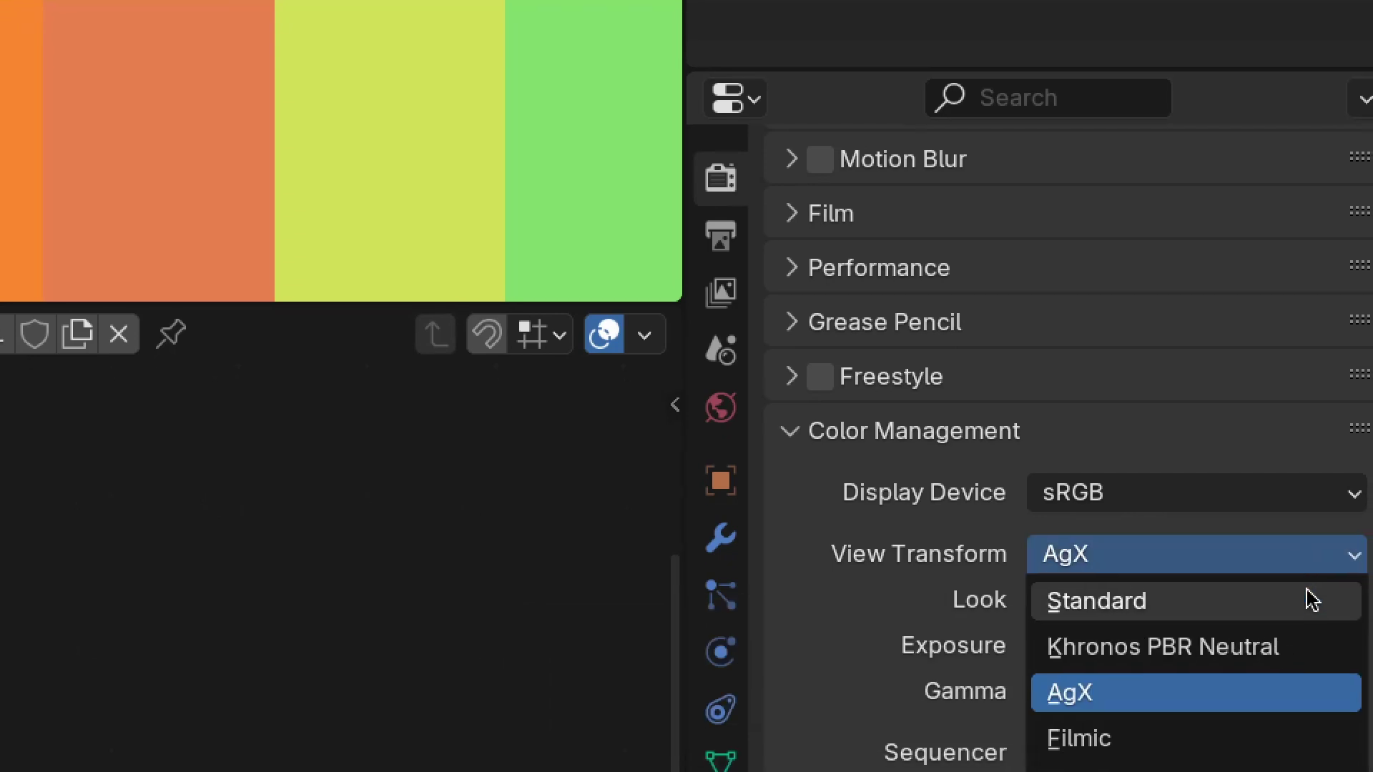
click(1313, 597)
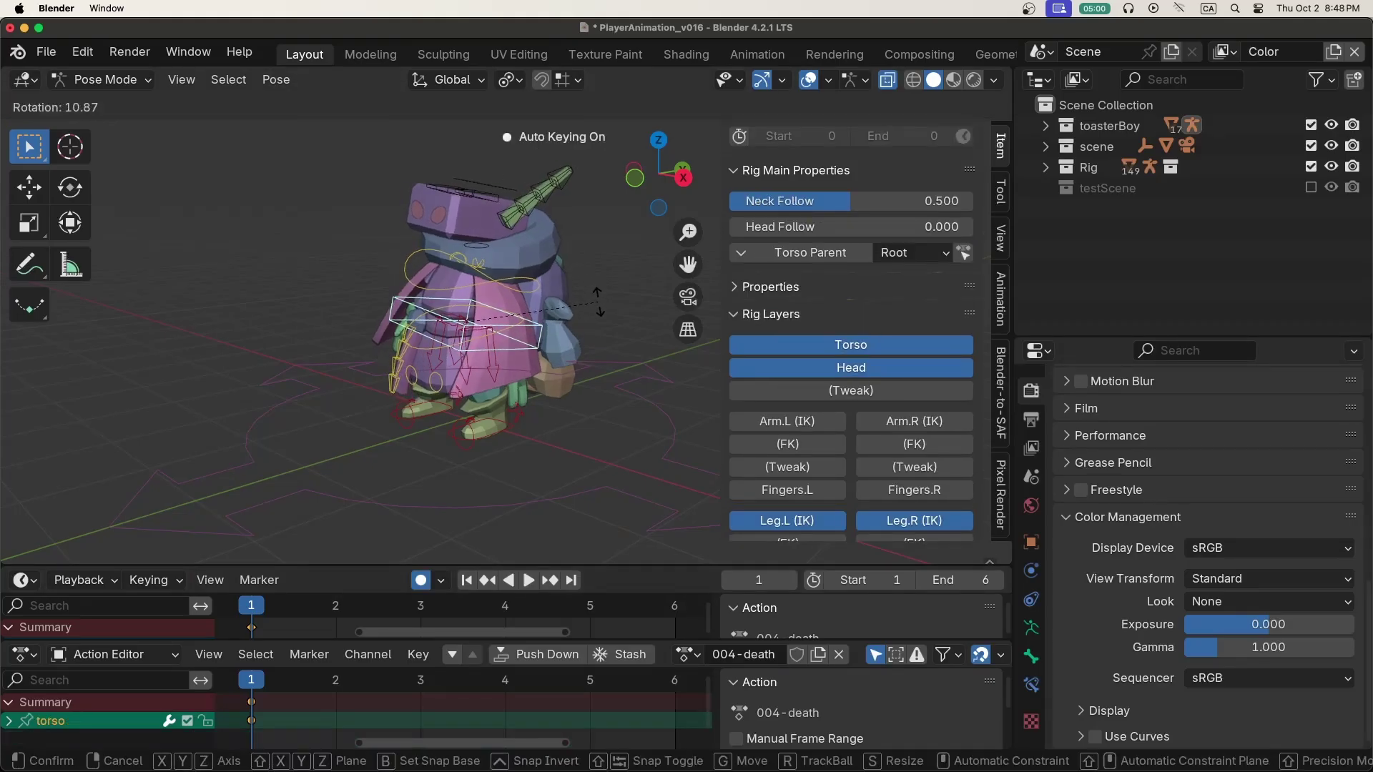
On frame 1, rotate the chest, antenna and head_bend bones and pose the right foot IK
click(578, 286)
drag(599, 159, 510, 223)
key(r)
click(587, 203)
drag(421, 185, 493, 211)
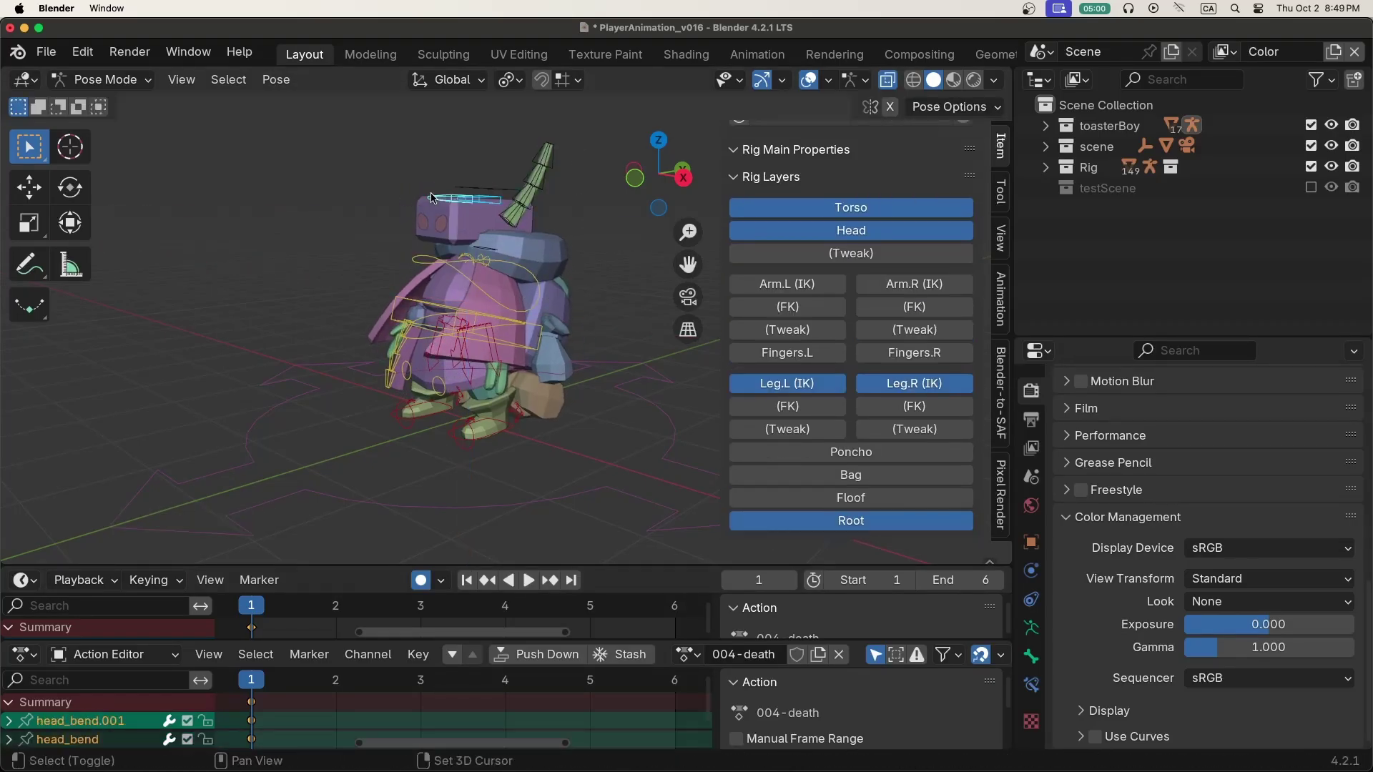
key(r)
click(457, 237)
click(407, 416)
key(g)
click(371, 386)
On frame 2, rotate the head and torso, then compare against frame 1
key(r)
key(r)
click(348, 381)
key(Right)
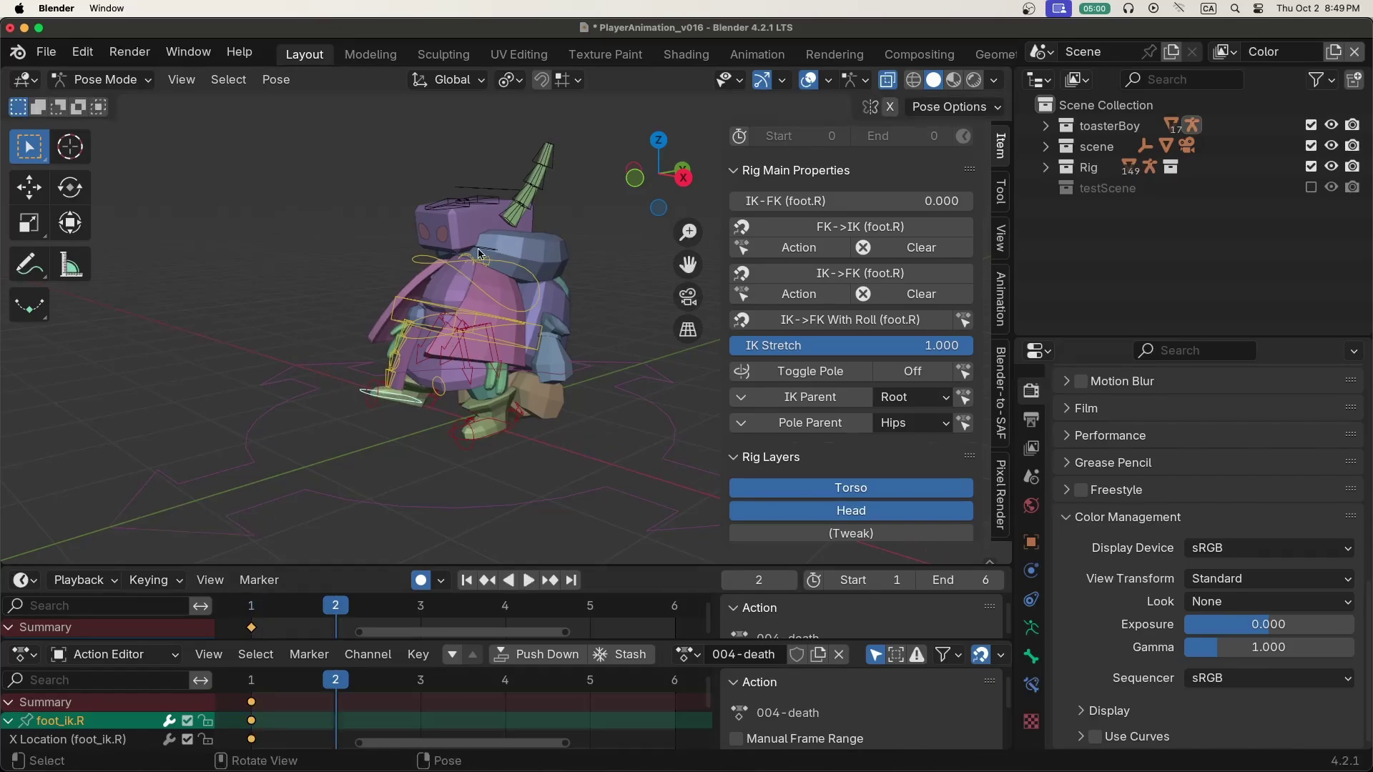
click(493, 189)
key(r)
click(449, 324)
key(r)
click(445, 318)
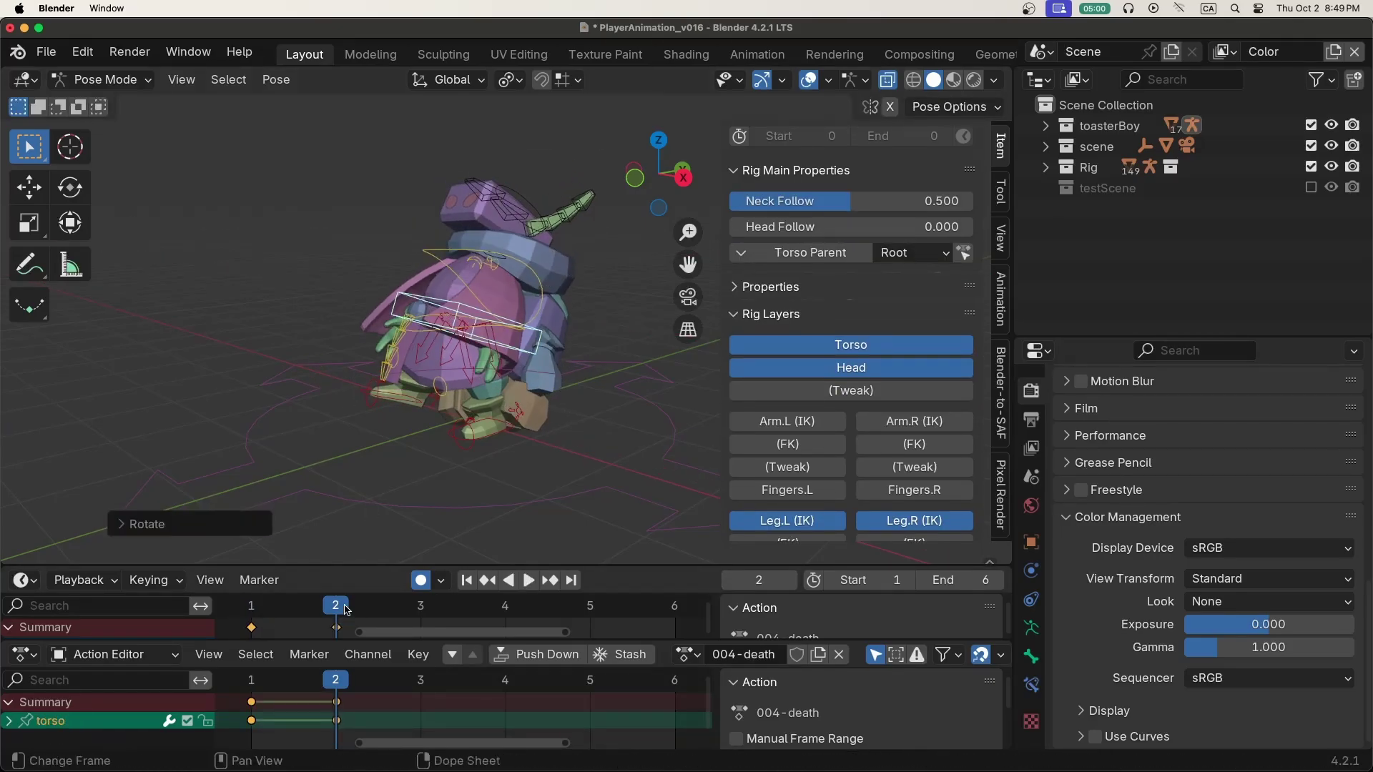
mouse_move(335, 610)
mouse_down()
mouse_move(312, 608)
mouse_move(336, 608)
mouse_up()
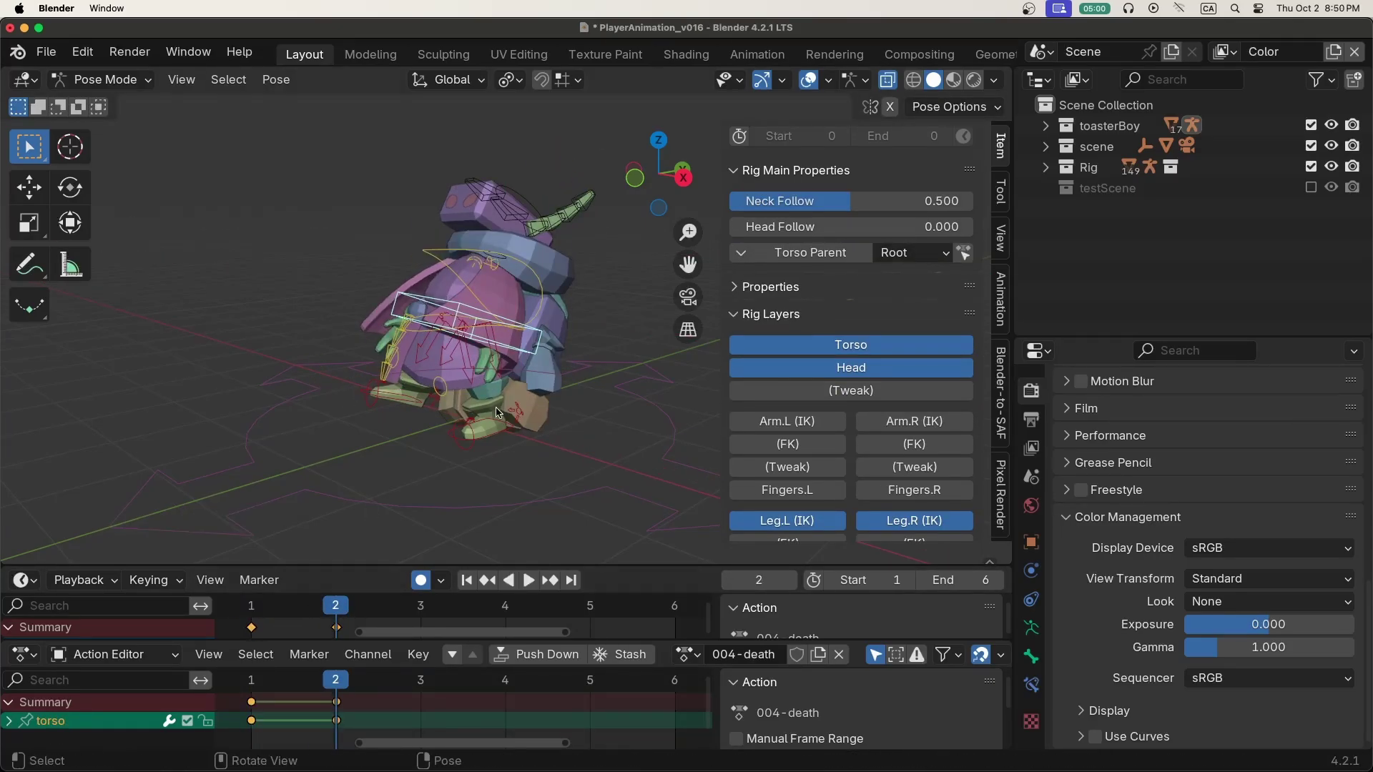
Move the torso and rotate the right foot IK control on frame 2
click(493, 286)
middle_drag(536, 278, 558, 343)
click(557, 343)
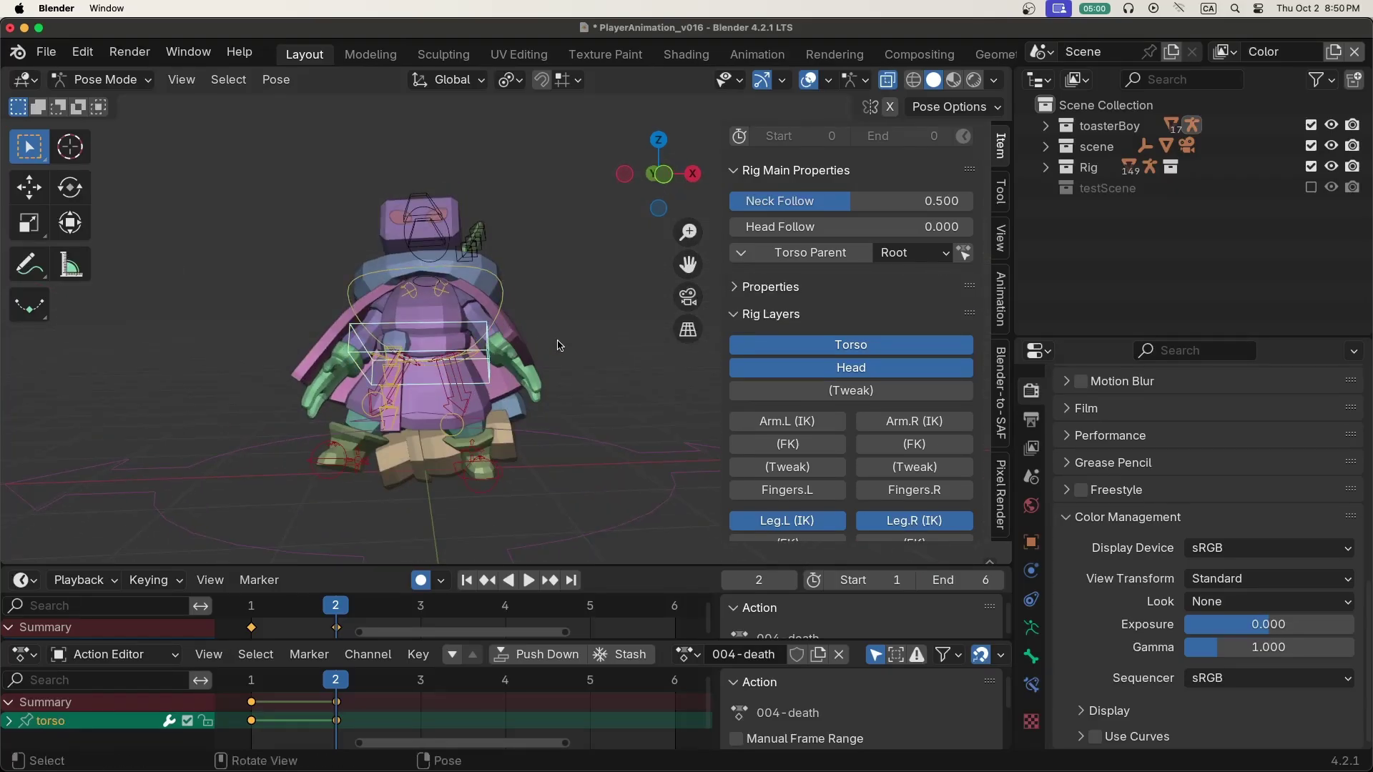
key(g)
click(558, 358)
click(572, 422)
key(r)
Rotate and move the left foot IK and turn the head on frame 2
middle_drag(617, 390, 458, 437)
click(457, 450)
key(r)
key(g)
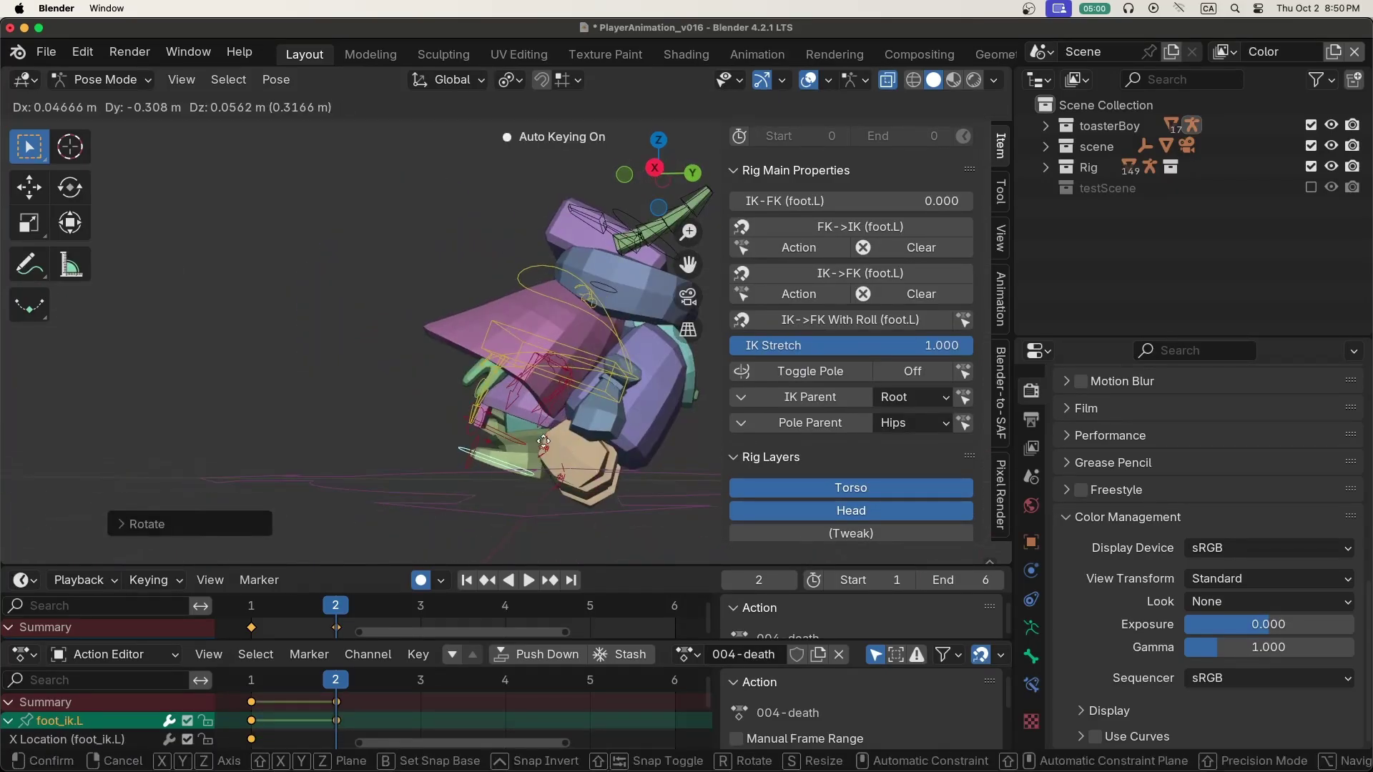
click(400, 429)
click(533, 228)
key(r)
click(593, 230)
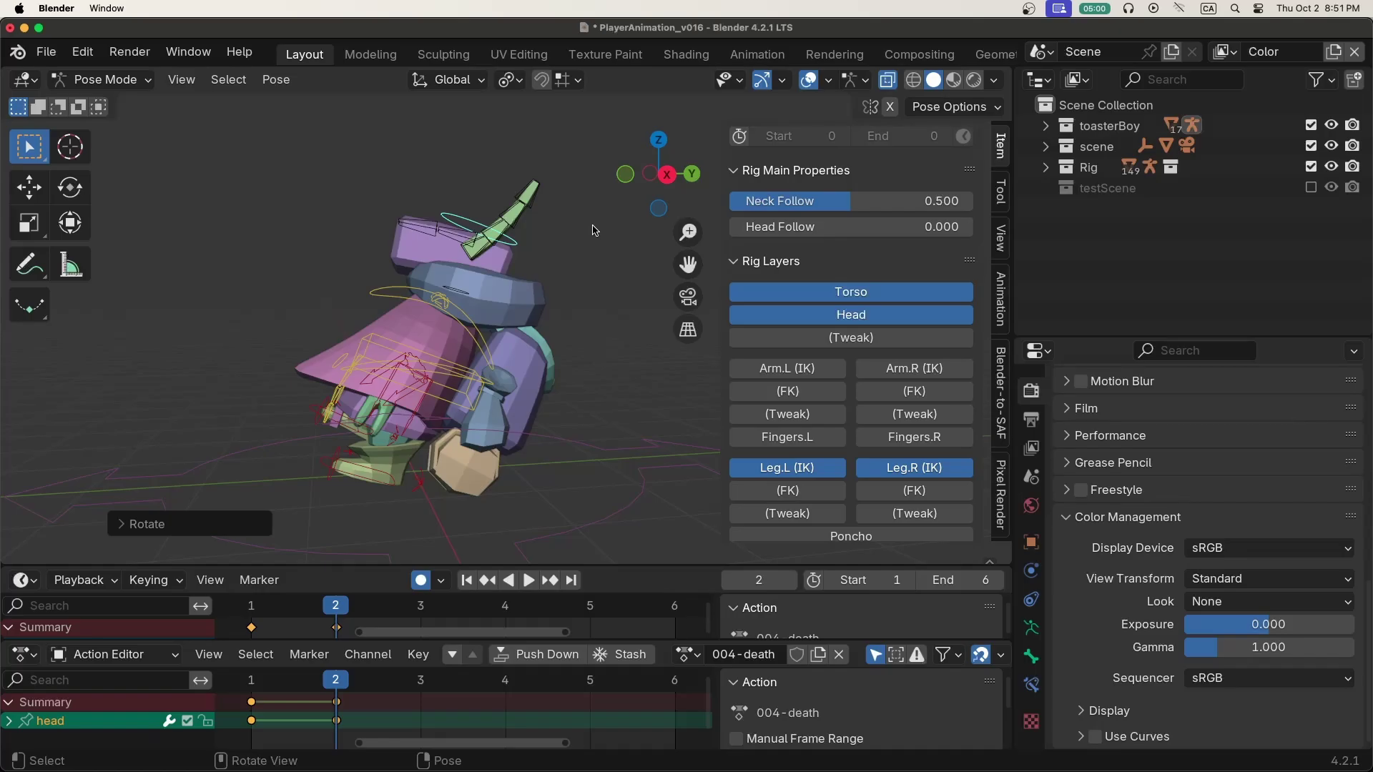
Back on frame 1, slide the left foot along X and reposition the right foot IK
drag(335, 608, 251, 608)
middle_drag(443, 401, 557, 400)
click(500, 478)
key(g)
key(x)
click(558, 490)
middle_drag(429, 472, 515, 475)
click(458, 479)
key(g)
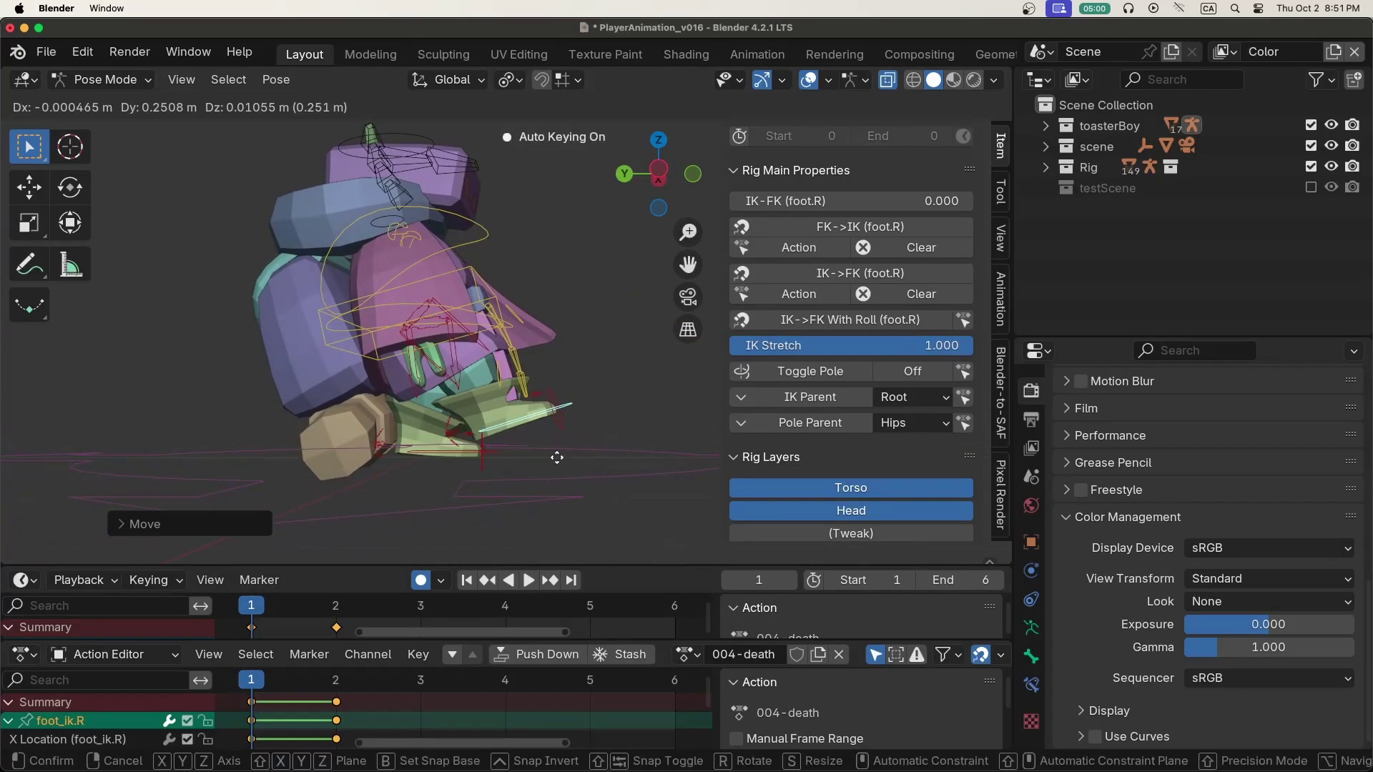
click(557, 458)
Move and rotate the torso control on frame 1
click(509, 327)
key(g)
click(542, 382)
key(r)
click(569, 340)
Paste the copied keyframes onto frame 2 in the enlarged timeline
middle_drag(564, 325, 501, 333)
click(264, 609)
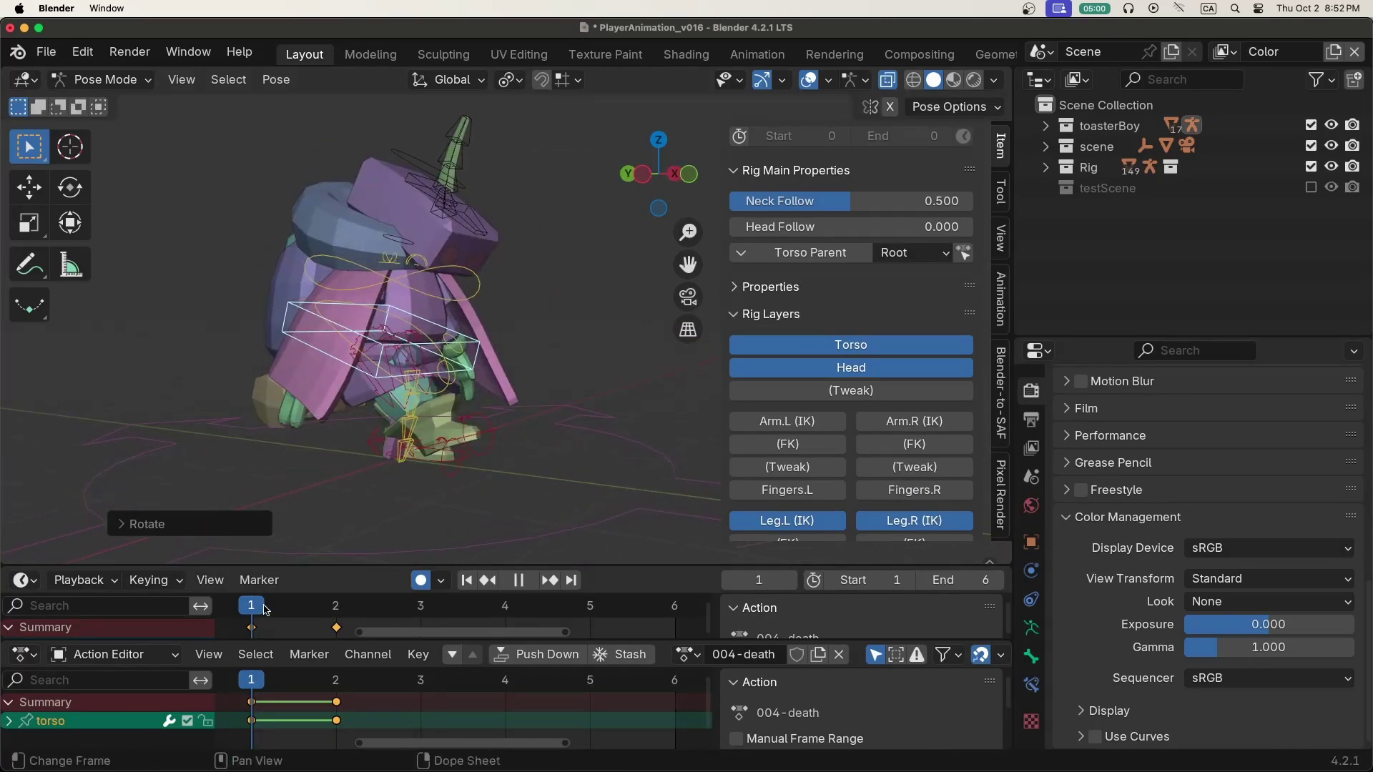
drag(264, 609, 335, 610)
click(478, 447)
middle_drag(357, 454, 524, 463)
right_click(251, 629)
click(193, 499)
drag(358, 565, 357, 497)
click(437, 537)
right_click(437, 559)
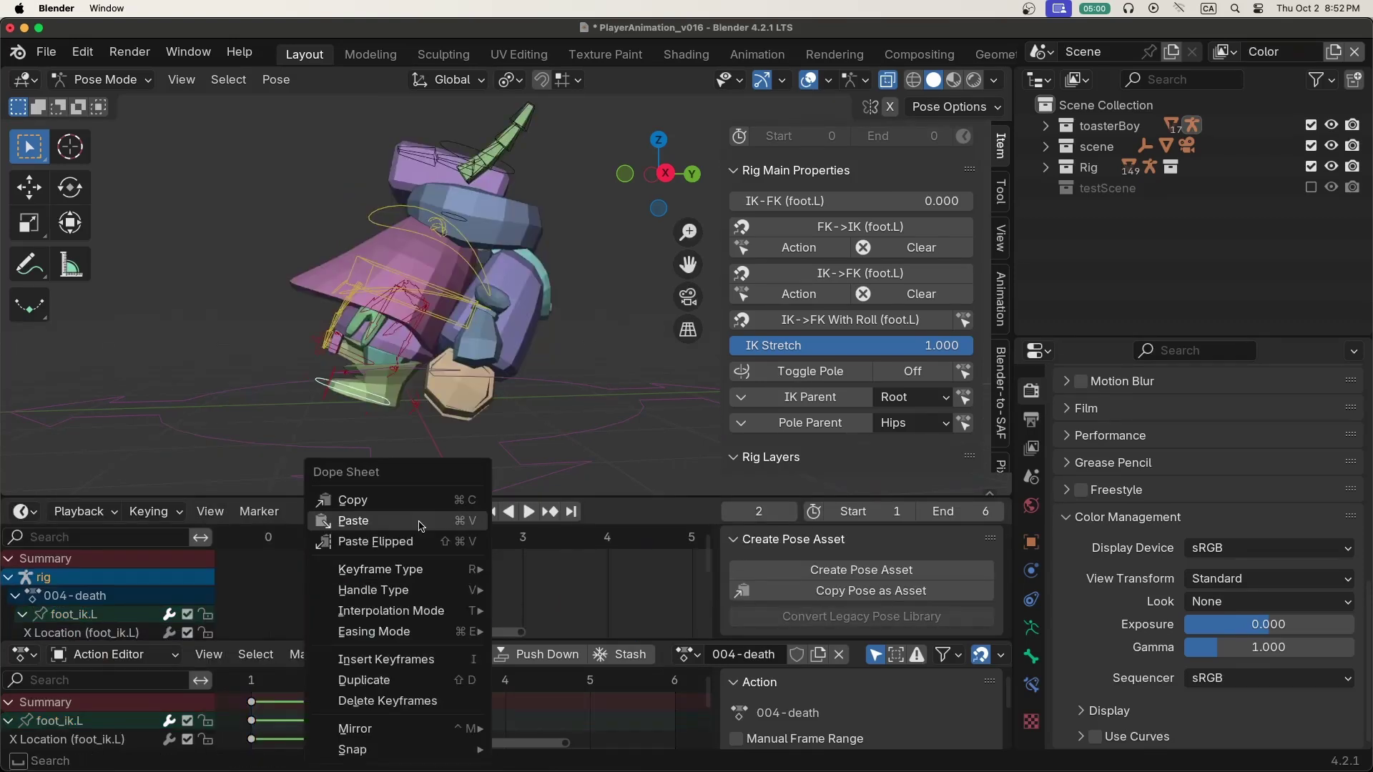
click(420, 526)
On frame 3, rotate and move the torso and raise a foot IK control
middle_drag(429, 415, 629, 422)
click(523, 538)
click(500, 307)
key(r)
click(638, 342)
key(g)
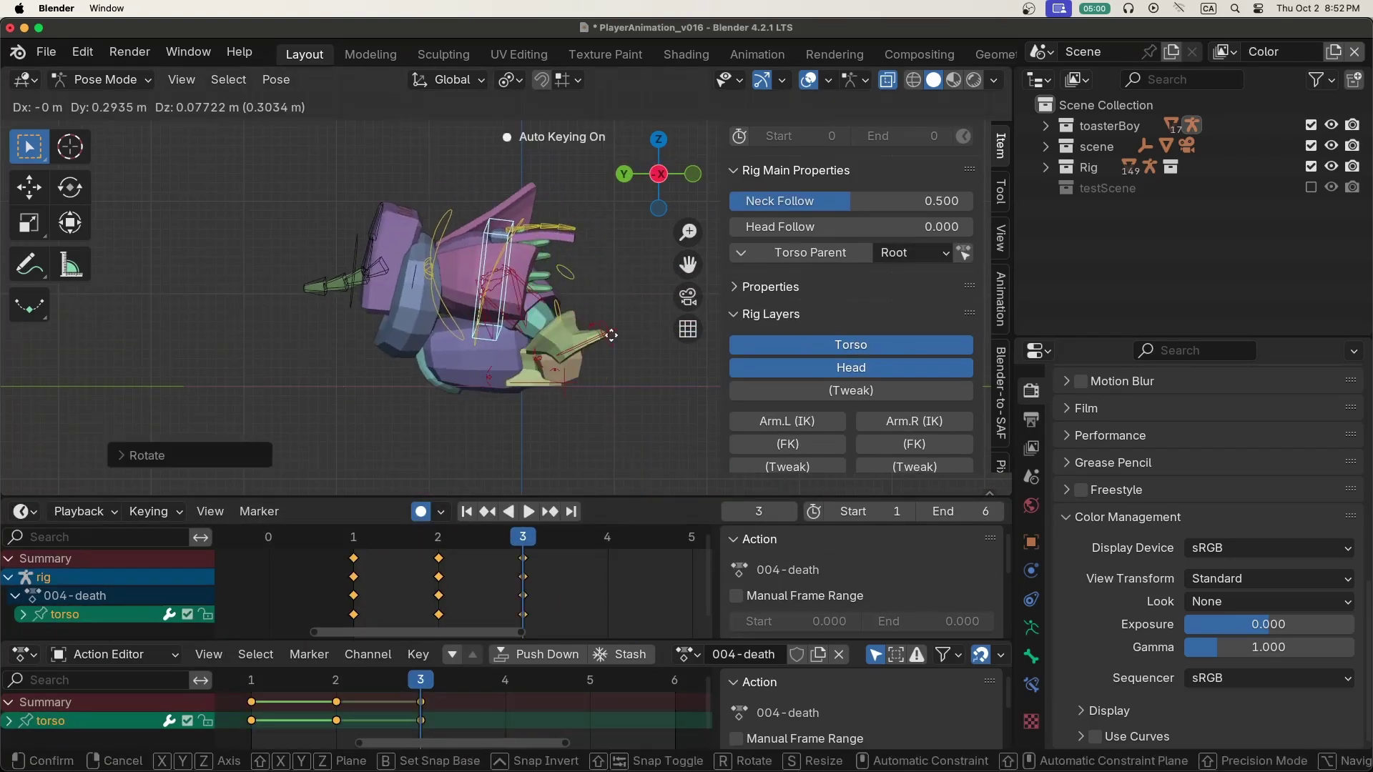
click(563, 334)
key(r)
click(572, 389)
key(g)
click(593, 337)
Rotate the chest and head bones on frame 3
click(387, 251)
key(r)
click(307, 253)
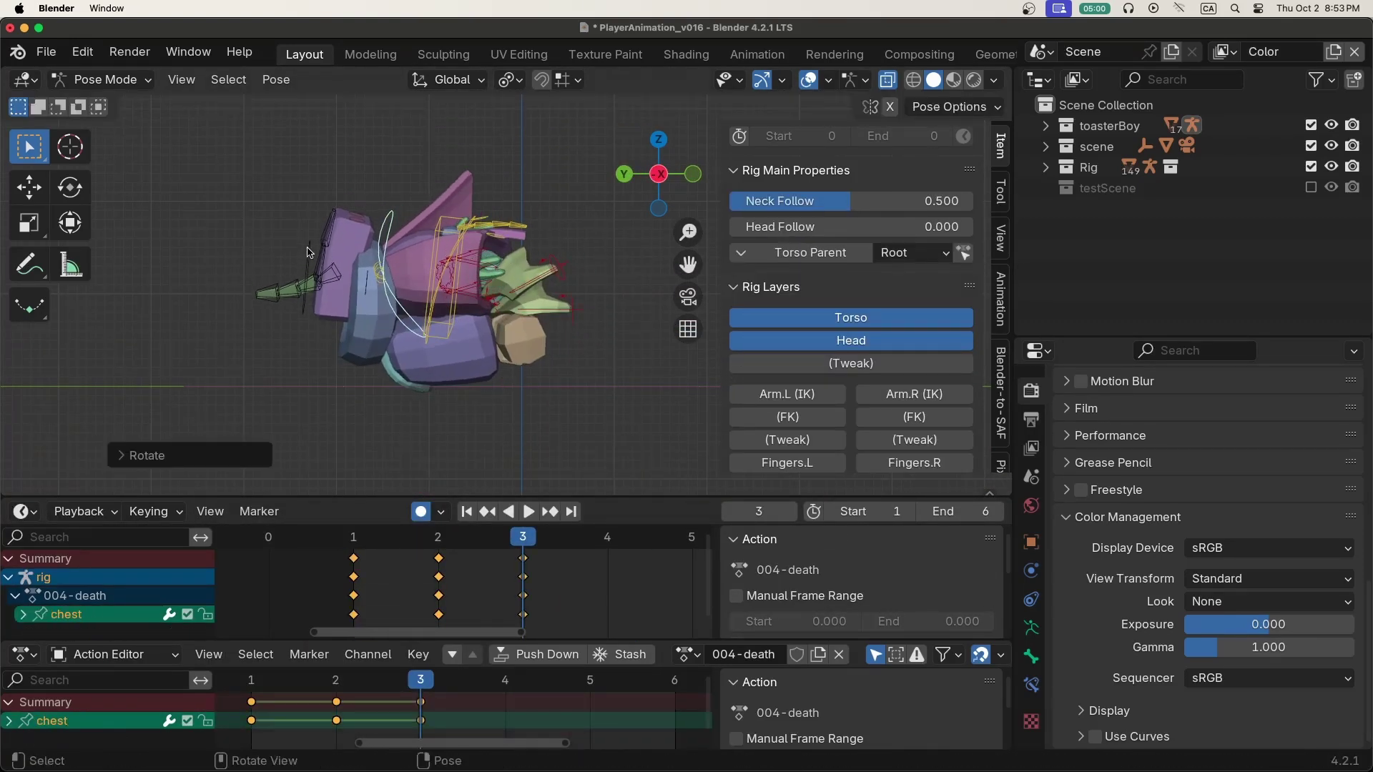
click(309, 259)
key(r)
click(328, 280)
Rotate the right foot upward and adjust the torso on frame 3, checking against frame 2
drag(437, 537, 522, 537)
click(548, 276)
key(r)
click(565, 273)
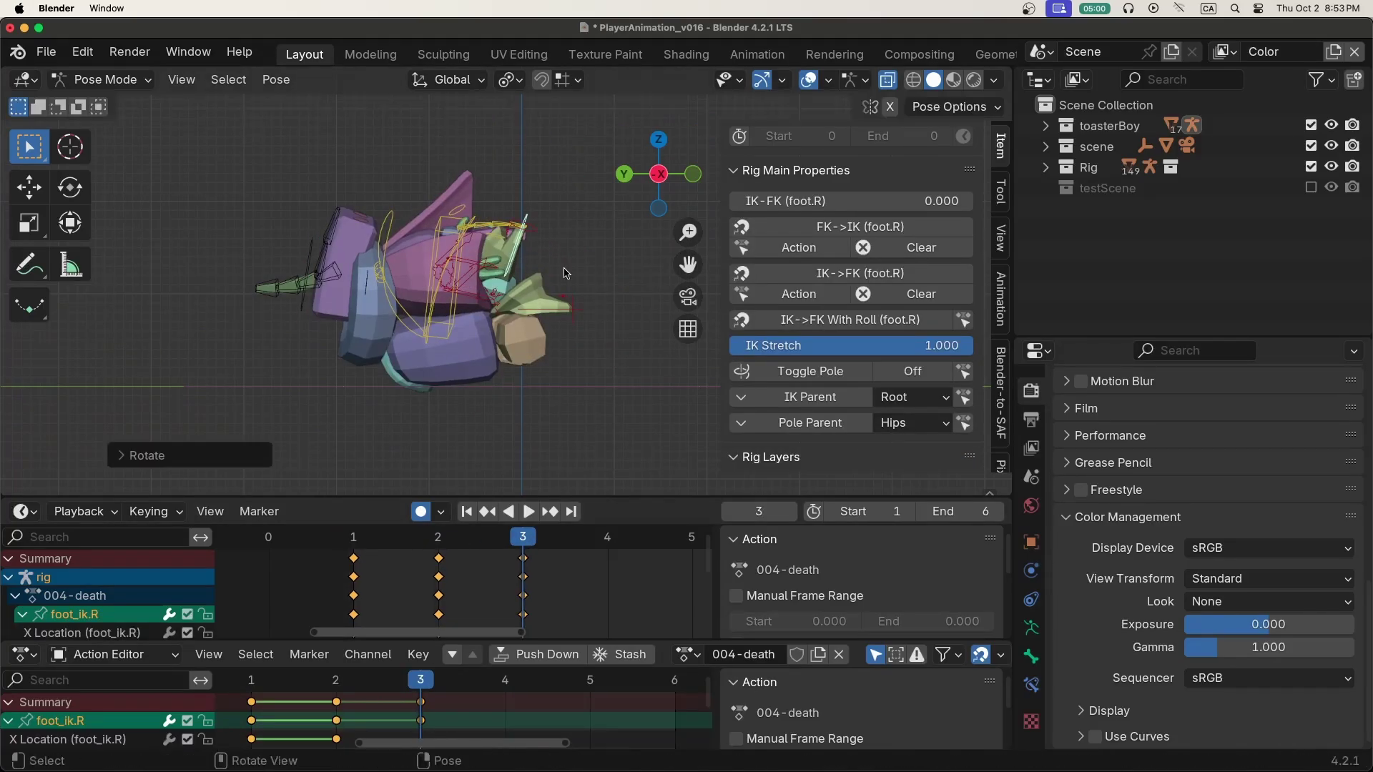
middle_drag(564, 273, 435, 307)
click(435, 308)
click(429, 304)
mouse_move(523, 538)
mouse_down()
mouse_move(438, 538)
mouse_move(523, 537)
mouse_up()
key(r)
key(g)
On frame 4, move the torso and left foot IK further toward the ground
click(607, 537)
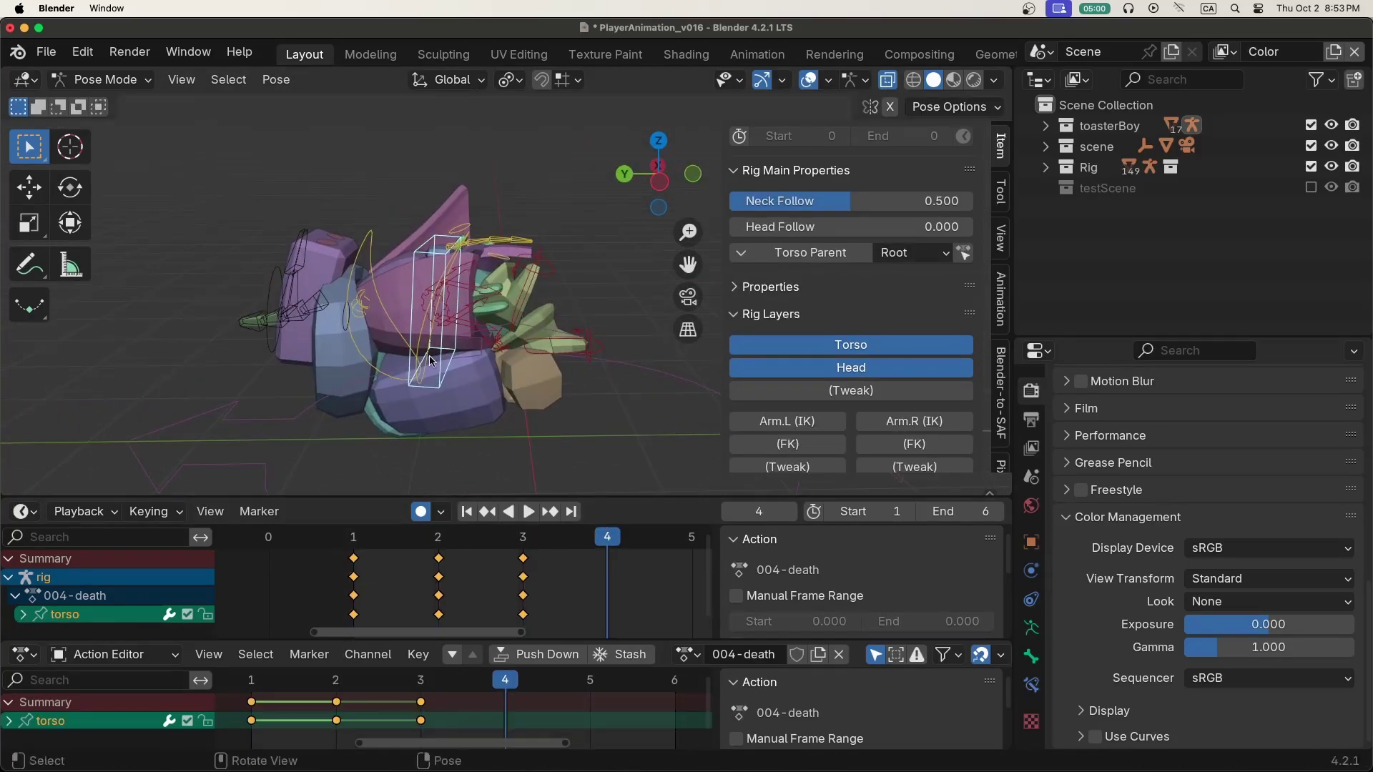
key(g)
click(487, 422)
click(549, 275)
key(g)
click(500, 386)
key(r)
click(476, 414)
Rotate the head and shift the left foot IK again on frame 4
click(215, 341)
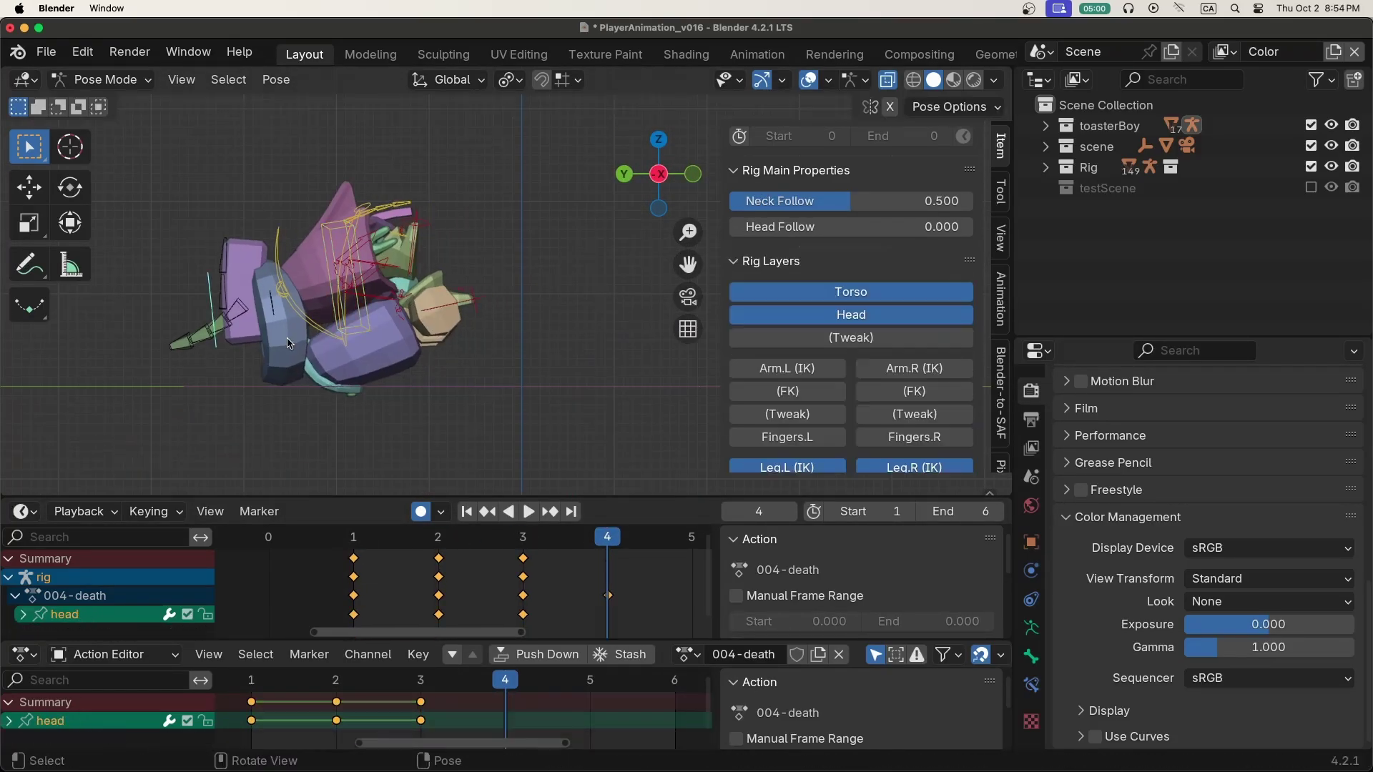
key(r)
click(313, 343)
click(416, 252)
key(g)
click(456, 264)
Deselect all bones and scrub frames 1–4 to preview the topple
drag(607, 538, 355, 538)
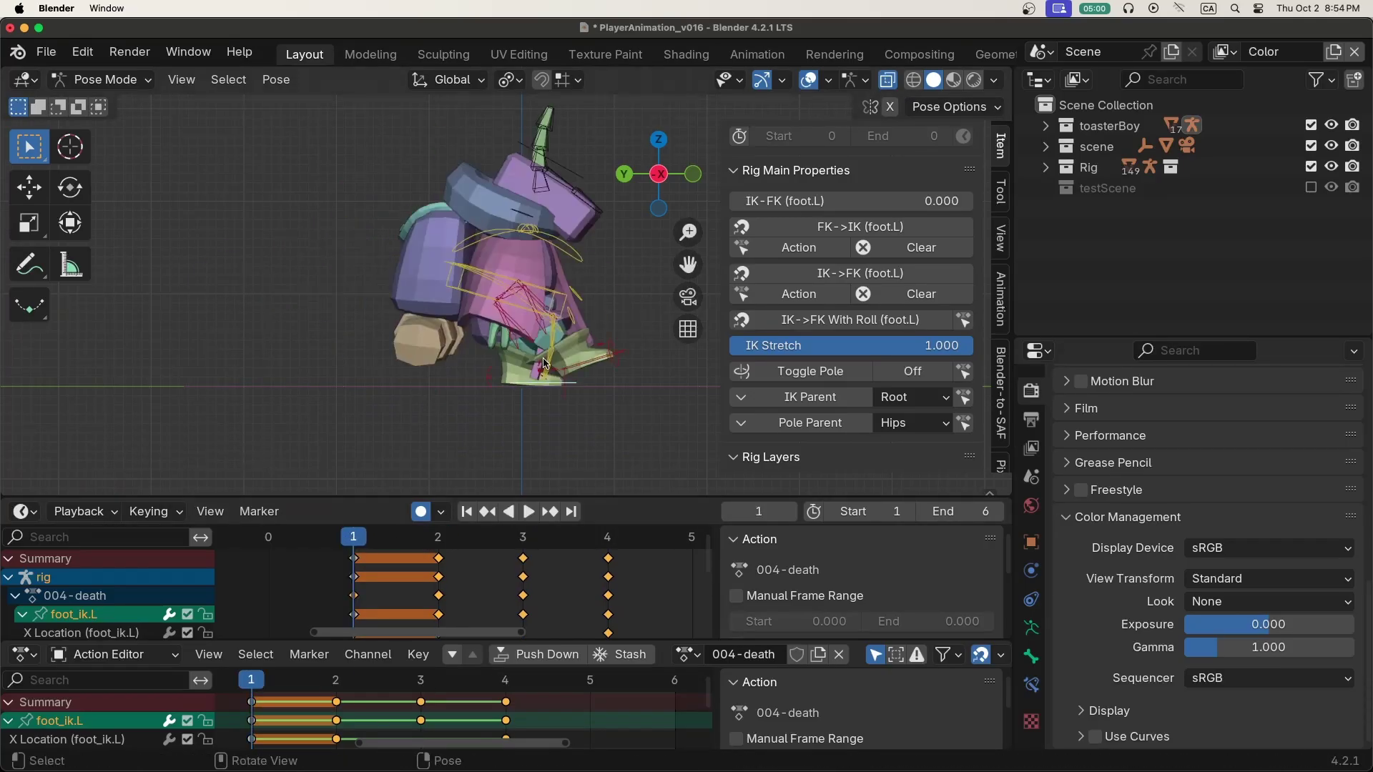
click(607, 318)
middle_drag(608, 318, 429, 336)
drag(365, 538, 534, 526)
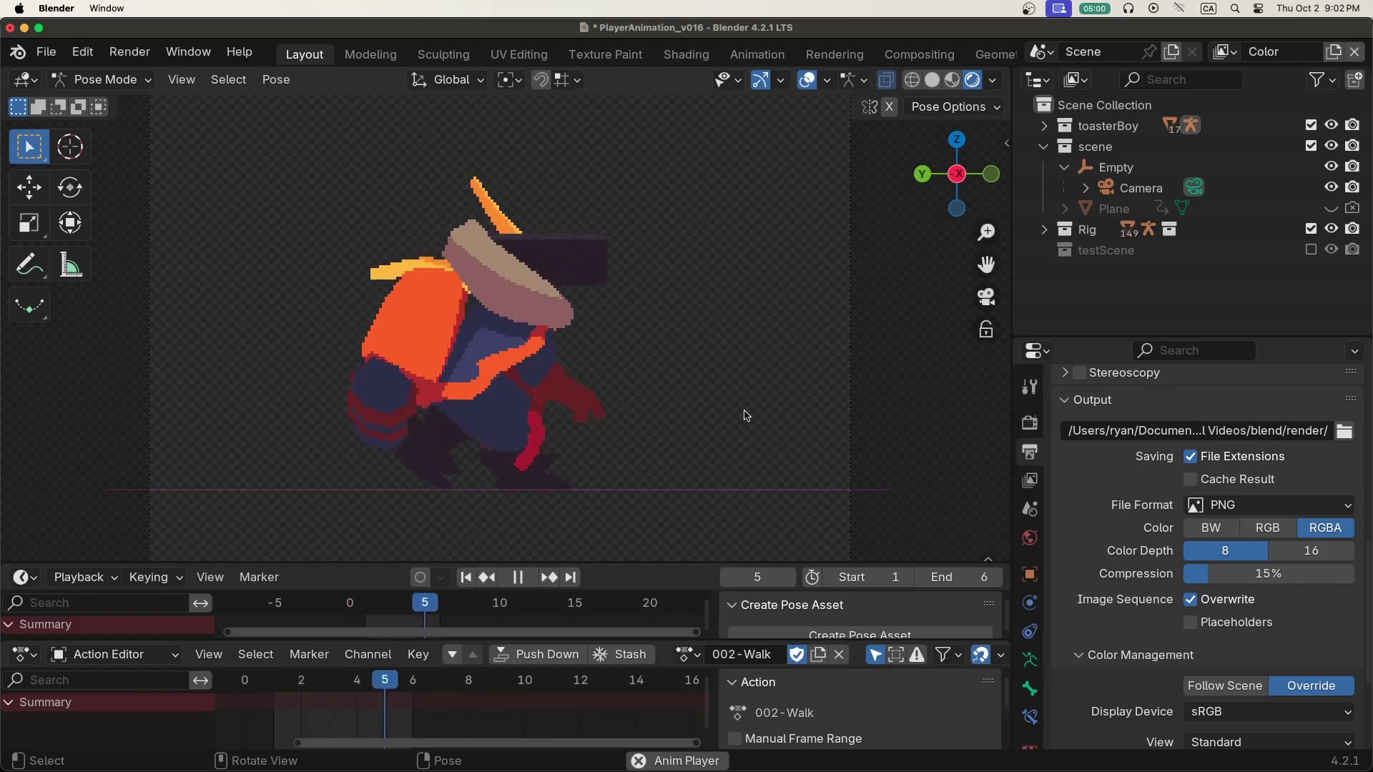
Stop the animation playback and render the walk animation for the current direction
click(524, 578)
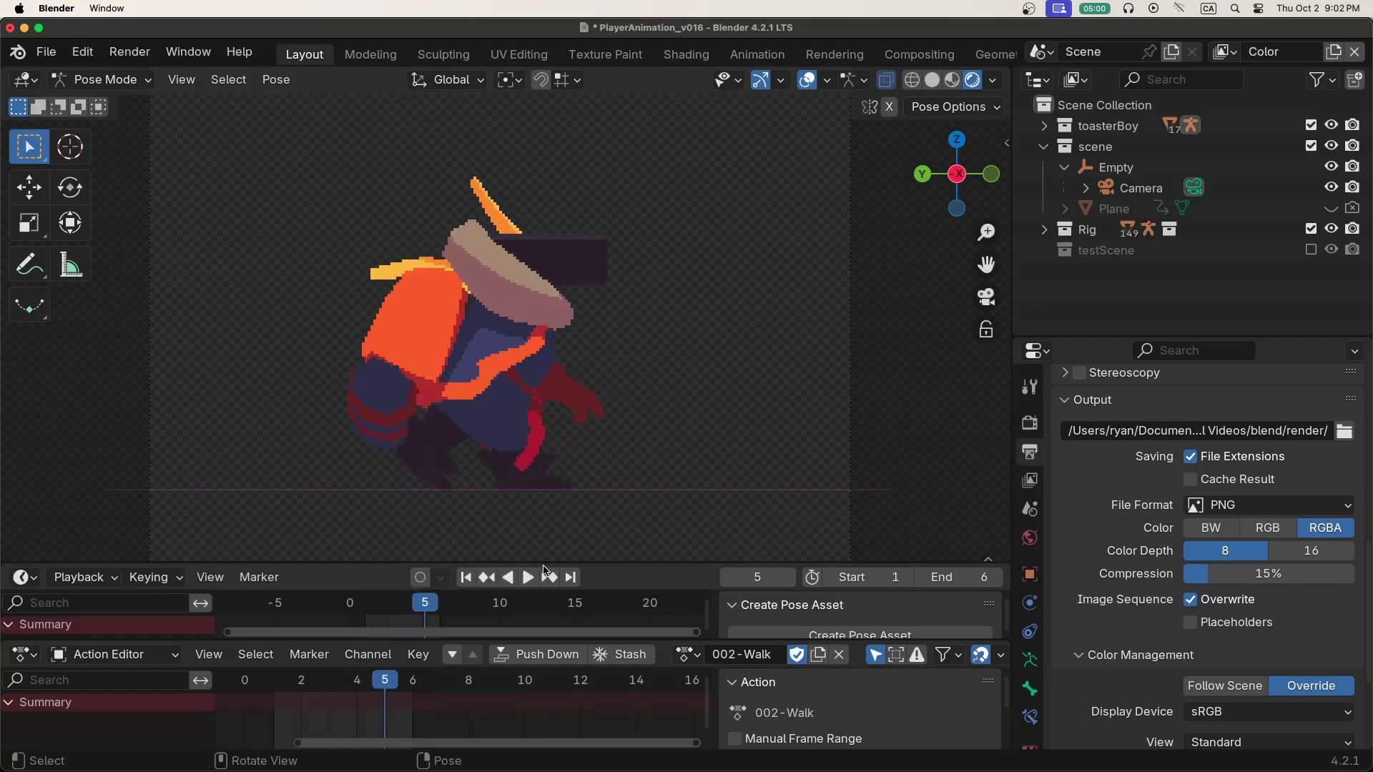
click(129, 51)
click(150, 97)
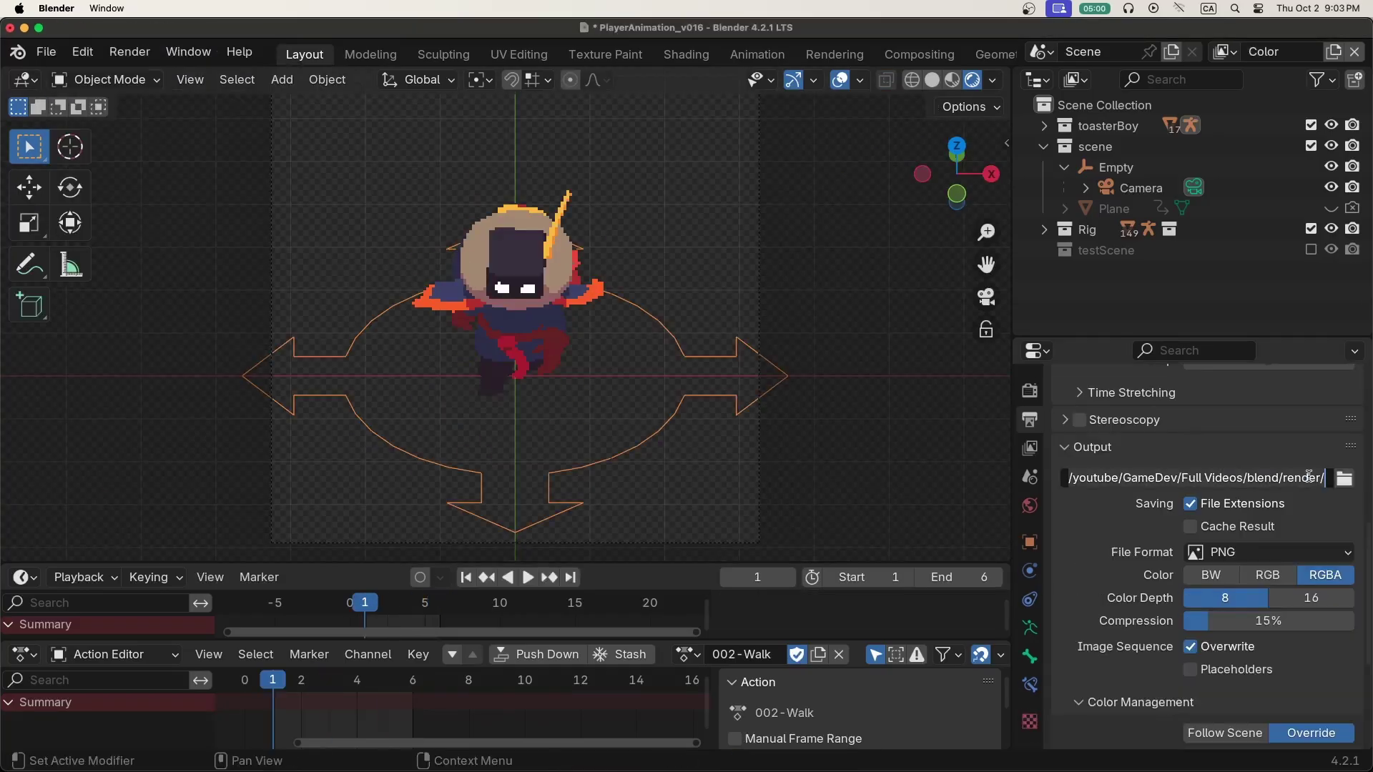
click(1303, 477)
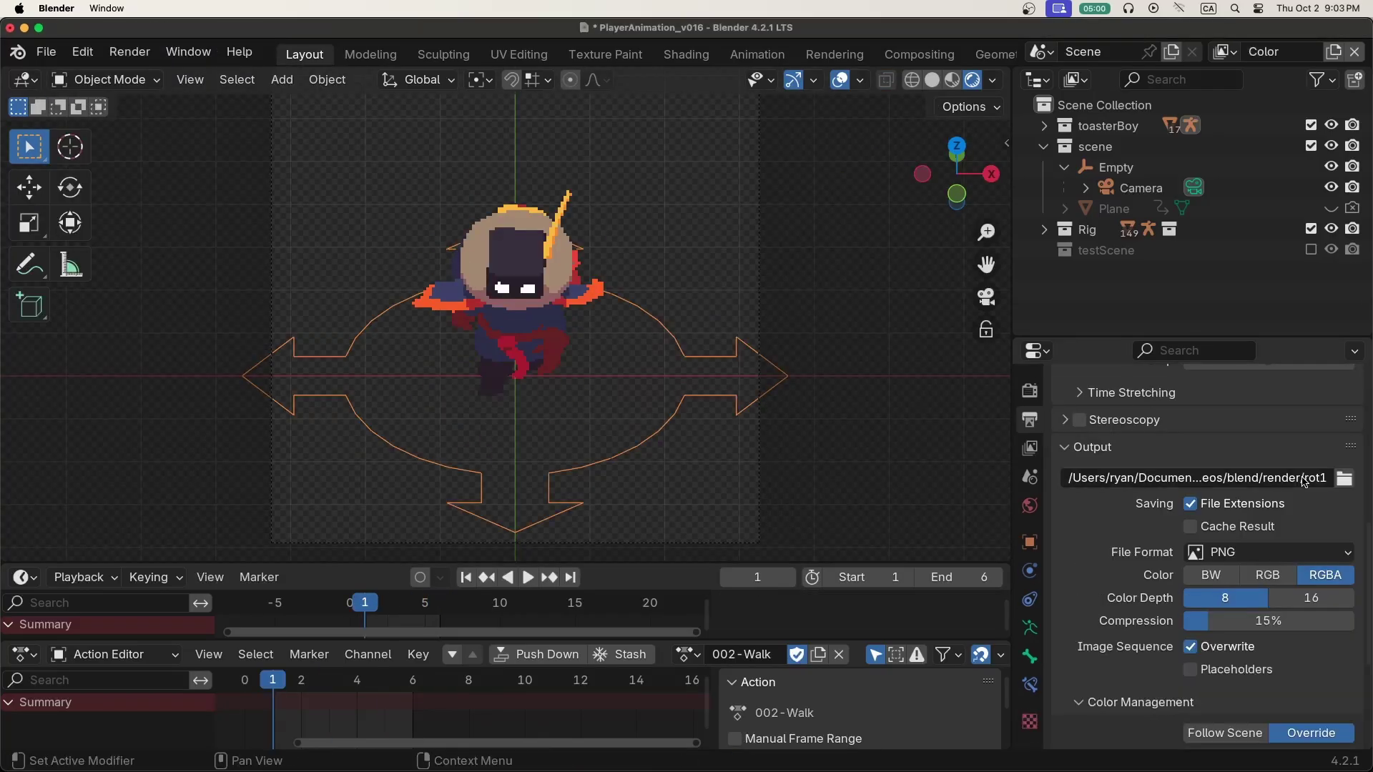
click(130, 51)
click(152, 98)
Rotate the rig 45° around Z, adjust the output path, and render that direction
key(Escape)
key(r)
key(z)
click(705, 275)
click(305, 444)
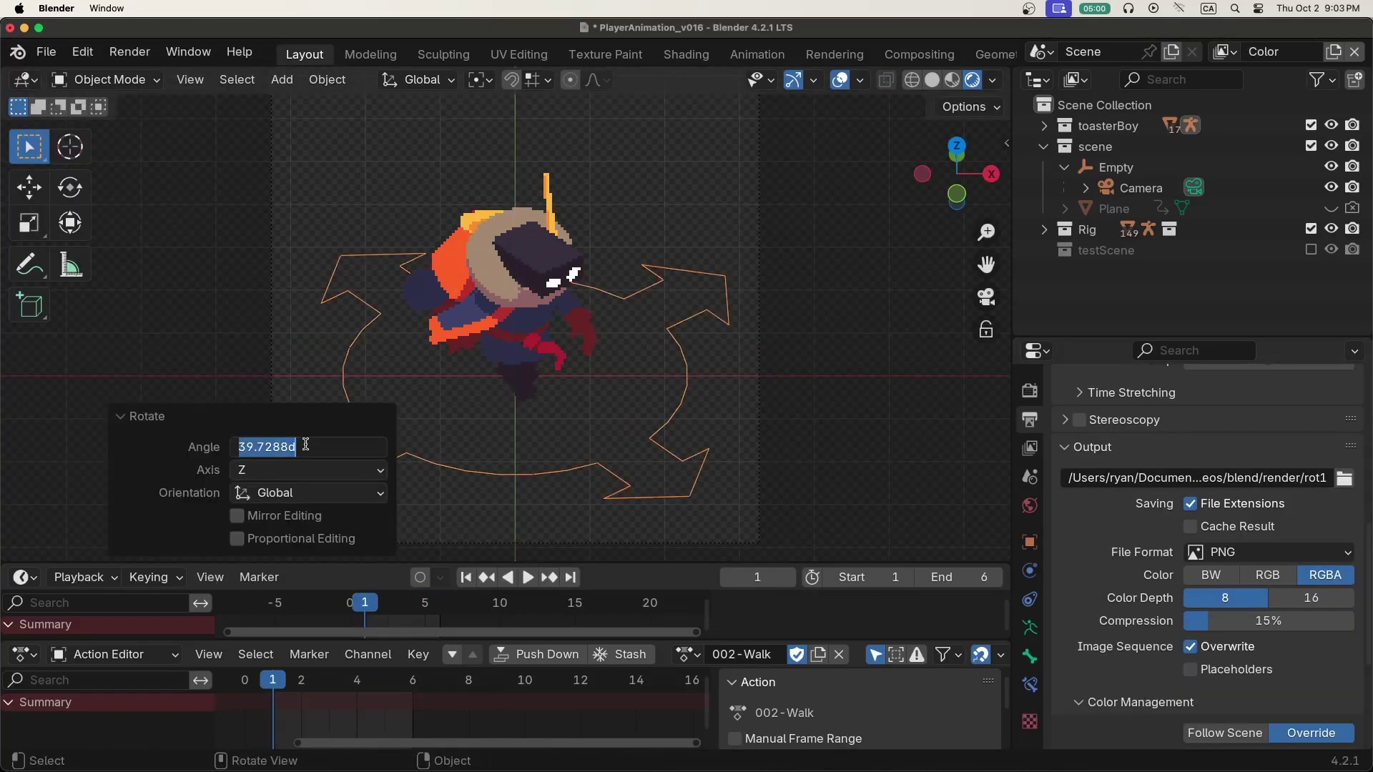
text(45)
key(Return)
click(1308, 477)
click(129, 52)
click(157, 97)
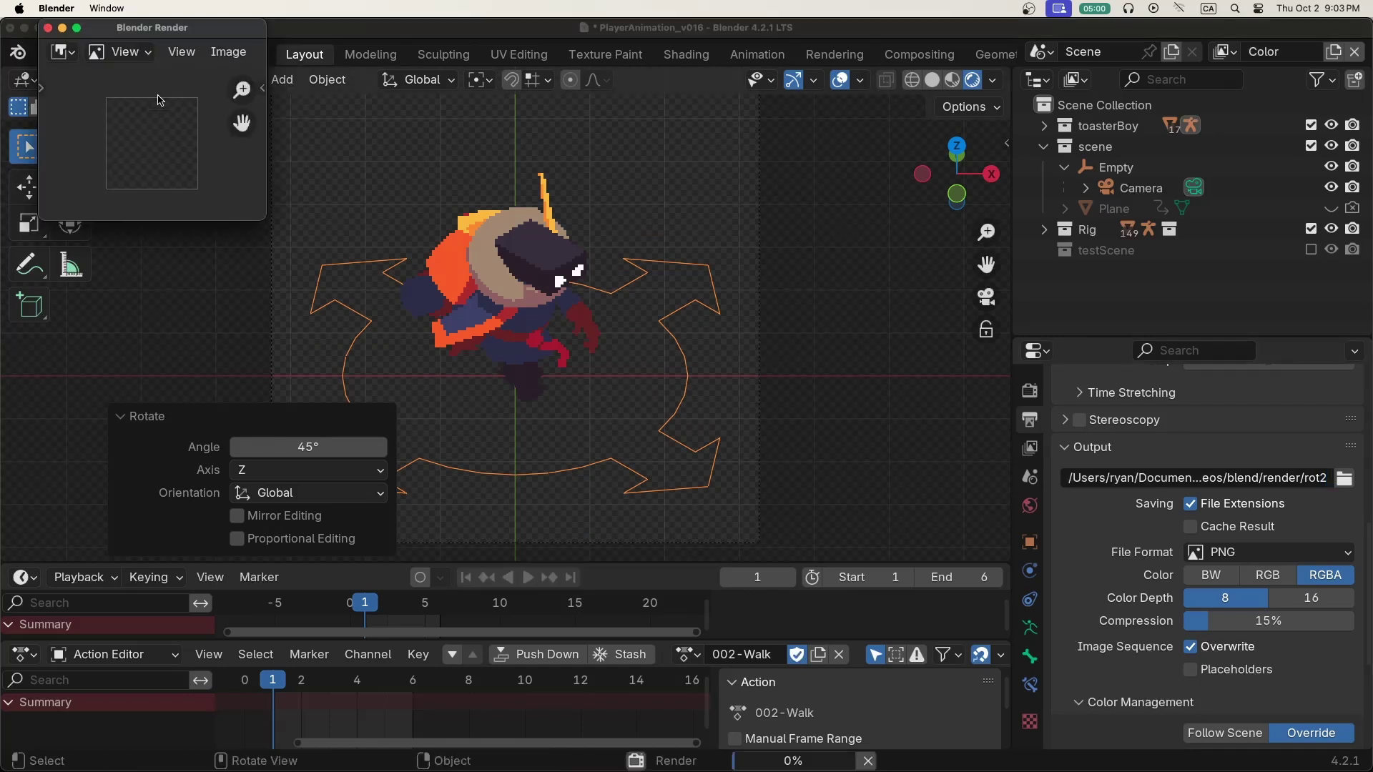
Reselect the rig, turn it another 45° about Z, update the output path, and render
key(Escape)
click(498, 470)
click(498, 472)
key(r)
key(z)
key(4)
key(5)
key(Return)
click(542, 441)
click(1316, 478)
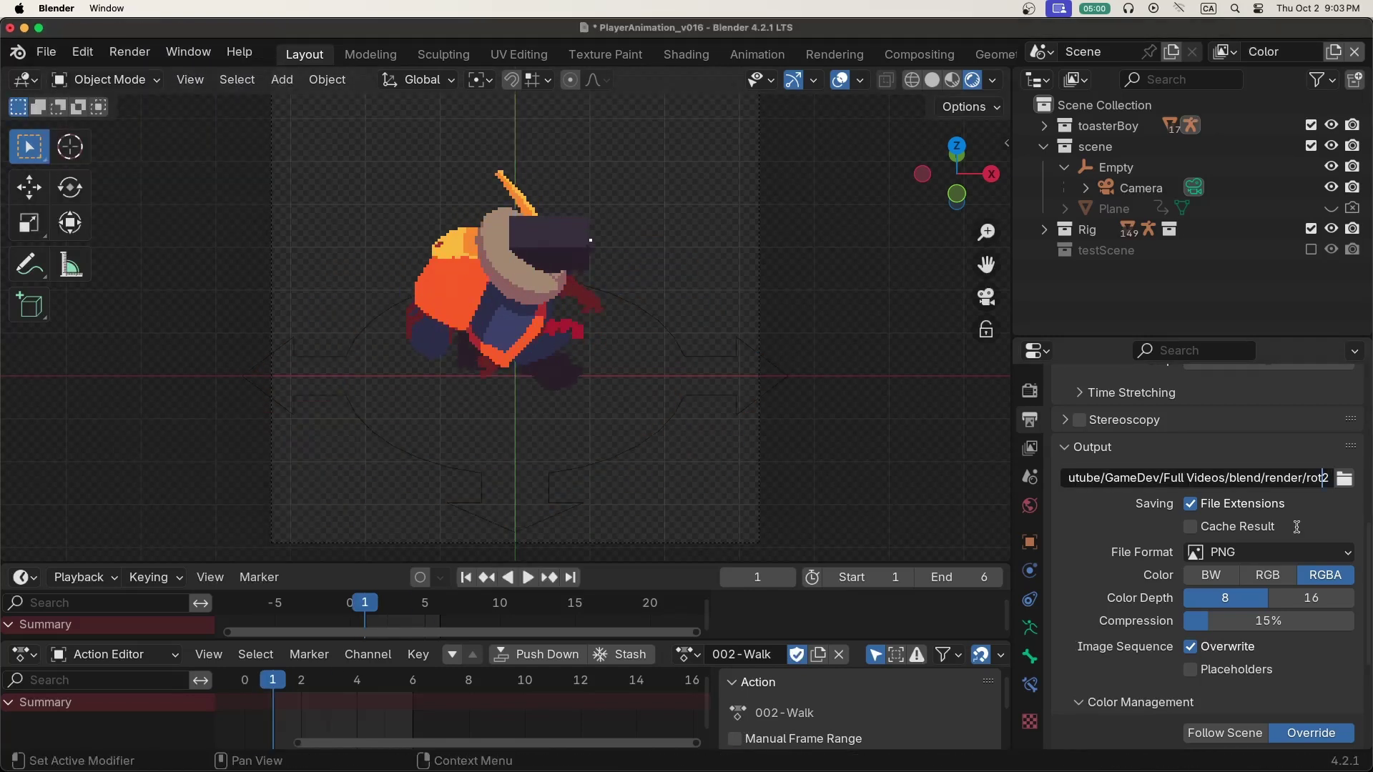
key(F12)
Turn the rig a further 45° about Z and render the character at that angle
key(Escape)
key(r)
key(z)
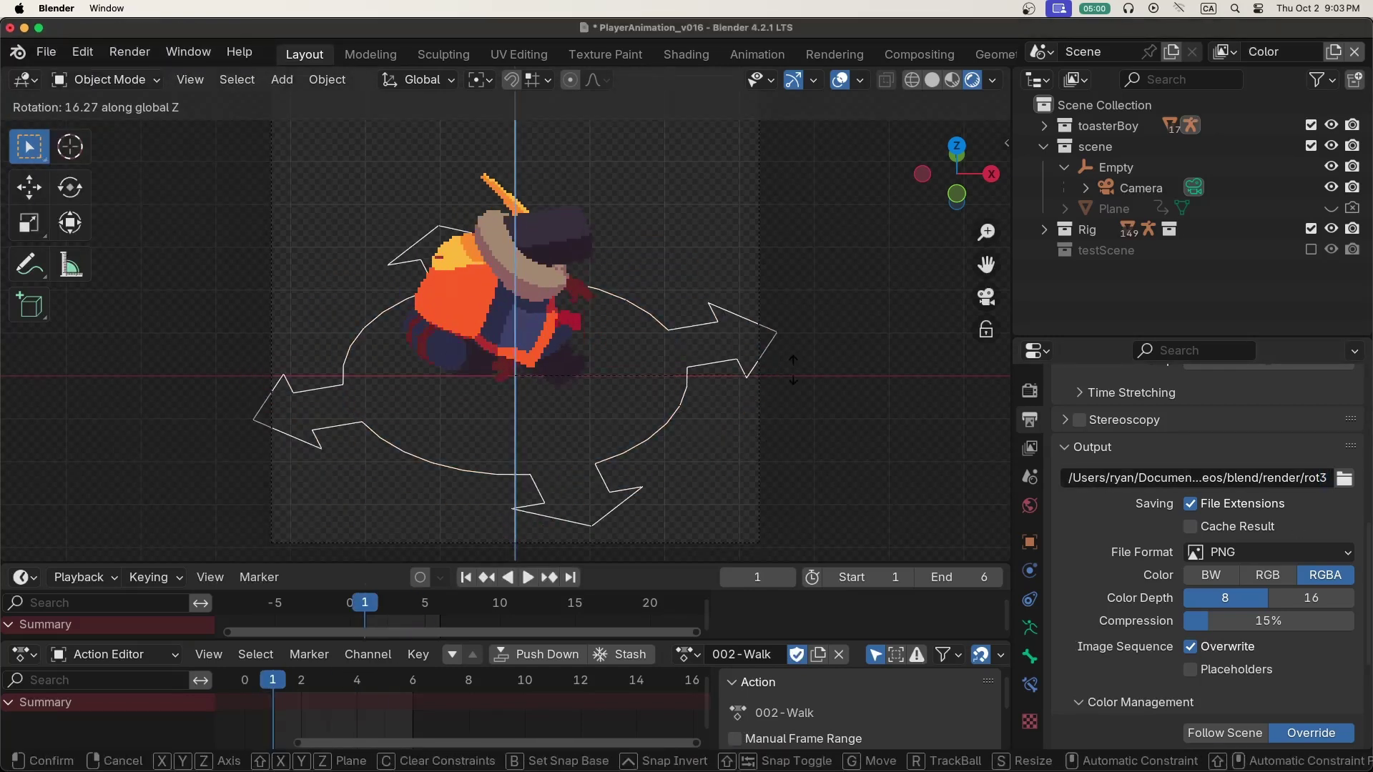
click(743, 242)
click(299, 447)
text(45)
key(Return)
key(Return)
click(129, 52)
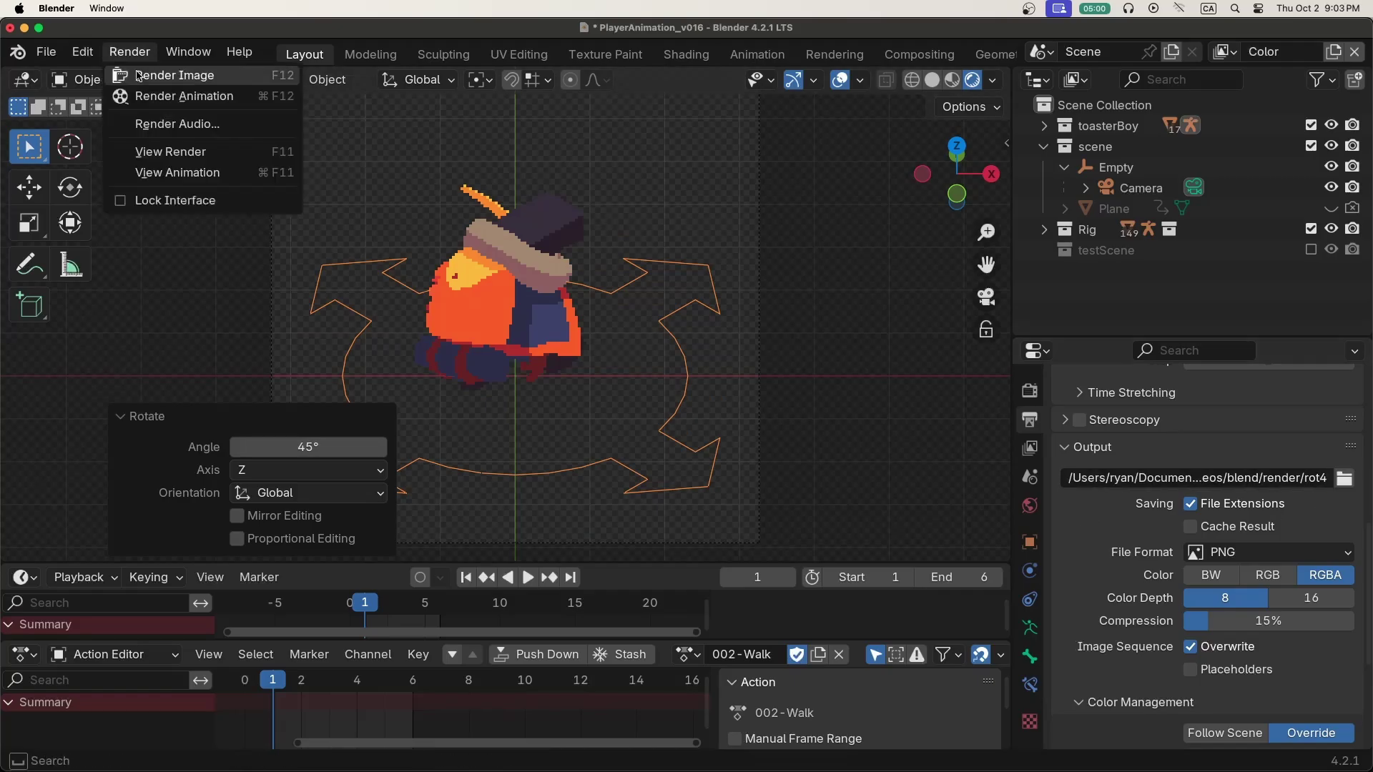
click(150, 95)
key(Escape)
Rotate the character one more 45° step around Z and render it with F12
key(r)
key(z)
click(858, 339)
click(331, 446)
text(4)
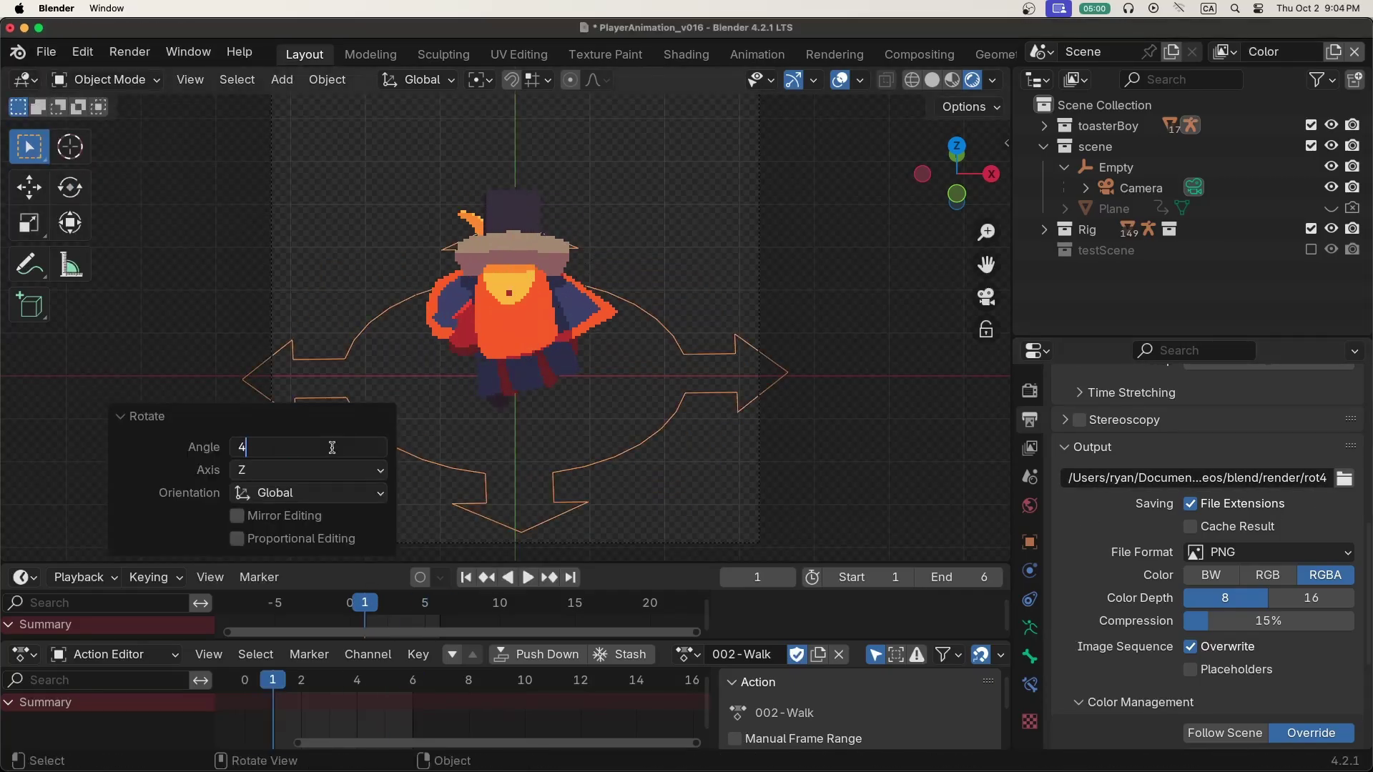
text(5)
key(Return)
key(F12)
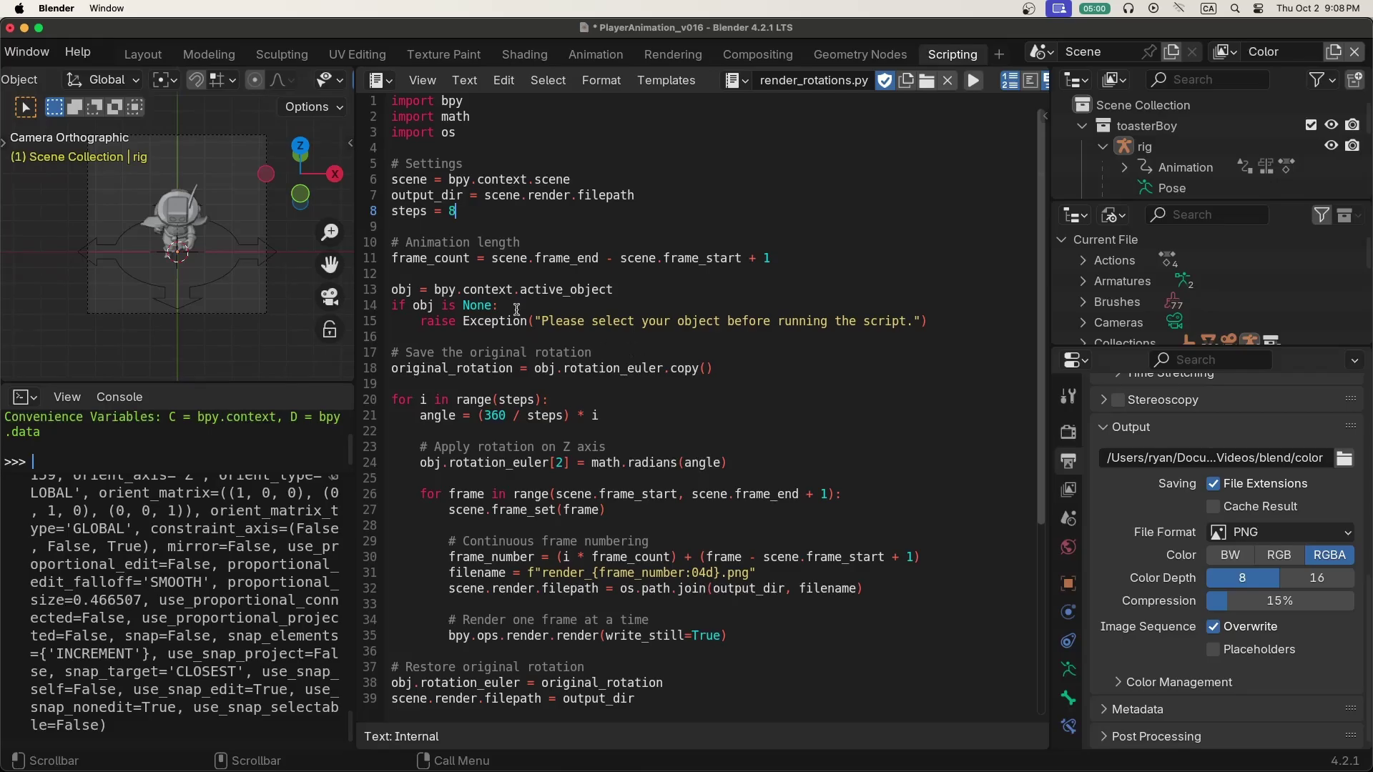
Select the character rig, run render_rotations.py, and check the 48 colour PNGs in Finder
click(233, 276)
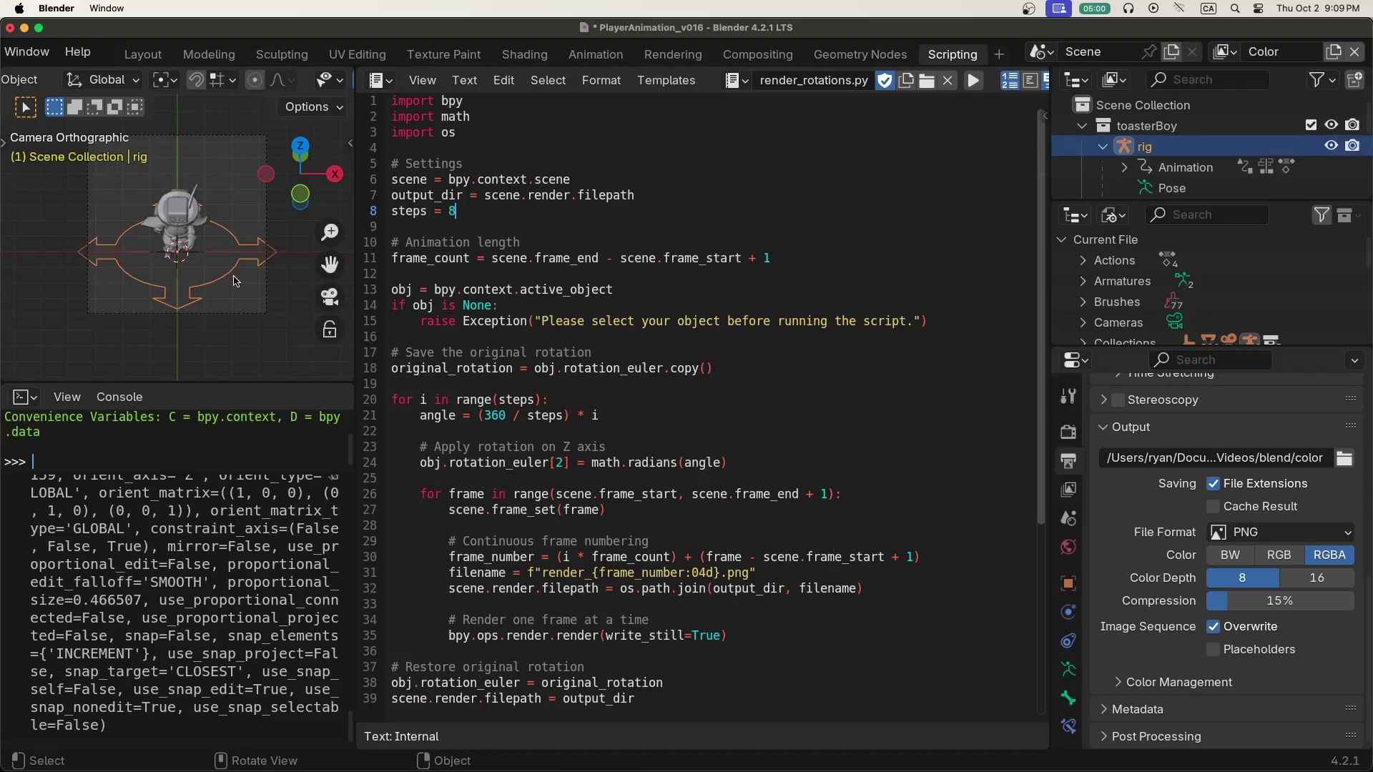
key(r)
key(z)
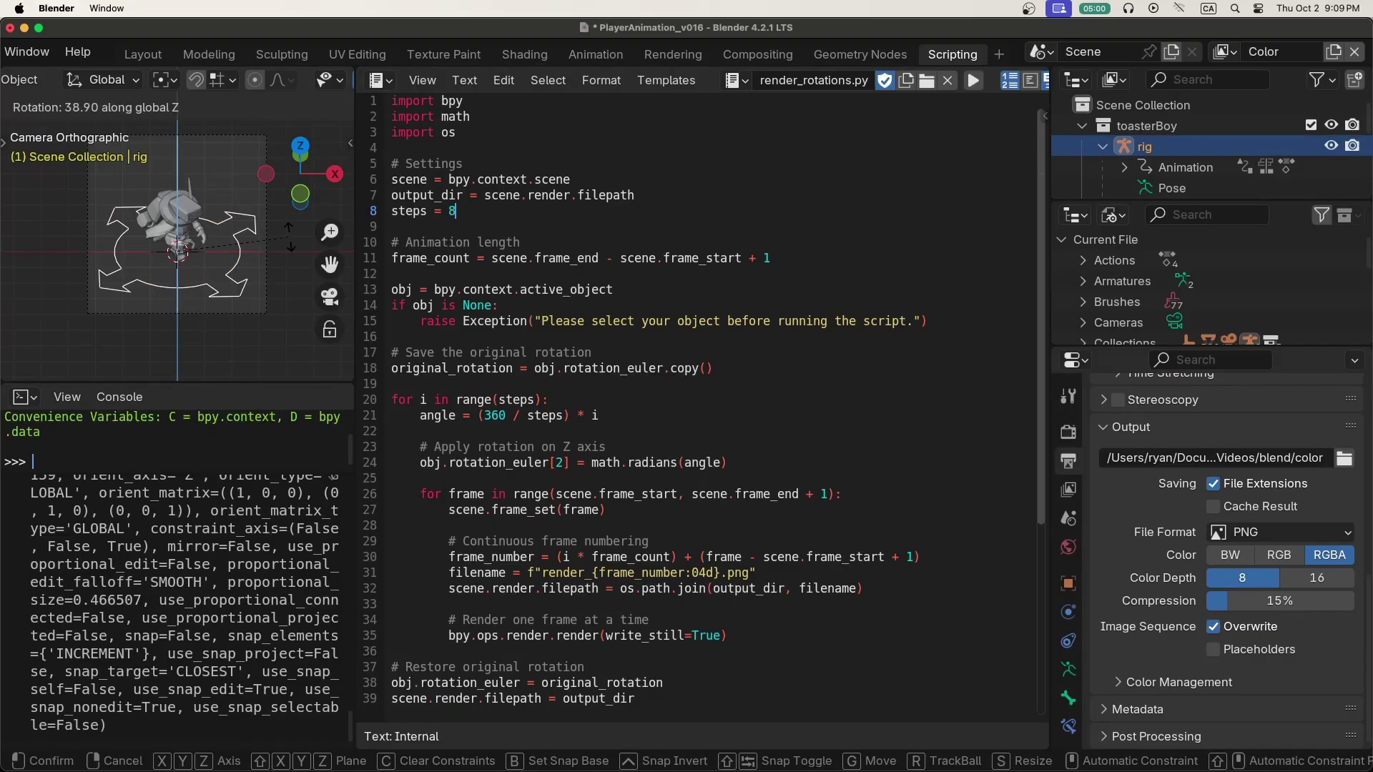
key(Escape)
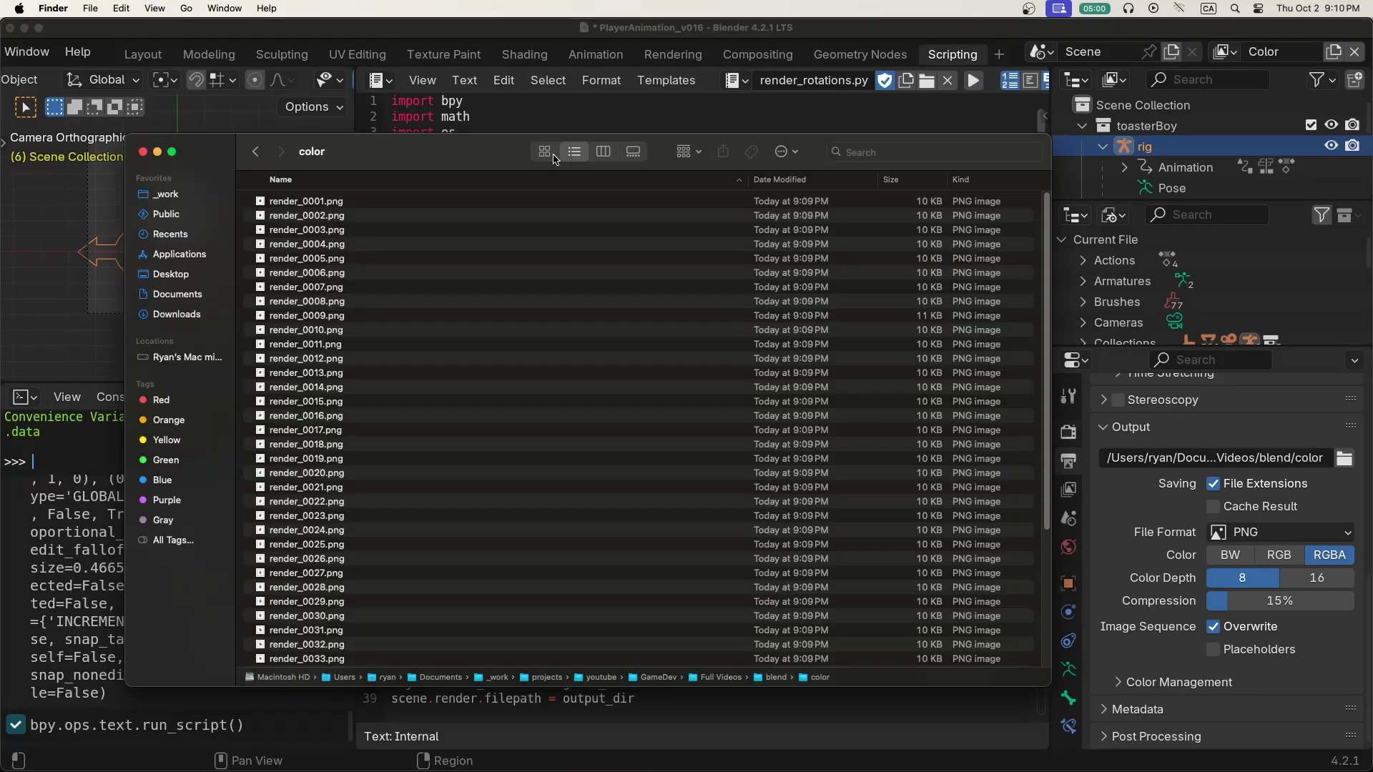
click(545, 152)
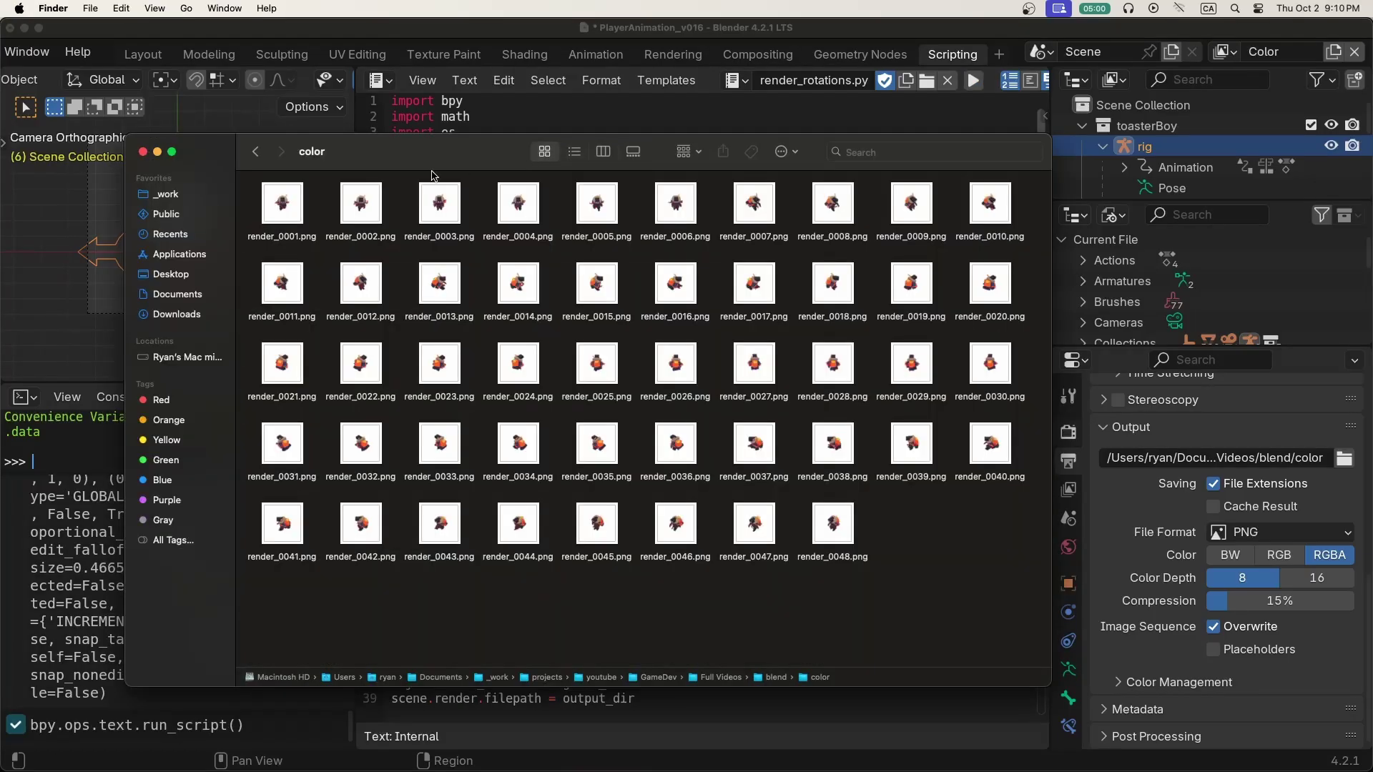
drag(248, 192, 1015, 604)
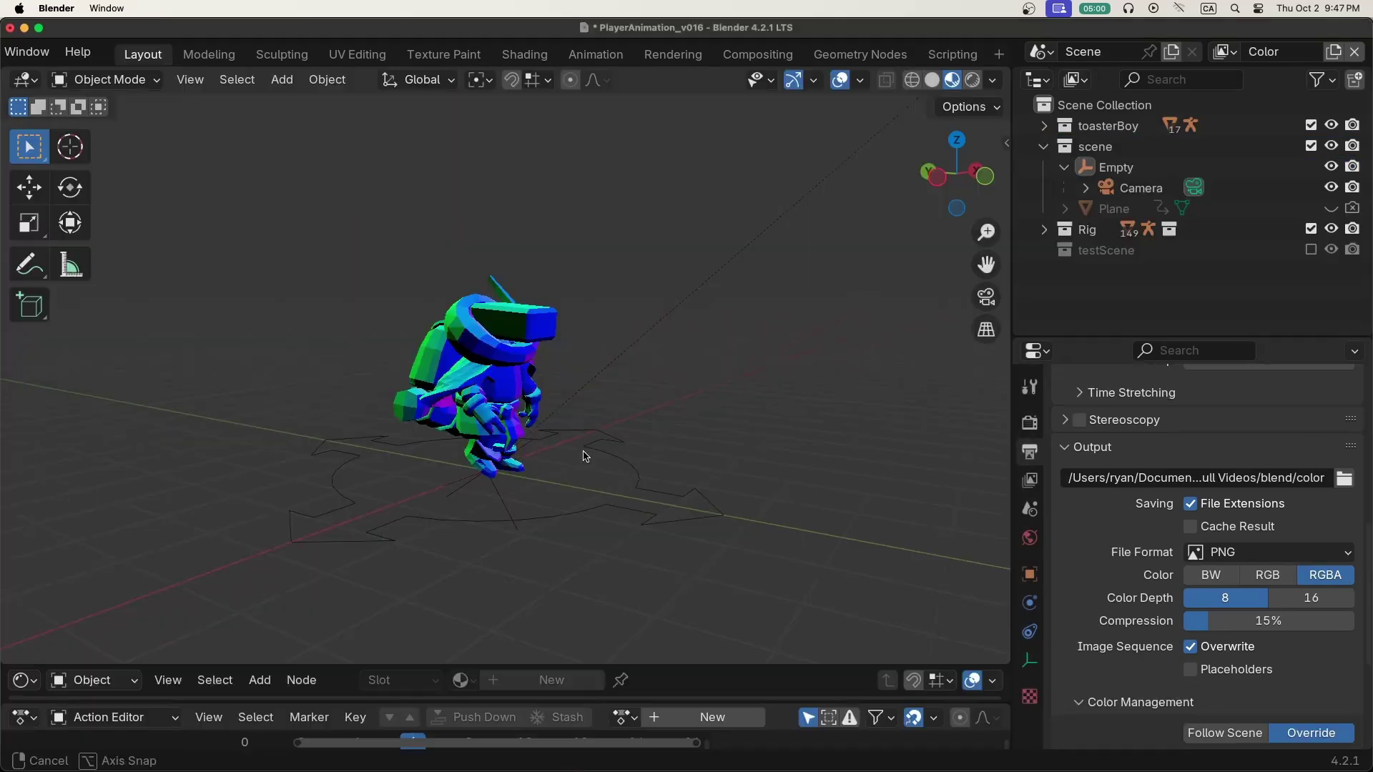
Orbit around the normal-shaded character to see its back, and check the camera view
scroll(466, 408, up, 3)
shift+middle_drag(466, 409, 567, 451)
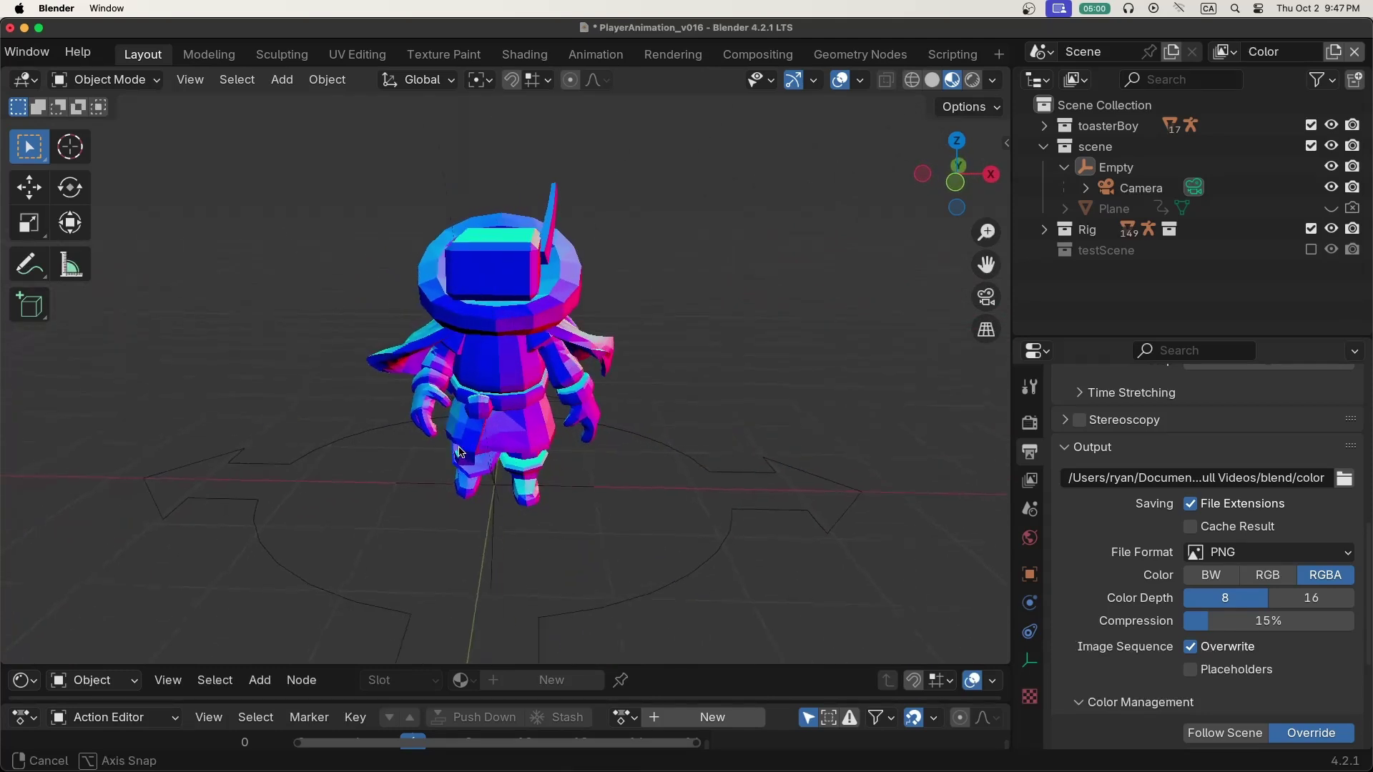
middle_drag(418, 452, 365, 444)
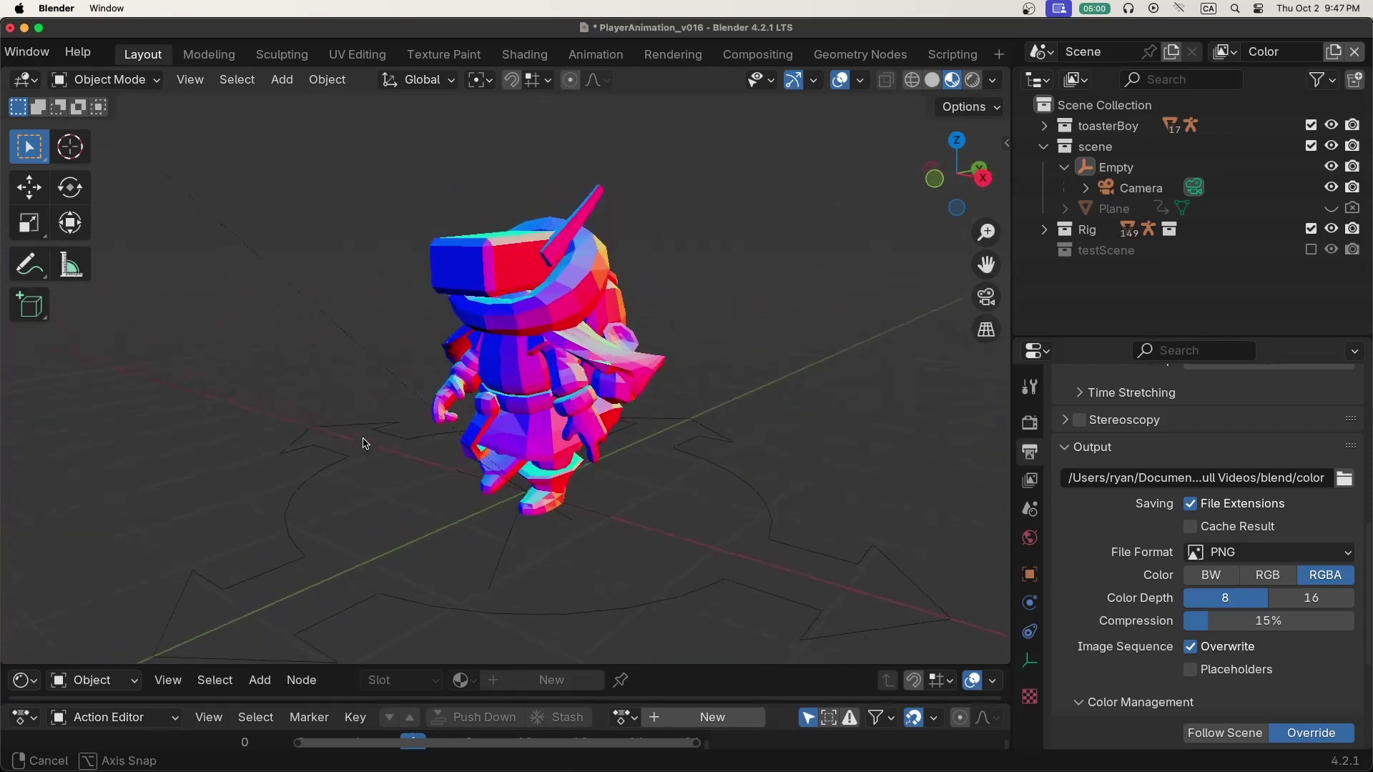
click(985, 297)
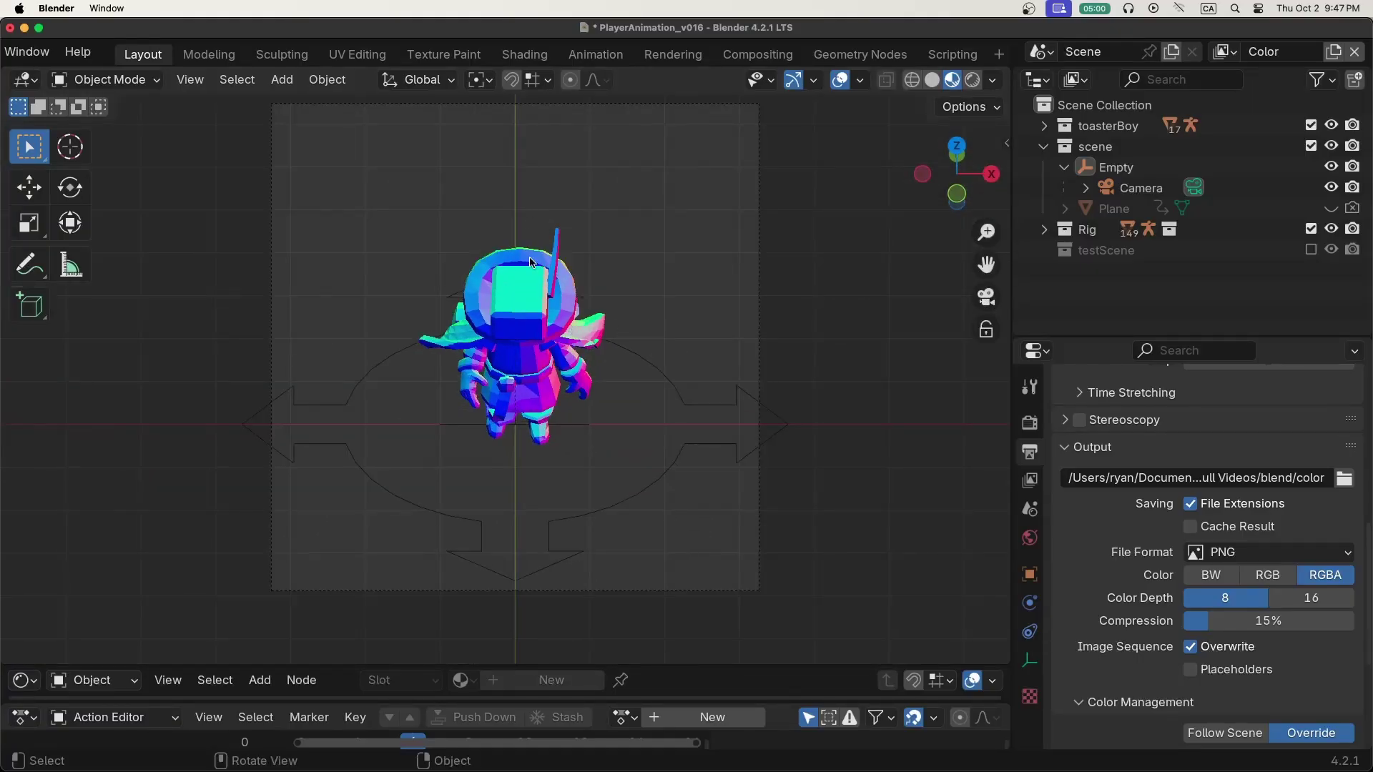
click(987, 296)
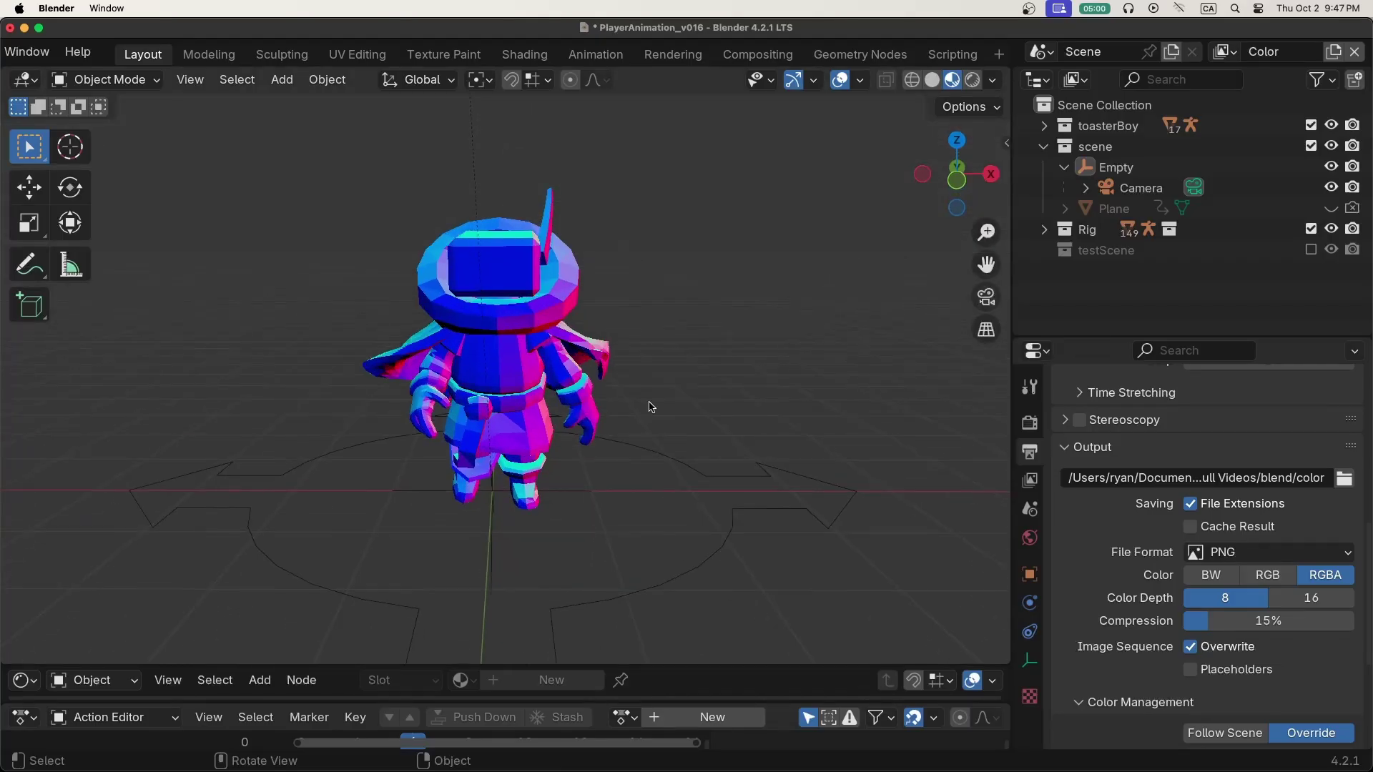
Select the camera's parent Empty and rotate it about the X axis
middle_drag(485, 425, 718, 408)
scroll(718, 408, down, 3)
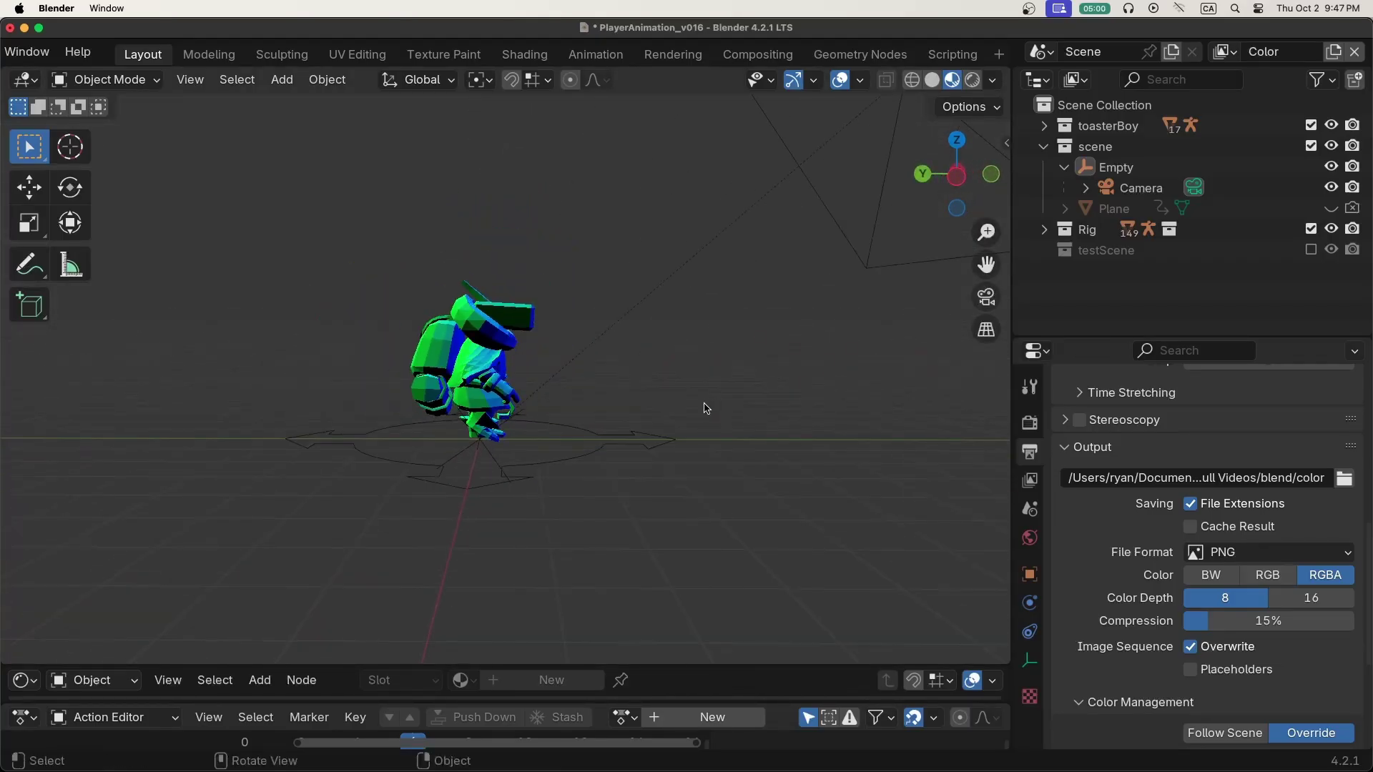
click(495, 460)
mouse_move(598, 431)
middle_down()
mouse_move(570, 436)
mouse_move(586, 421)
middle_up()
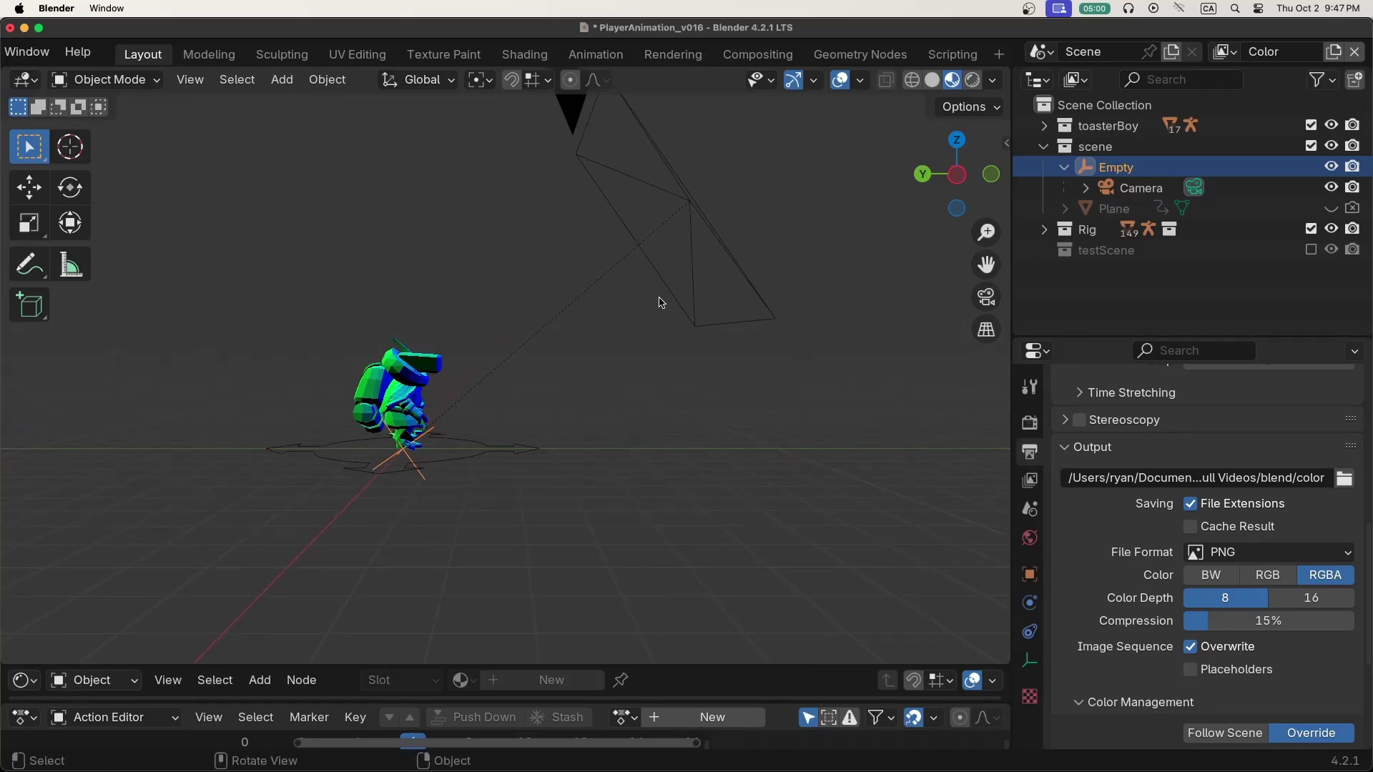
key(r)
key(x)
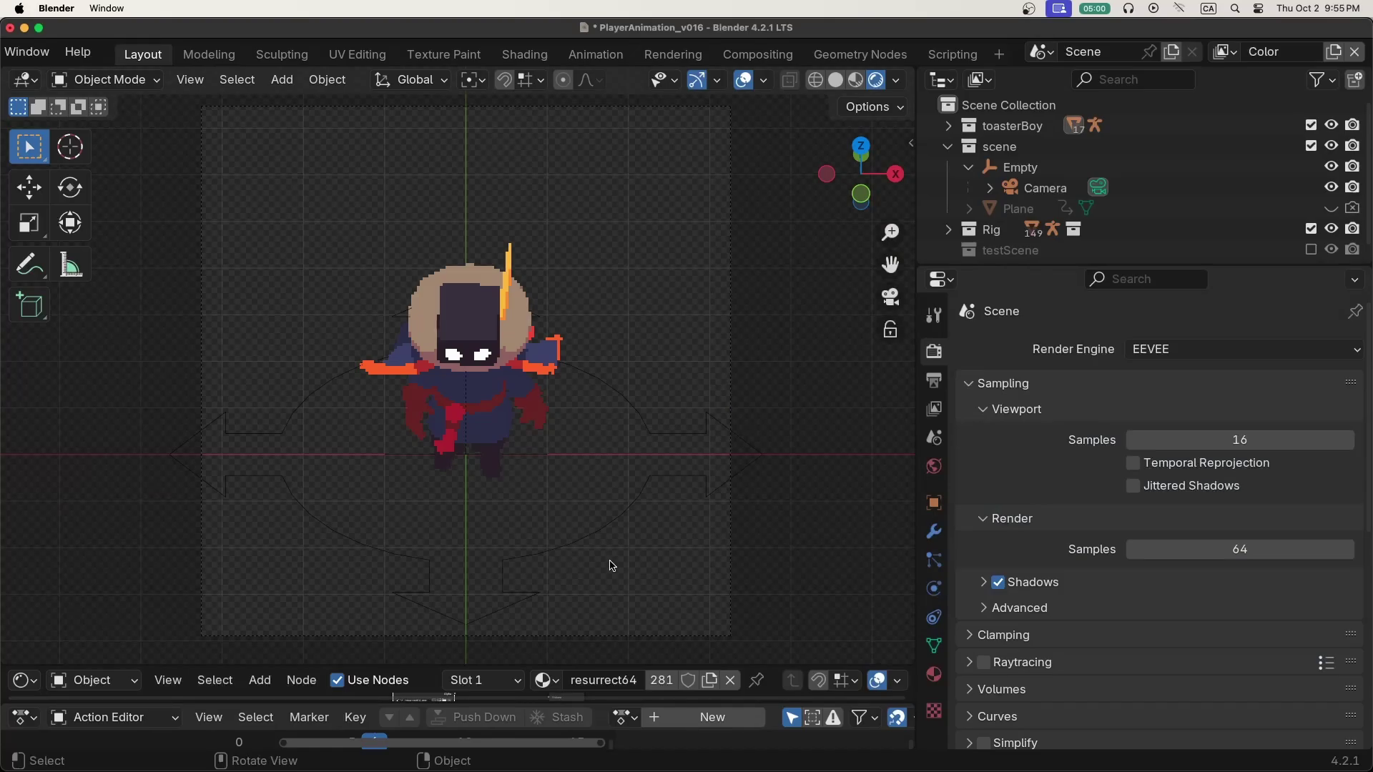
Switch to Workbench with the normal-map MatCap and turn off render and viewport anti-aliasing
click(1322, 352)
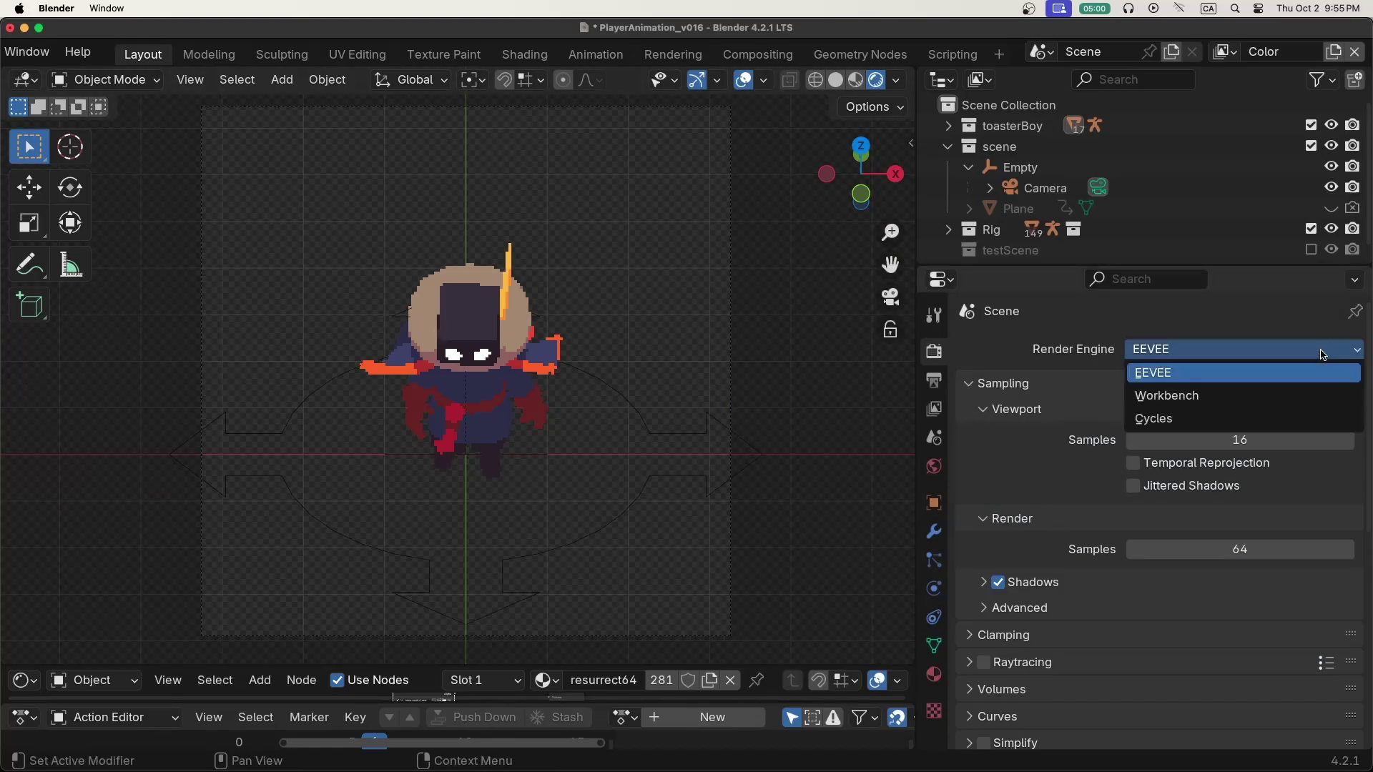
click(1308, 395)
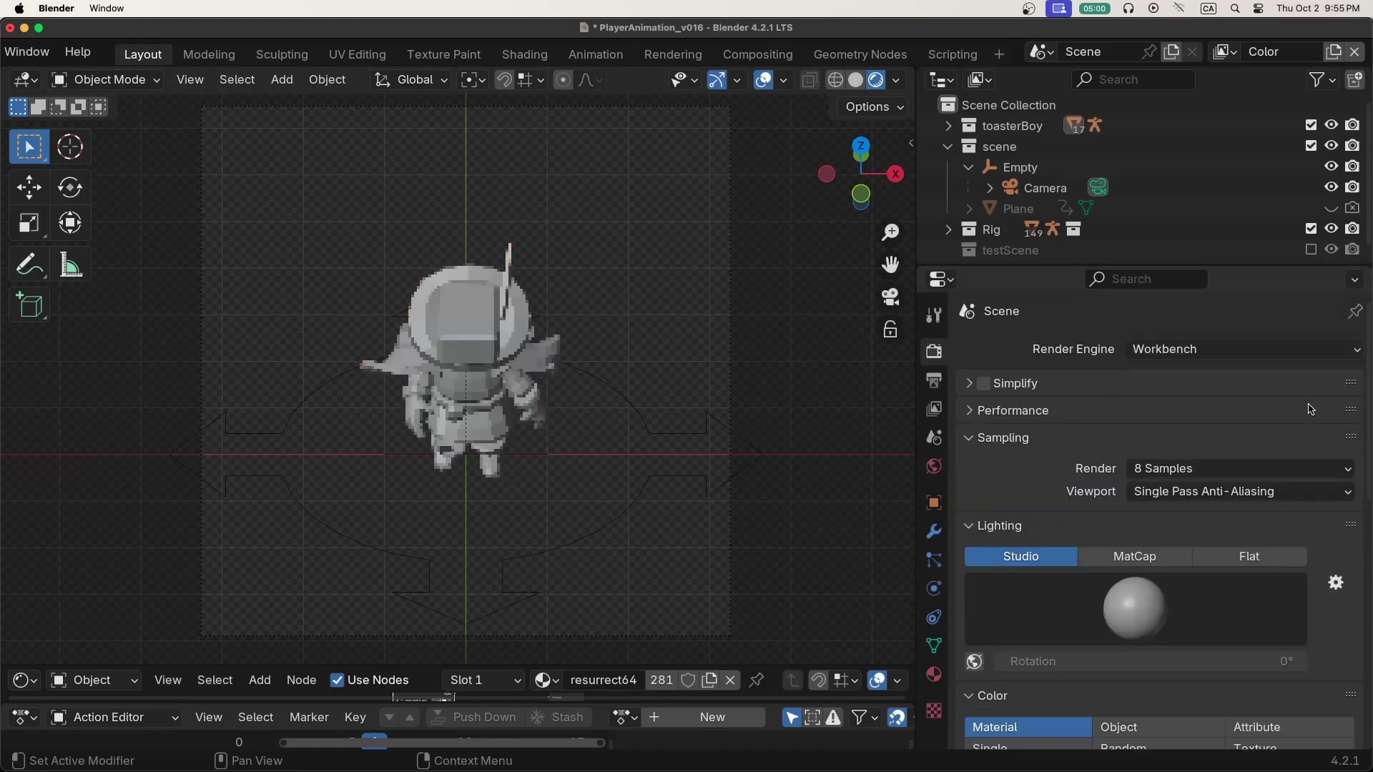
click(1144, 557)
click(1142, 599)
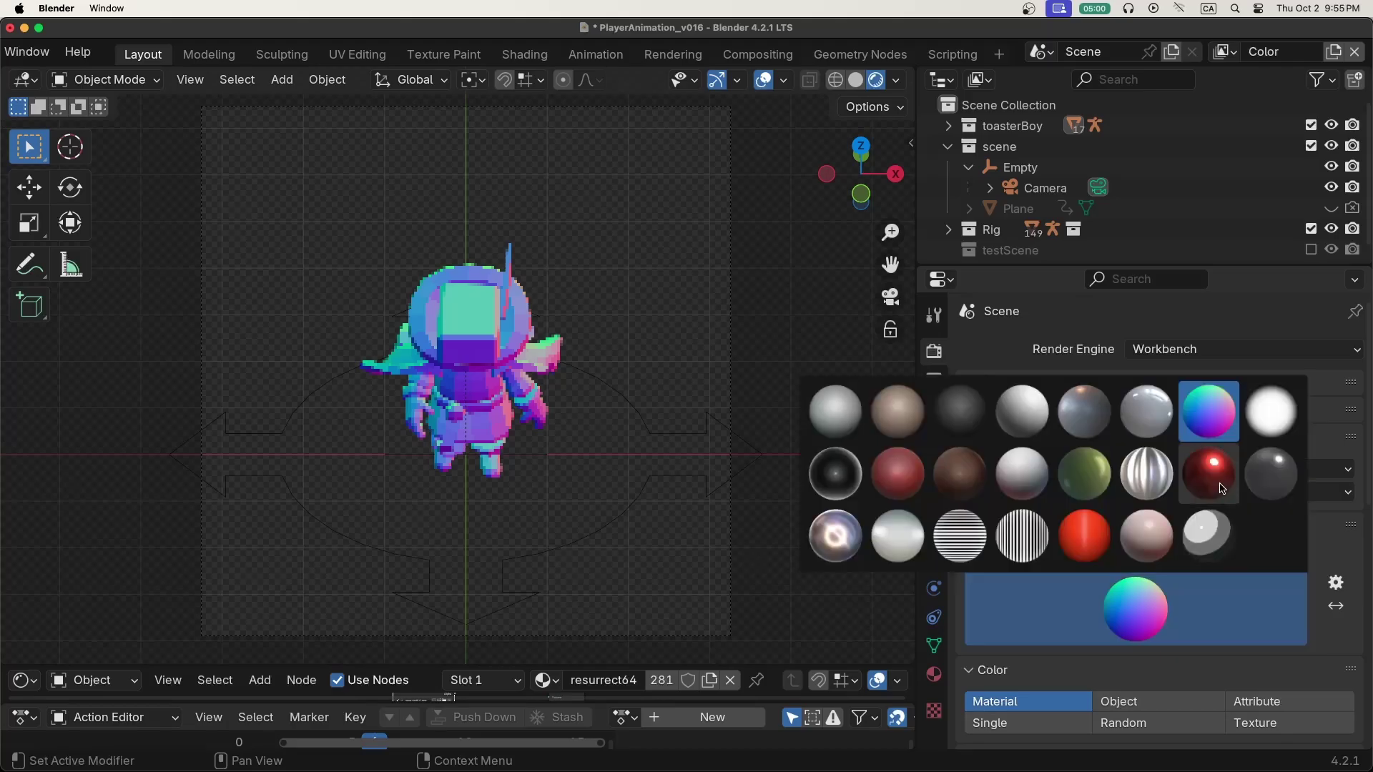
click(1205, 469)
click(1188, 492)
click(1201, 492)
click(1199, 518)
Change the output folder from color to normal and run the script for 48 normal renders
scroll(1153, 532, down, 3)
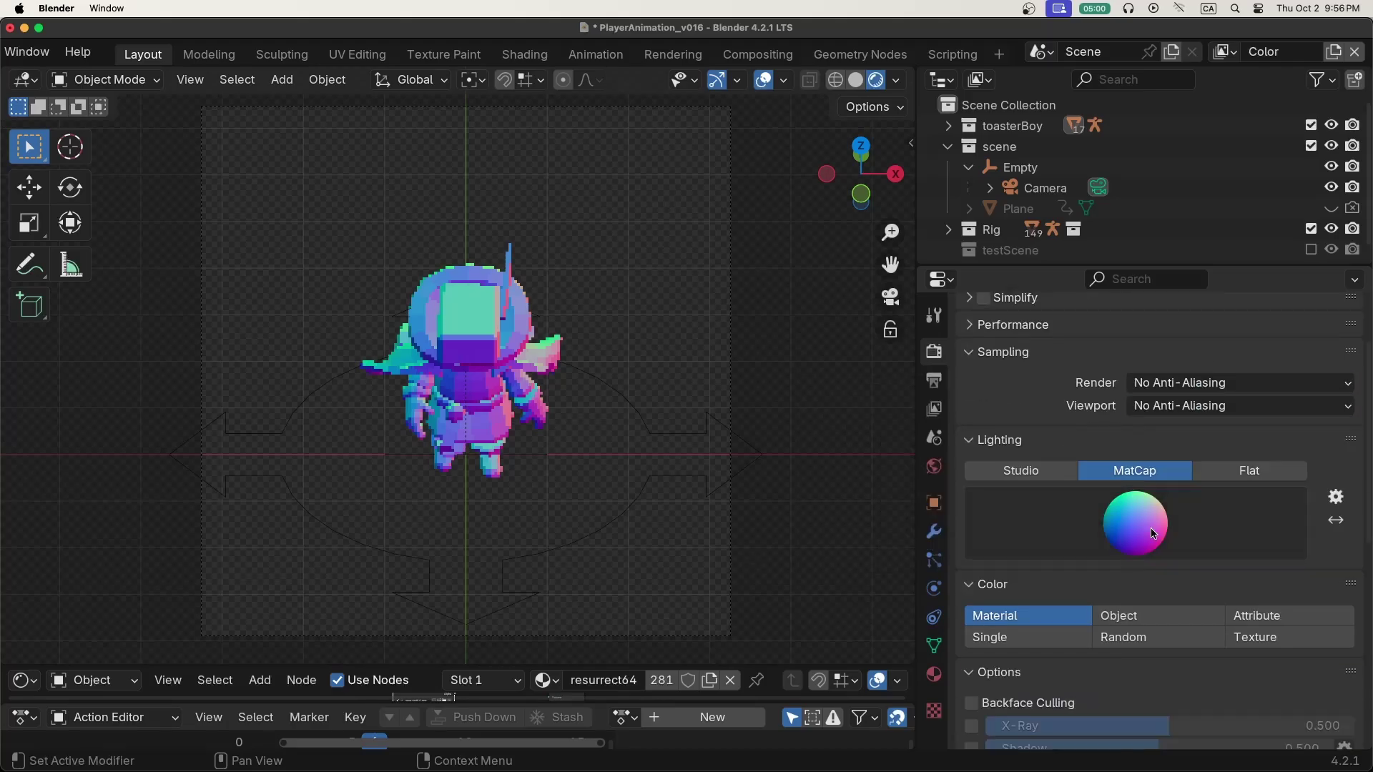
click(1046, 643)
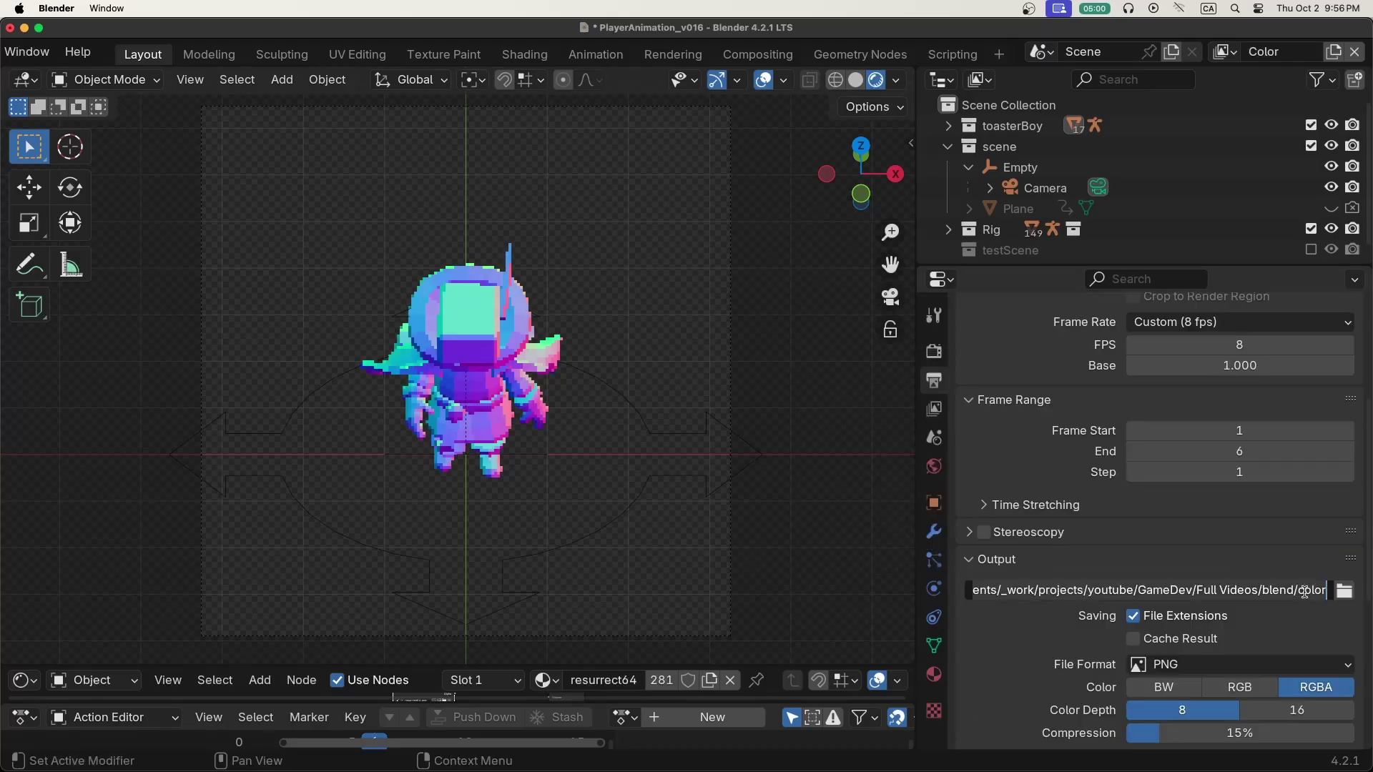
click(1304, 591)
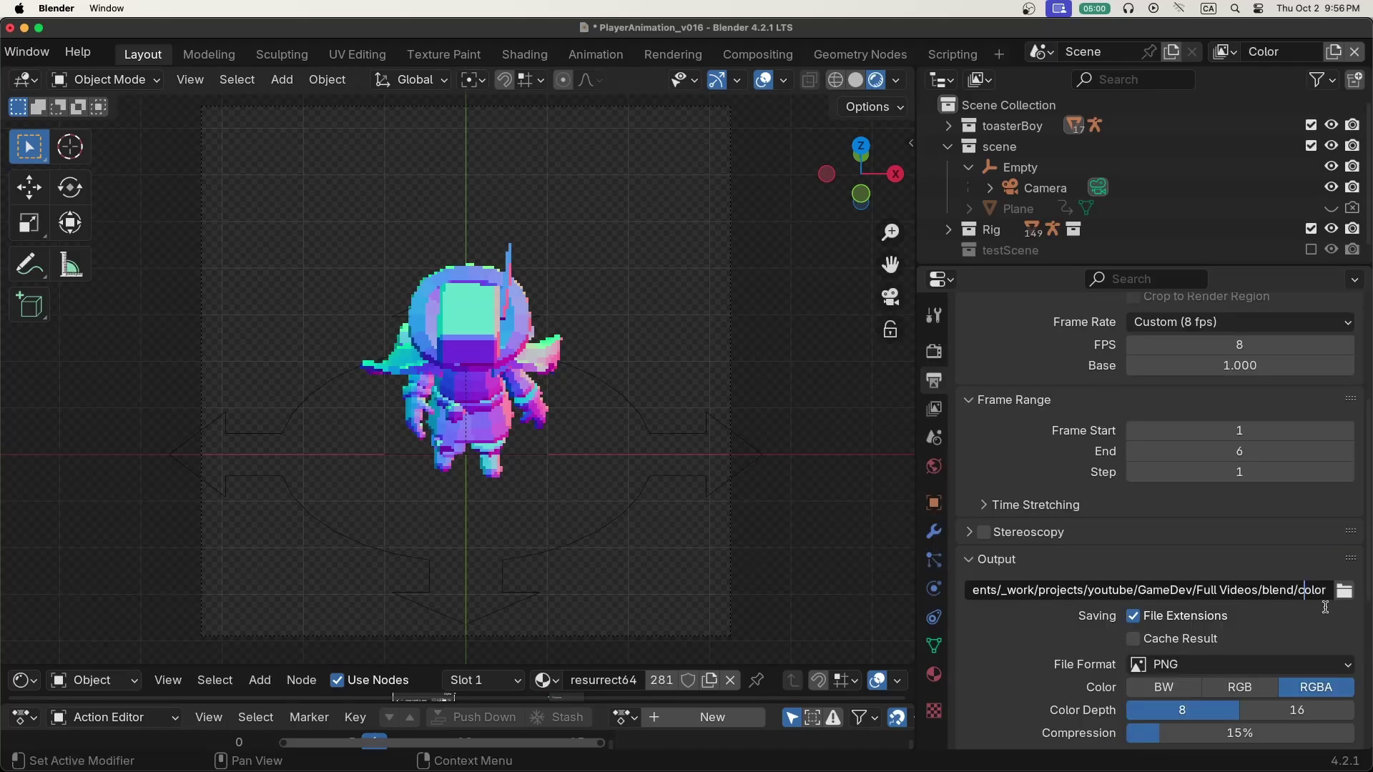
text(normal)
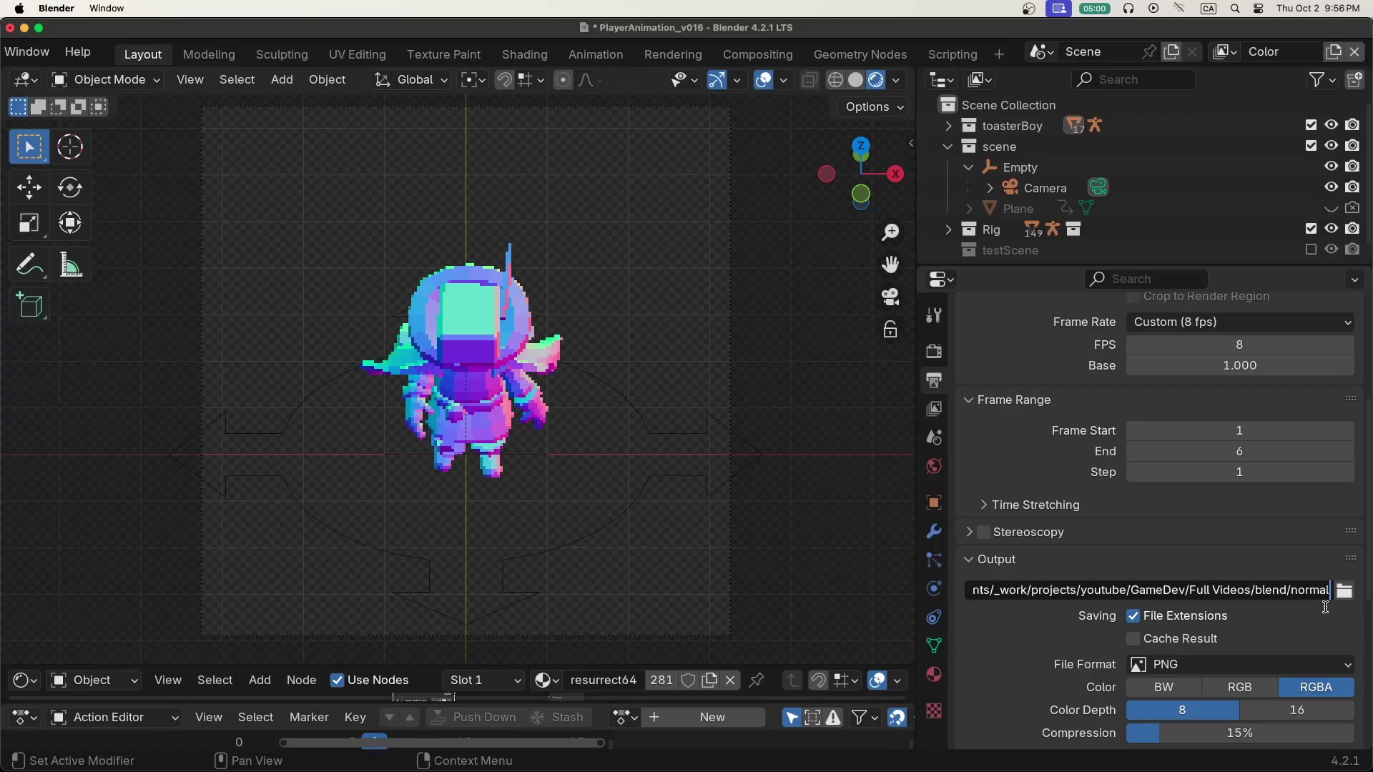
key(Return)
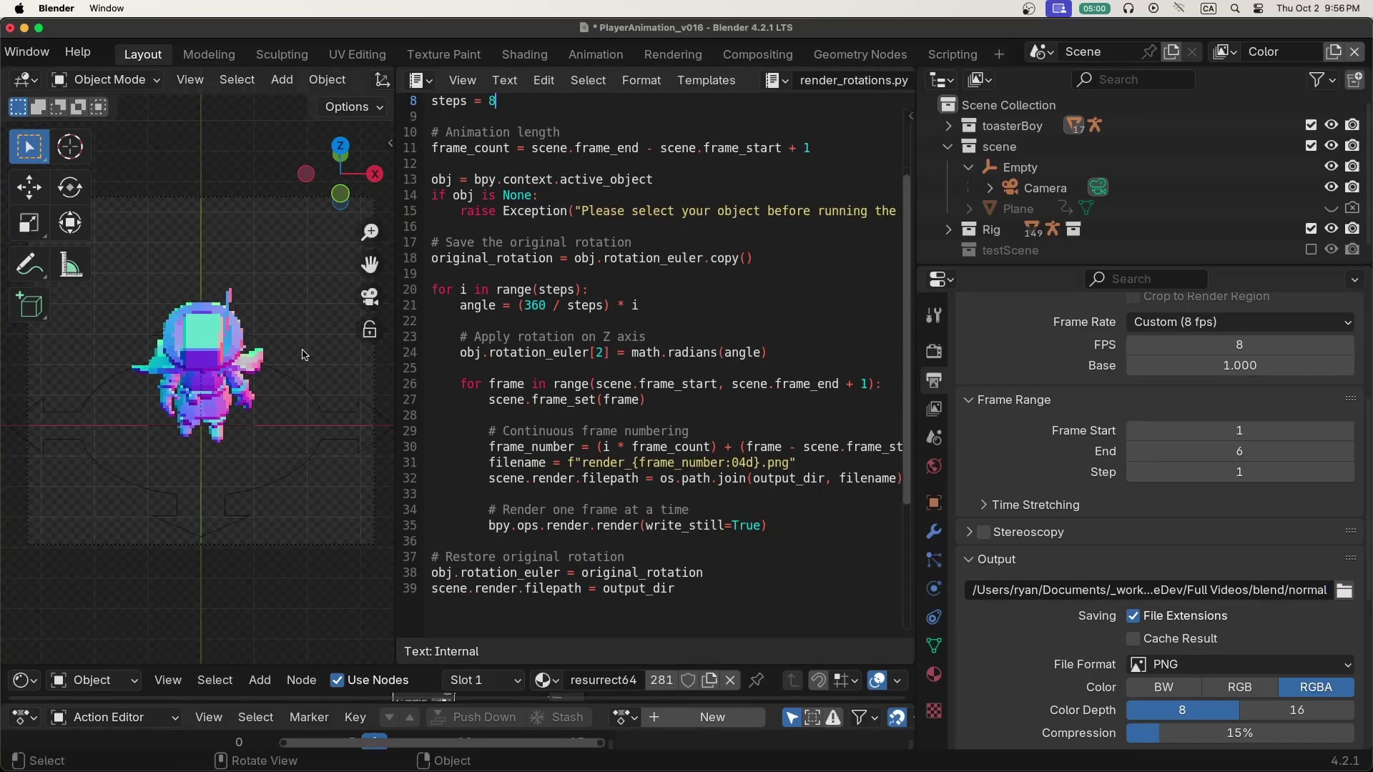
click(304, 355)
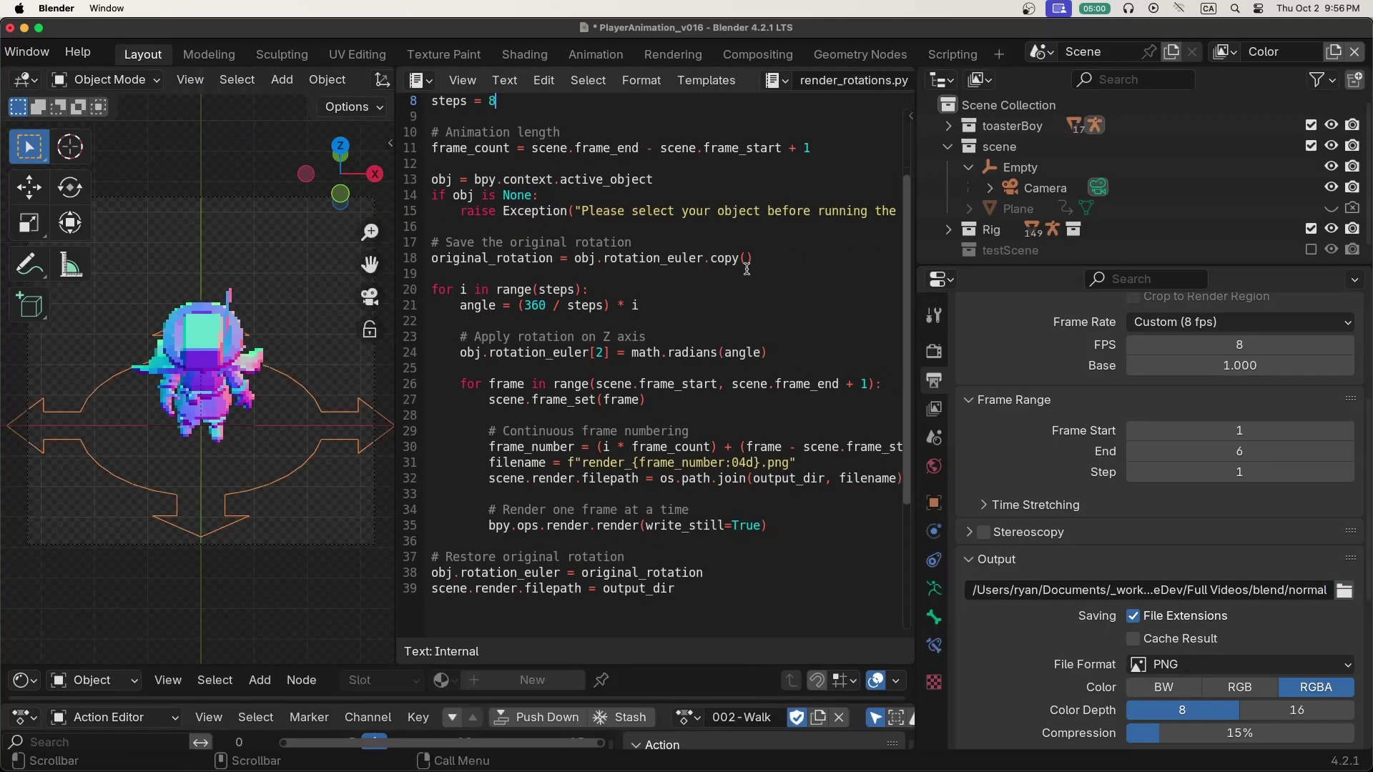
scroll(824, 85, right, 5)
click(822, 86)
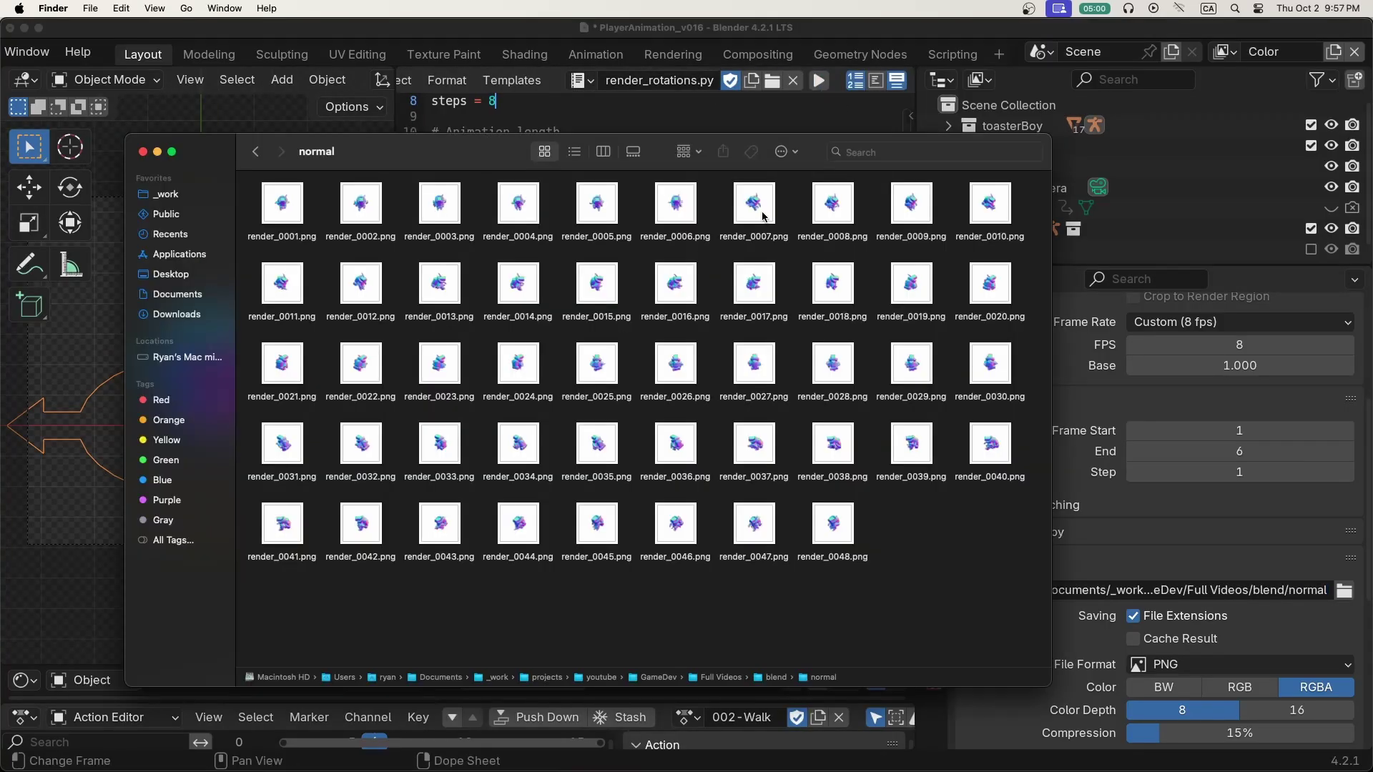
drag(247, 202, 1015, 572)
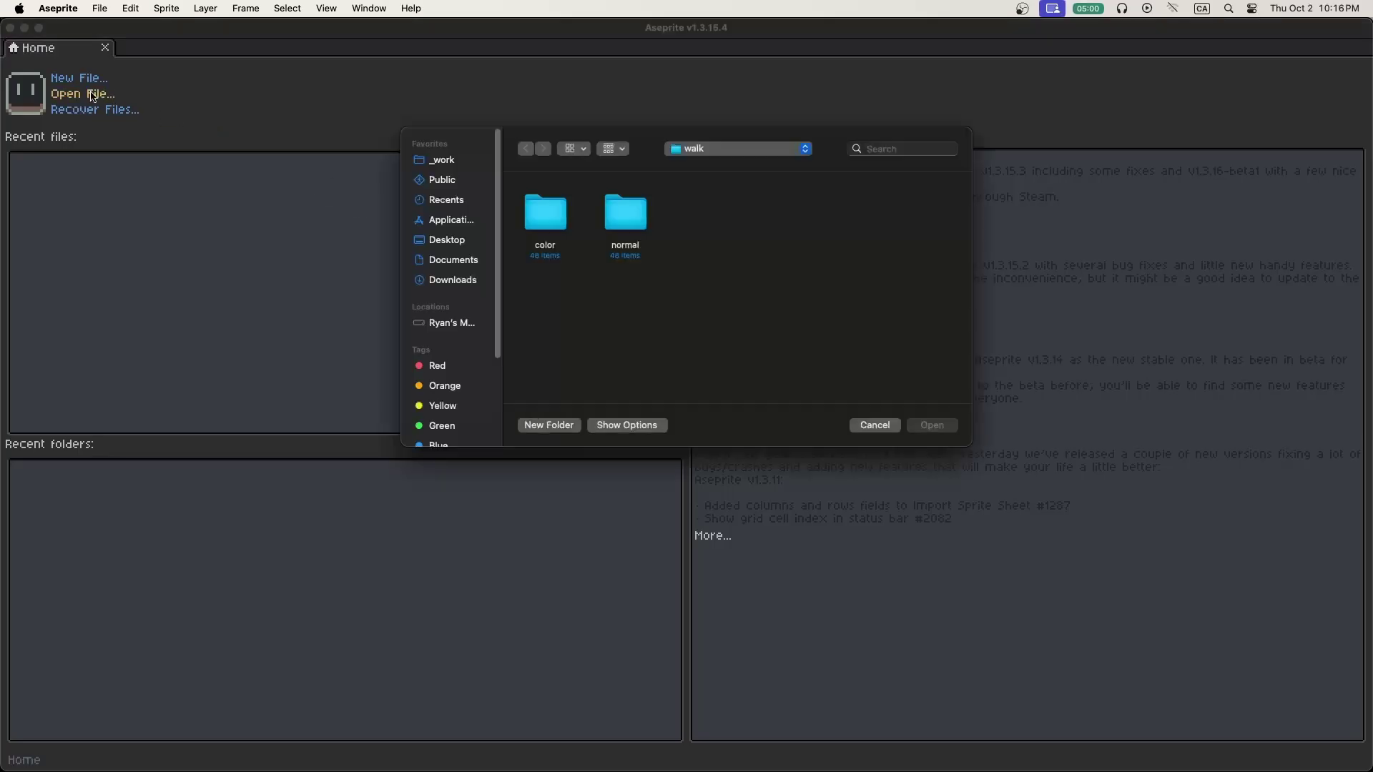
Open render_0001.png from the color folder as a 48-frame sequence
double_click(551, 222)
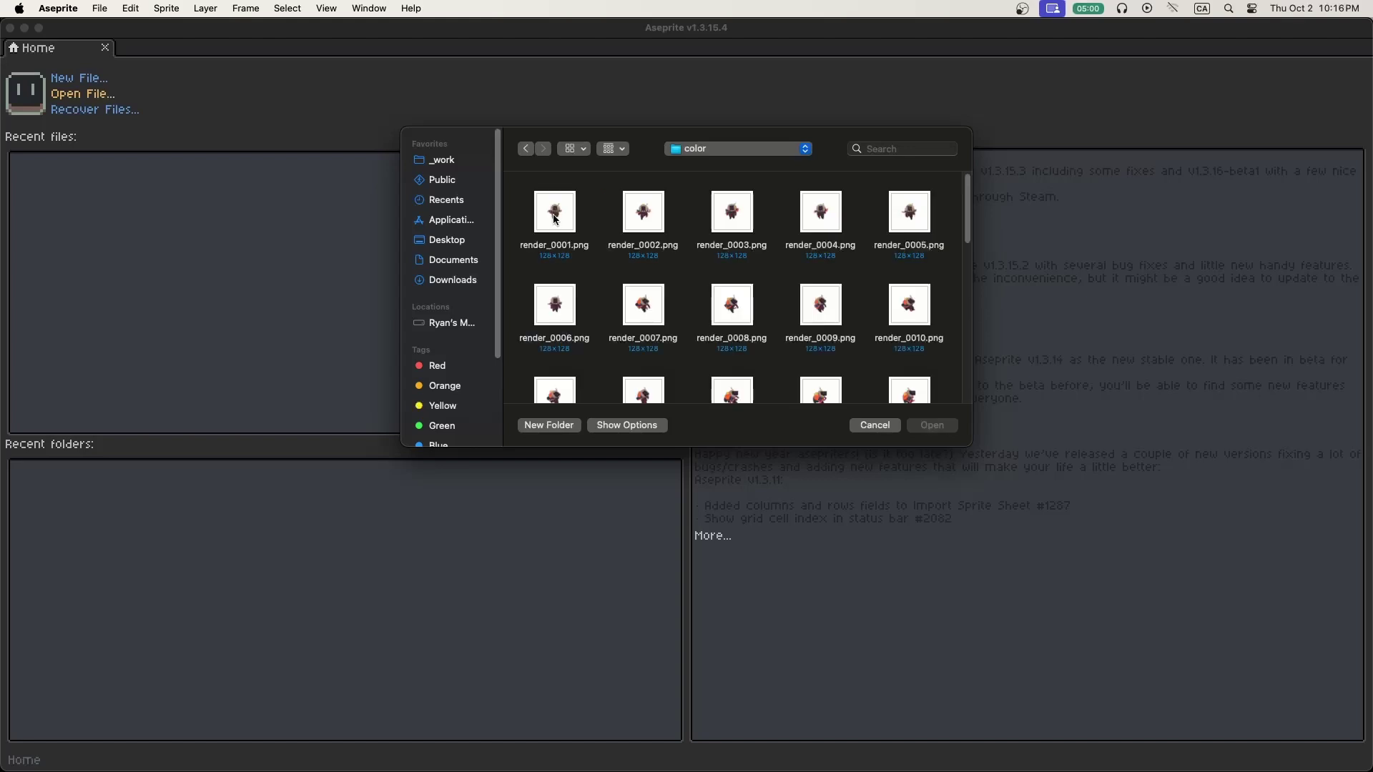
double_click(555, 214)
key(Return)
Open the normal render sequence and paste all 48 frames onto the colour sprite
click(99, 8)
click(105, 54)
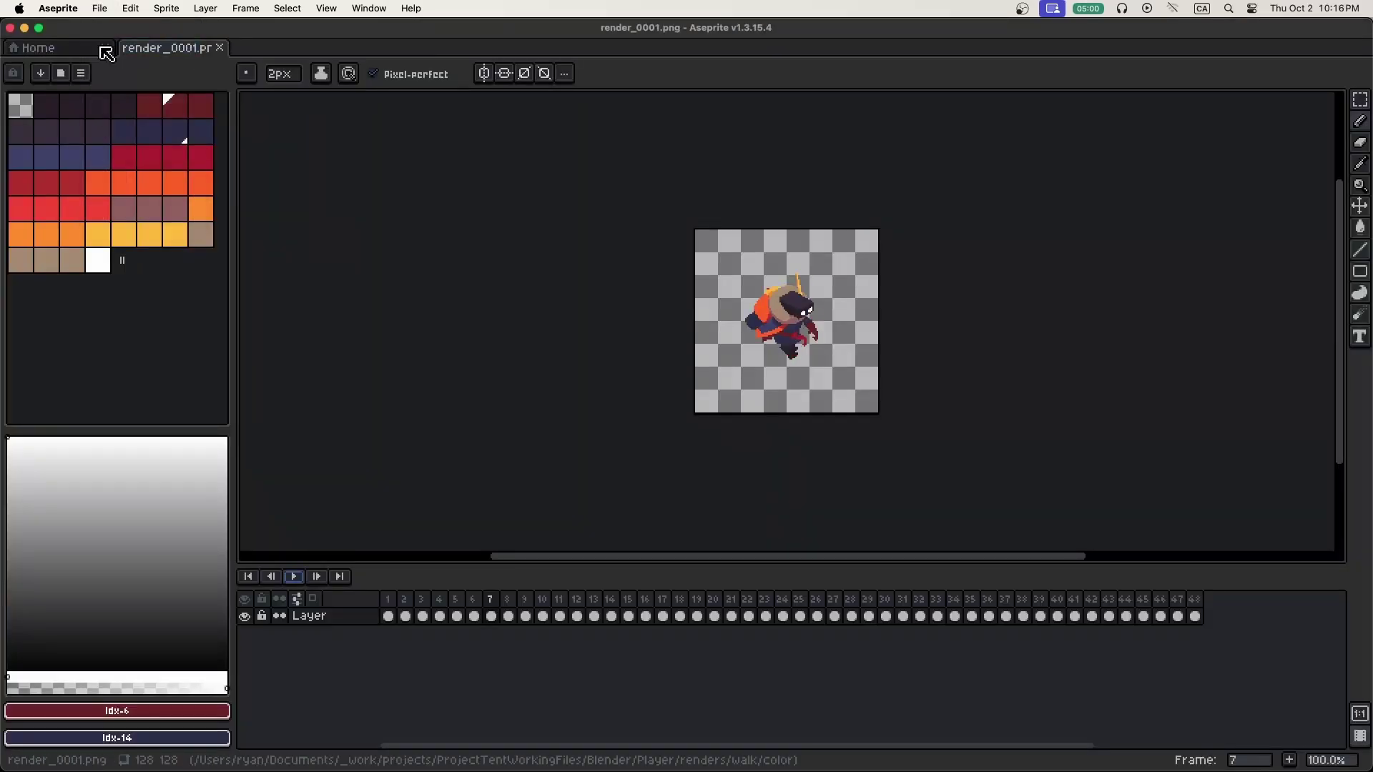
click(724, 150)
click(725, 165)
double_click(632, 224)
double_click(554, 215)
drag(387, 617, 1196, 616)
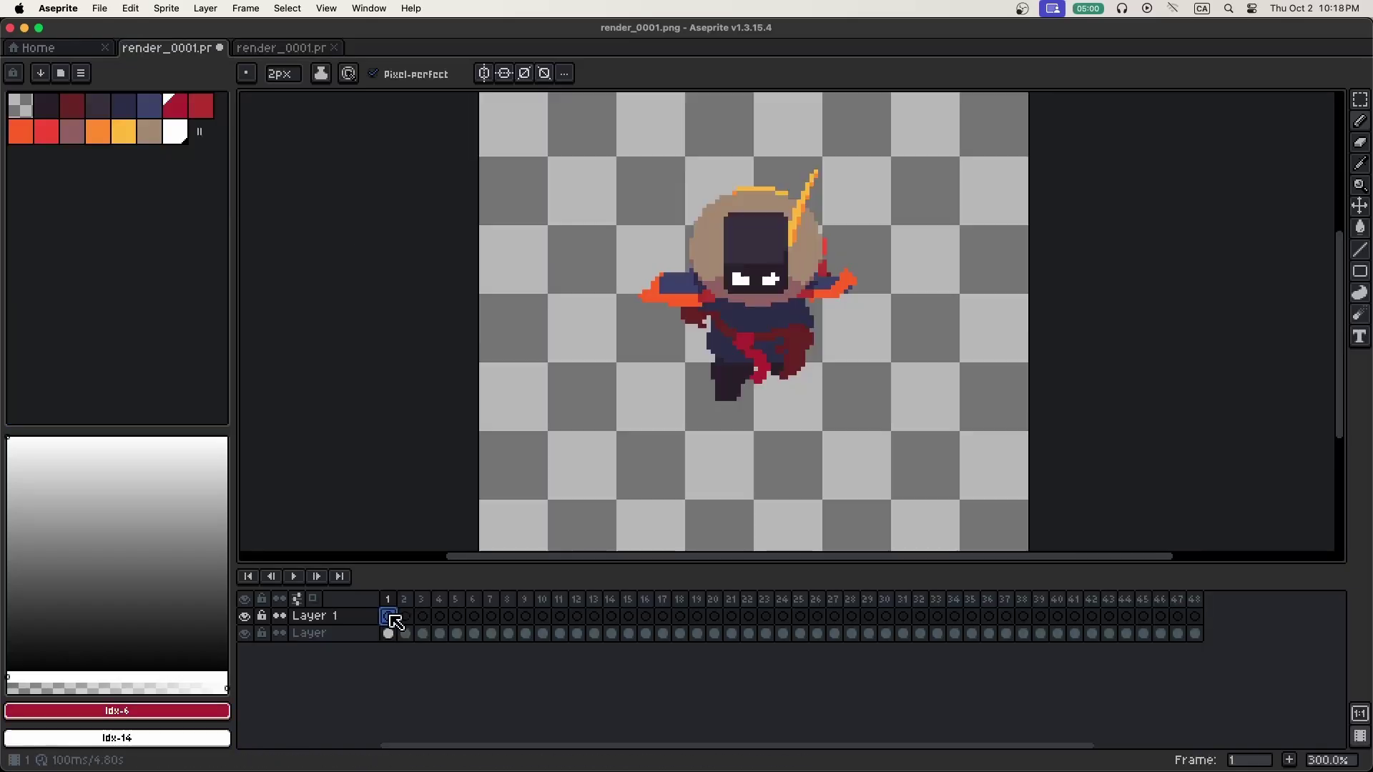
key(cmd+v)
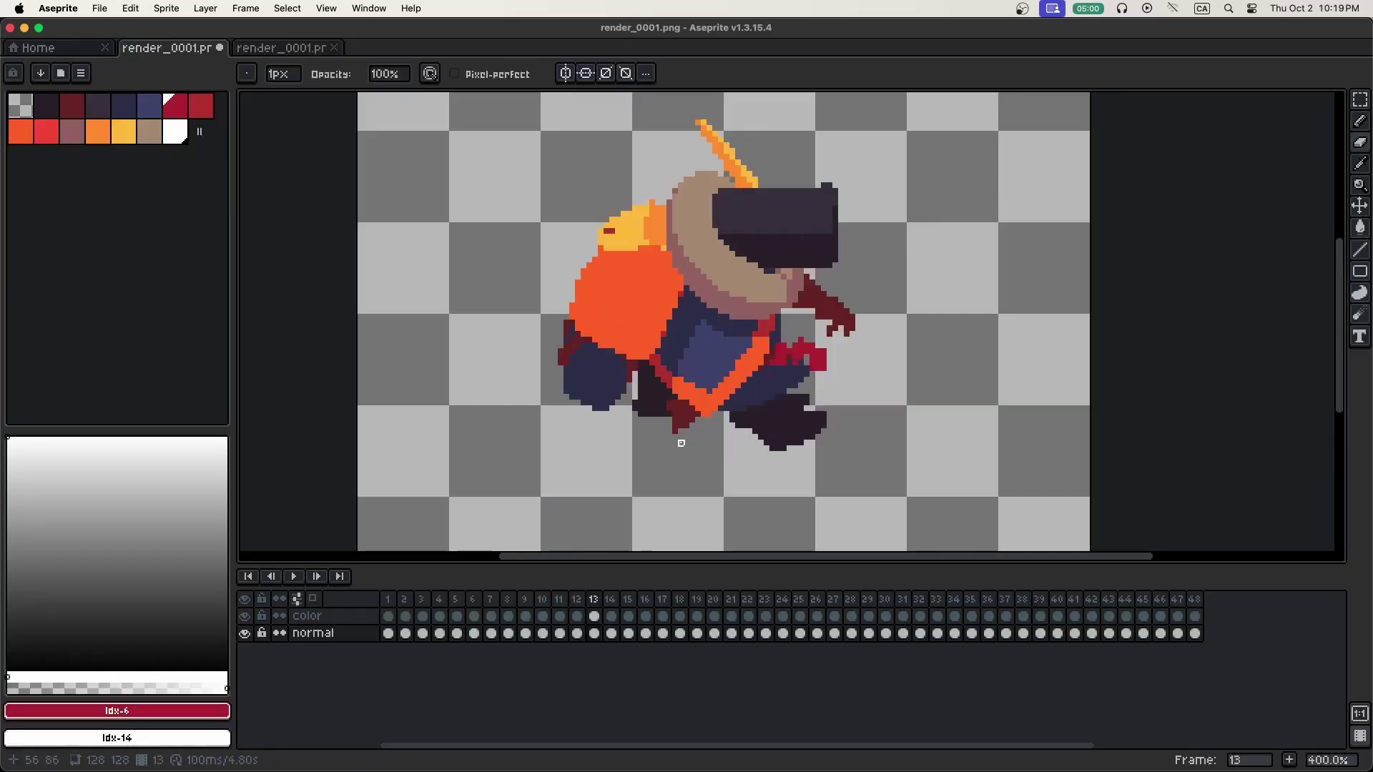
Paint dark pixels along the hat's top-right edge on frame 13
drag(594, 616, 594, 633)
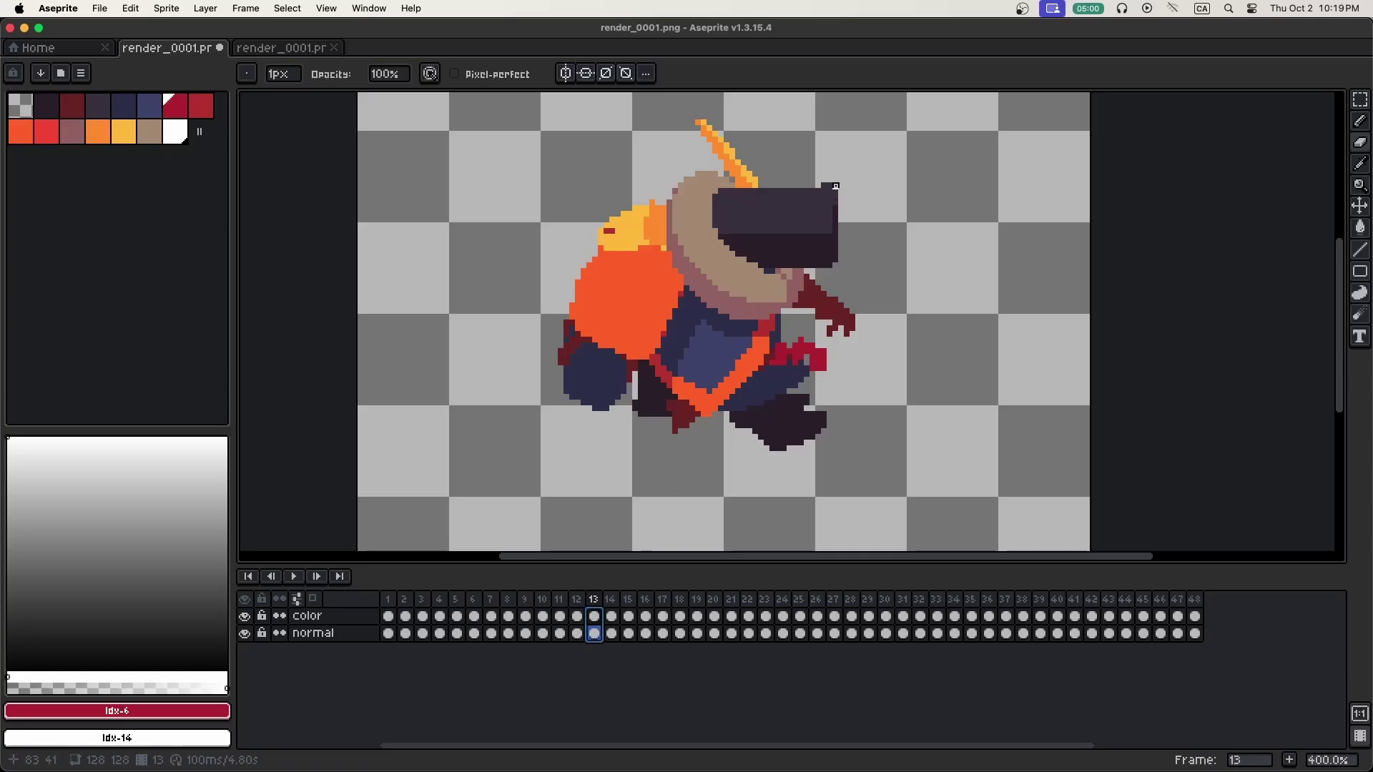
drag(824, 186, 841, 186)
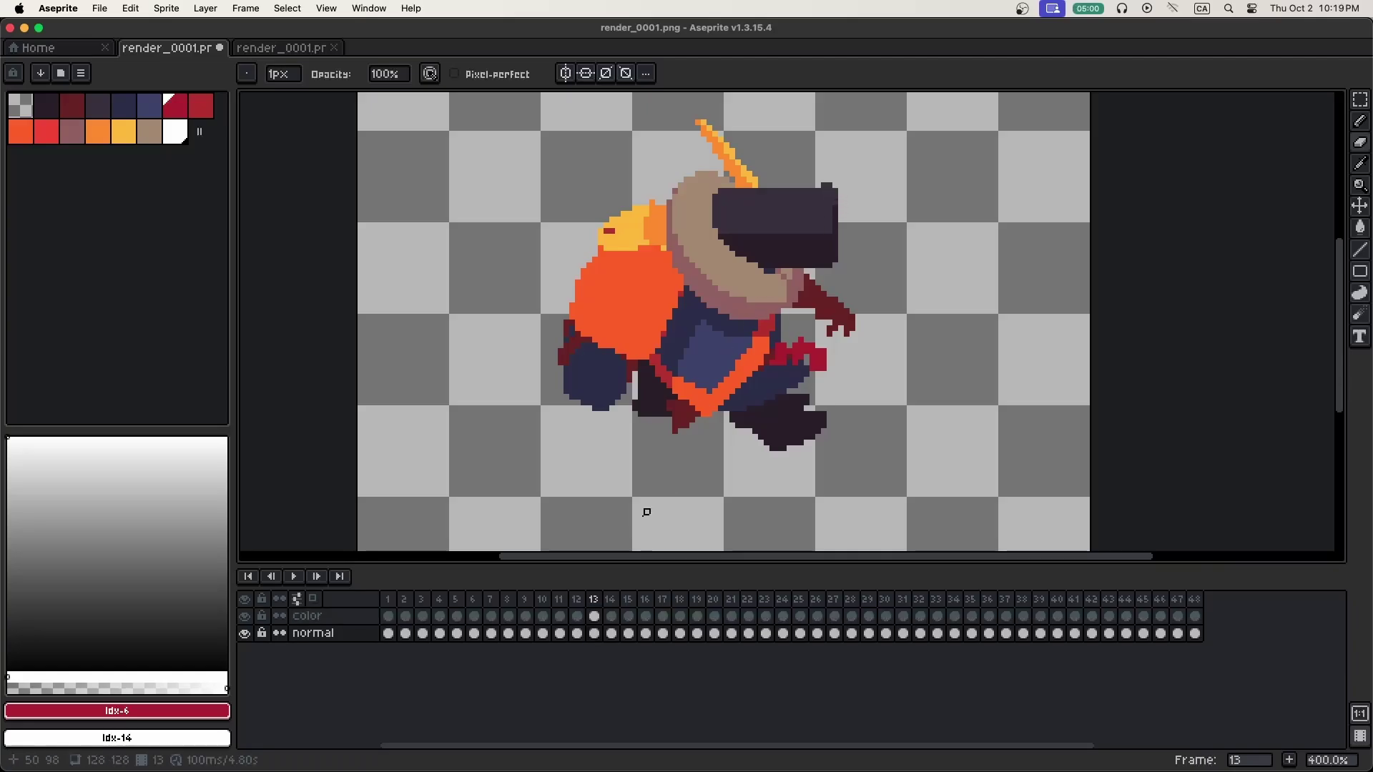
click(594, 616)
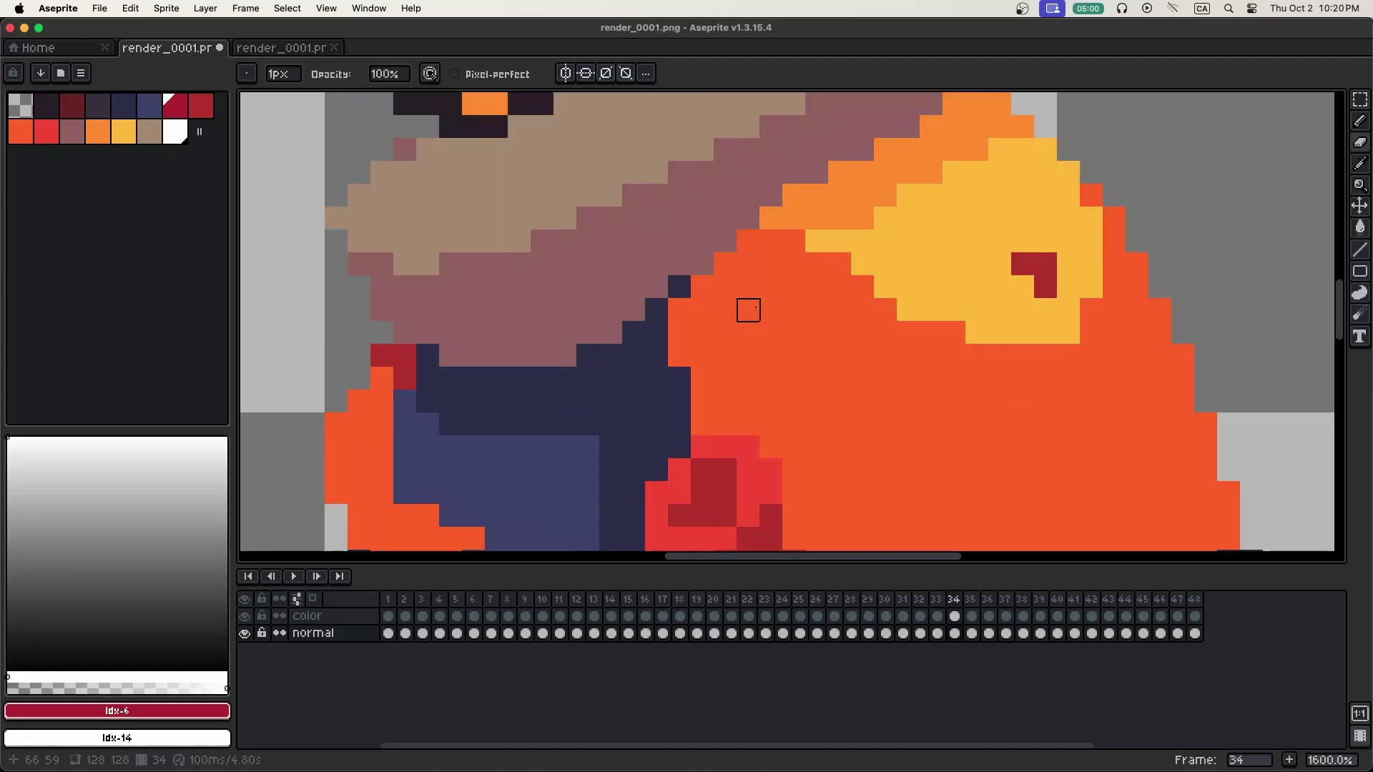
Repaint the stray yellow coat pixel orange-red, checking frames and resampling navy and orange-red
key(Right)
key(Right)
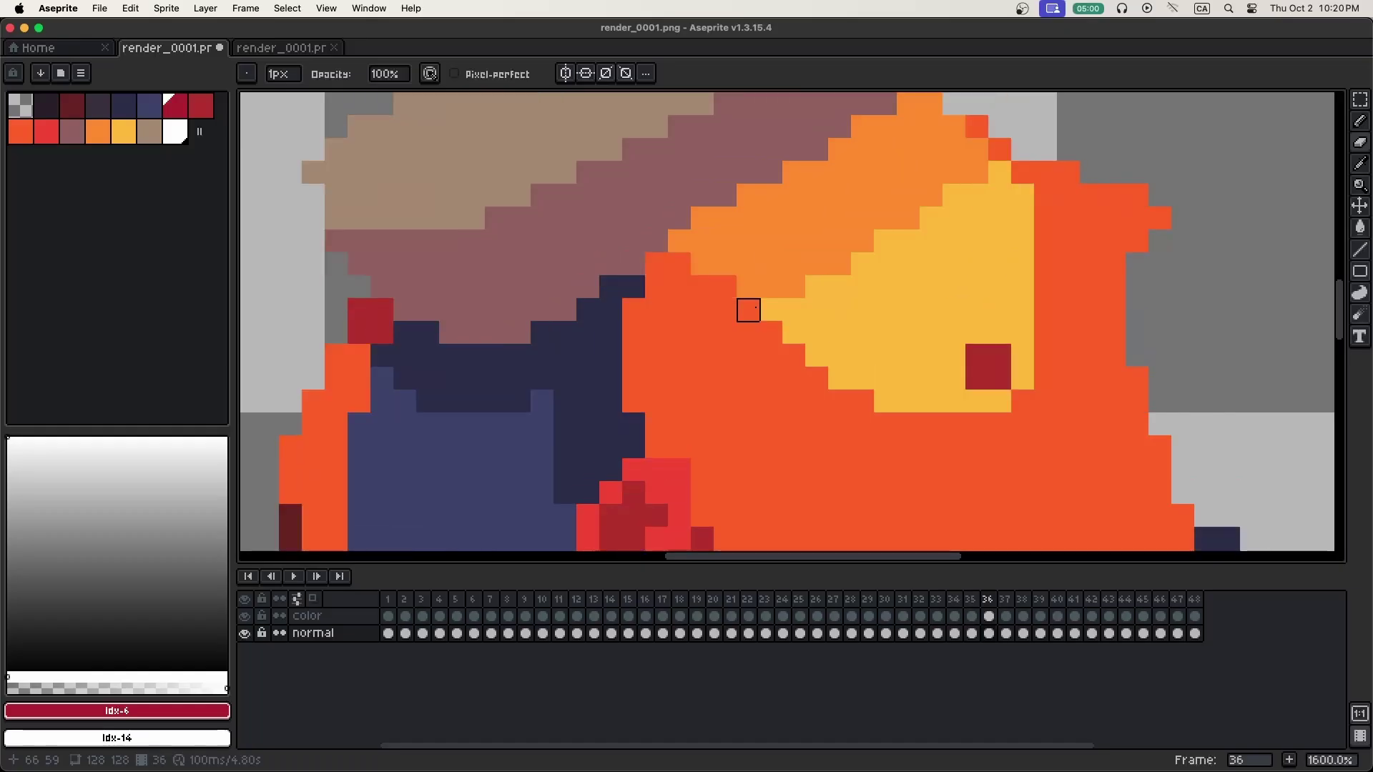
key(Left)
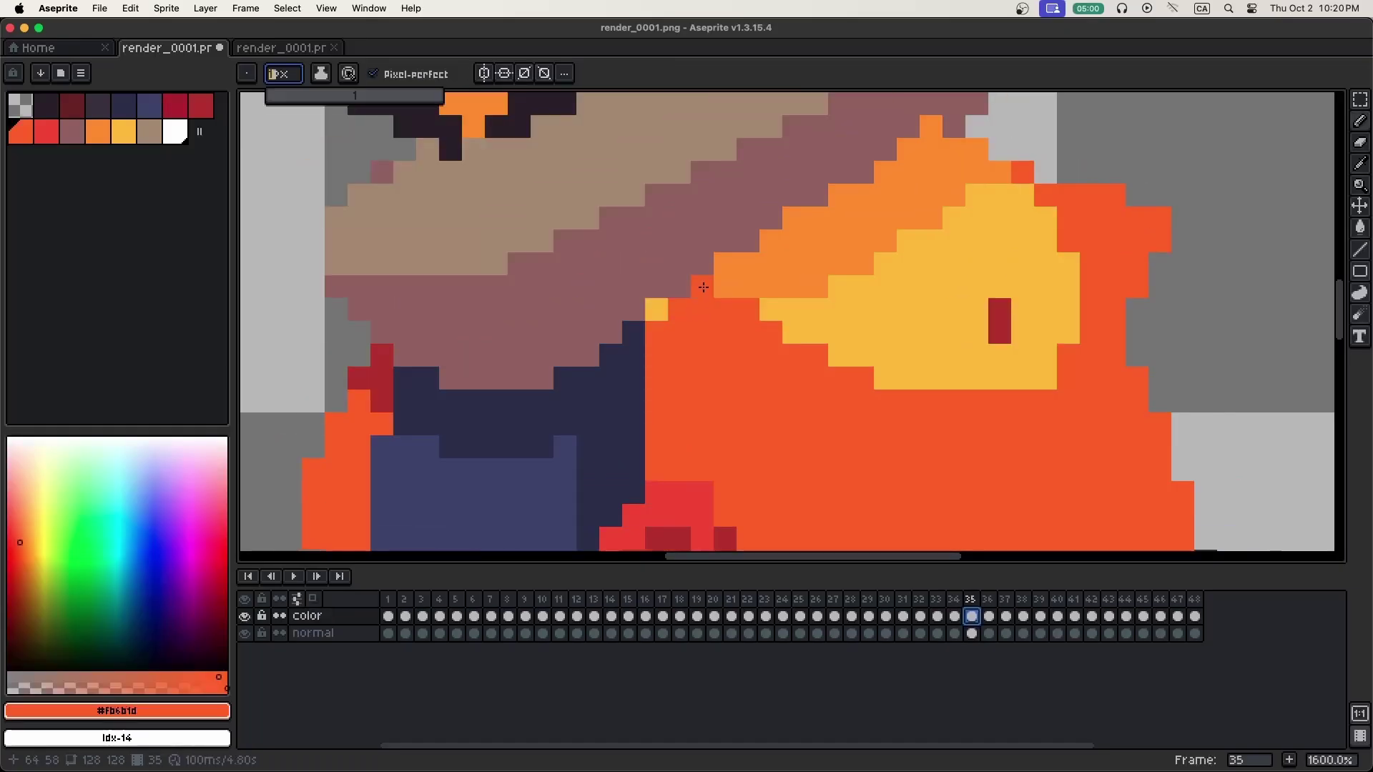
click(662, 313)
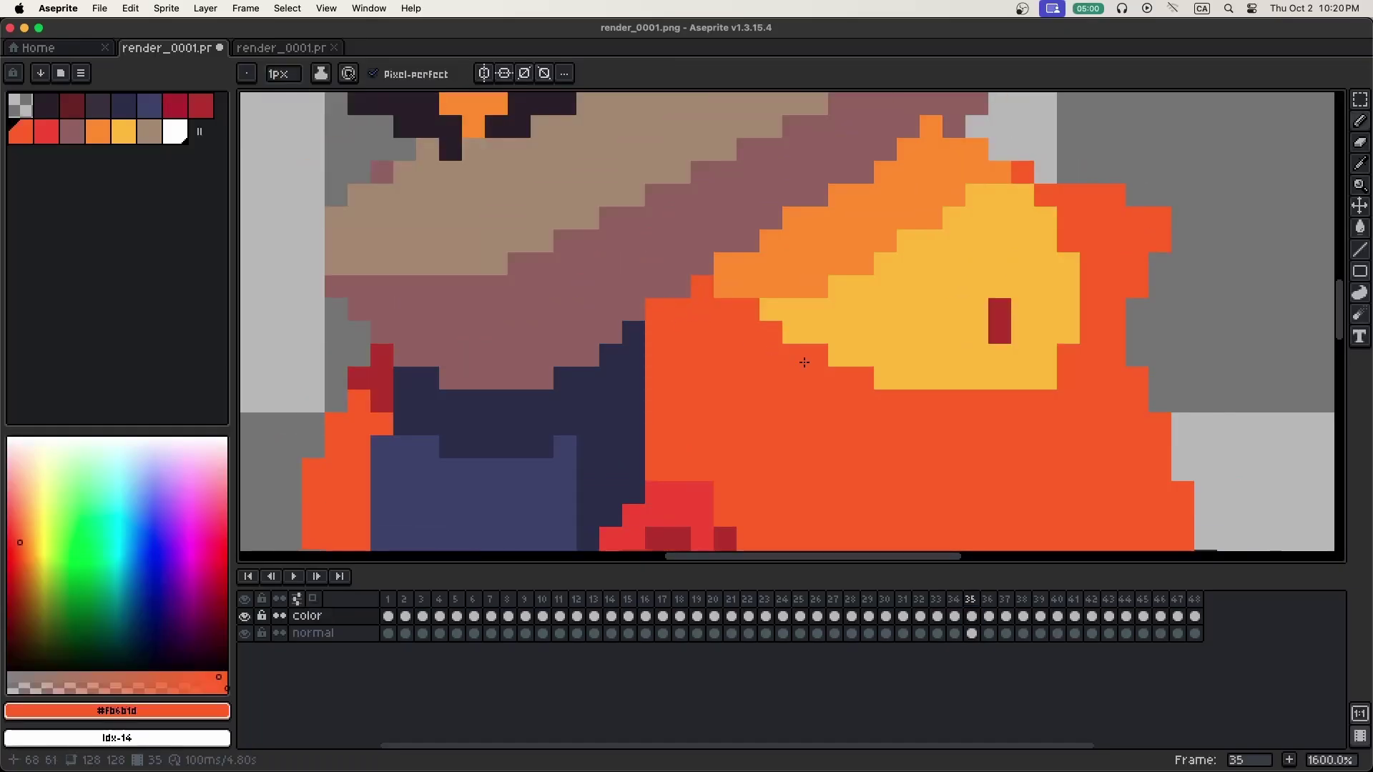
scroll(805, 362, down, 3)
key(Left)
key(Left)
key(Left)
key(Left)
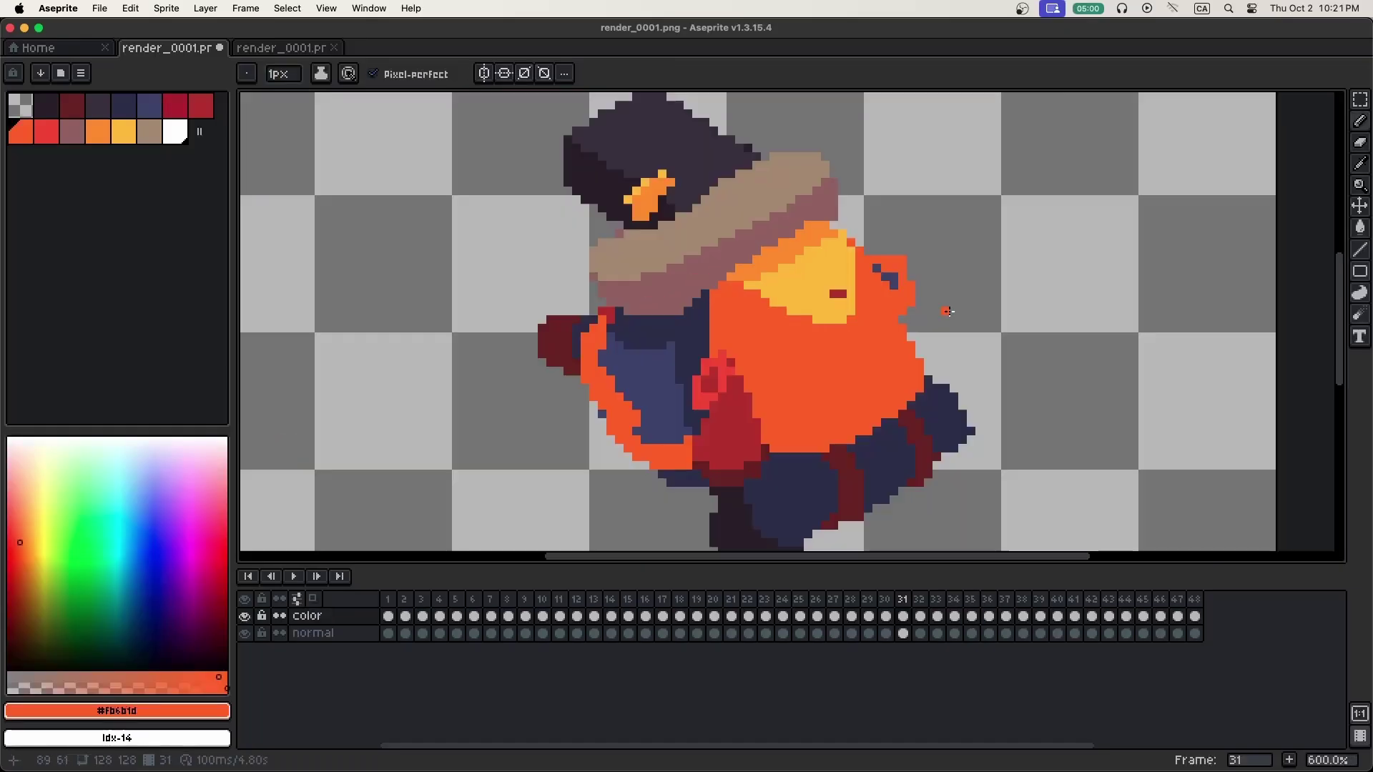
alt+click(639, 415)
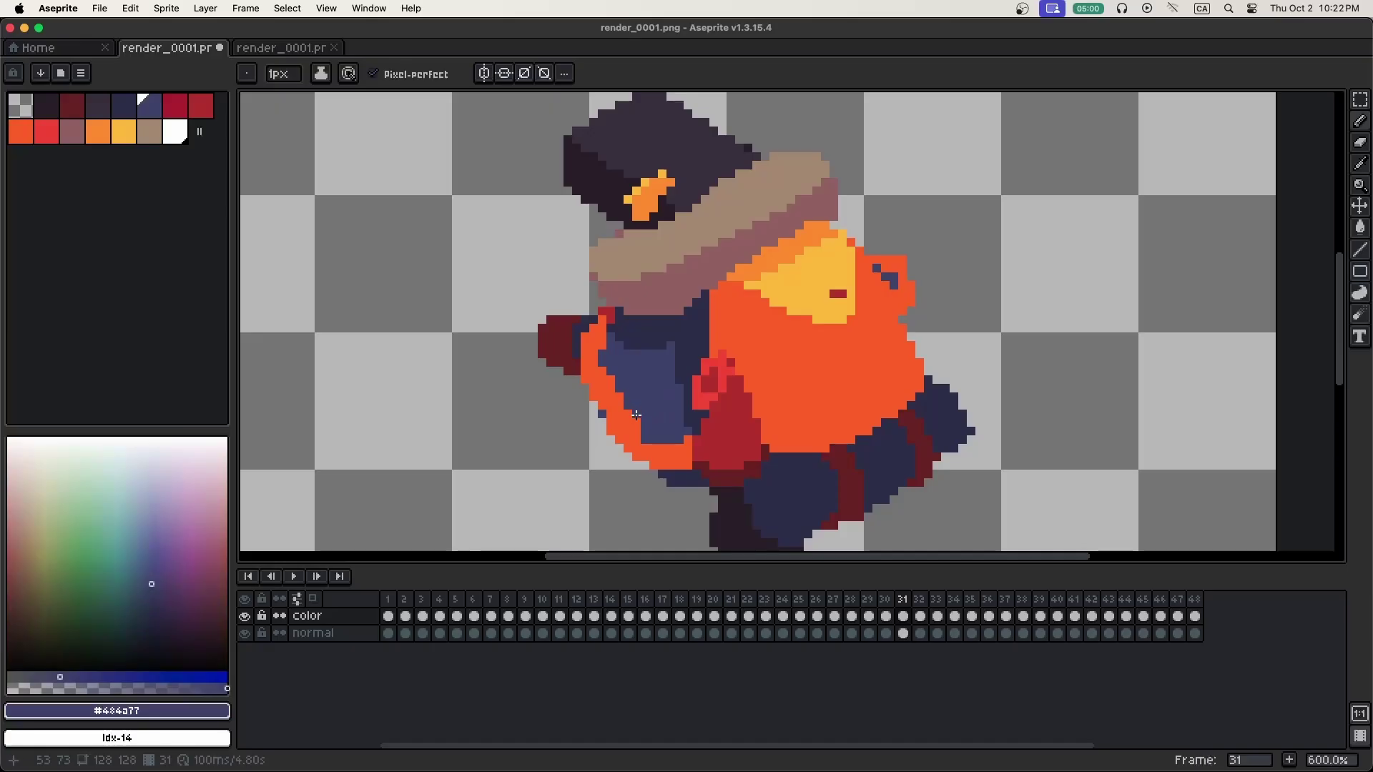
alt+click(612, 367)
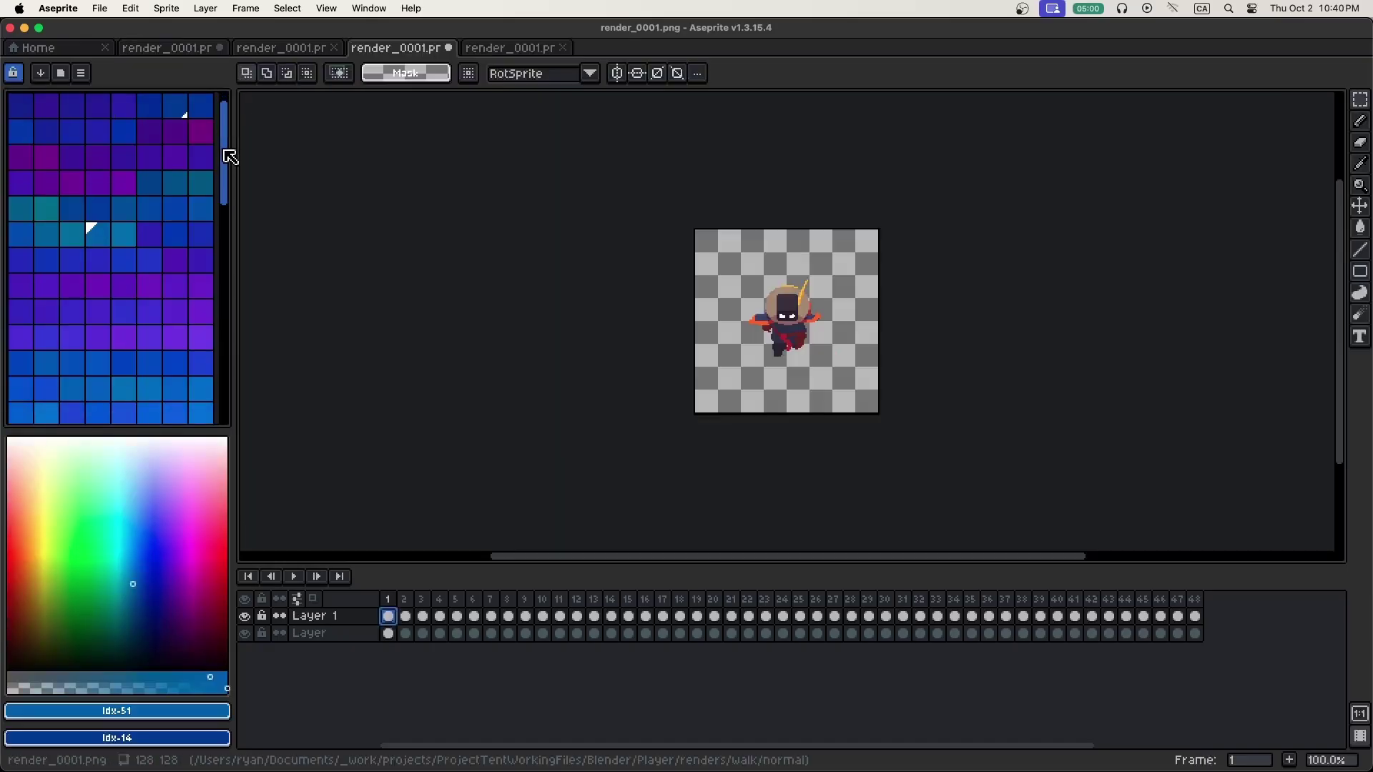
Load palette_player.aseprite as the palette and convert the sprite to Indexed colour mode
drag(226, 144, 210, 376)
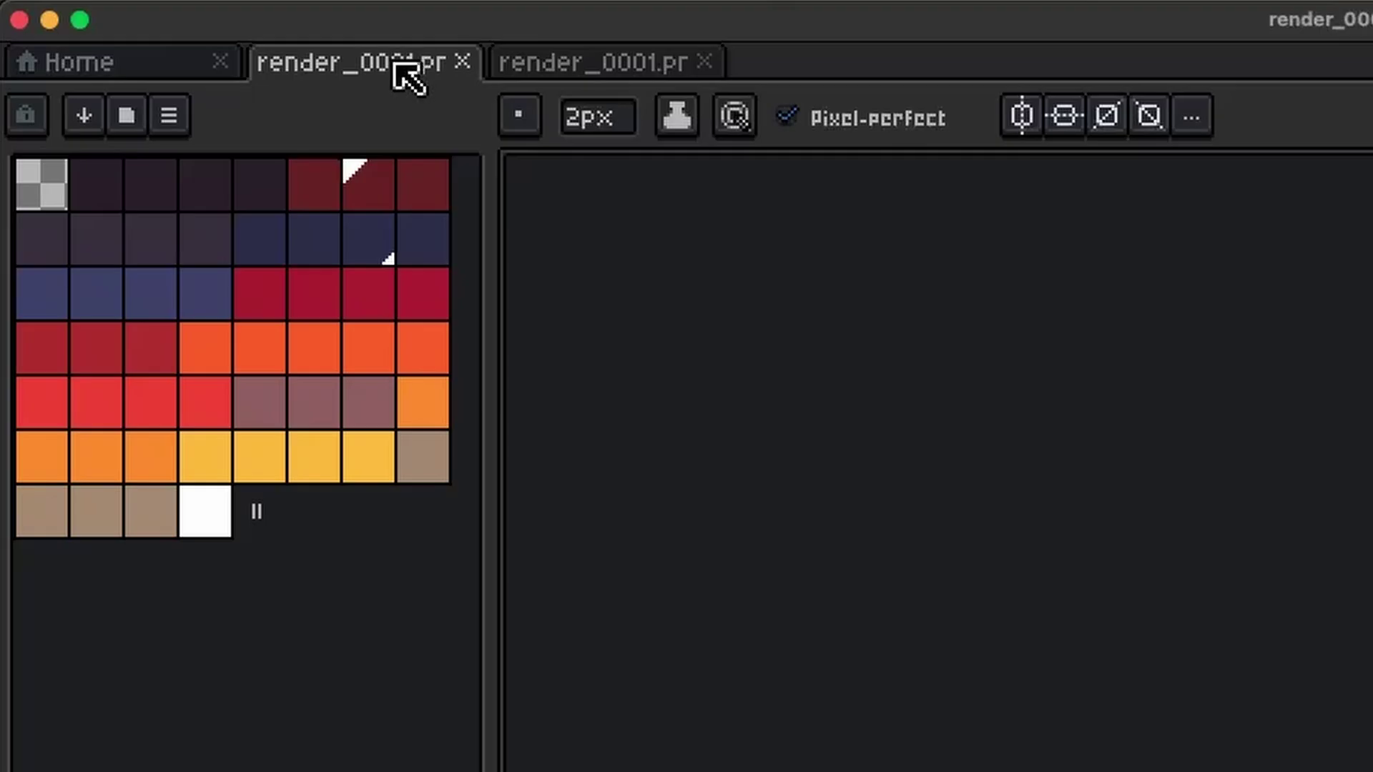
click(172, 118)
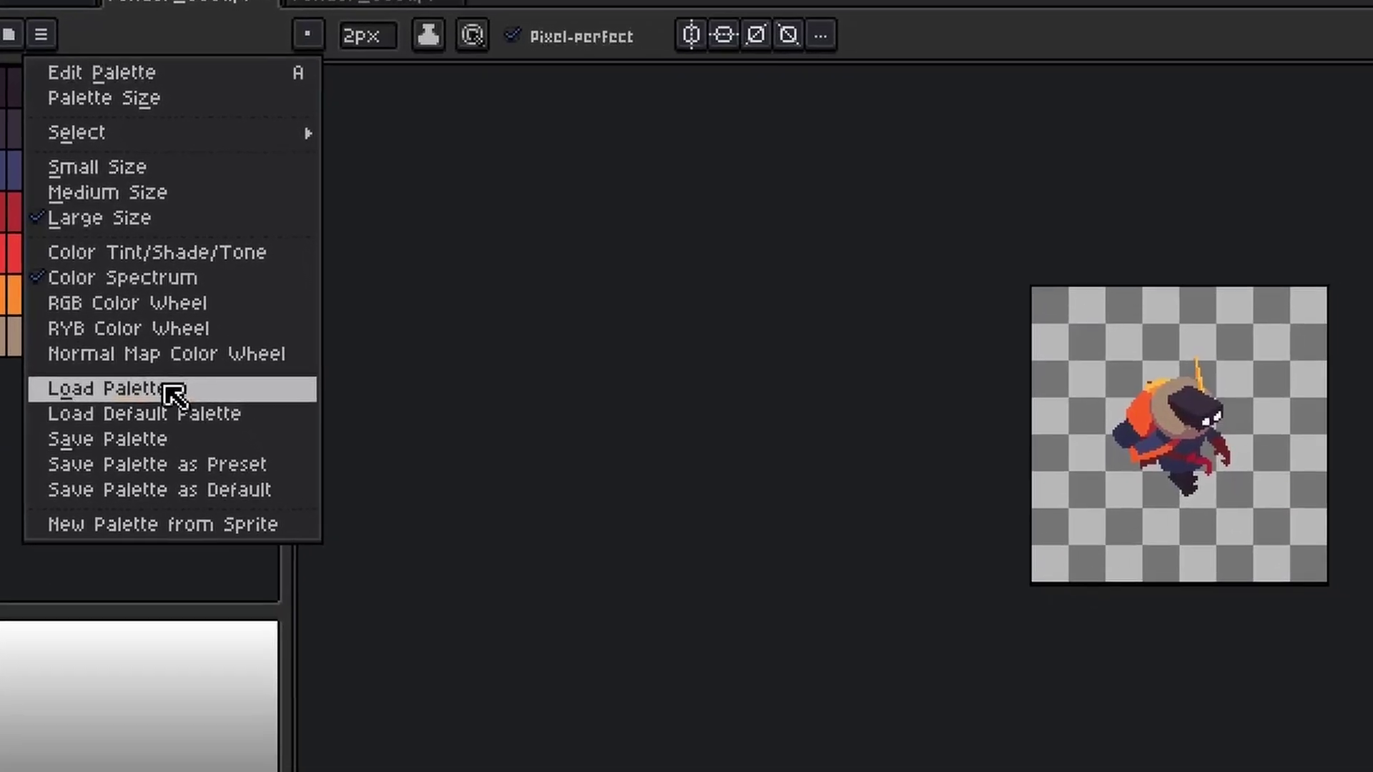
click(172, 390)
click(1066, 259)
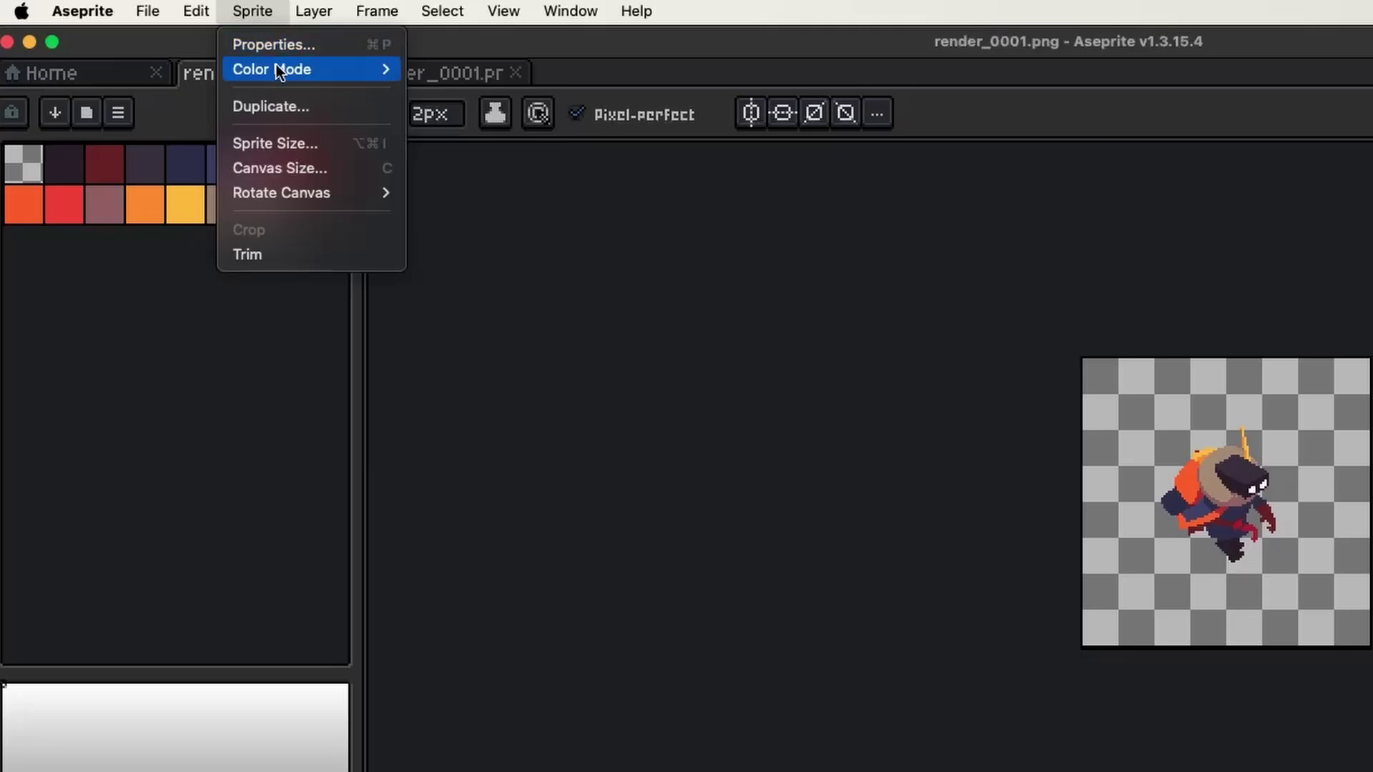
mouse_move(391, 70)
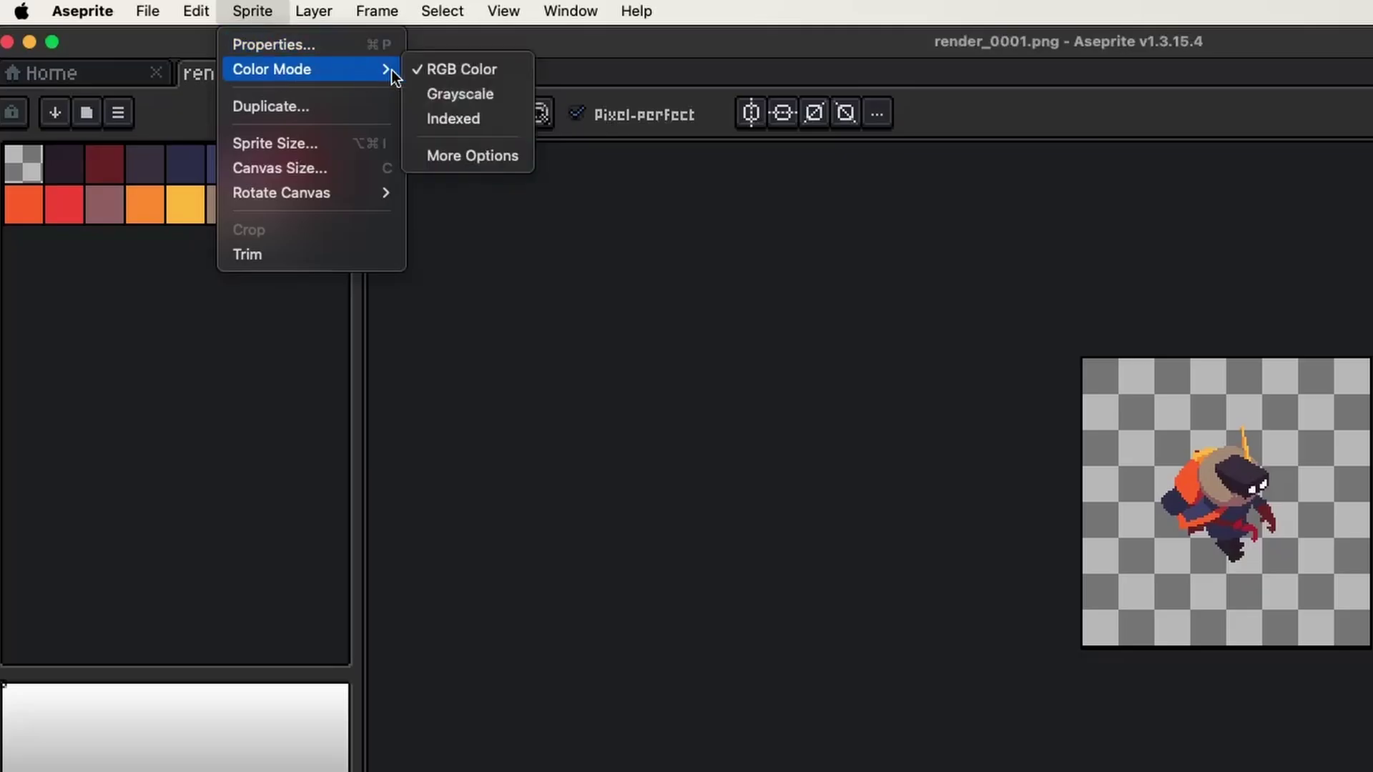
click(472, 120)
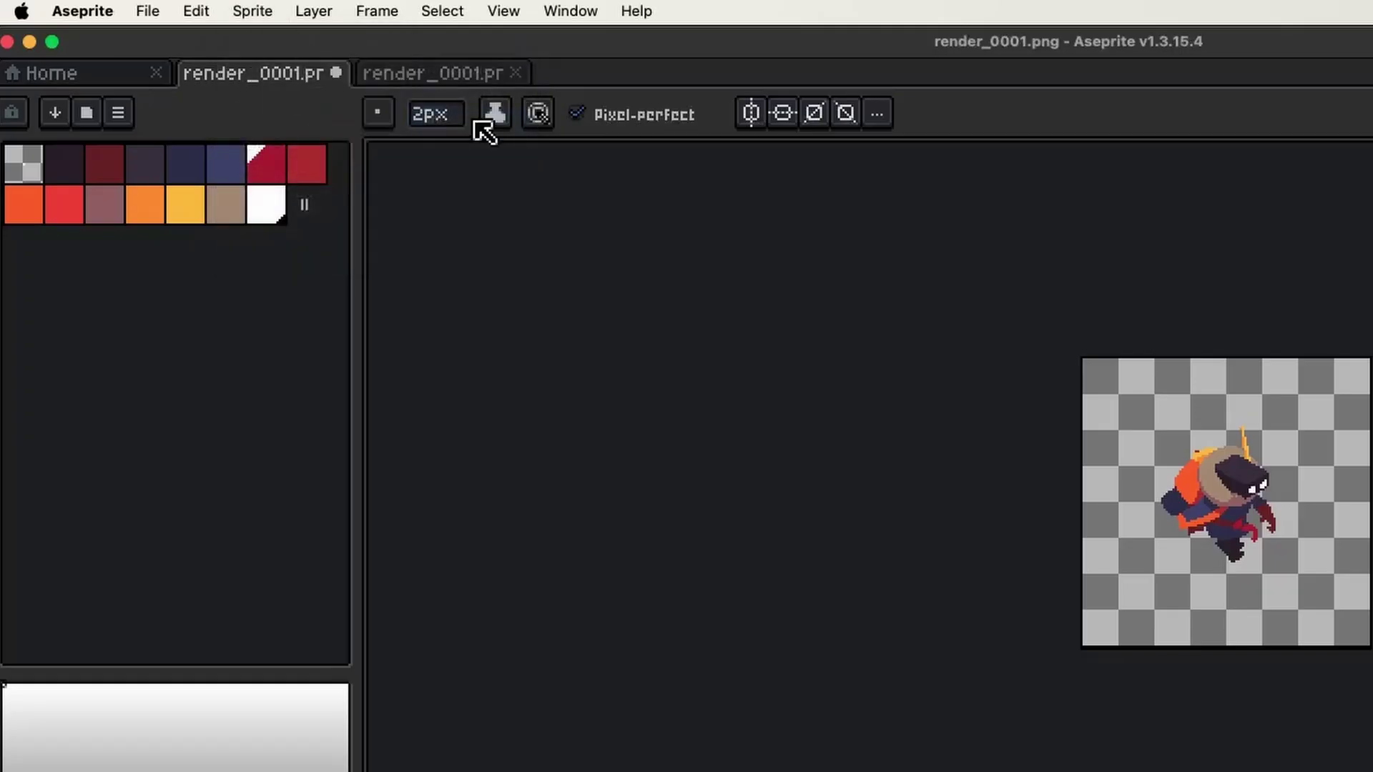
click(99, 8)
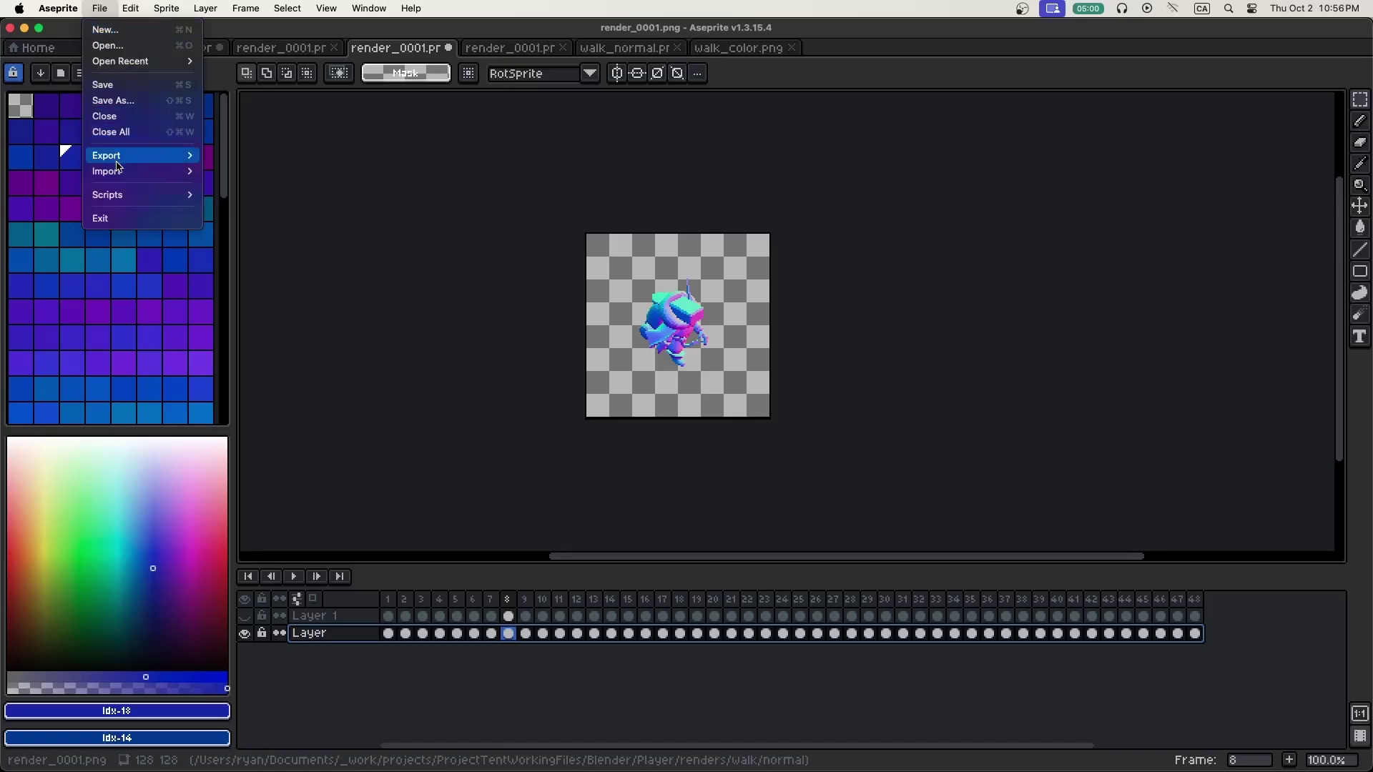
Export the normal frames as a sprite sheet and load palette_player.aseprite from the Player folder
mouse_move(143, 155)
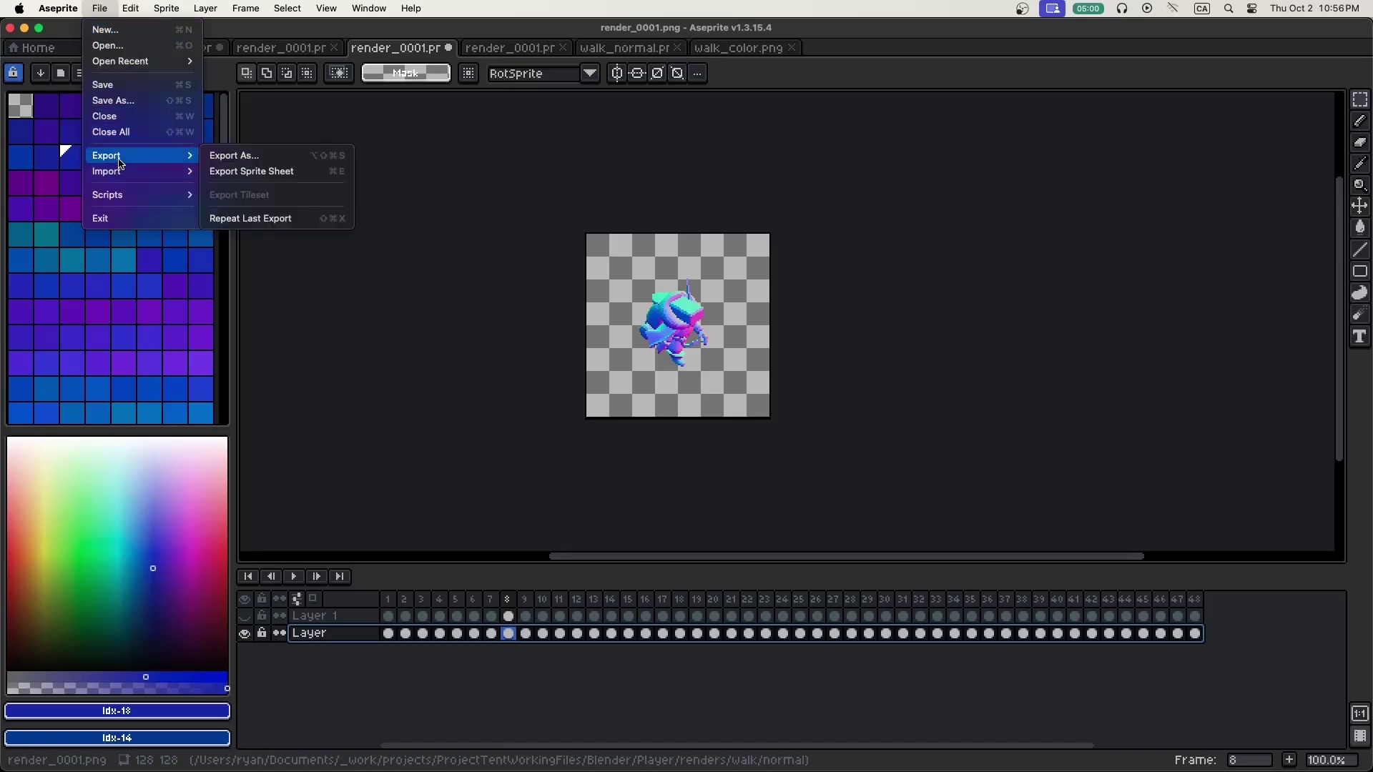
click(265, 171)
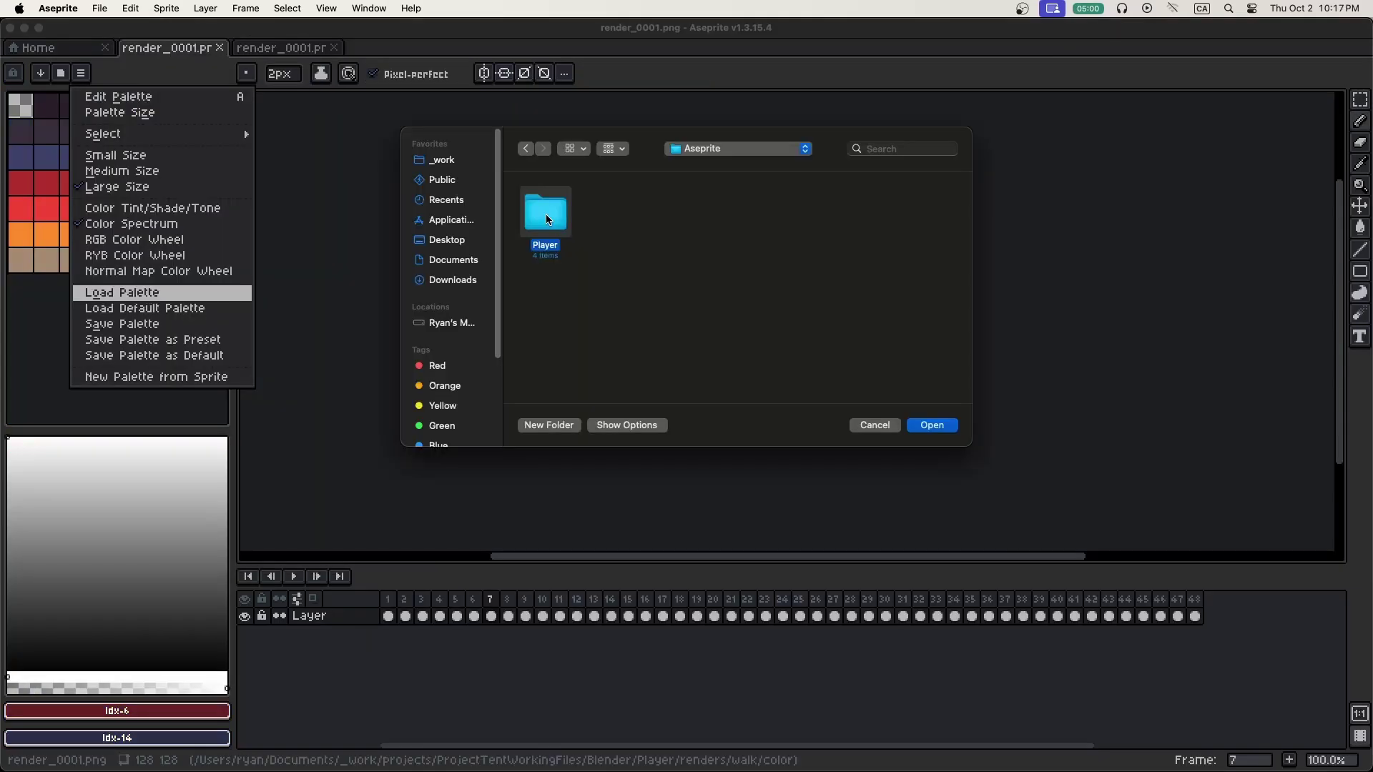
double_click(548, 219)
click(719, 217)
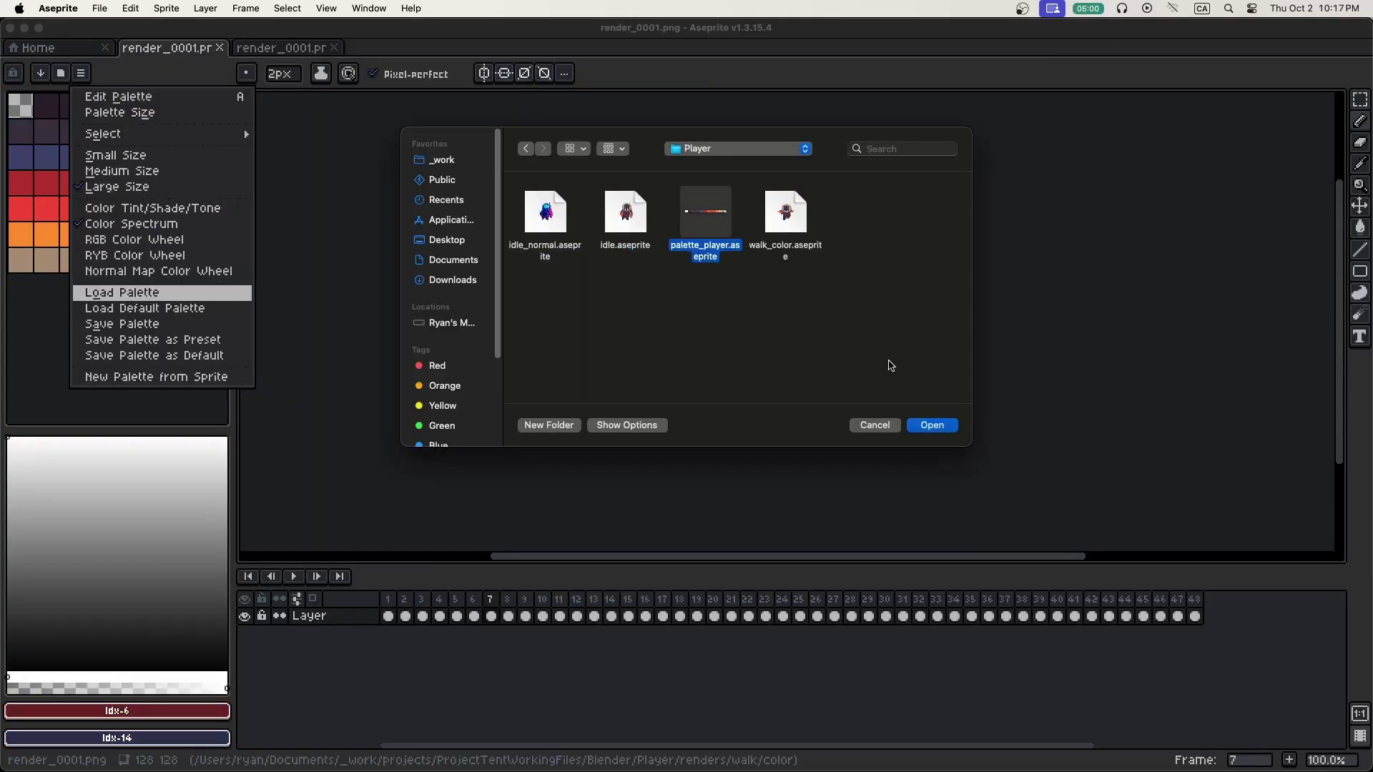
click(931, 425)
Convert the colour sprite to Indexed mode and play the walk animation from frame 1
click(166, 8)
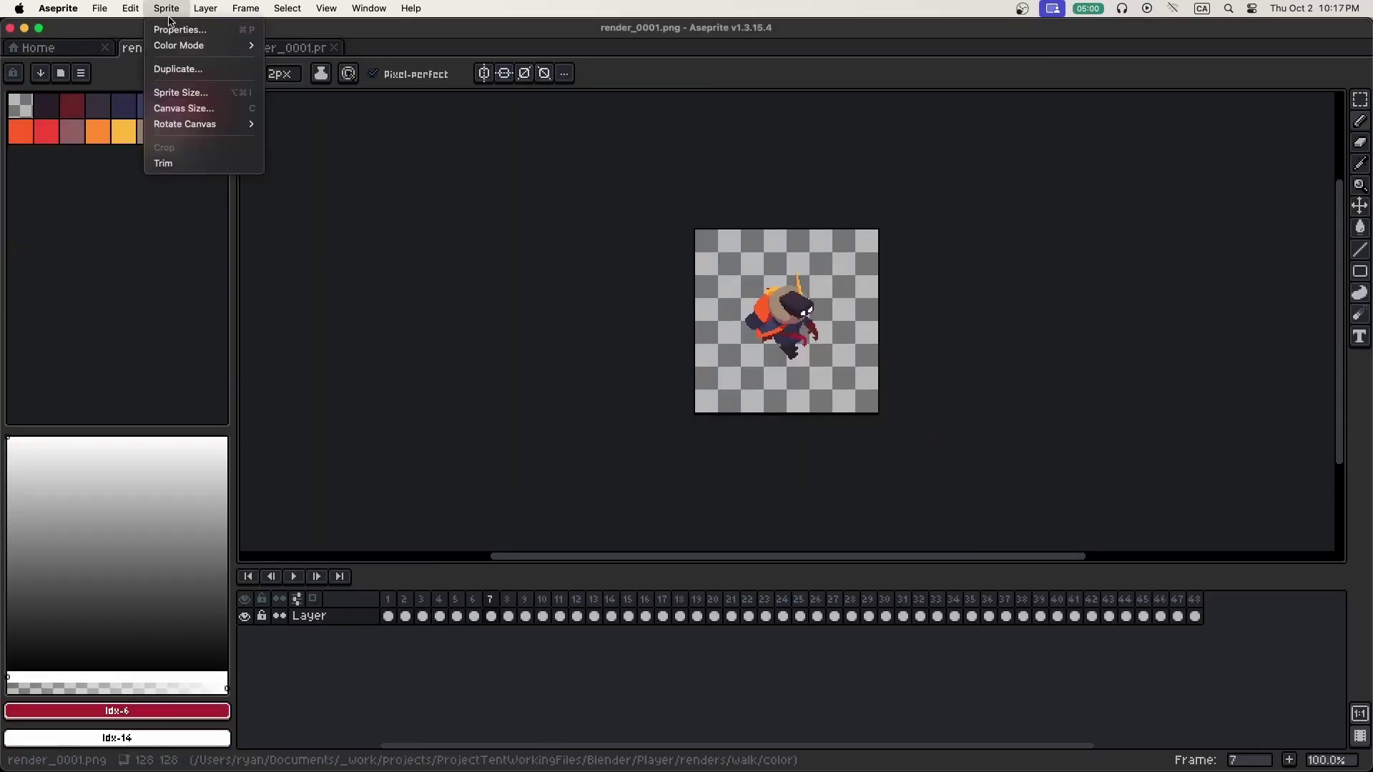
mouse_move(204, 45)
click(294, 77)
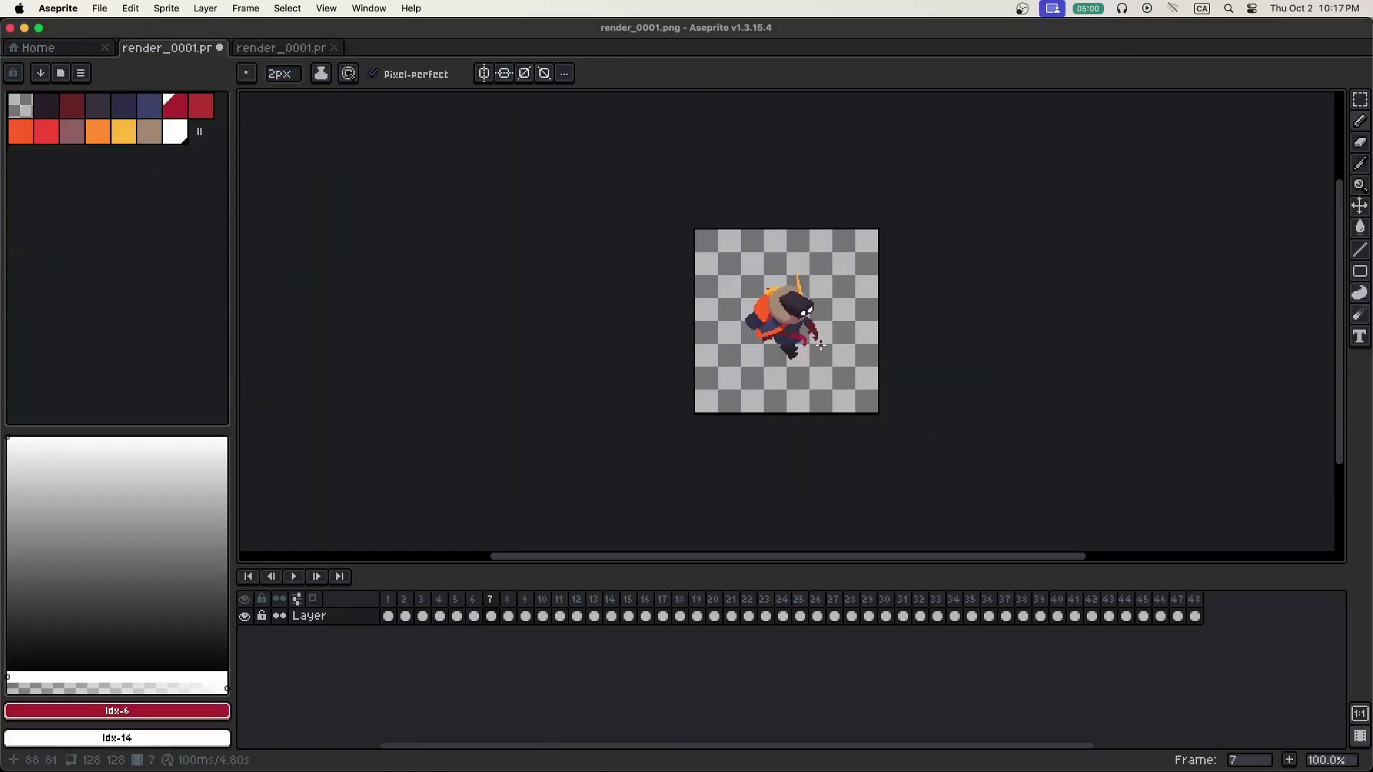
scroll(802, 334, up, 1)
scroll(802, 333, up, 1)
click(390, 601)
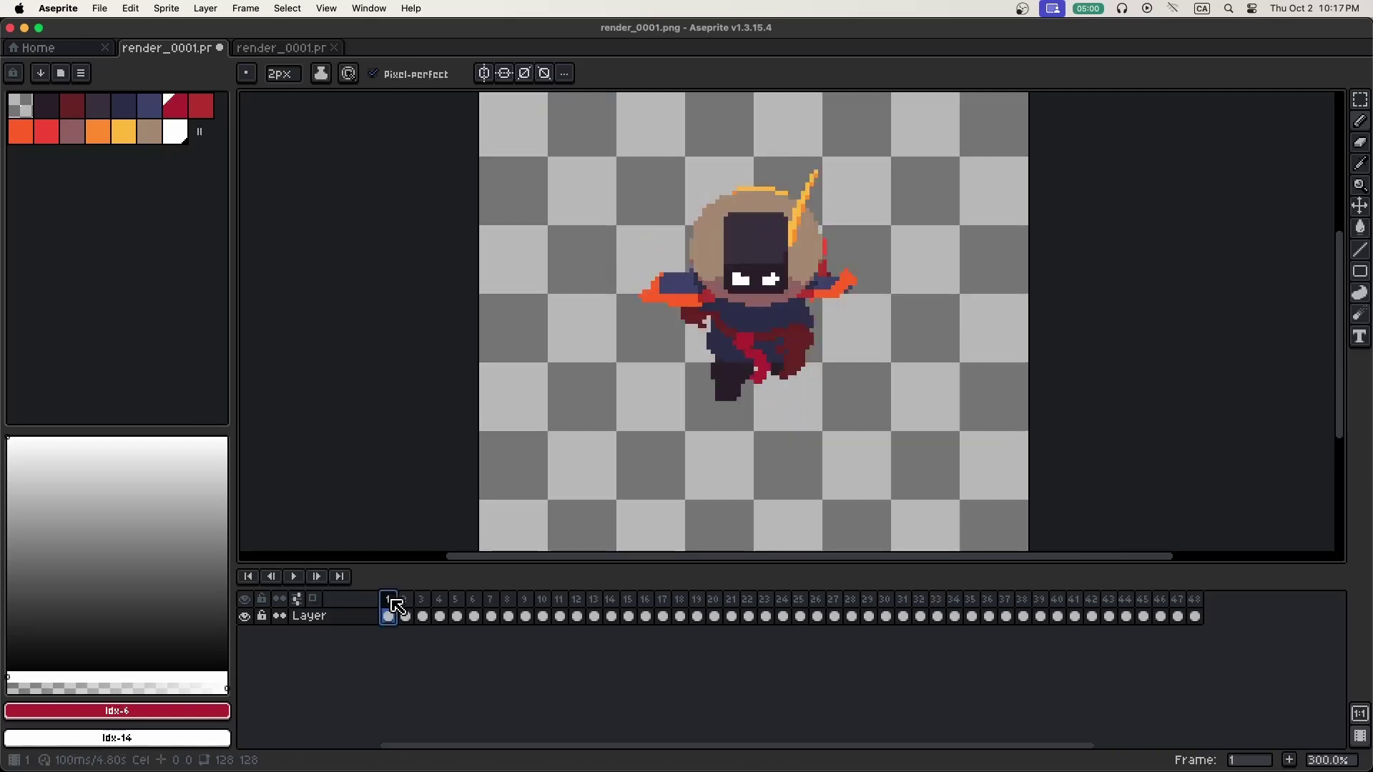
key(Return)
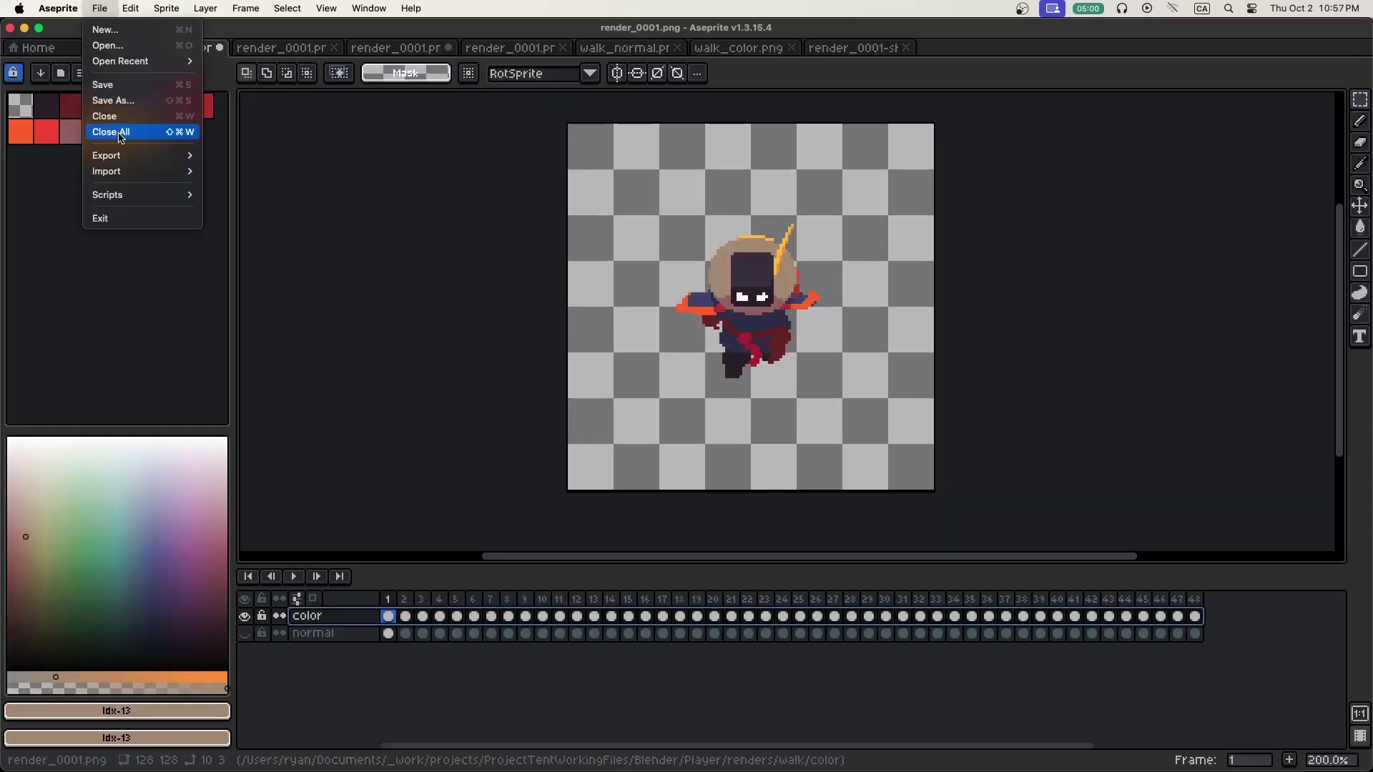
Set the colour sprite sheet export layout to By Rows with a fixed 6 columns
mouse_move(122, 155)
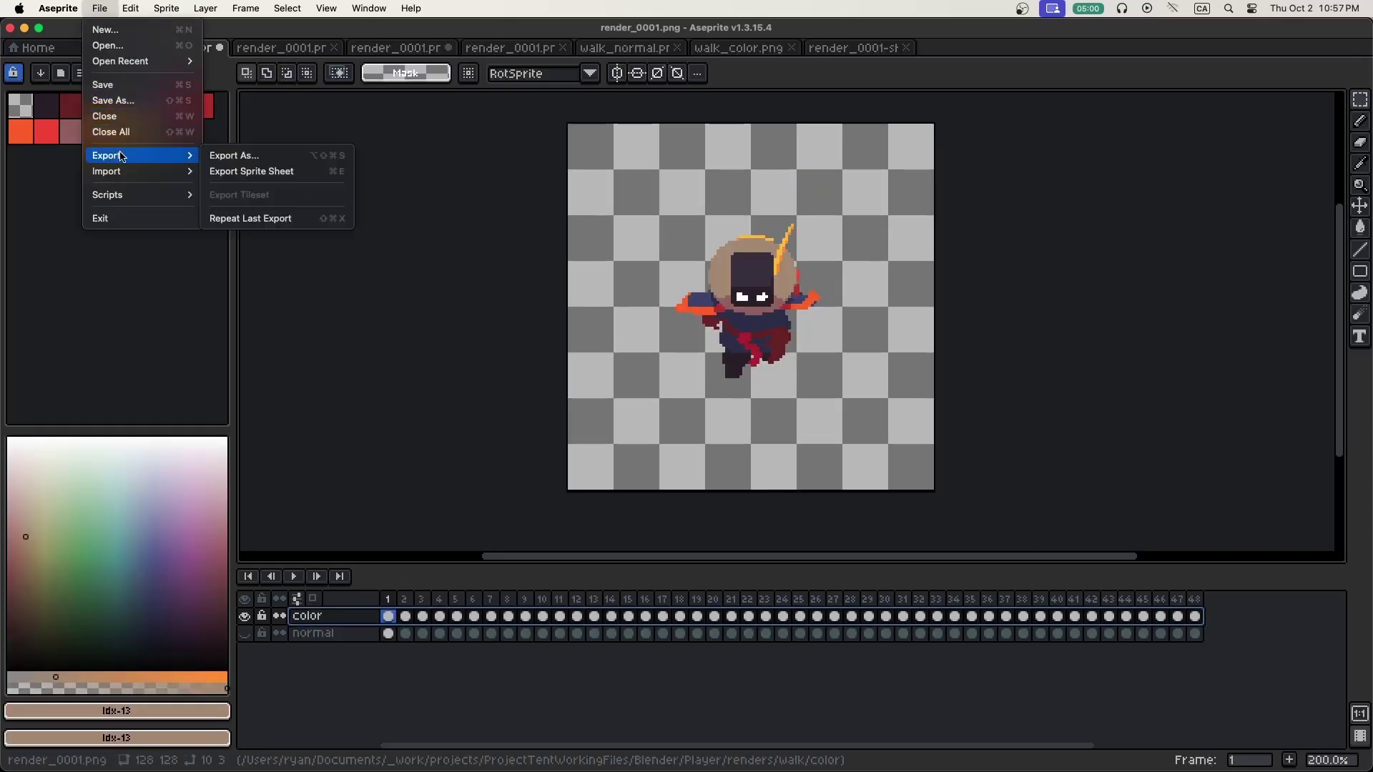
click(245, 173)
click(190, 465)
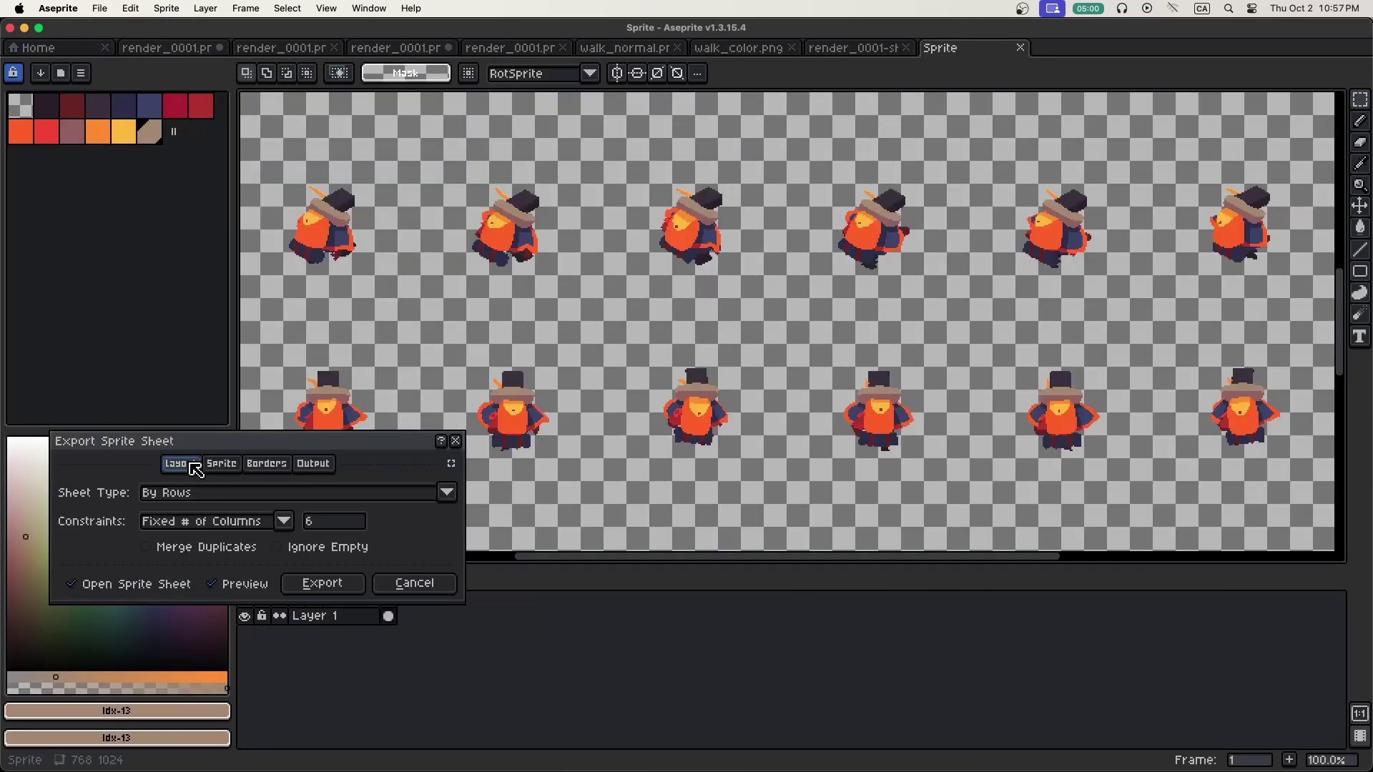
click(445, 494)
click(180, 544)
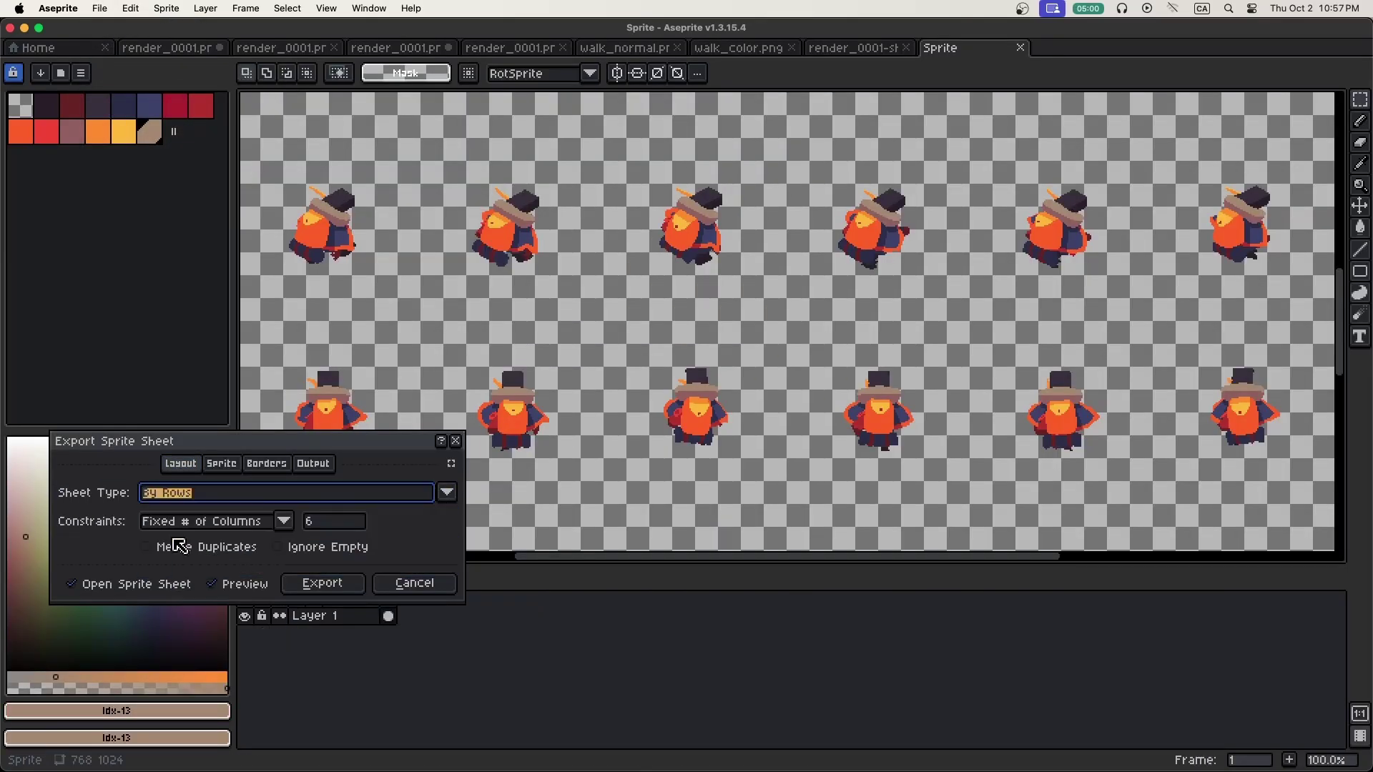
click(284, 523)
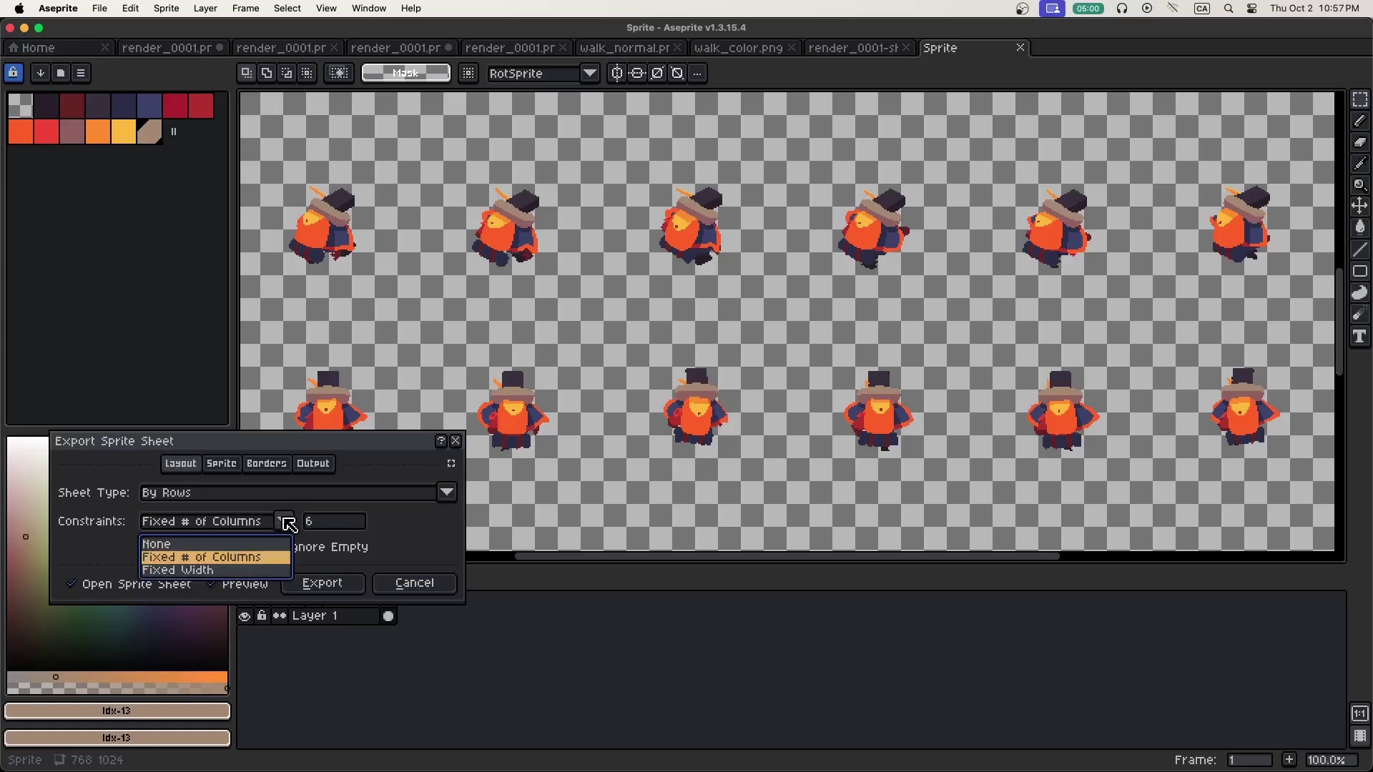
click(227, 558)
click(326, 529)
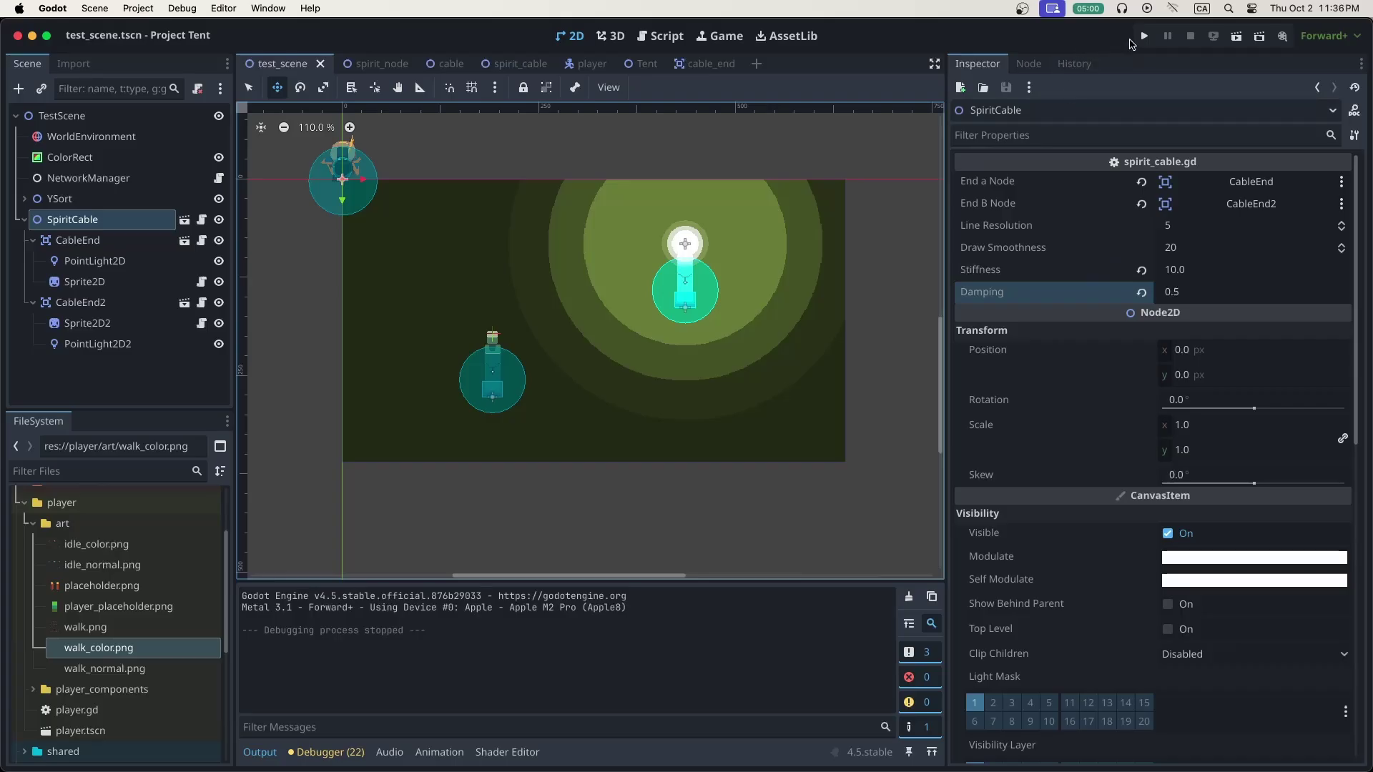
Run Project Tent and walk the character right and up toward the lit lamp
middle_drag(891, 186, 896, 192)
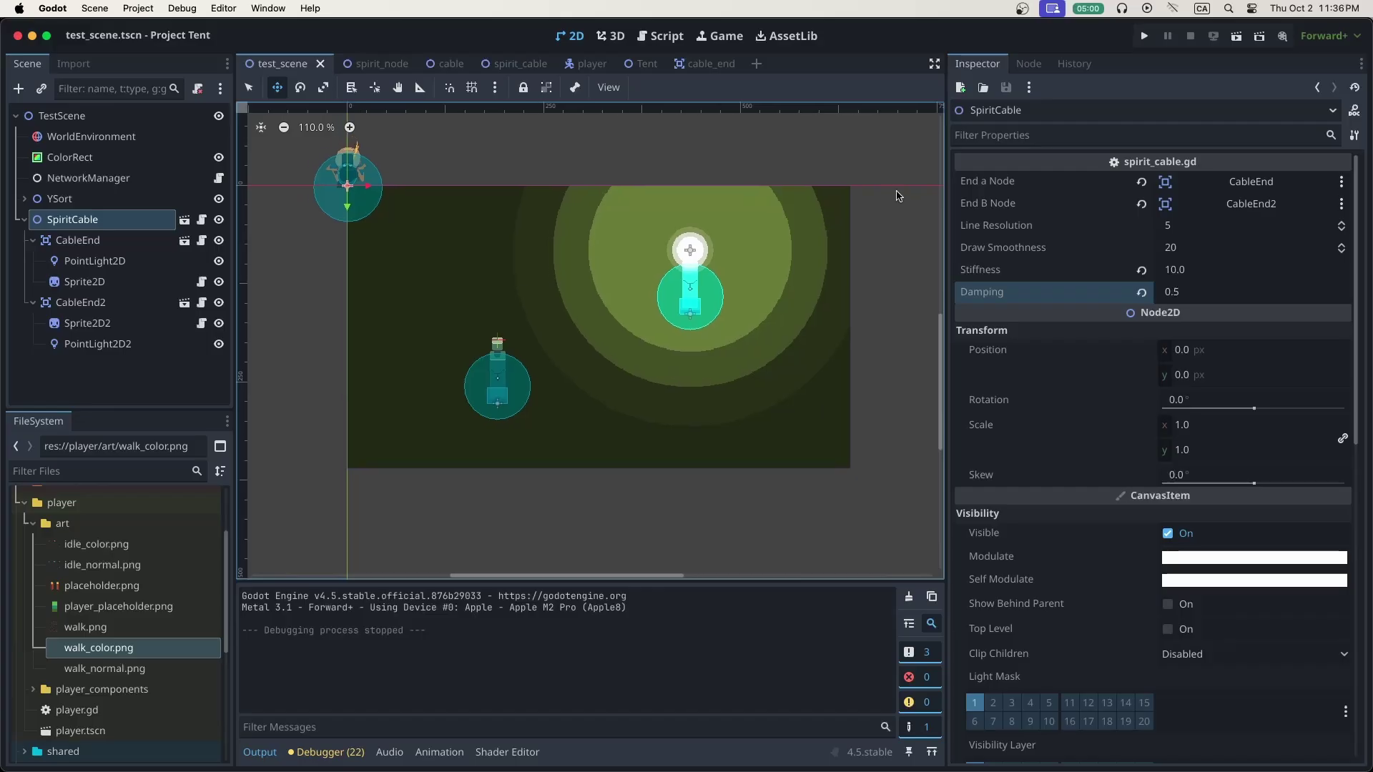
click(1144, 37)
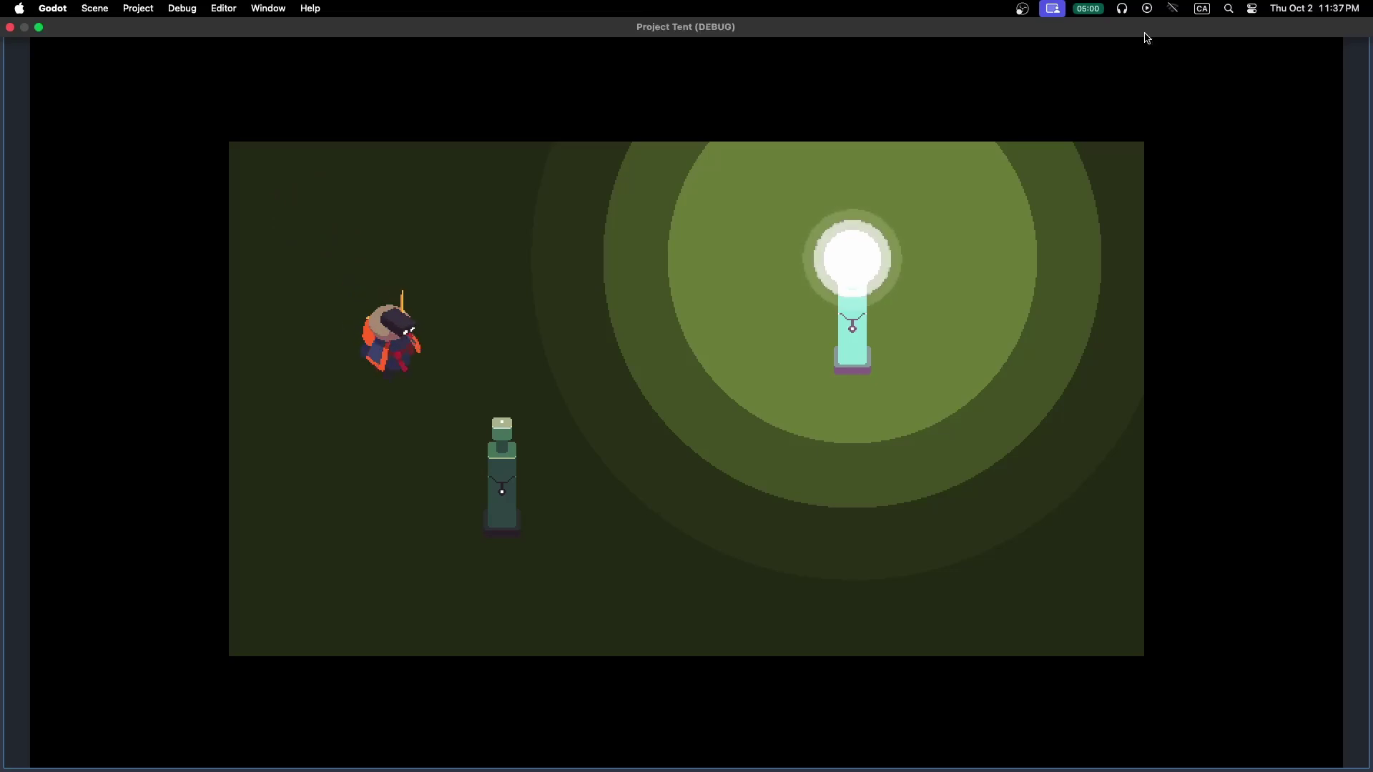
key(d)
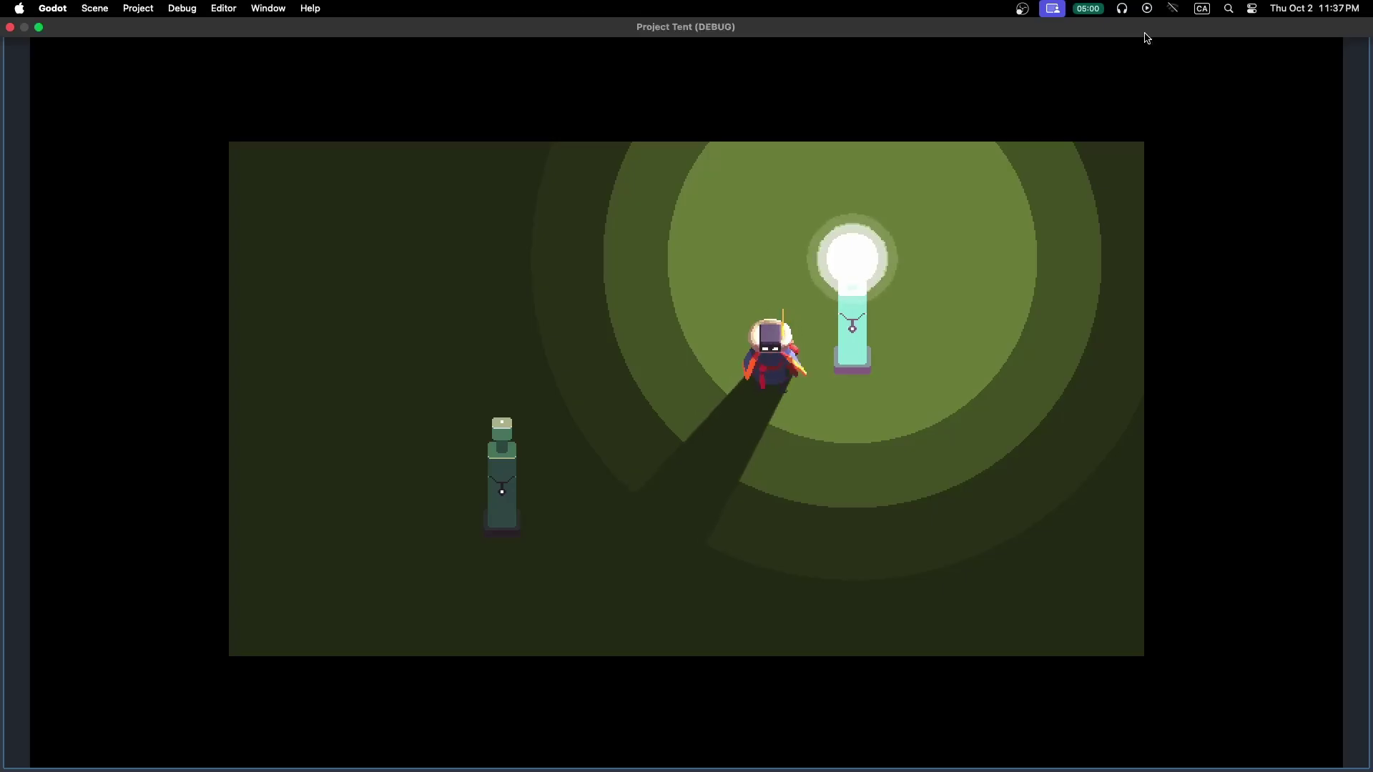
key(w)
key(d)
Pick up the glowing orb, carry it down-left, and attach it to the left lamp
key(e)
key(s)
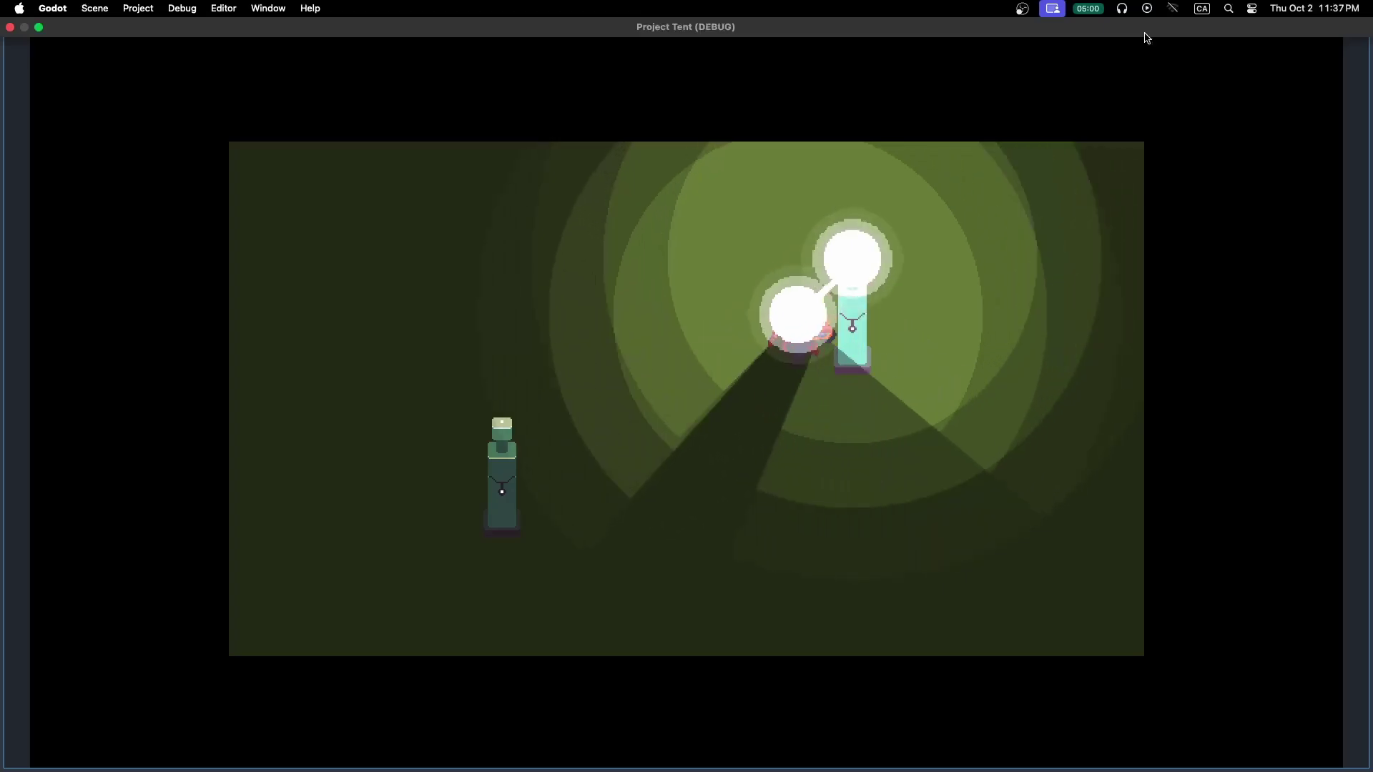
key(a)
key(s)
key(a)
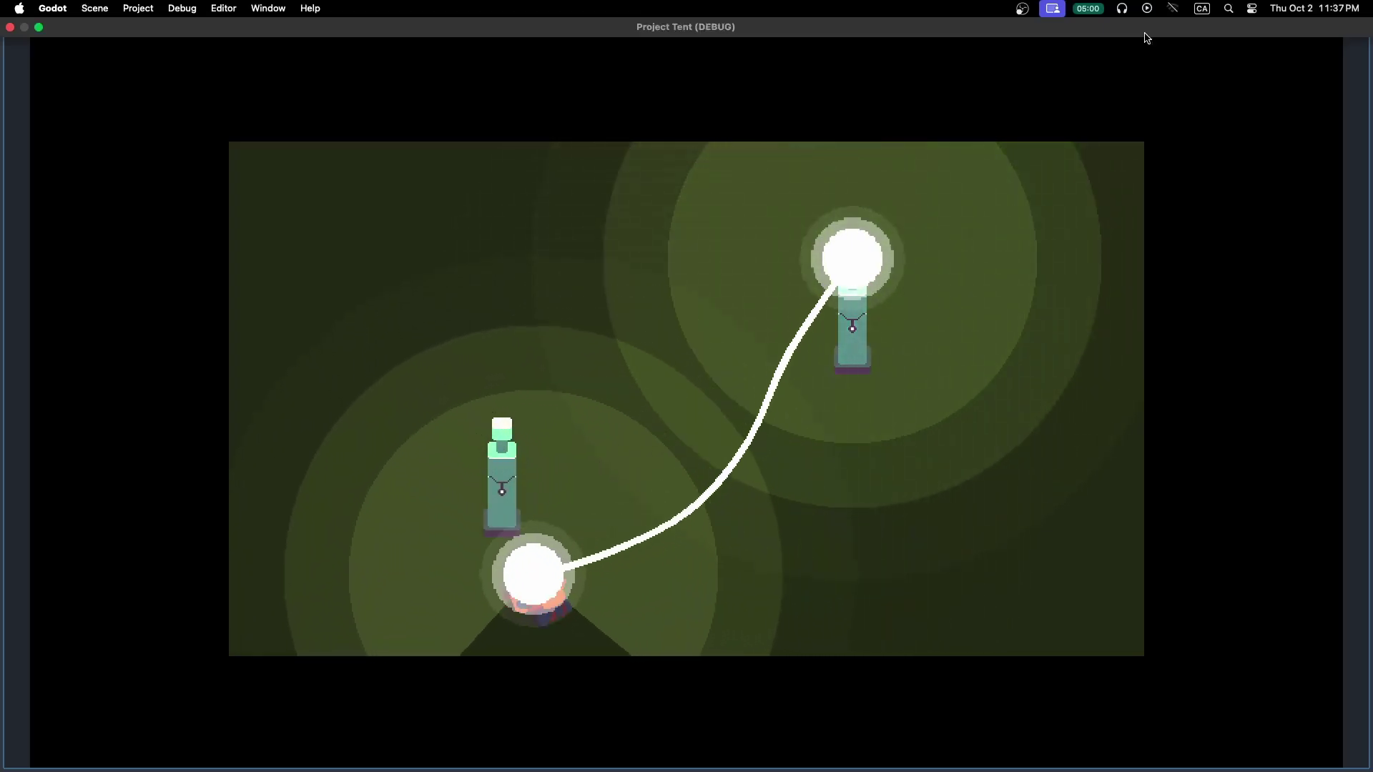
key(w)
key(e)
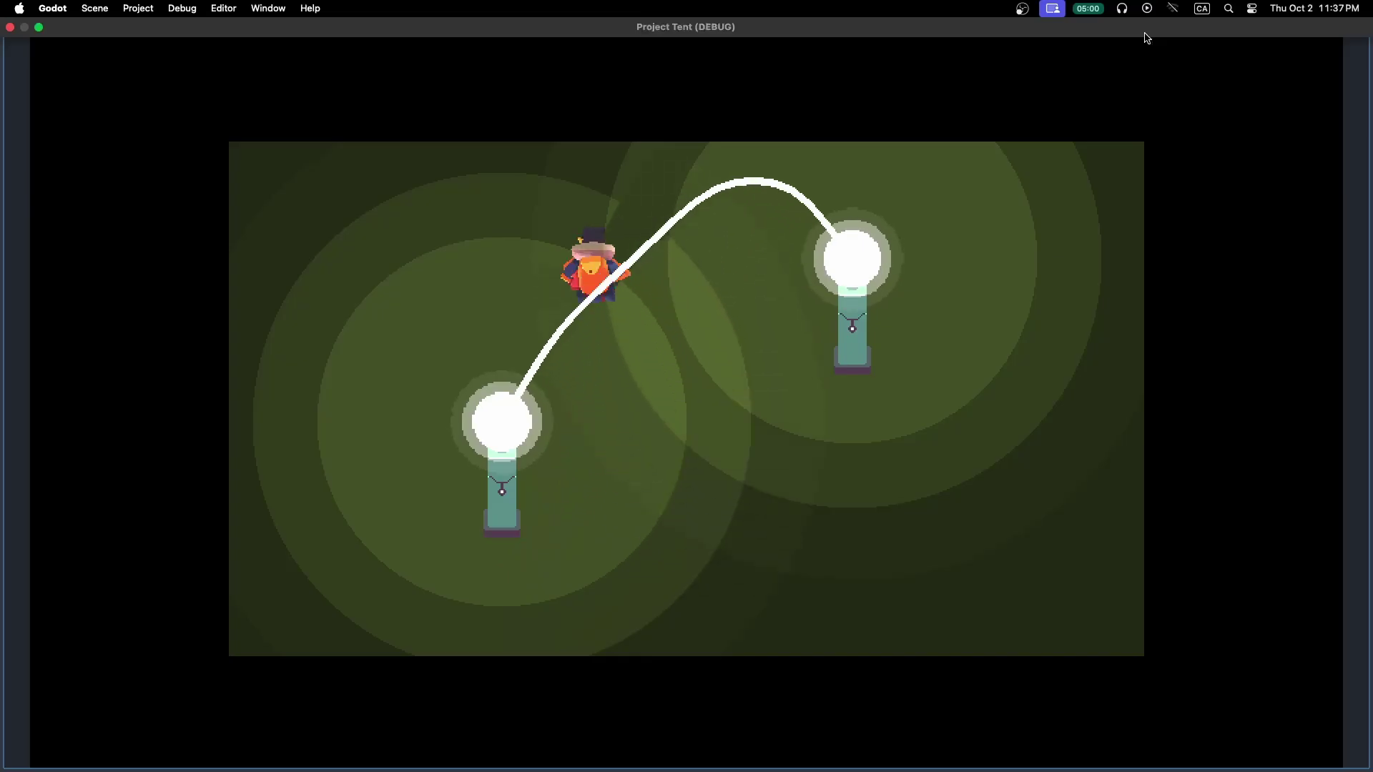